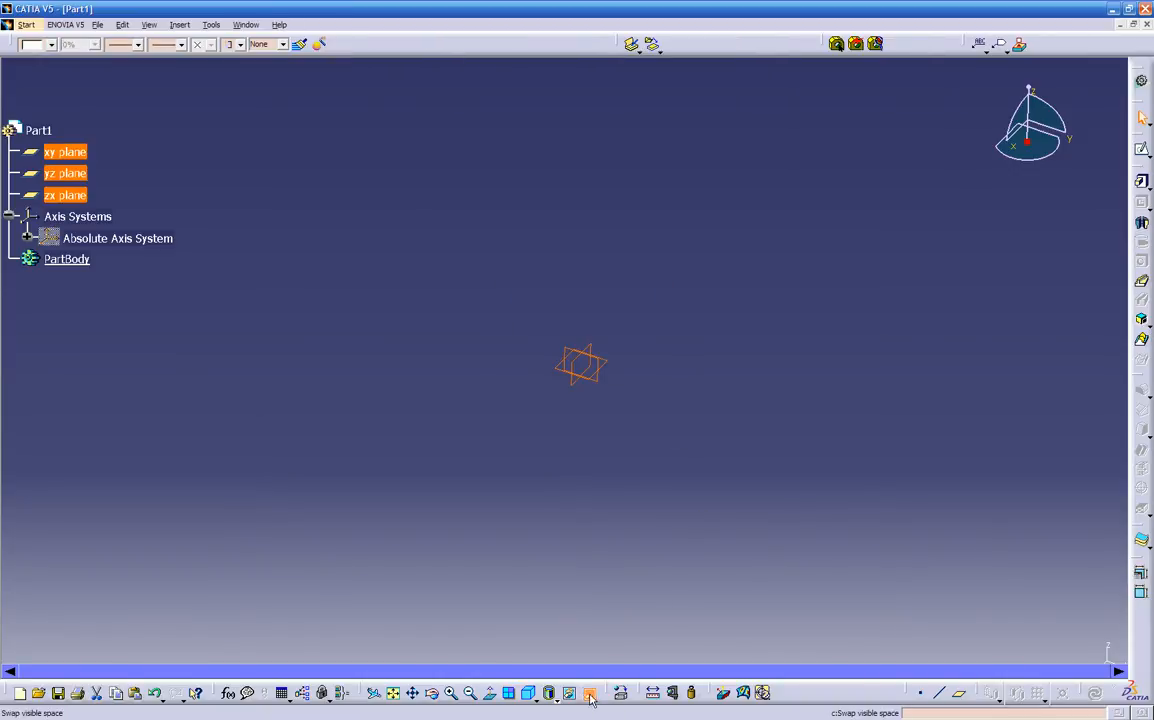
Switch to the hidden space, examine the Absolute Axis System there and return to the visible space
click(589, 693)
click(589, 693)
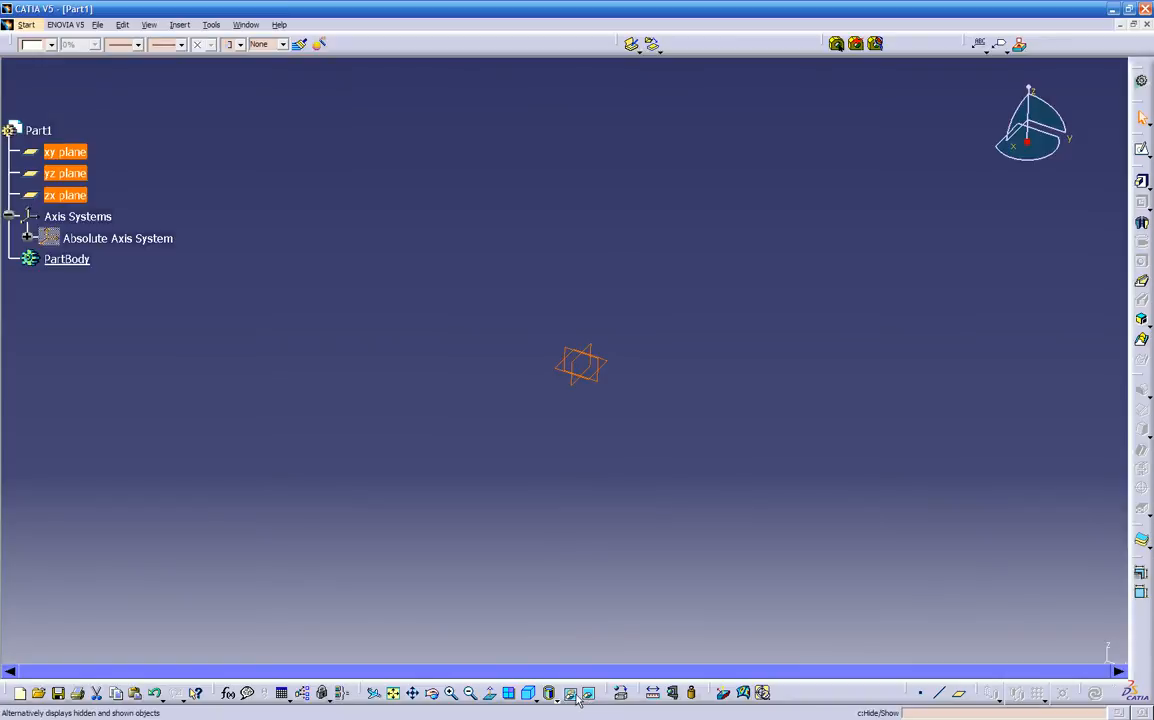
click(589, 693)
click(589, 693)
click(589, 693)
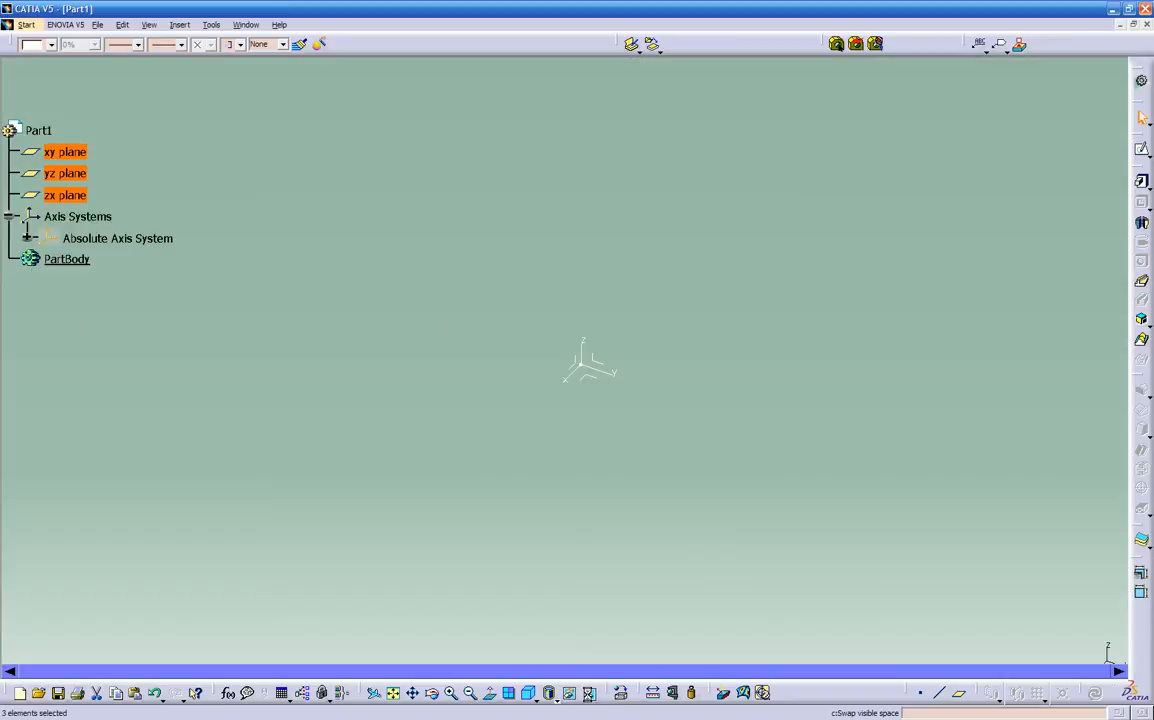
middle_drag(632, 364, 591, 409)
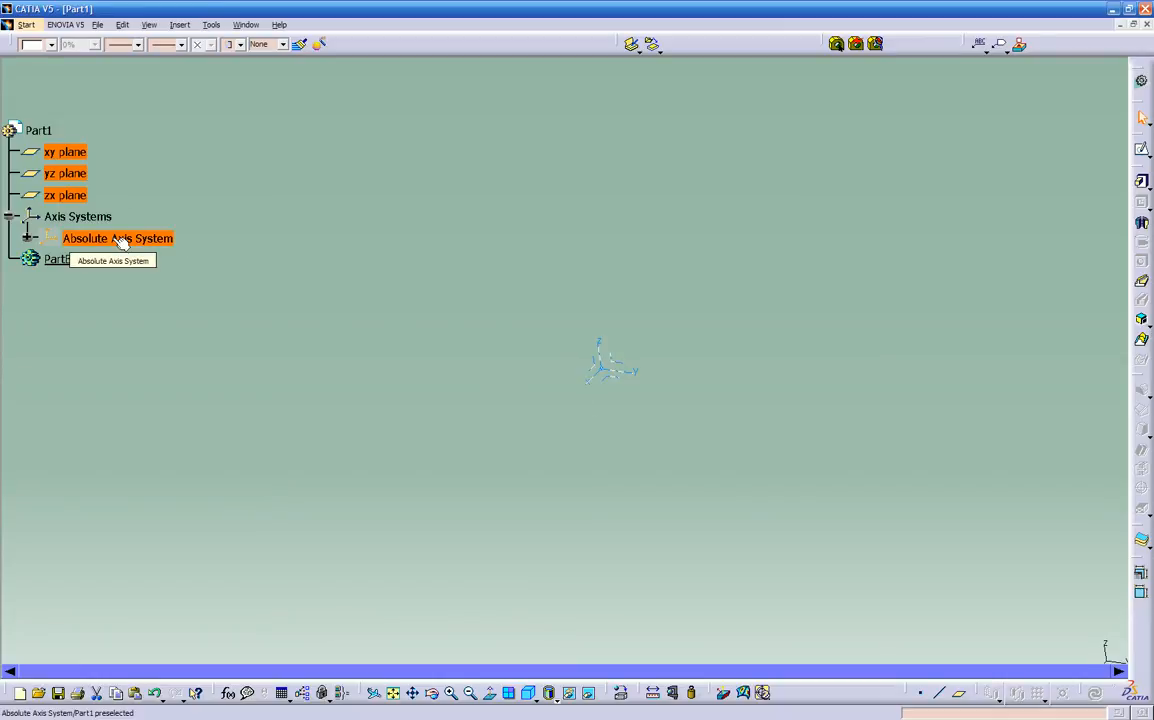
middle_drag(479, 389, 446, 381)
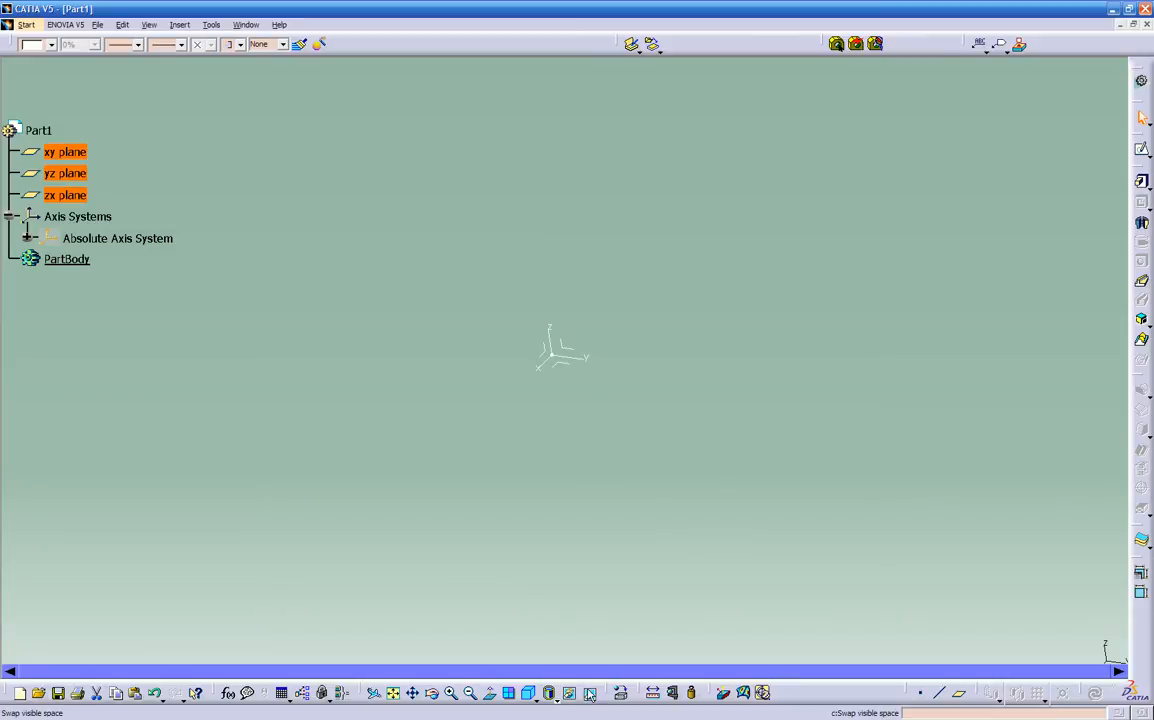
click(588, 693)
Select the xy, yz and zx planes together and hide them
click(586, 588)
drag(458, 290, 675, 506)
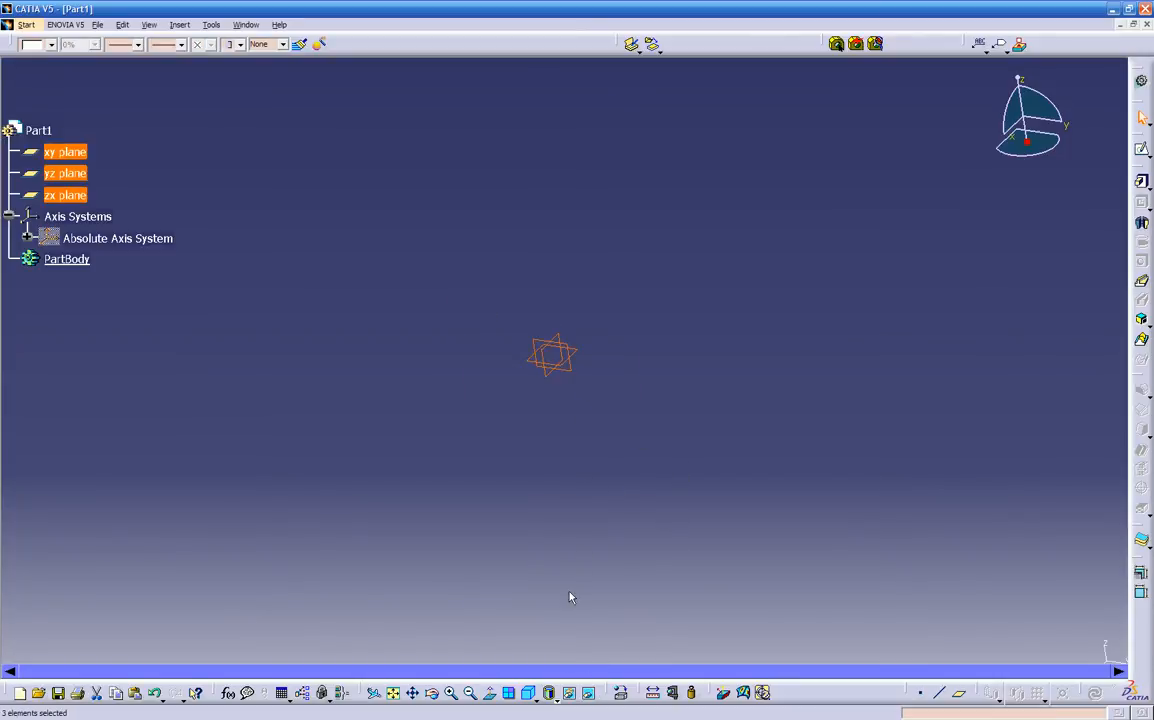
click(570, 694)
middle_drag(559, 487, 587, 546)
Check the contents of the hidden space from another angle and return to the visible space
click(590, 694)
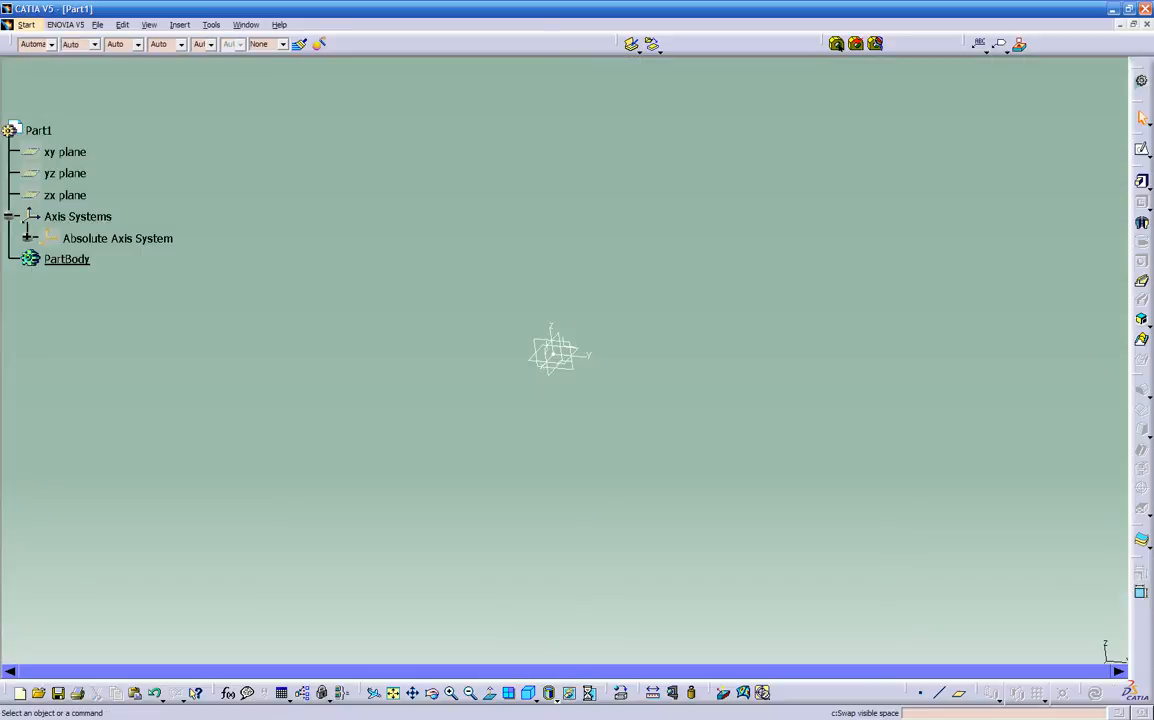
middle_drag(543, 478, 484, 467)
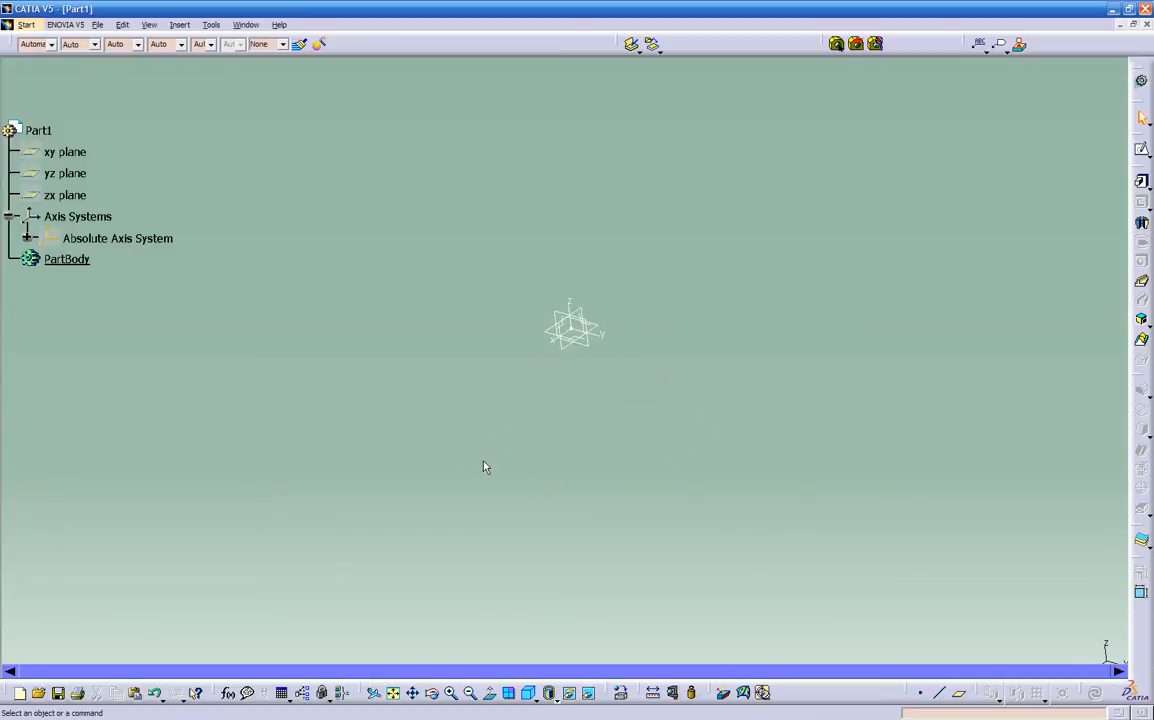
click(590, 694)
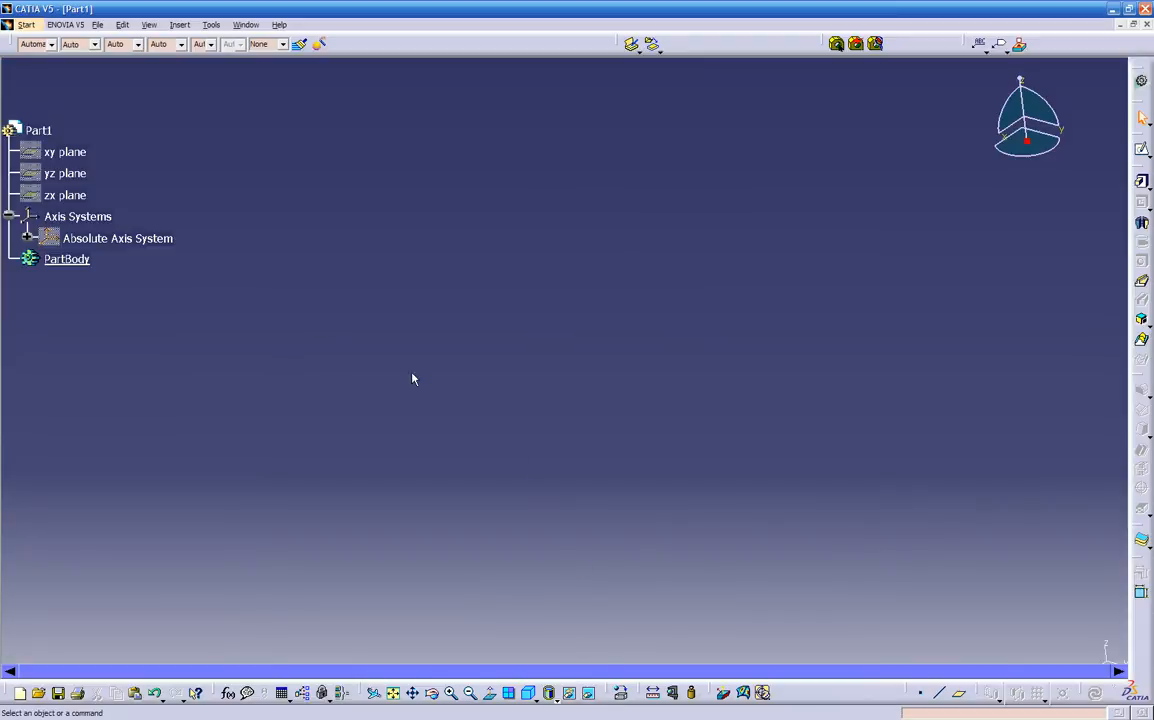
Show the Absolute Axis System in the visible space
click(150, 238)
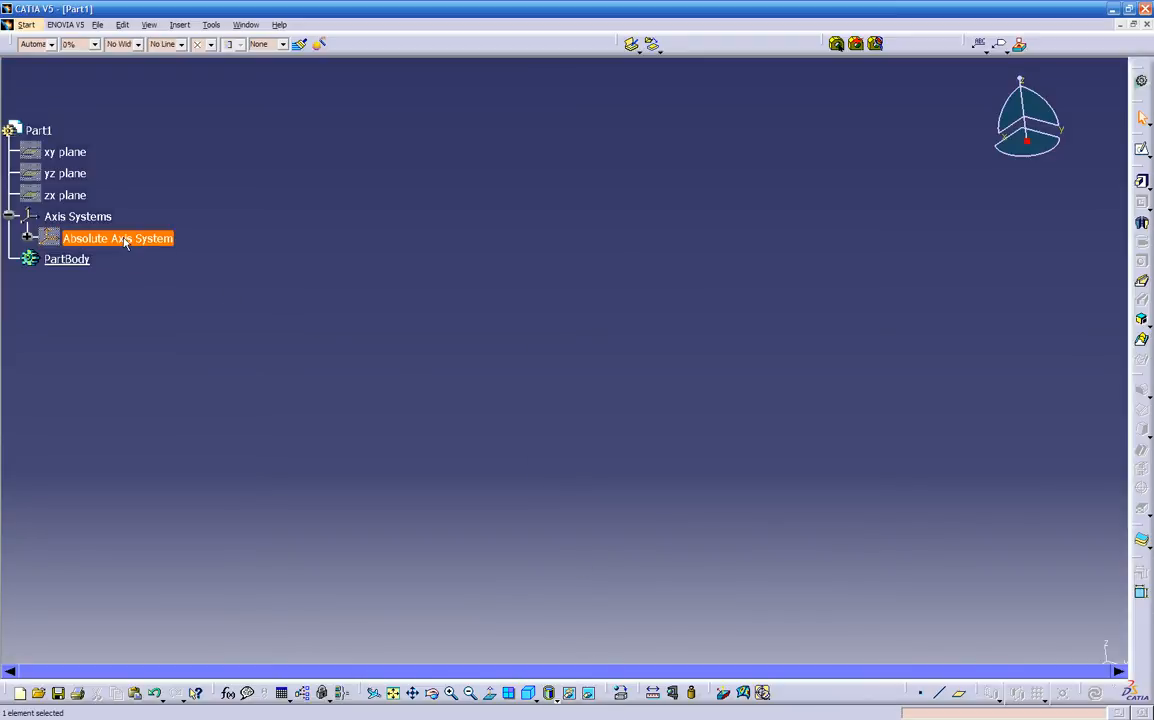
right_click(127, 242)
click(150, 282)
middle_drag(520, 520, 459, 350)
Hide and show the Absolute Axis System again two times, leaving it shown
right_click(128, 240)
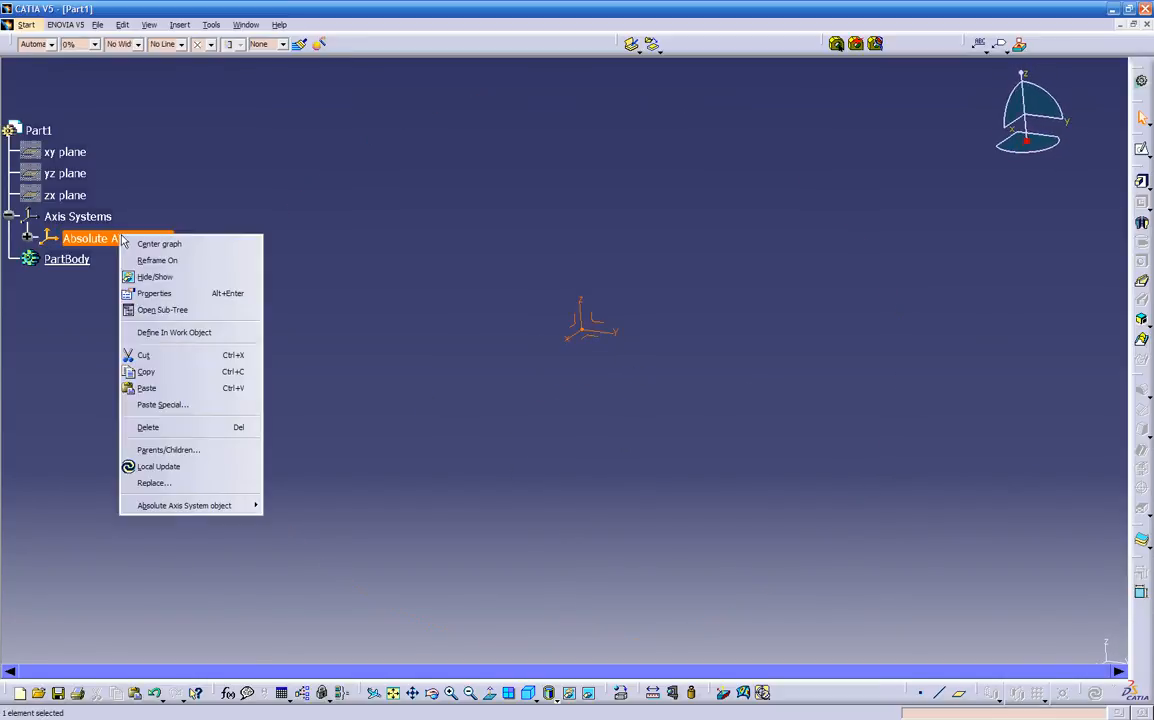
click(150, 280)
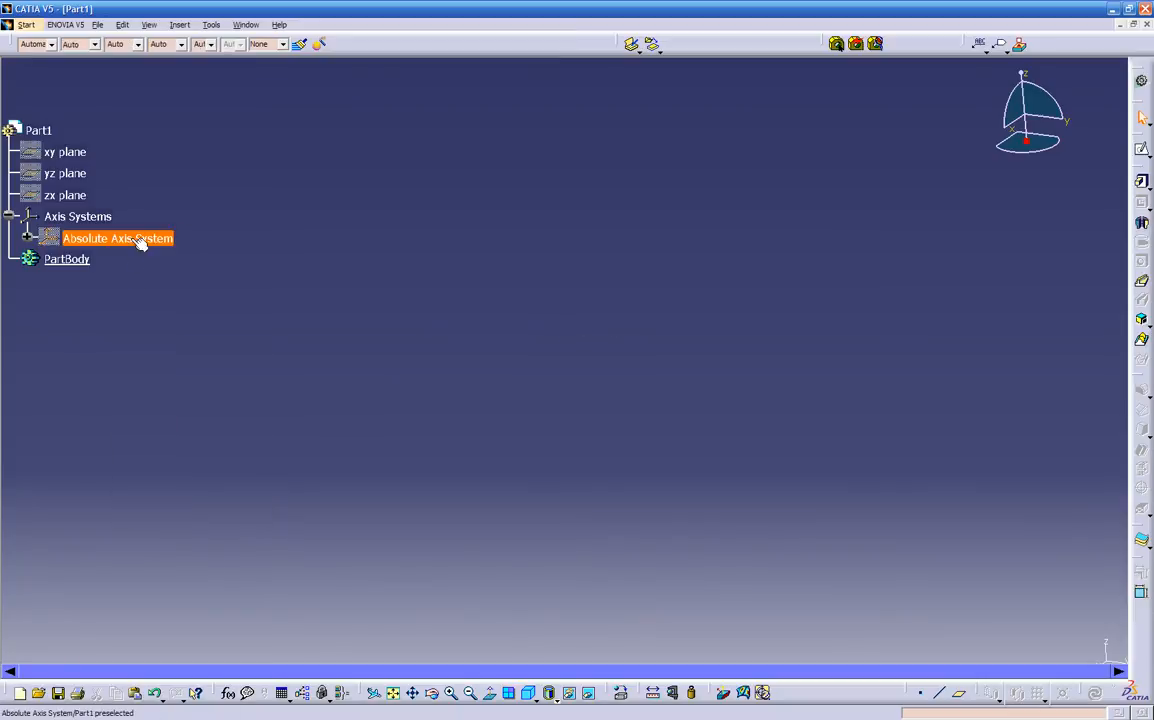
right_click(140, 241)
click(150, 279)
right_click(146, 244)
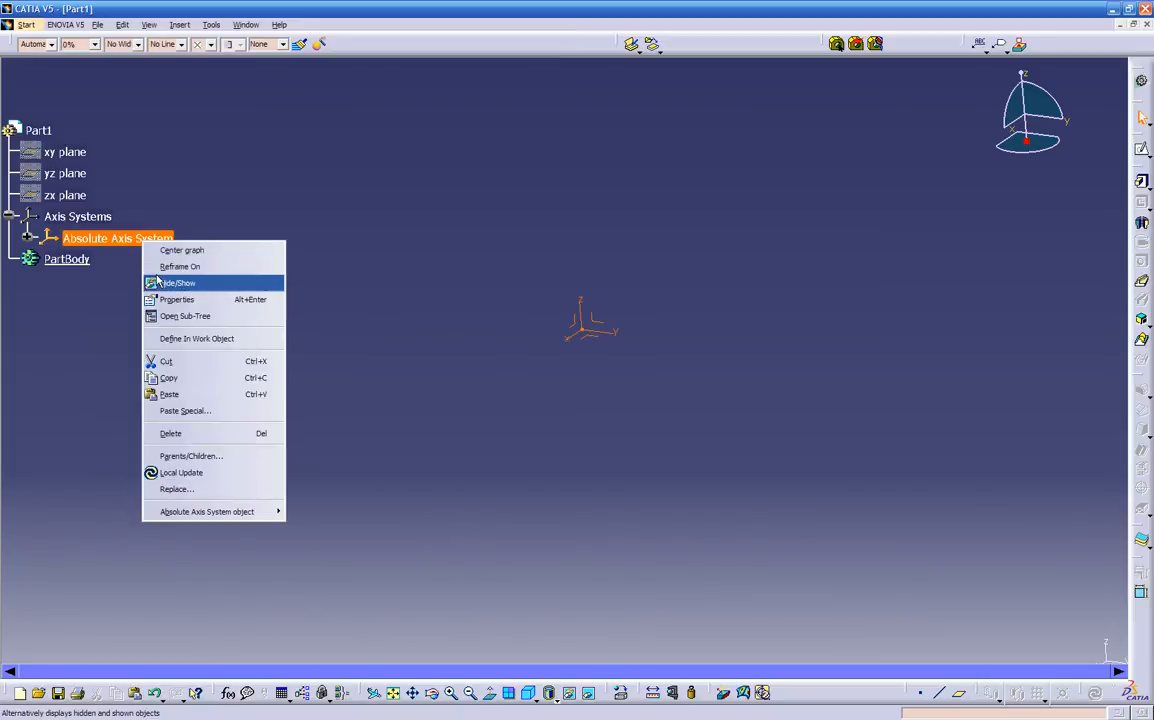
click(155, 279)
right_click(140, 234)
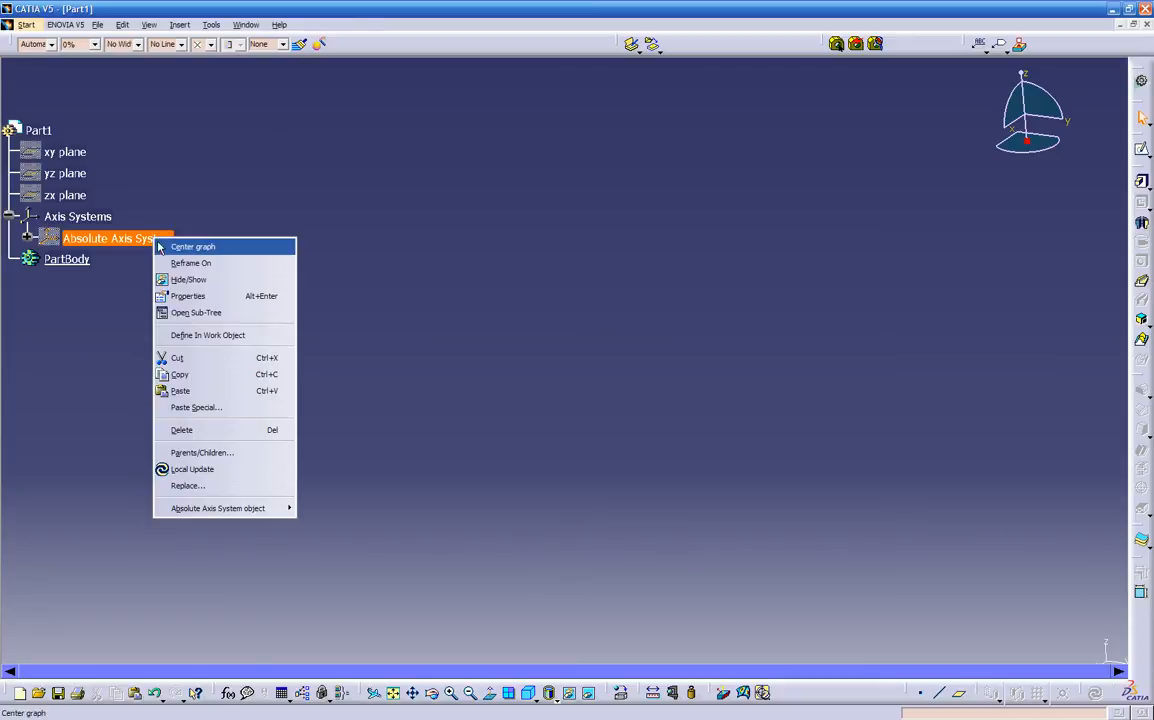
click(170, 279)
middle_drag(399, 360, 593, 423)
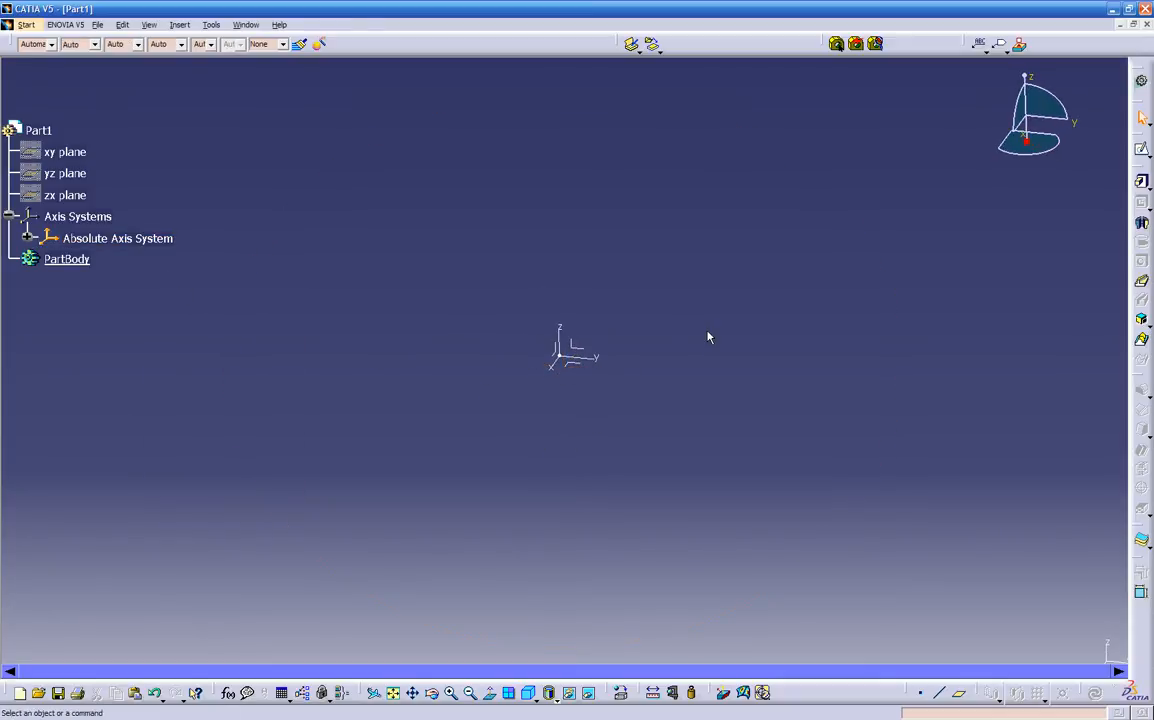
Make room among the docked toolbars and dock the complete Tools toolbar beside the graphic properties toolbar
drag(907, 688, 793, 689)
drag(974, 688, 877, 689)
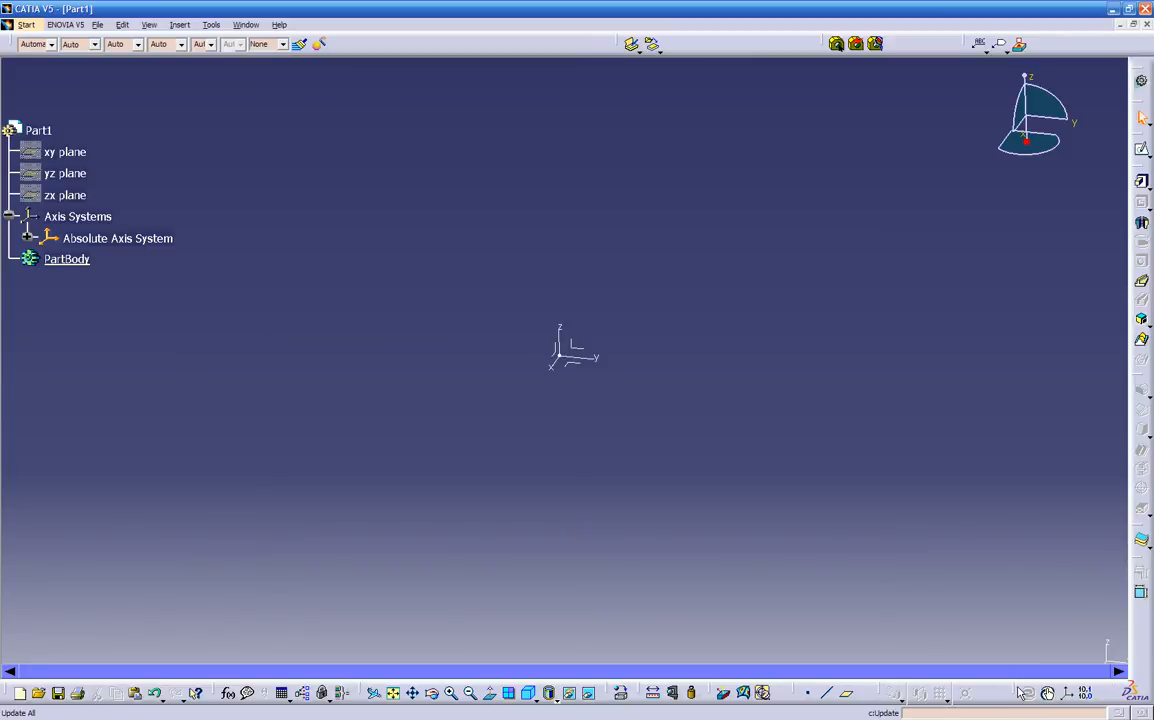
drag(1012, 692, 718, 628)
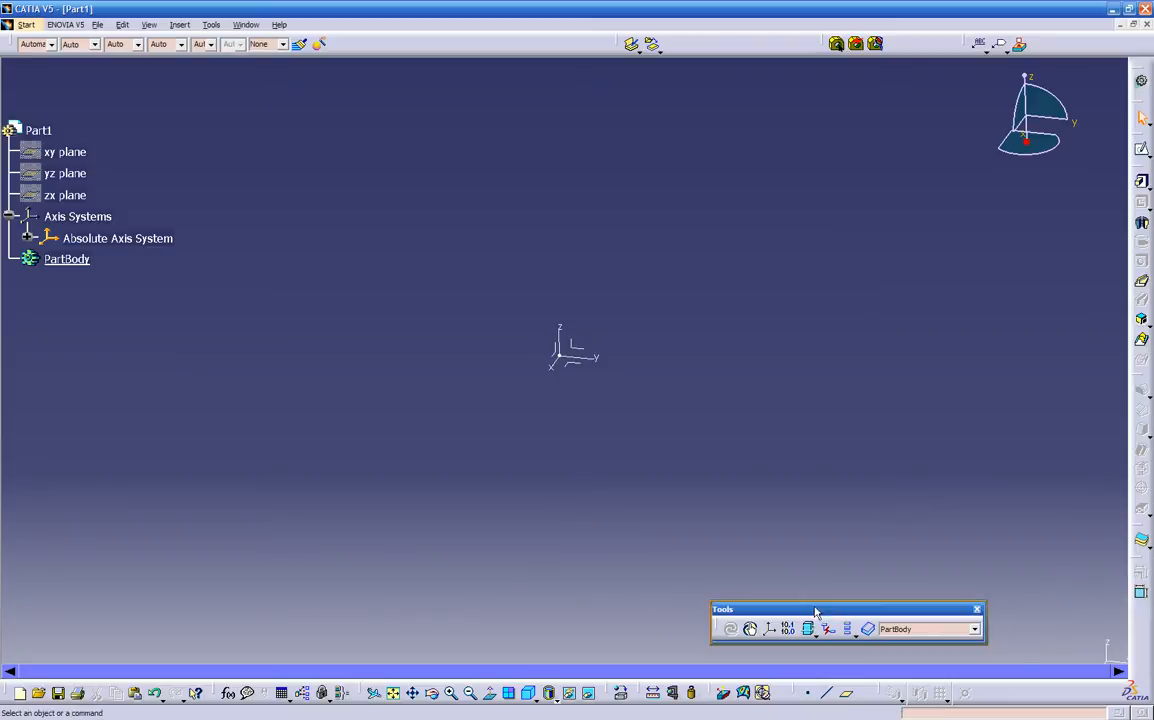
drag(1038, 669, 1094, 687)
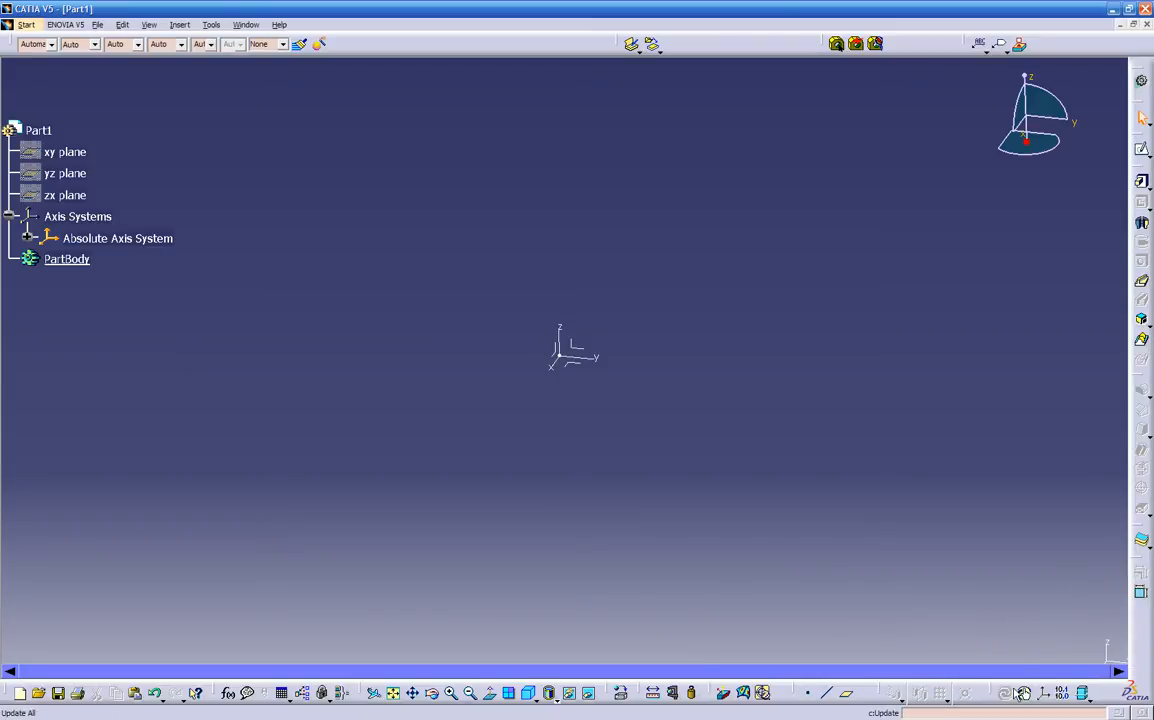
drag(1012, 692, 757, 625)
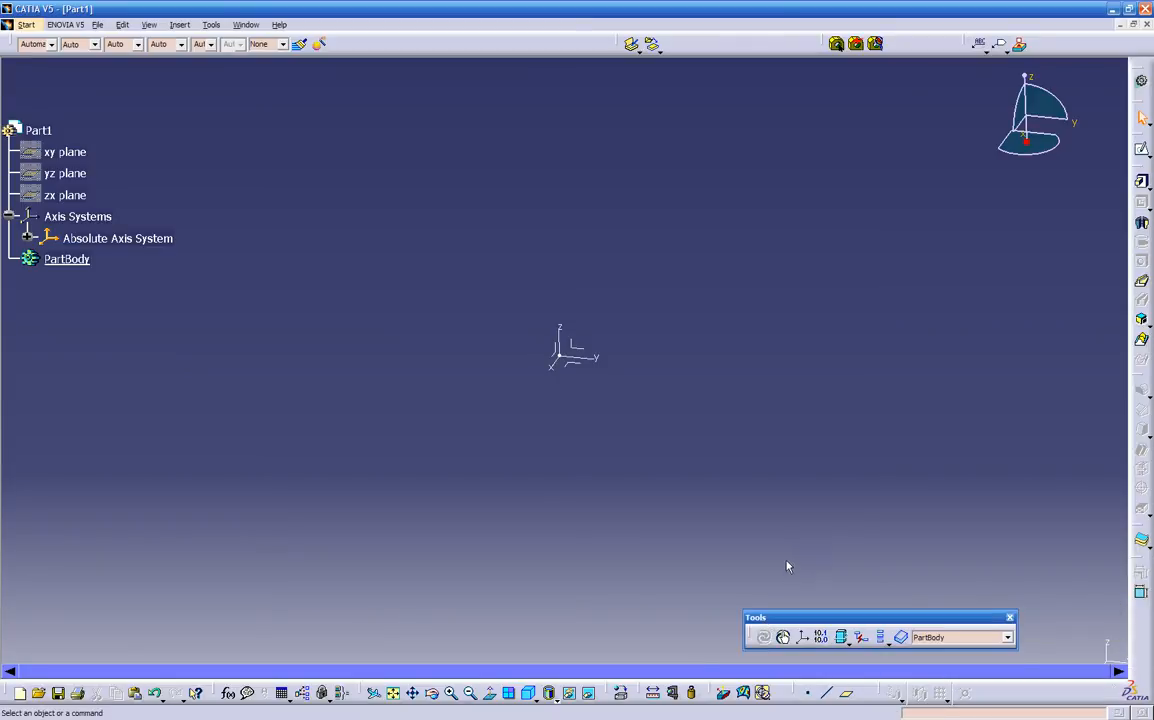
drag(898, 623, 494, 40)
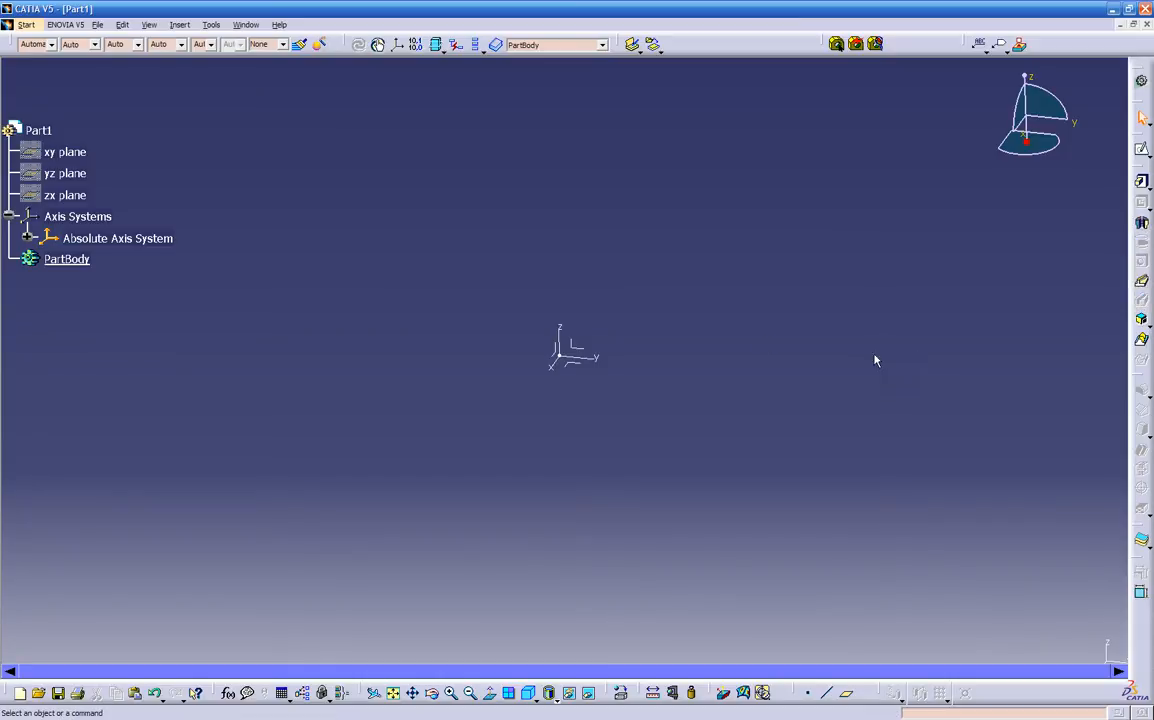
middle_drag(681, 477, 600, 381)
middle_drag(638, 291, 685, 440)
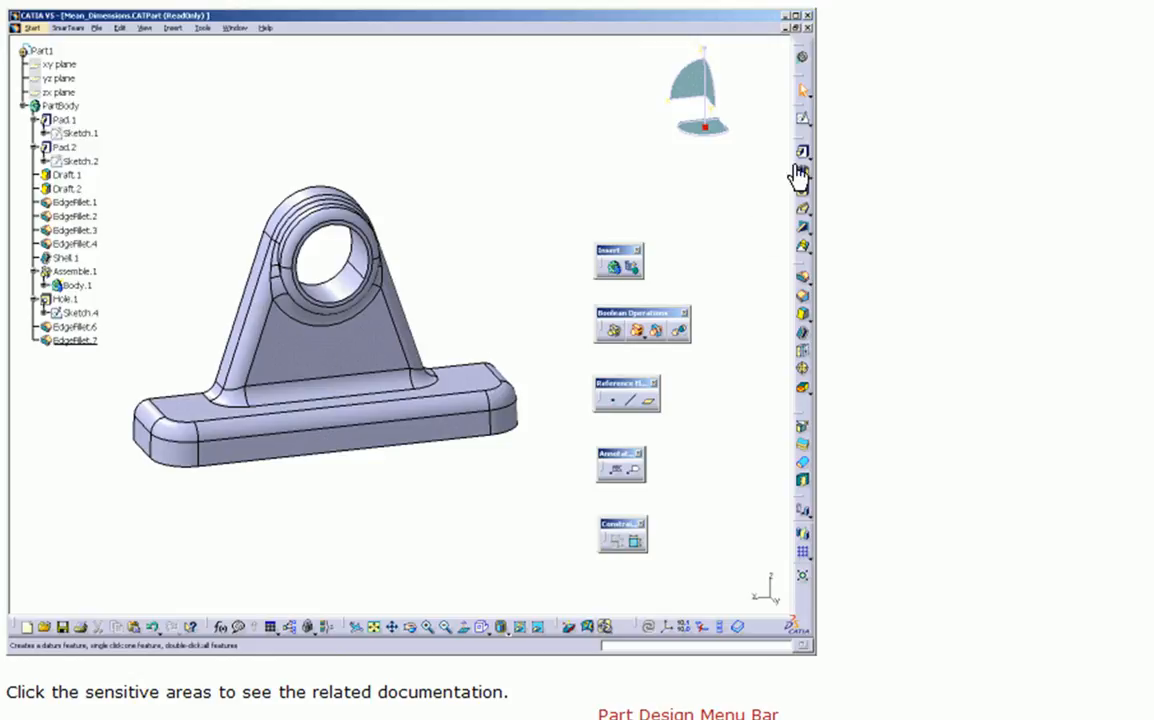
Examine the Part Design toolbars in the help page's workbench image, from Sketcher and Sketch-Based Features to Constraints, Annotations, Reference Elements and Boolean Operations
mouse_move(805, 121)
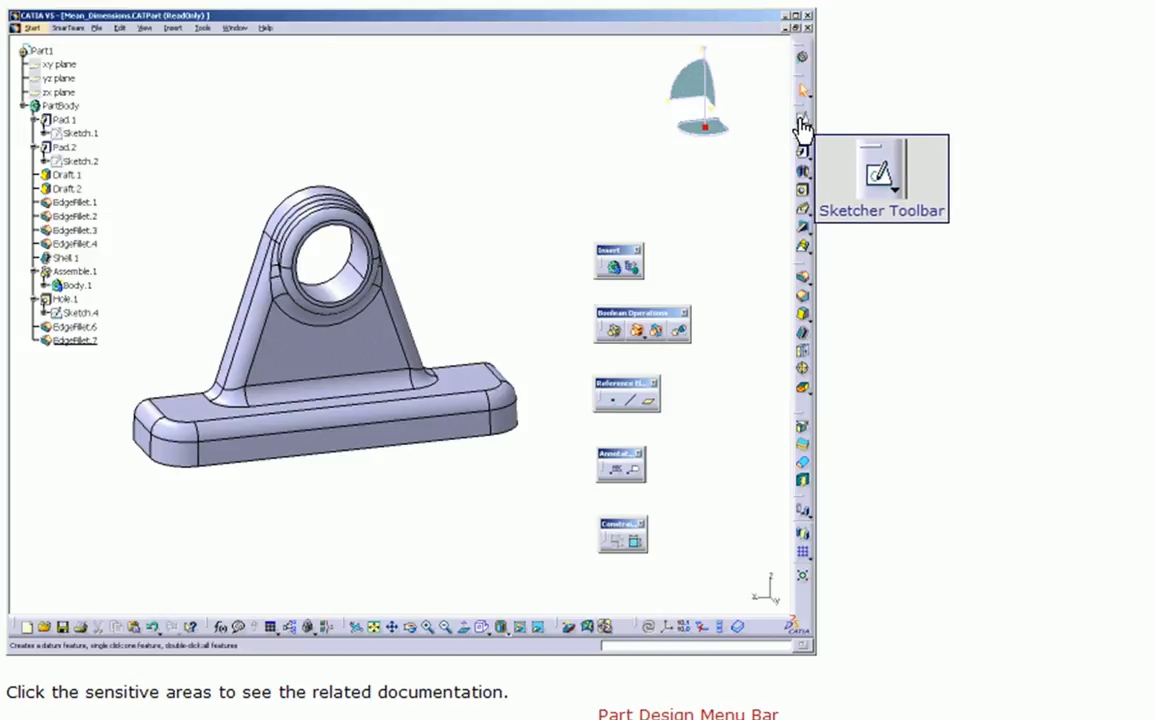
mouse_move(805, 158)
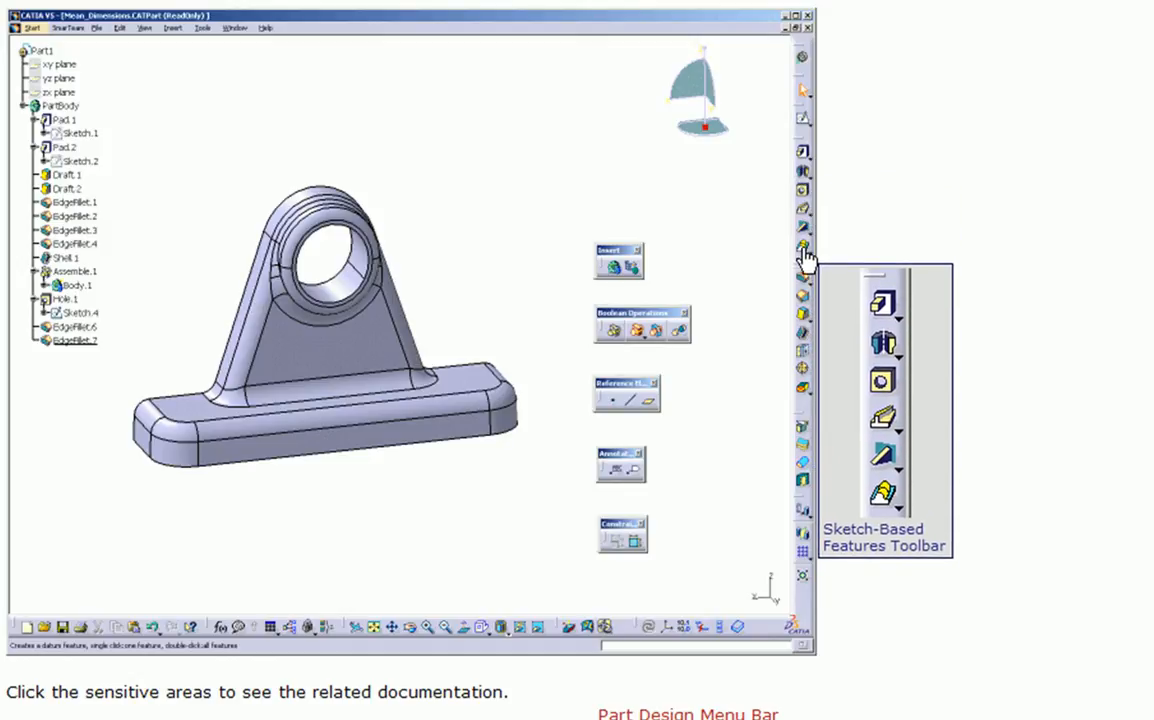
mouse_move(803, 287)
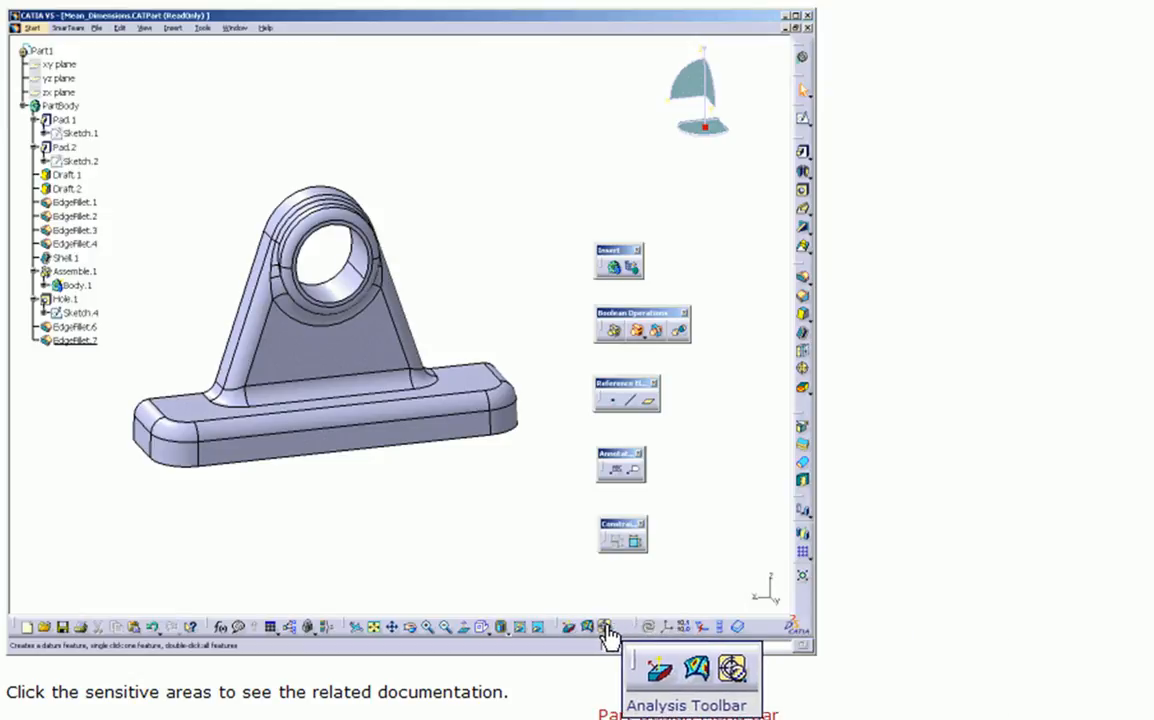
mouse_move(630, 548)
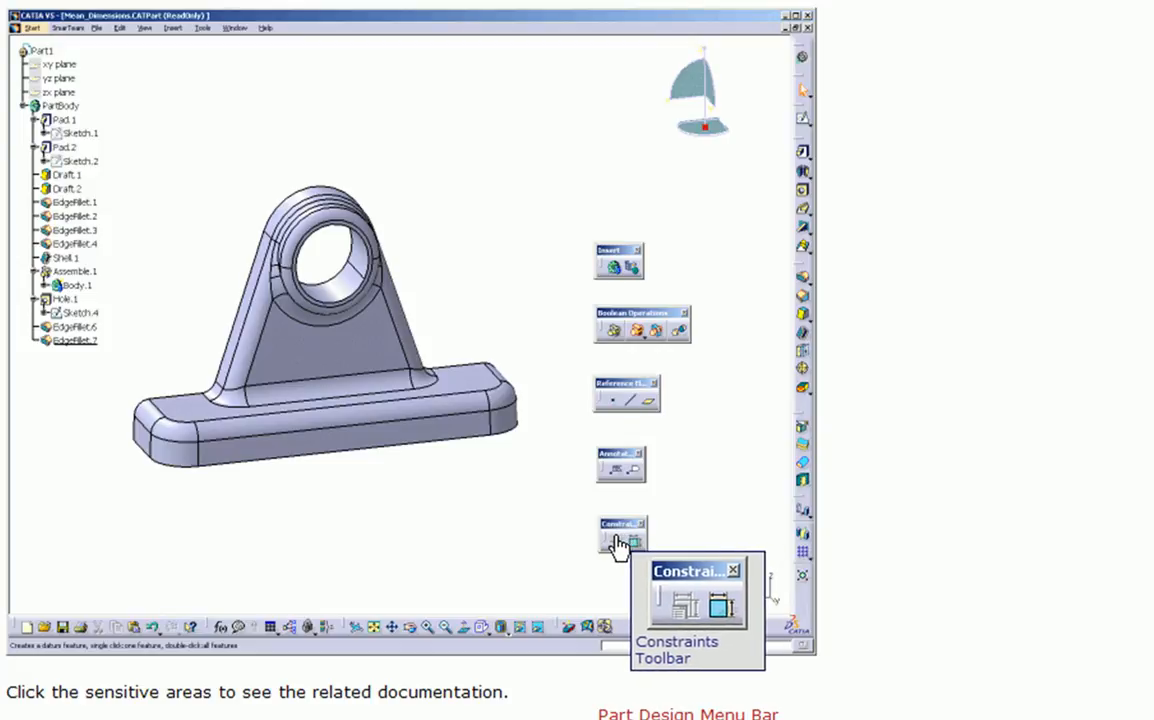
mouse_move(618, 472)
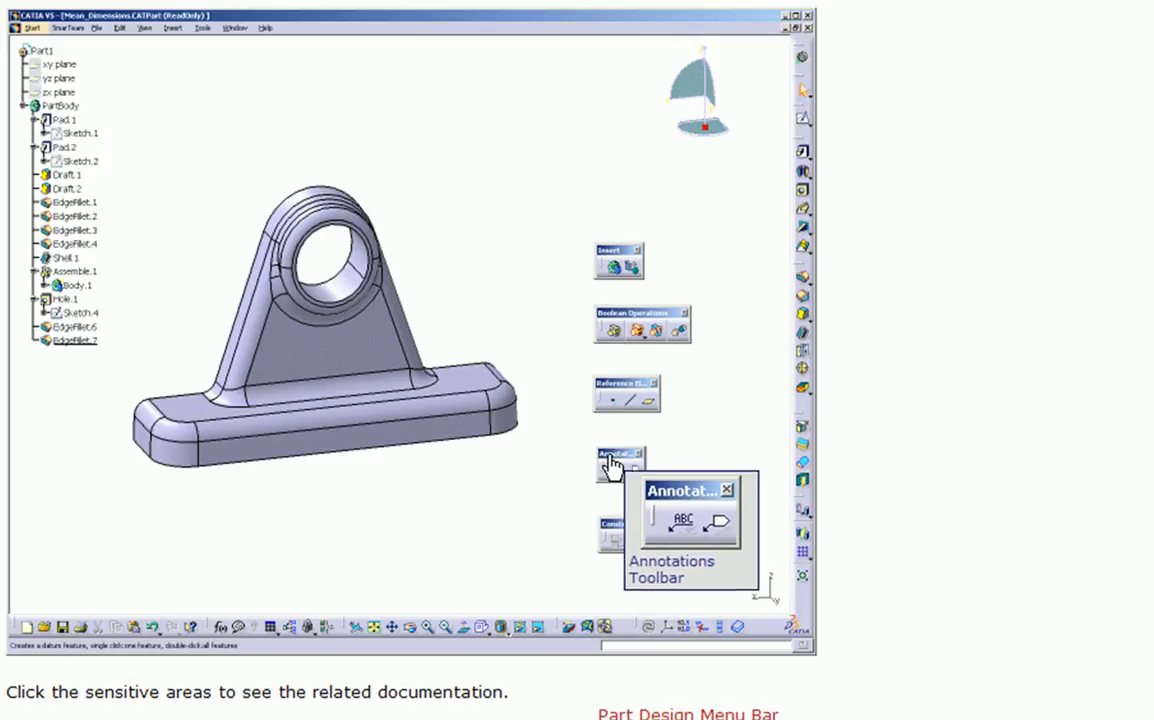
mouse_move(610, 408)
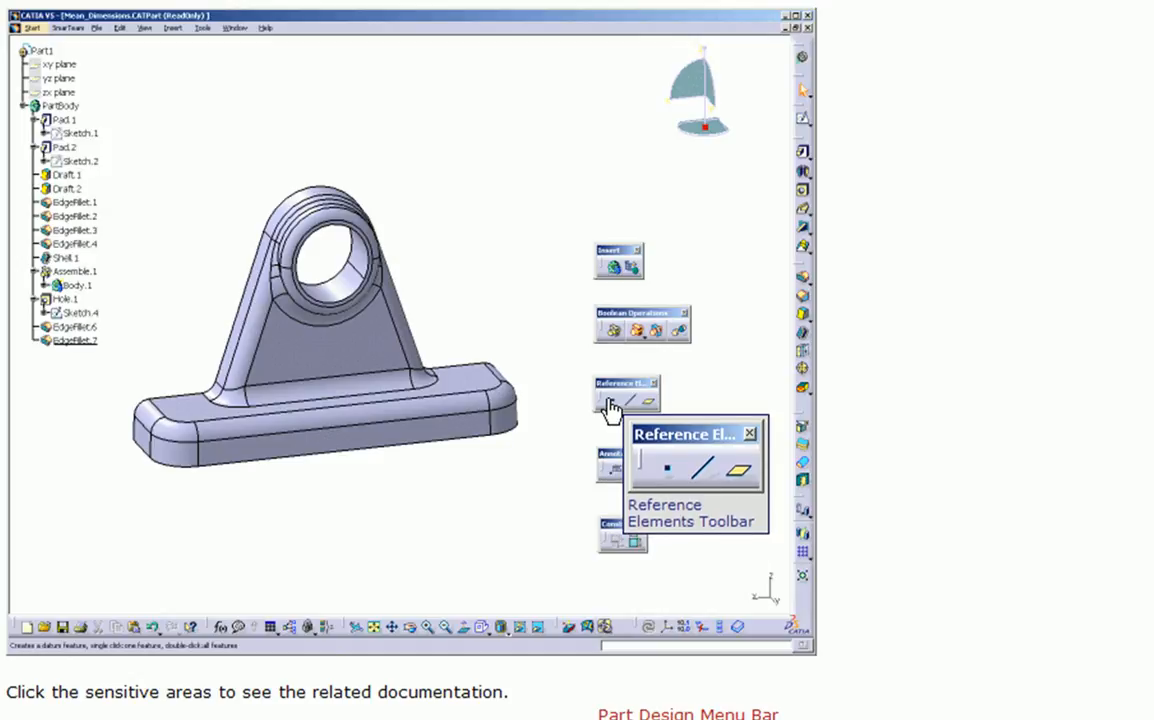
mouse_move(610, 334)
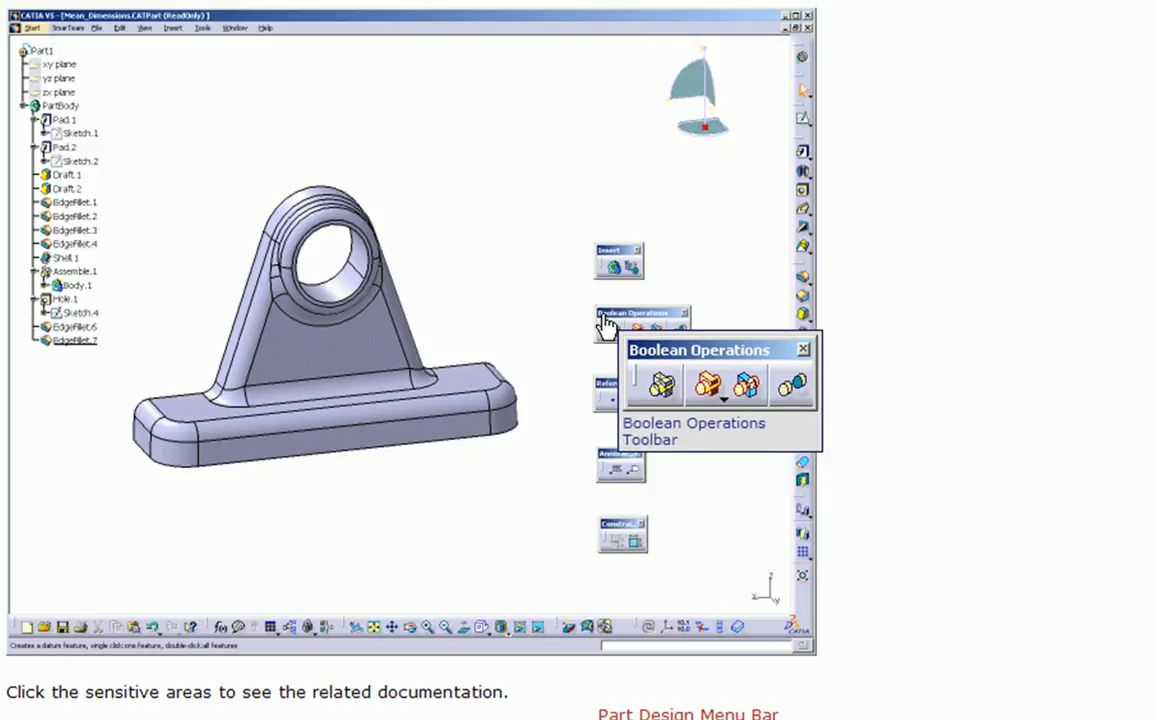
mouse_move(611, 267)
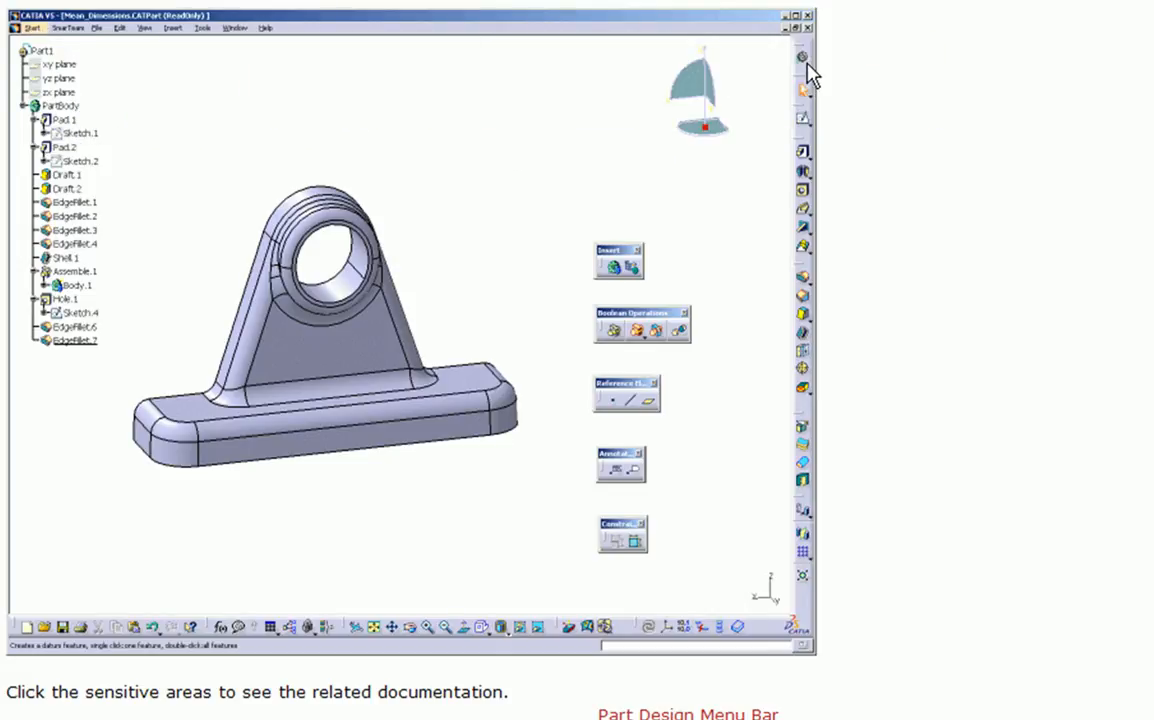
mouse_move(808, 128)
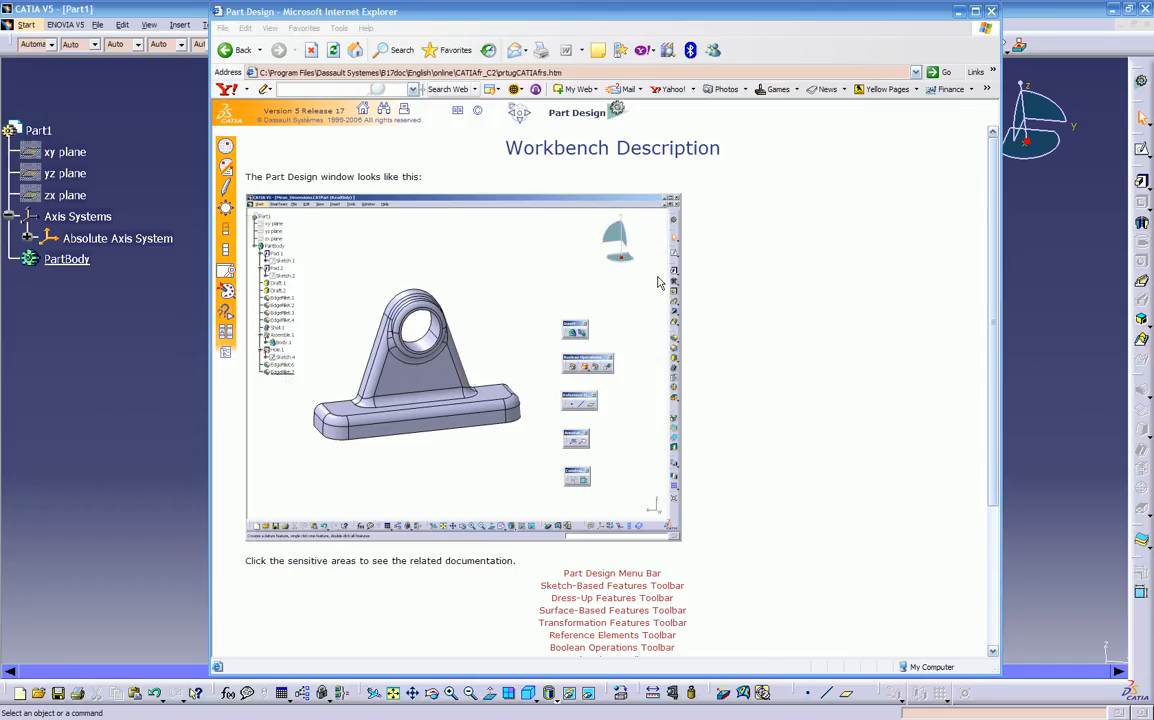
Examine the Sketcher menu bar and the Sketcher, Constraint and Profile toolbars in the help page's Sketcher workbench image
click(658, 283)
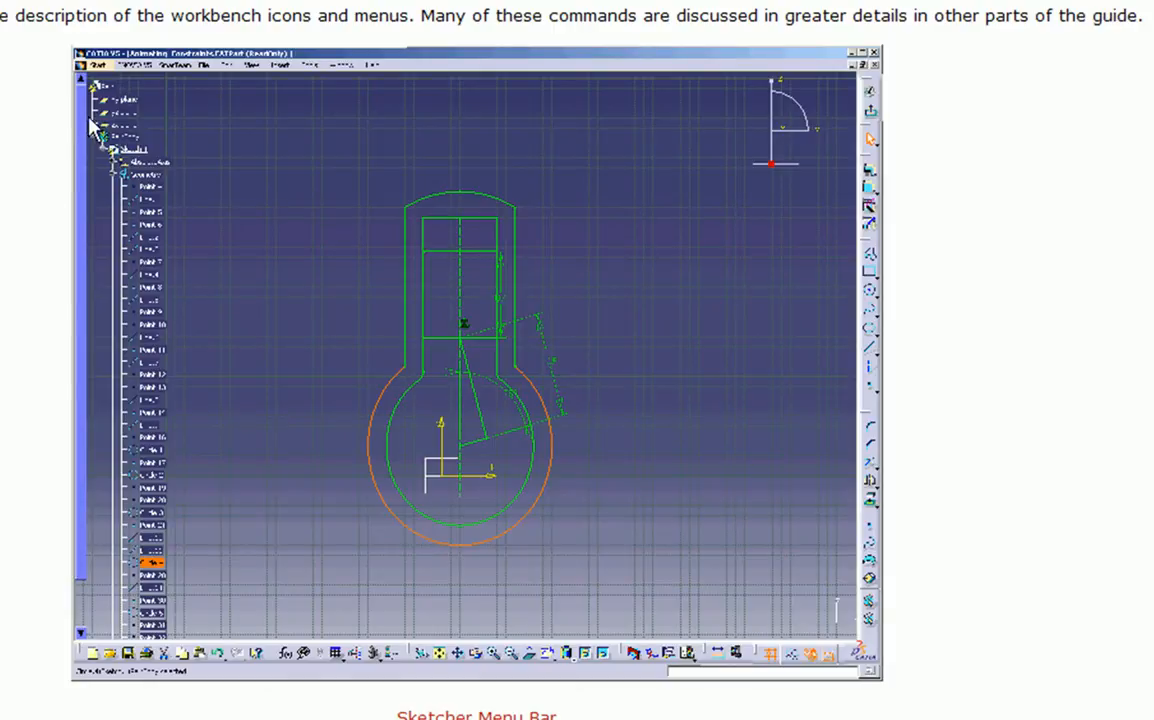
mouse_move(130, 70)
mouse_move(826, 654)
mouse_move(667, 656)
mouse_move(195, 72)
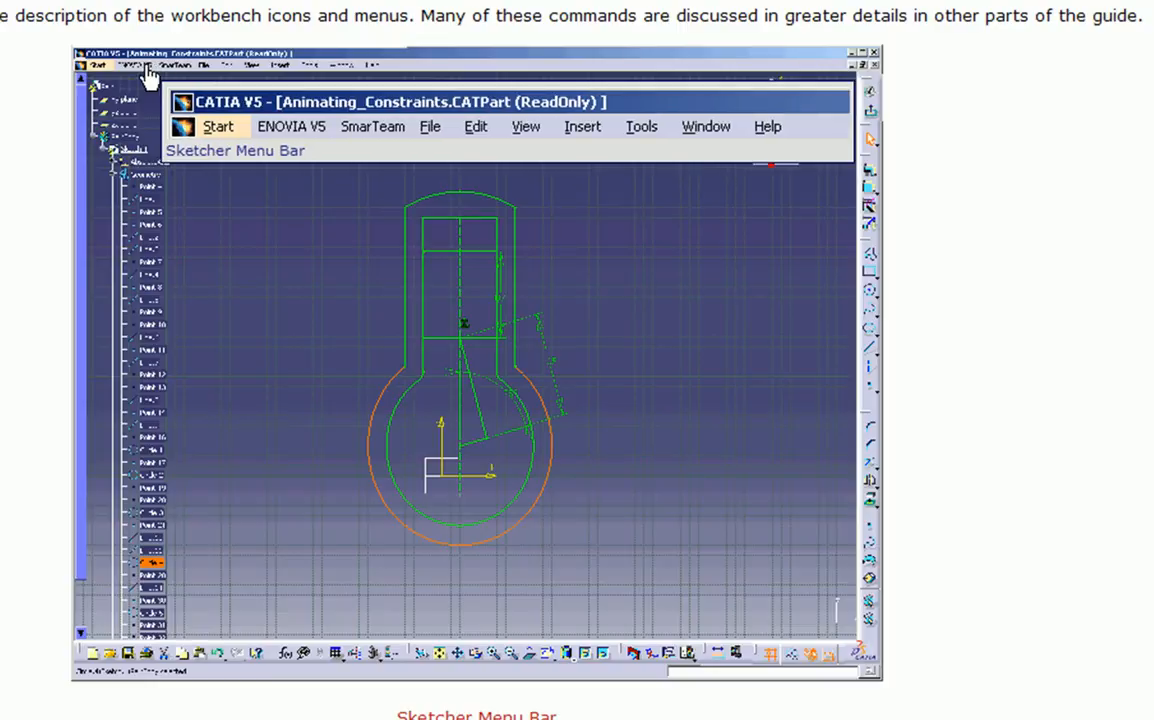
mouse_move(870, 118)
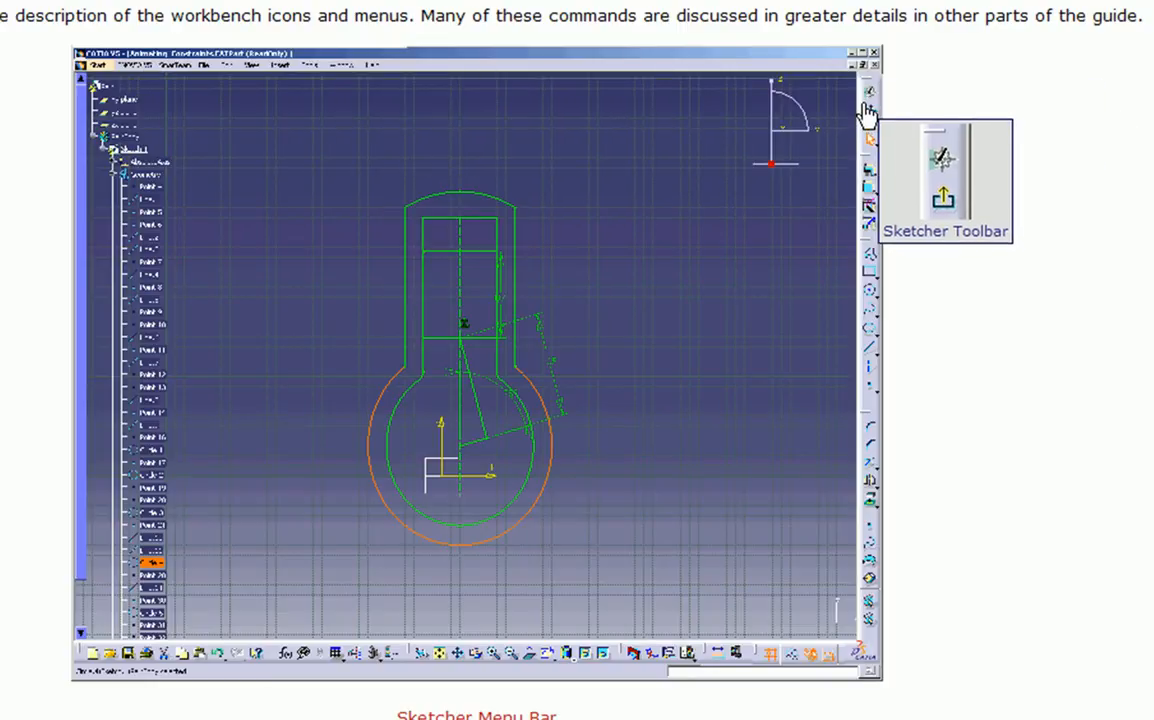
mouse_move(287, 66)
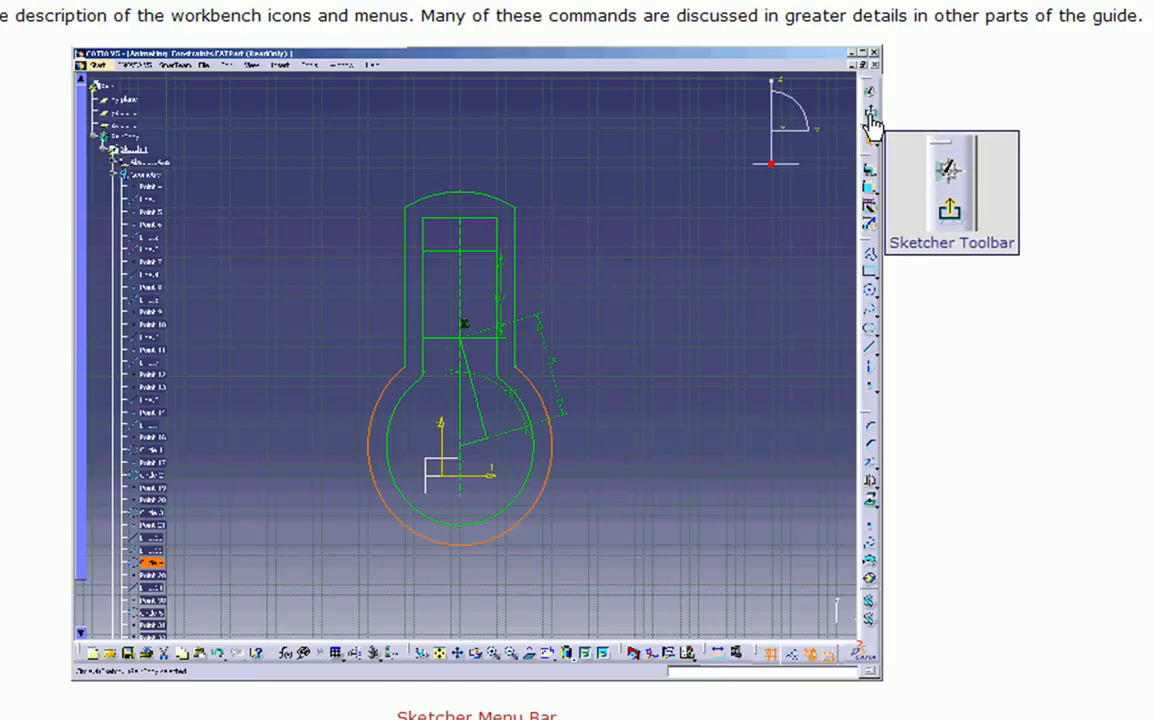
mouse_move(870, 165)
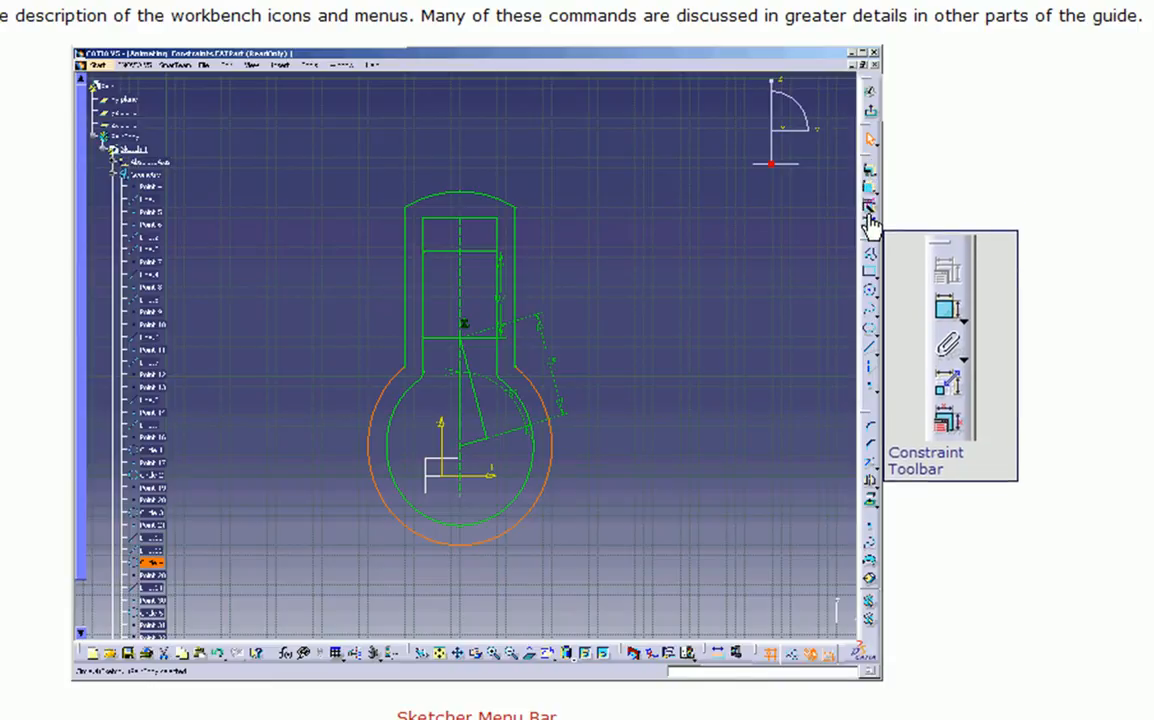
mouse_move(871, 263)
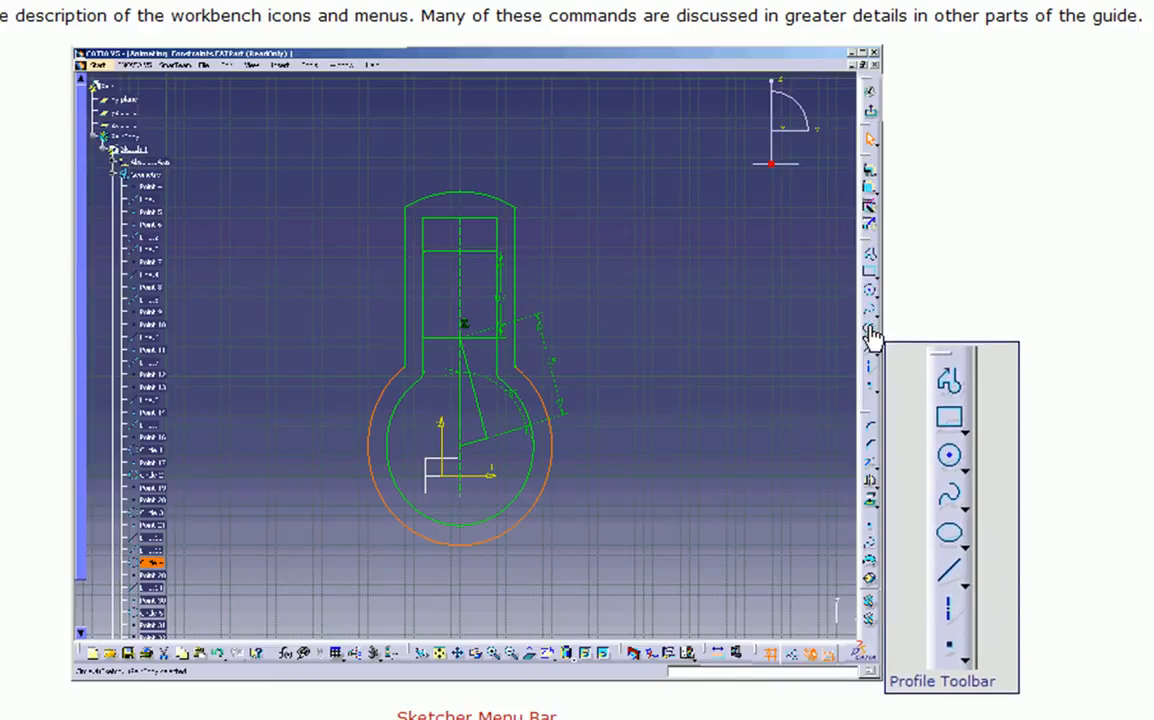
mouse_move(872, 425)
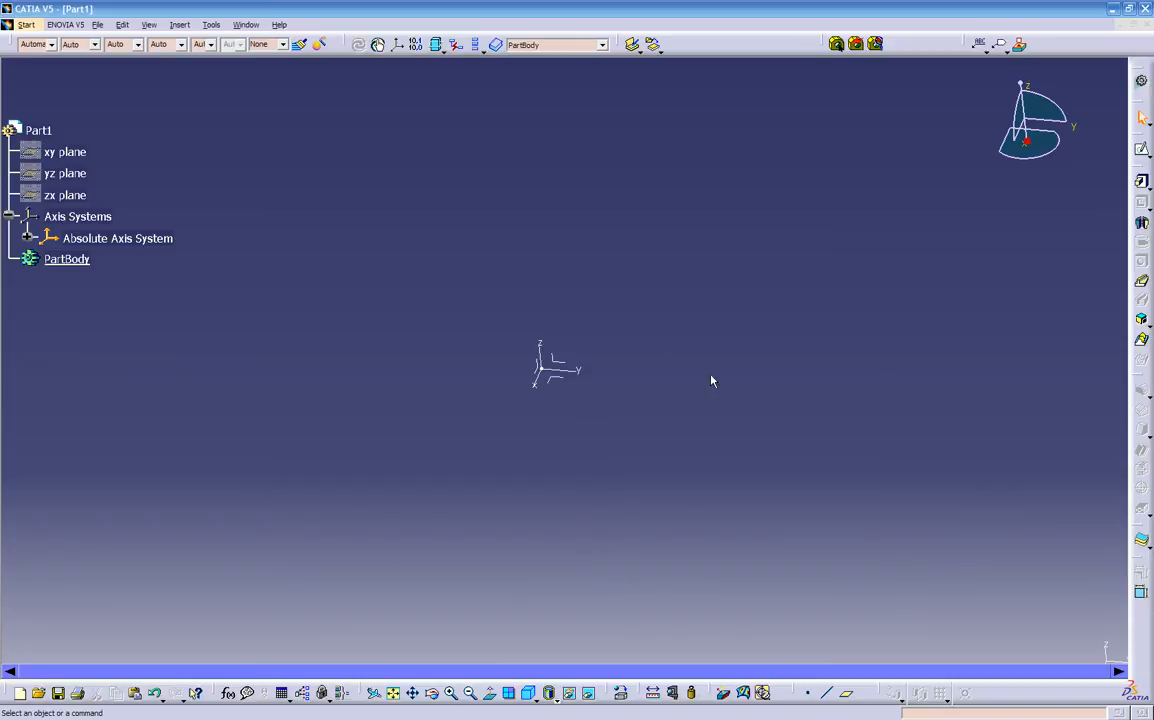
Start a new sketch on the xy plane
middle_drag(584, 455, 560, 386)
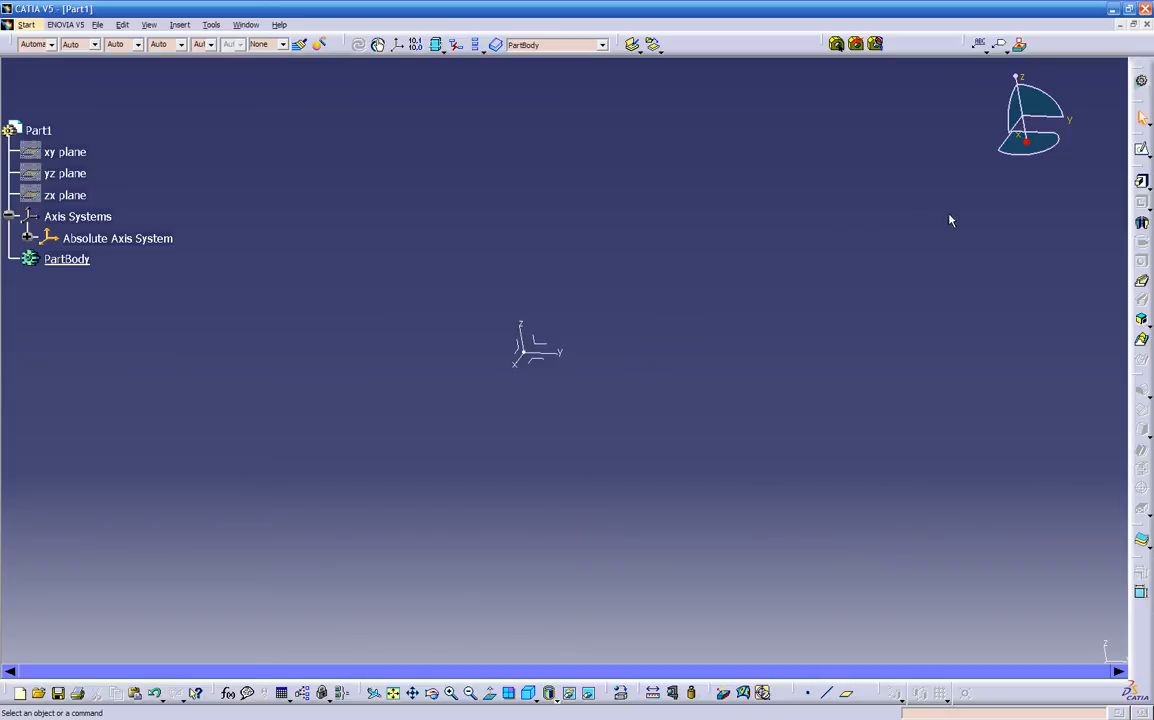
click(1142, 152)
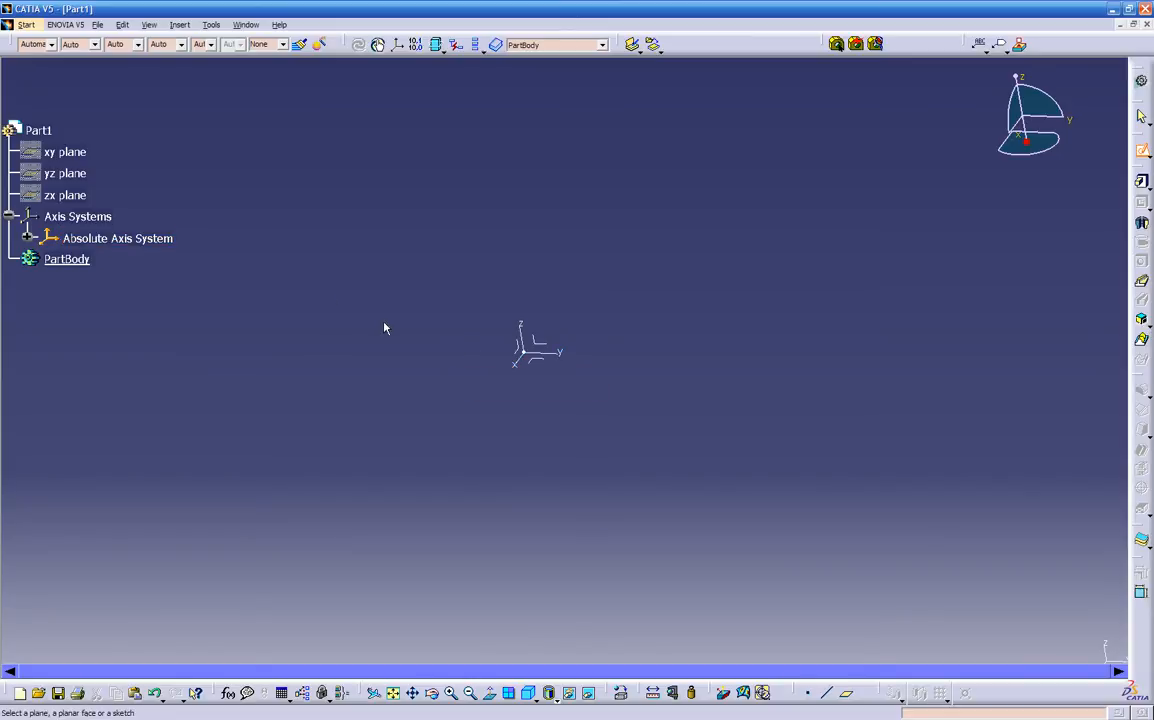
click(80, 152)
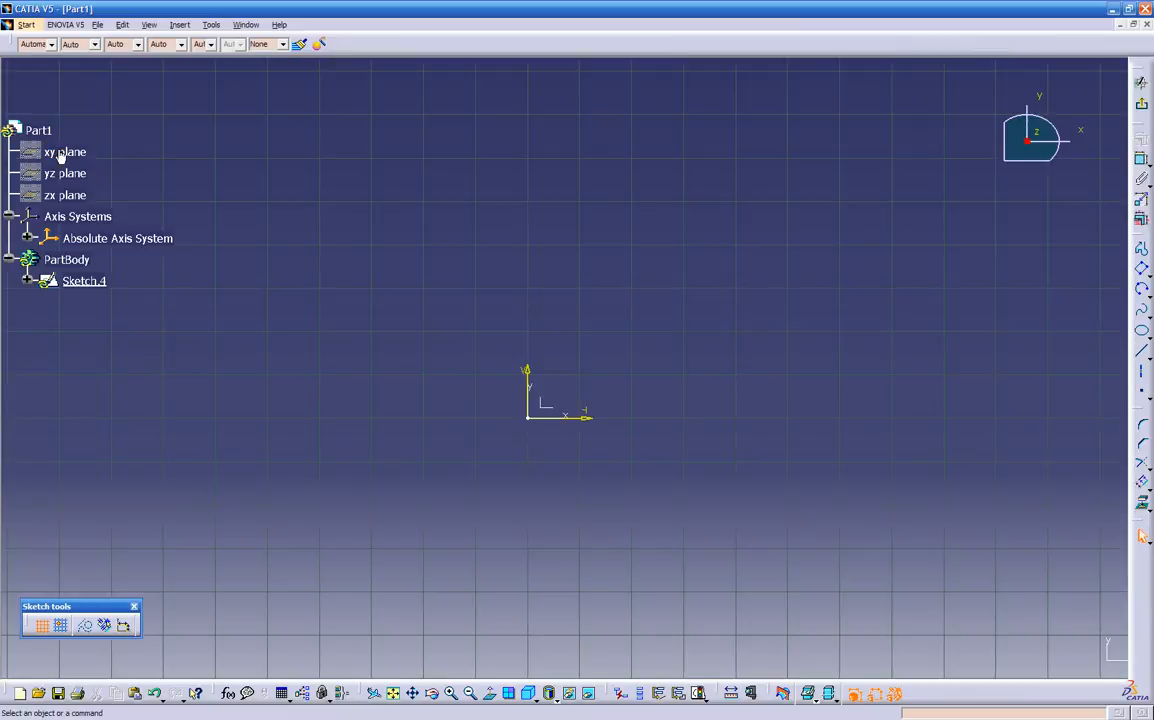
Draw a rectangle about 33 in wide and 17.4 in high, up and to the right of the sketch origin
middle_drag(463, 486, 252, 536)
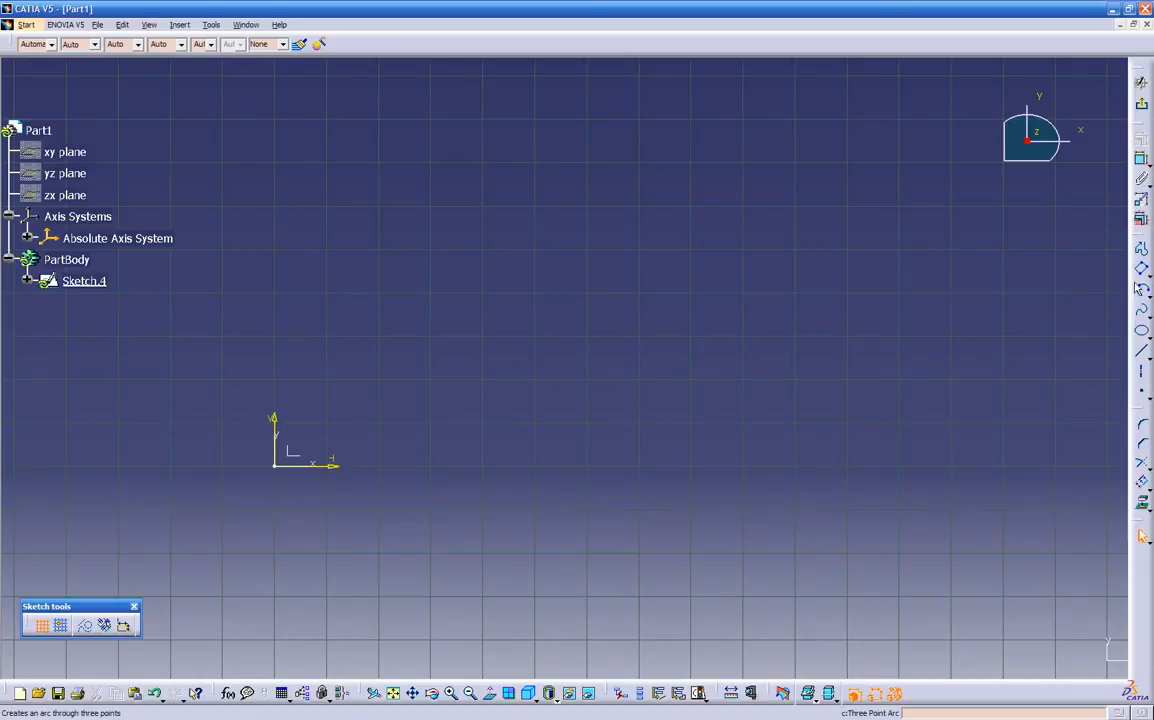
click(1141, 288)
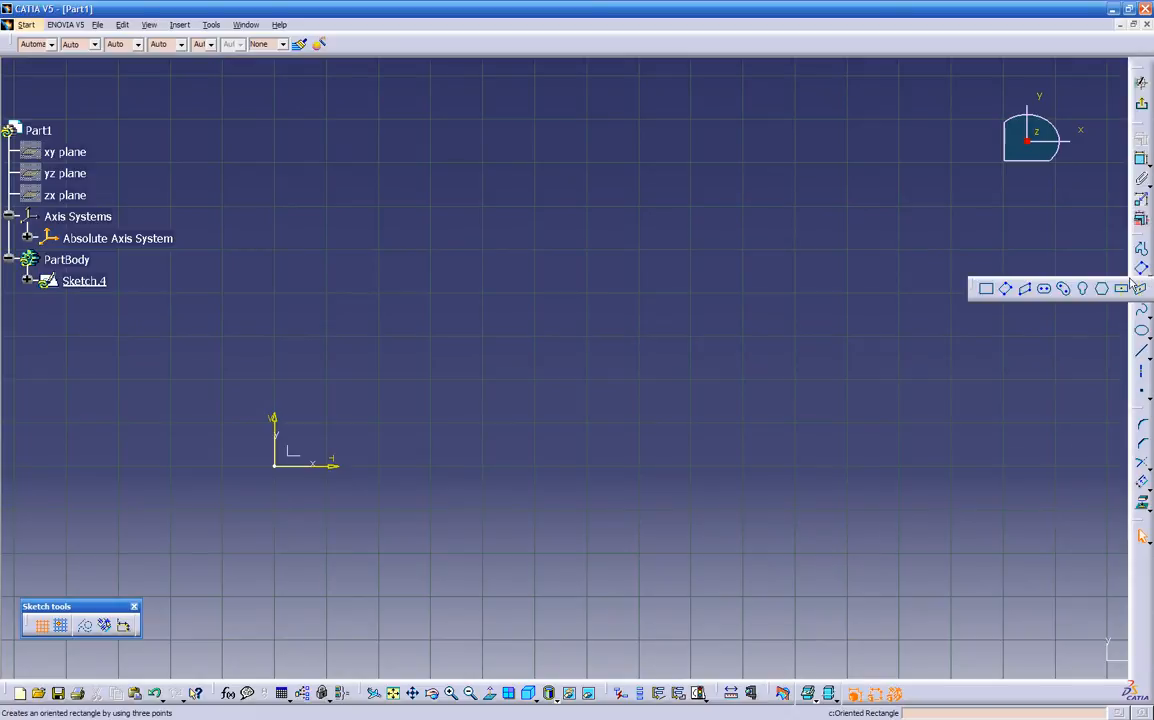
click(988, 290)
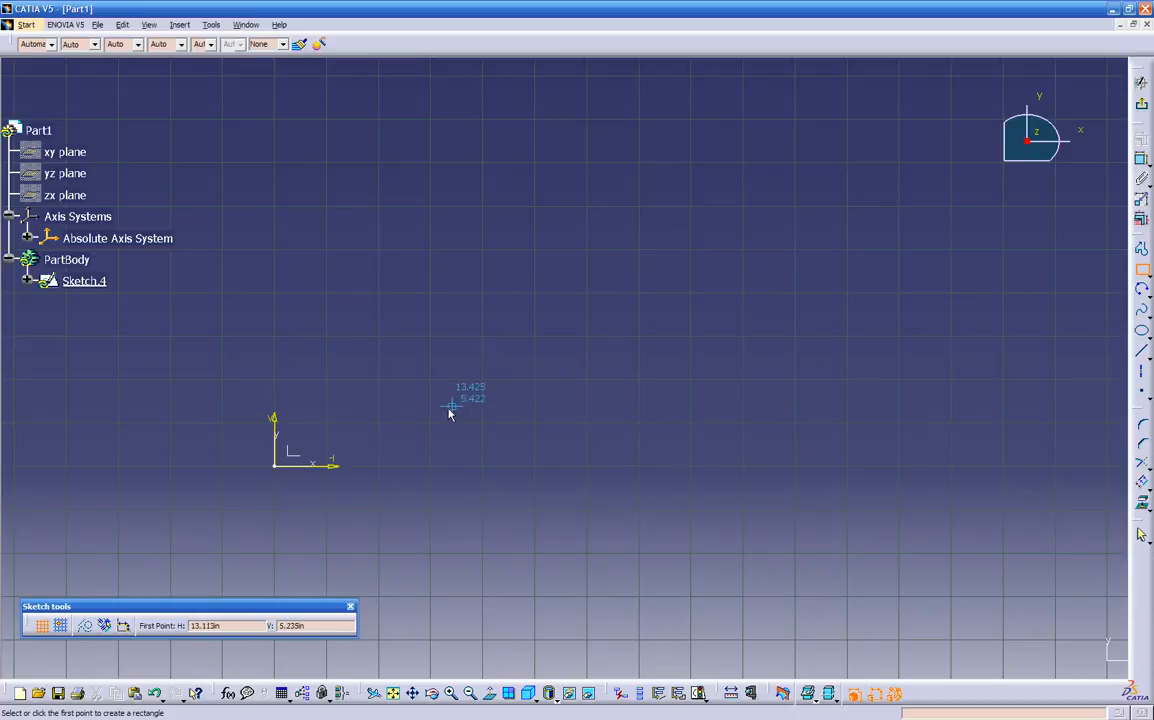
click(389, 418)
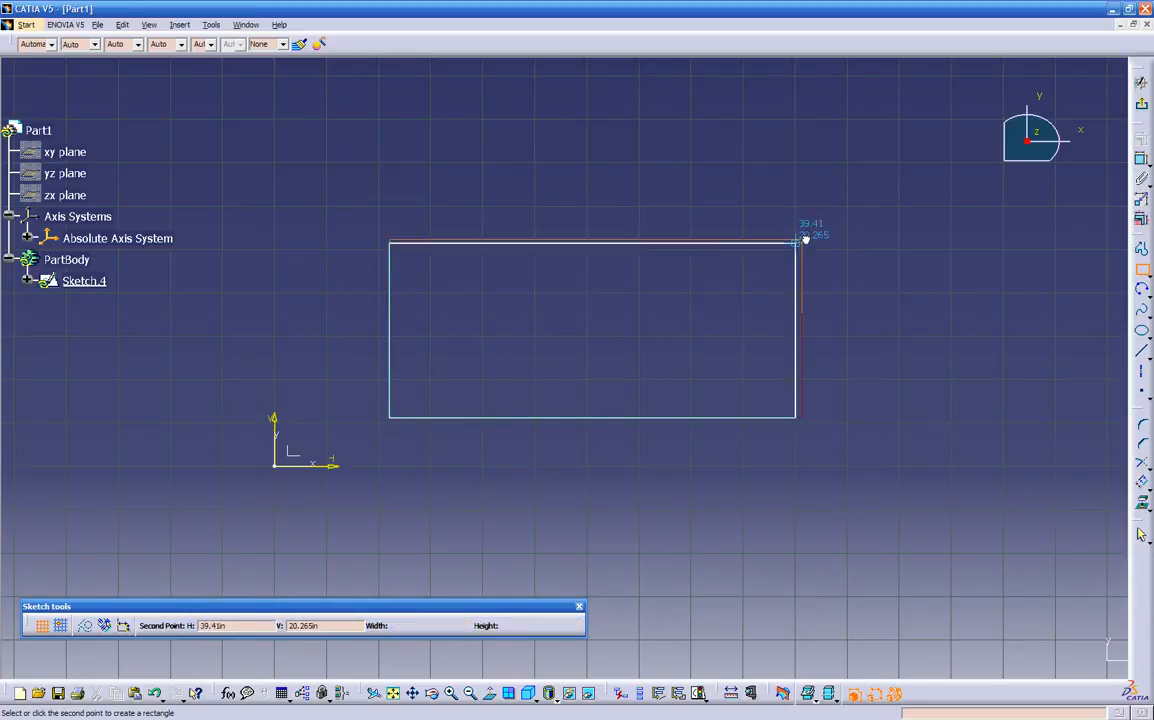
click(826, 228)
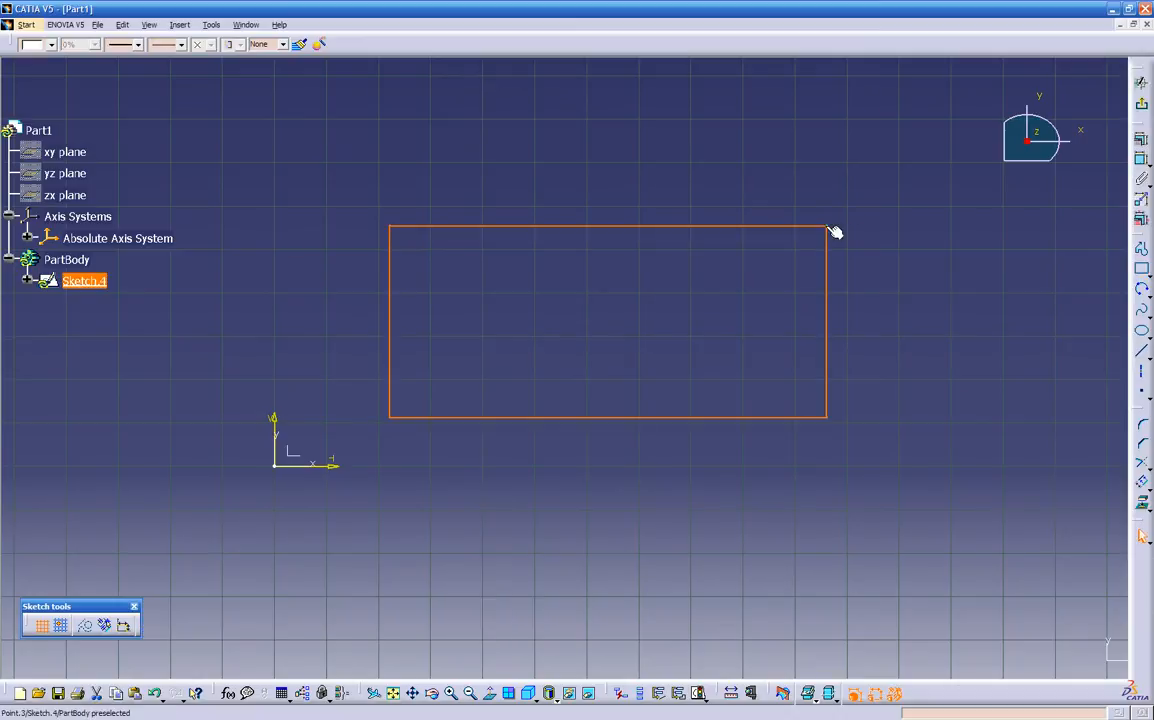
click(881, 252)
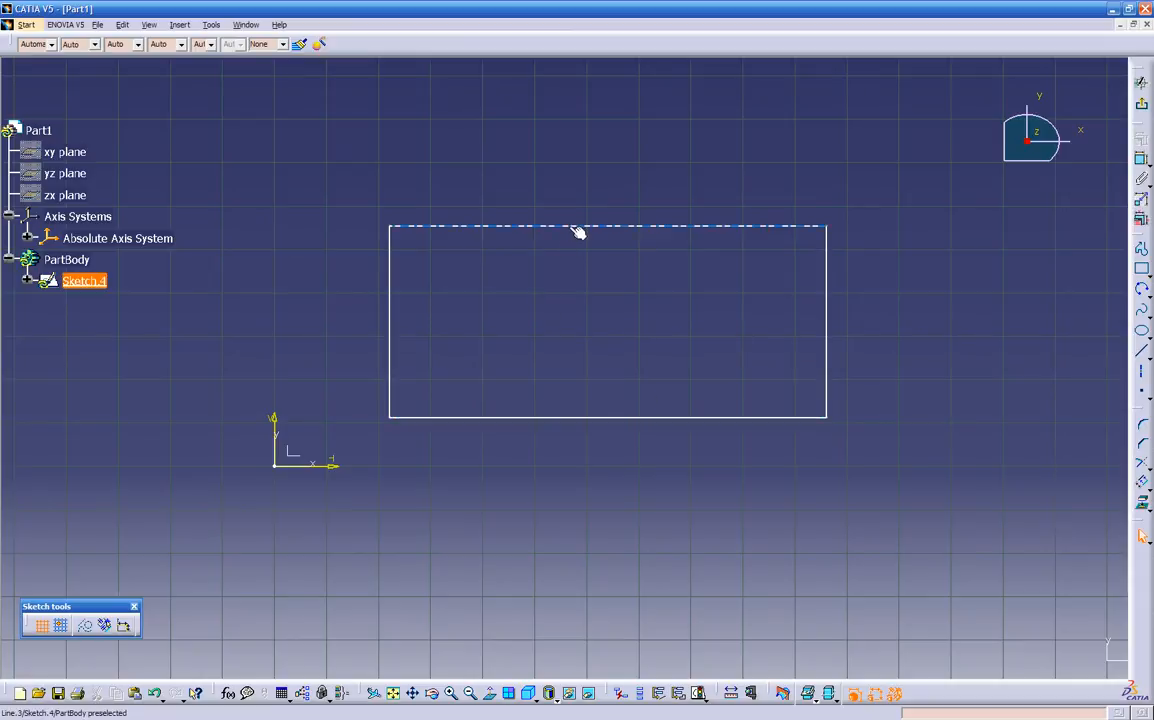
Try distorting the unconstrained rectangle by moving its bottom edge and its lower-right corner, and undo both changes
mouse_move(600, 418)
mouse_down()
mouse_move(628, 471)
mouse_move(757, 417)
mouse_move(899, 314)
mouse_move(649, 433)
mouse_move(399, 325)
mouse_move(510, 404)
mouse_move(824, 386)
mouse_move(781, 399)
mouse_move(487, 342)
mouse_move(383, 346)
mouse_up()
click(660, 392)
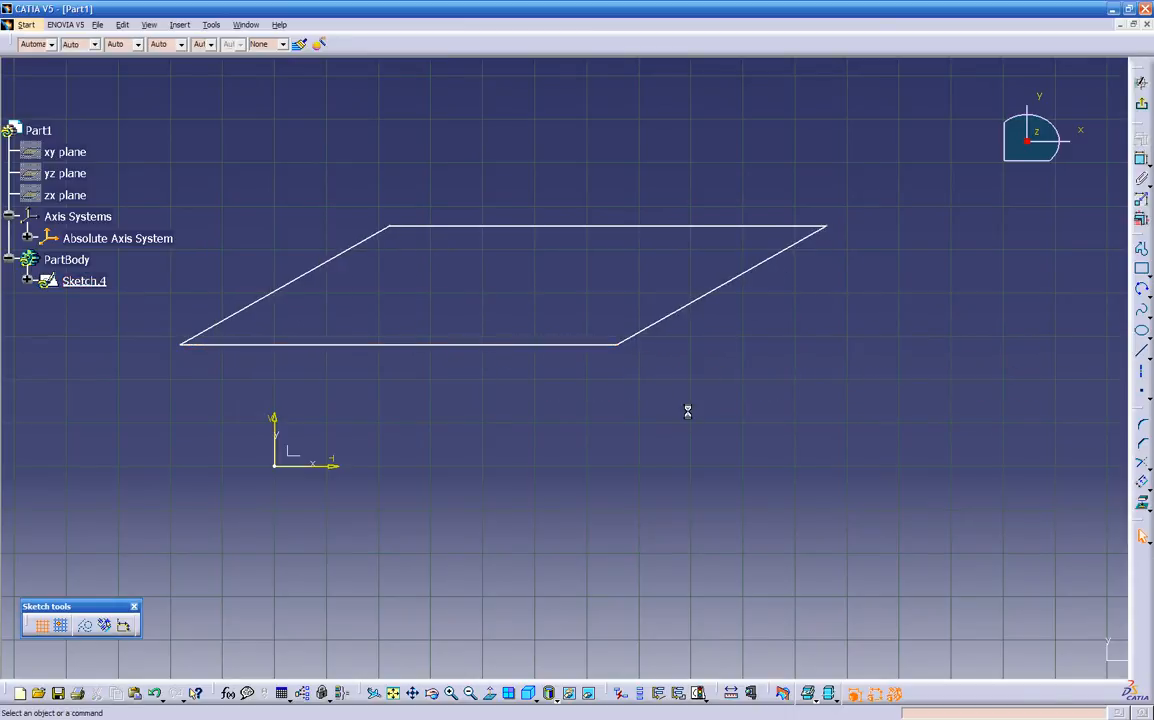
drag(619, 346, 693, 443)
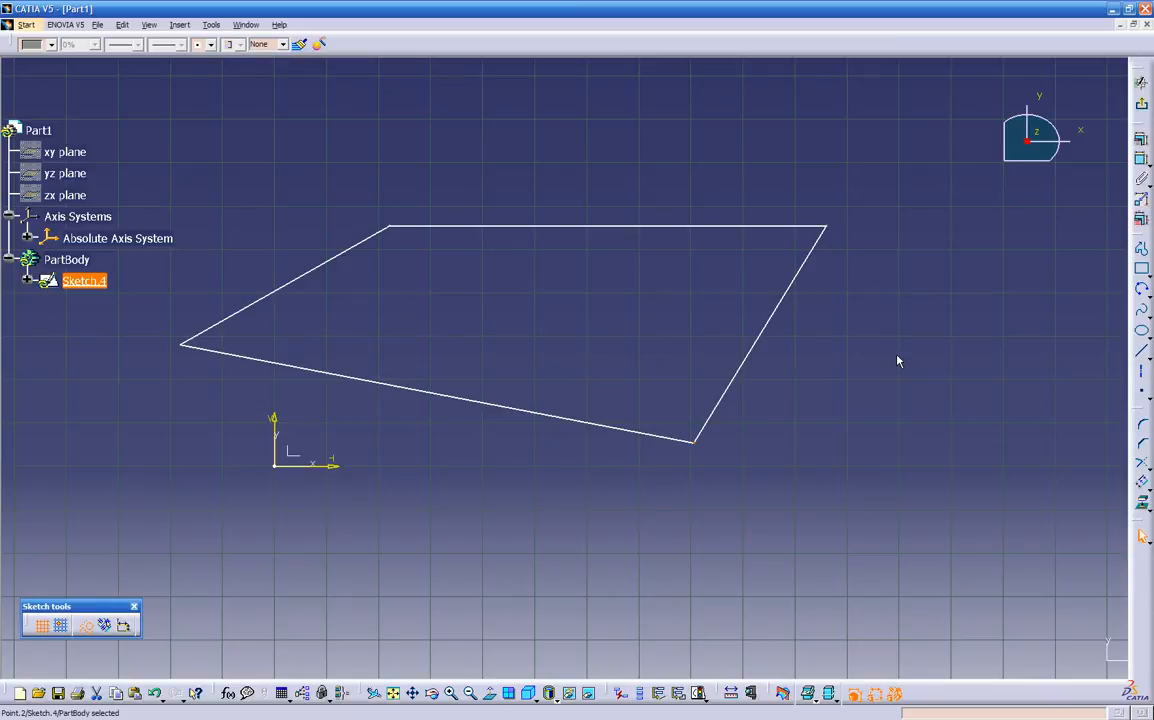
key(ctrl+z)
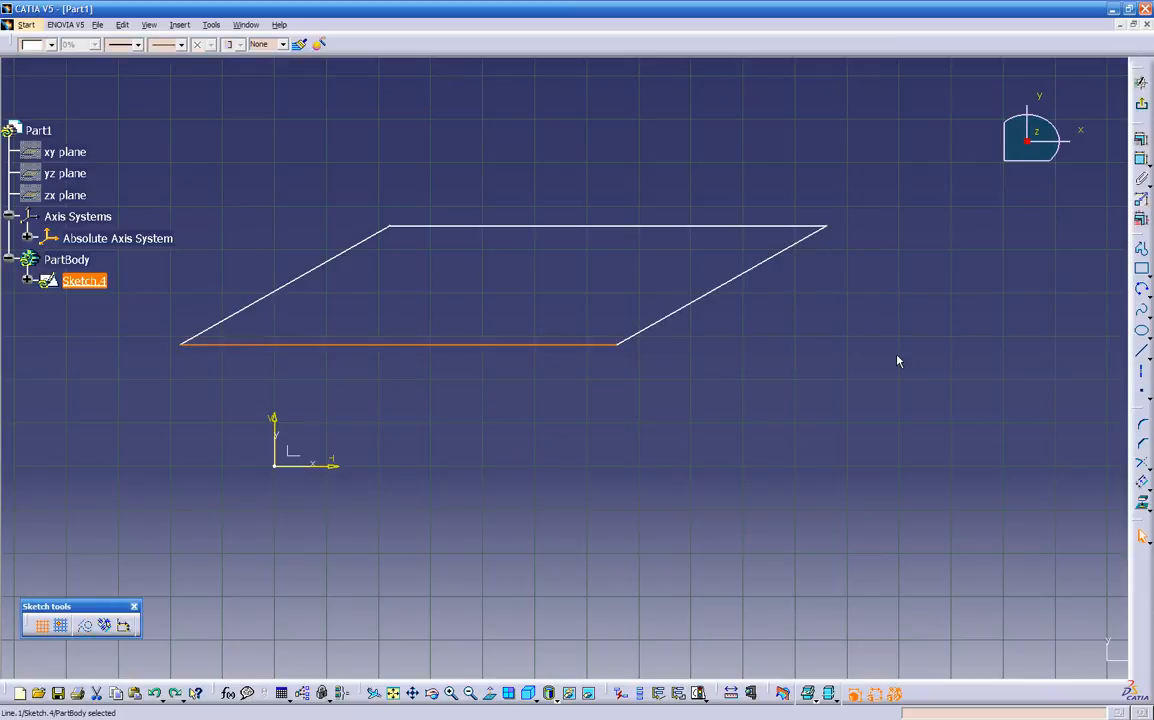
key(ctrl+z)
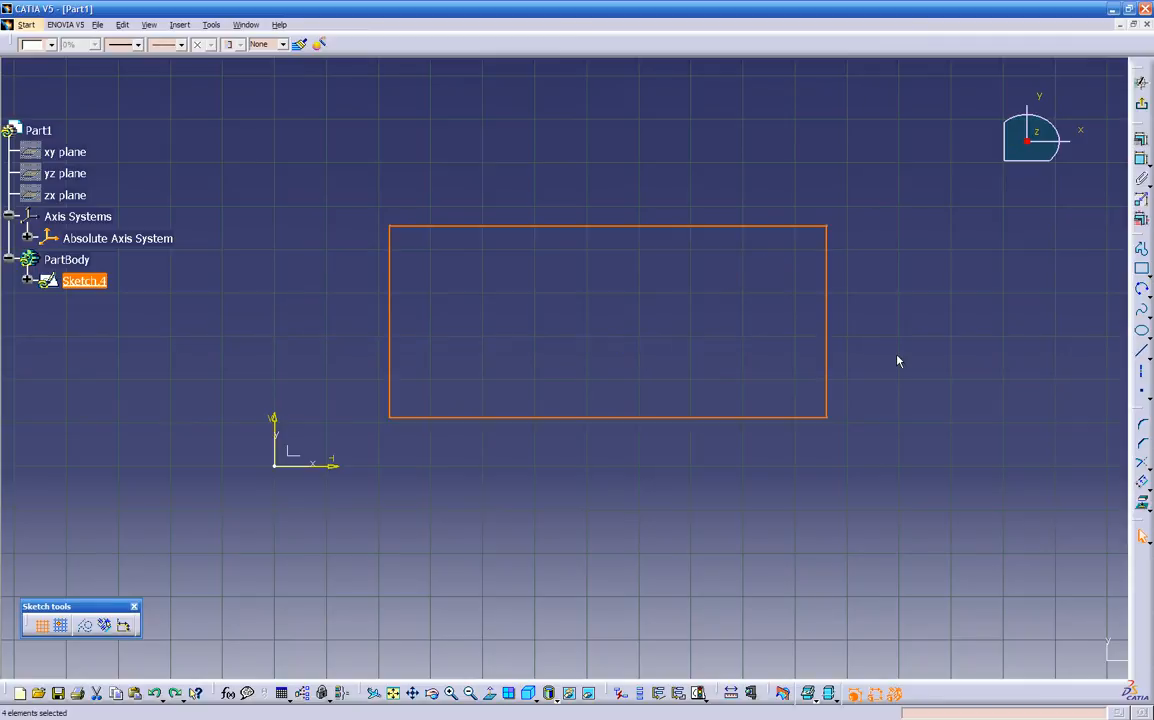
click(897, 358)
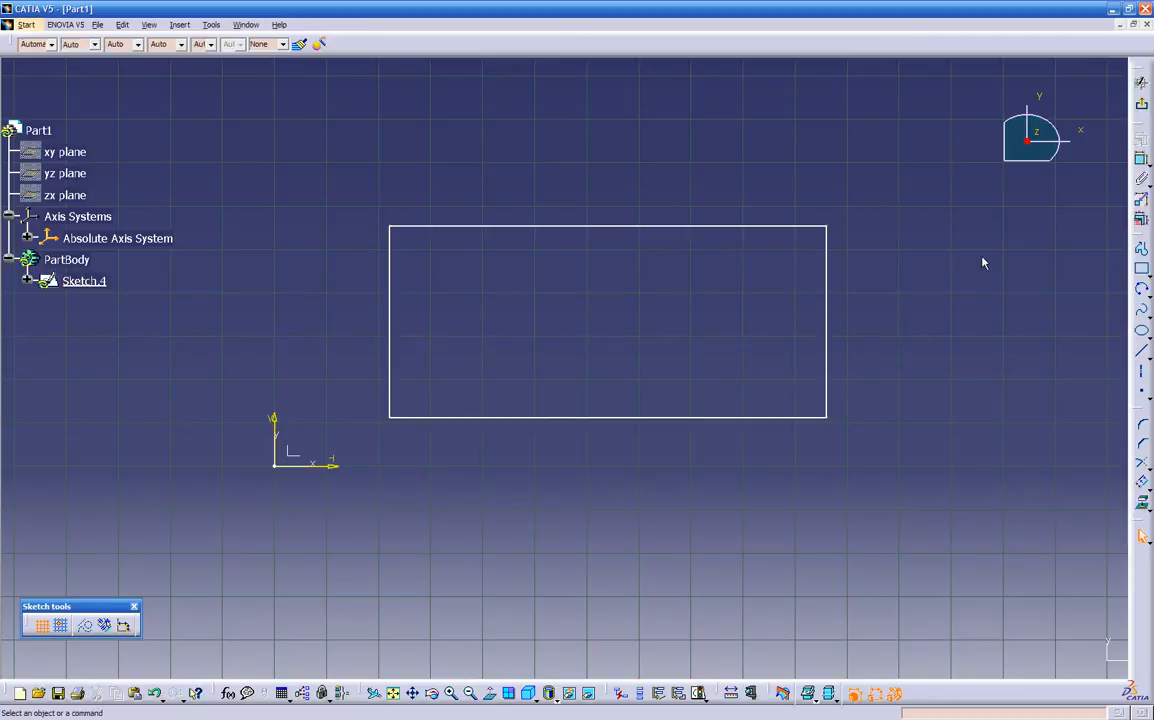
Dimension the rectangle's width between its two vertical sides, placing the dimension above the rectangle
click(1141, 162)
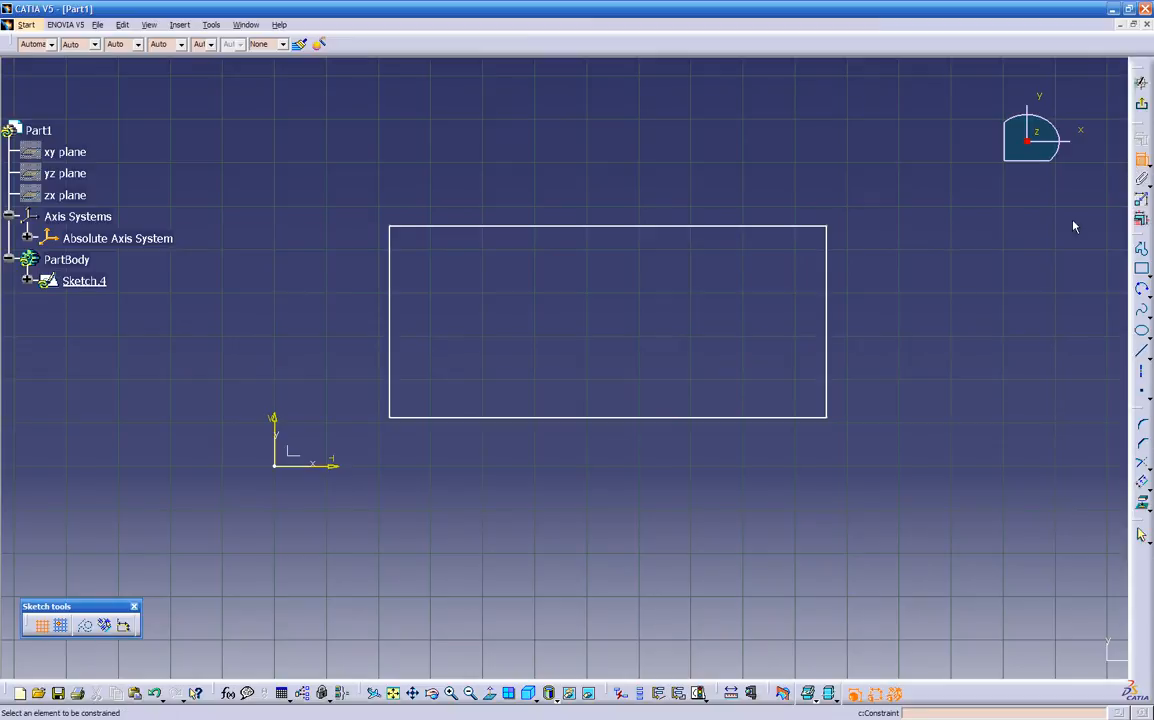
click(827, 312)
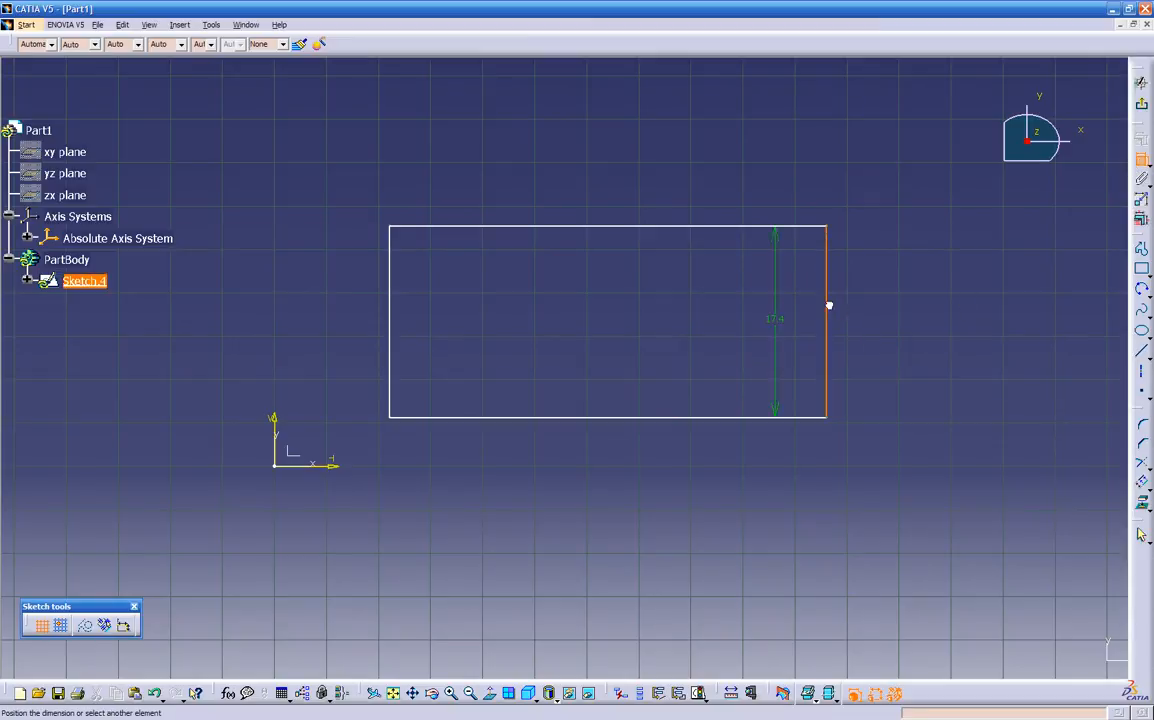
click(395, 302)
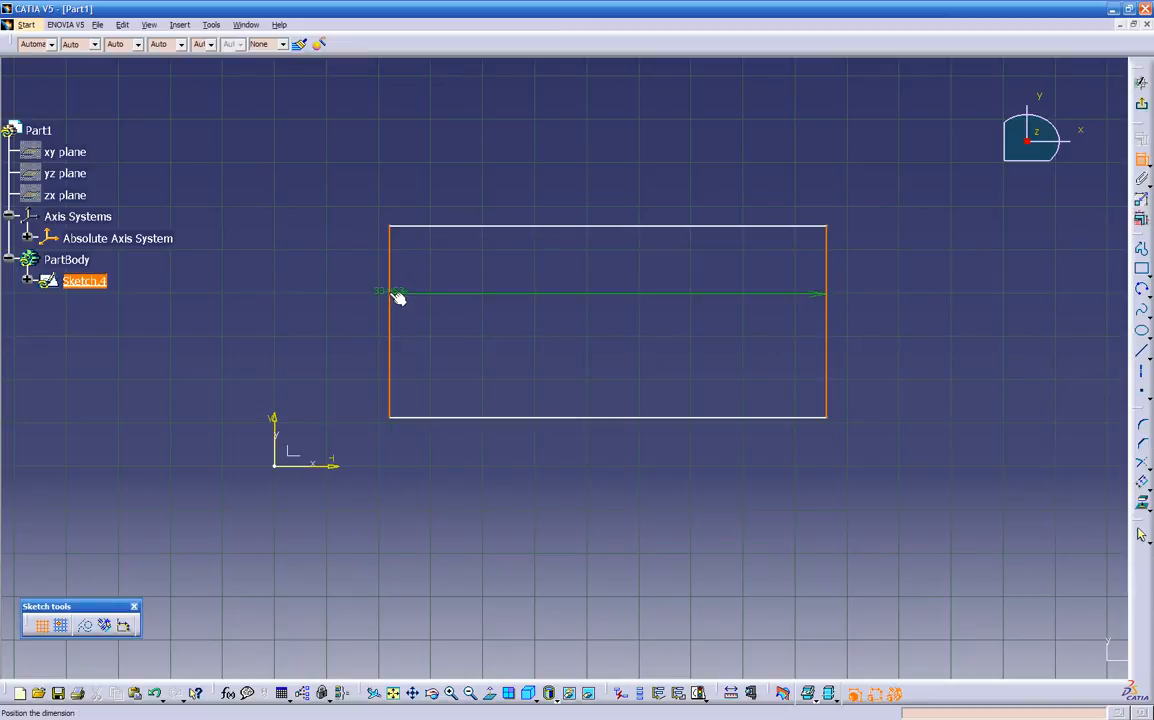
click(590, 165)
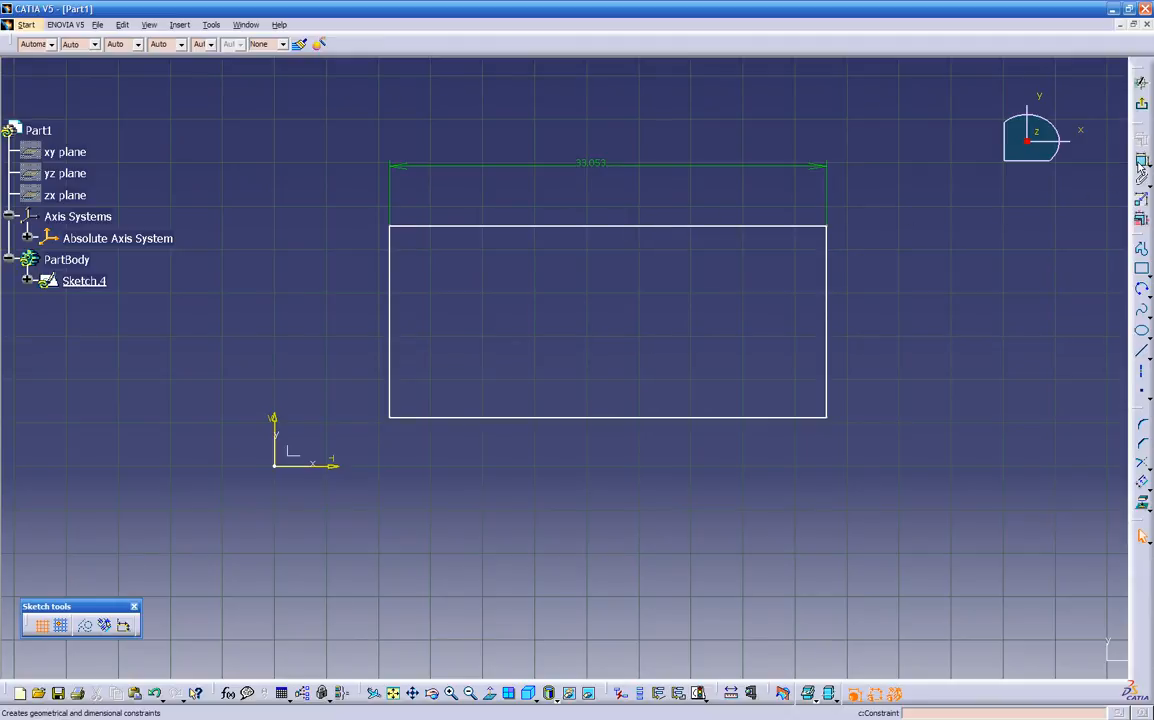
Dimension the rectangle's height between its top and bottom edges, placing the dimension to the right of the rectangle
click(1141, 161)
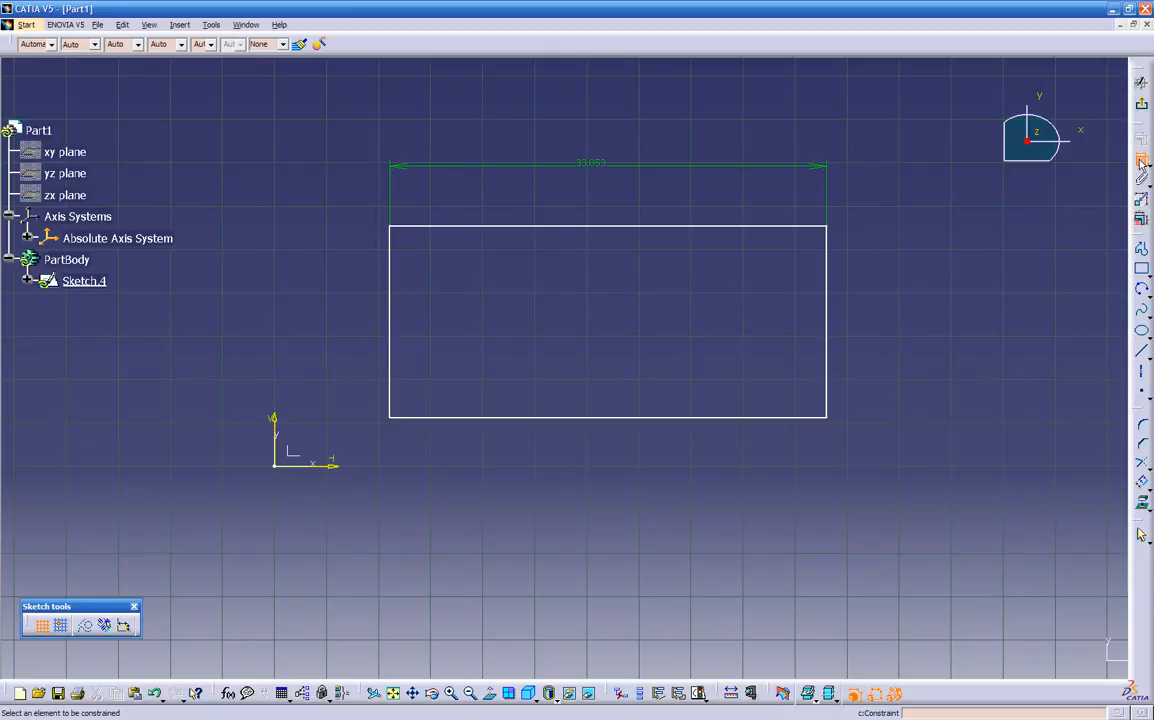
click(781, 228)
click(771, 420)
click(925, 337)
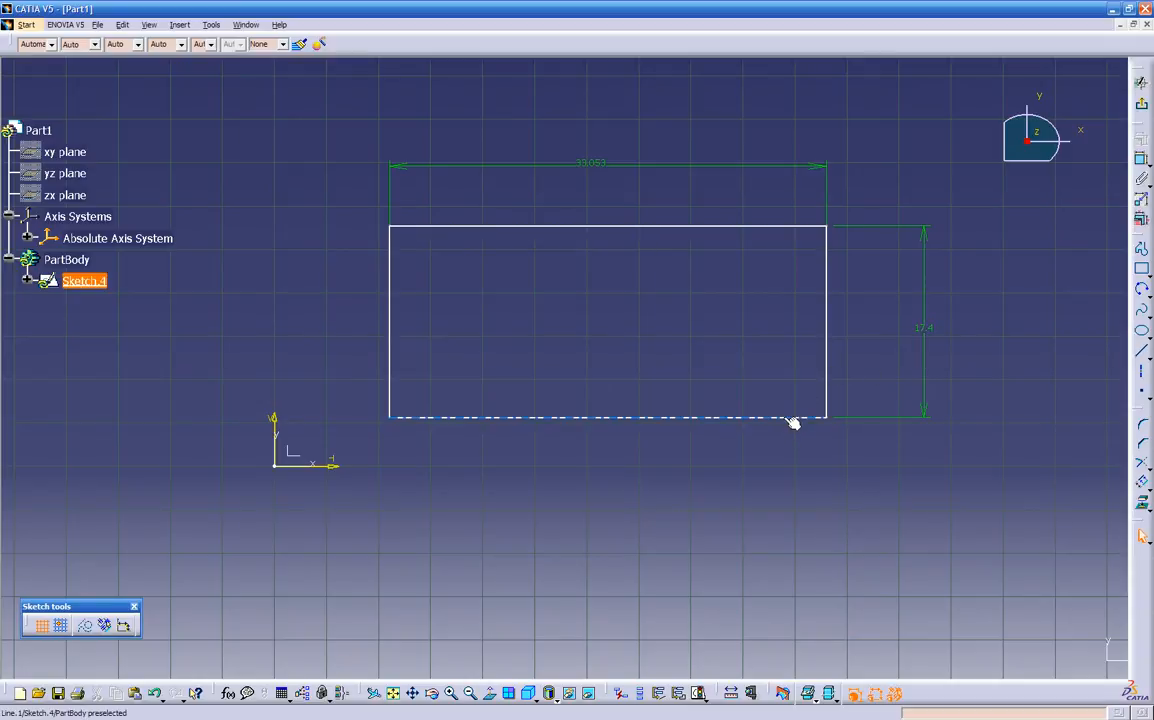
Move the dimensioned rectangle up and right by its bottom edge, and try skewing it by its lower-left corner, undoing the skew
drag(792, 423, 891, 383)
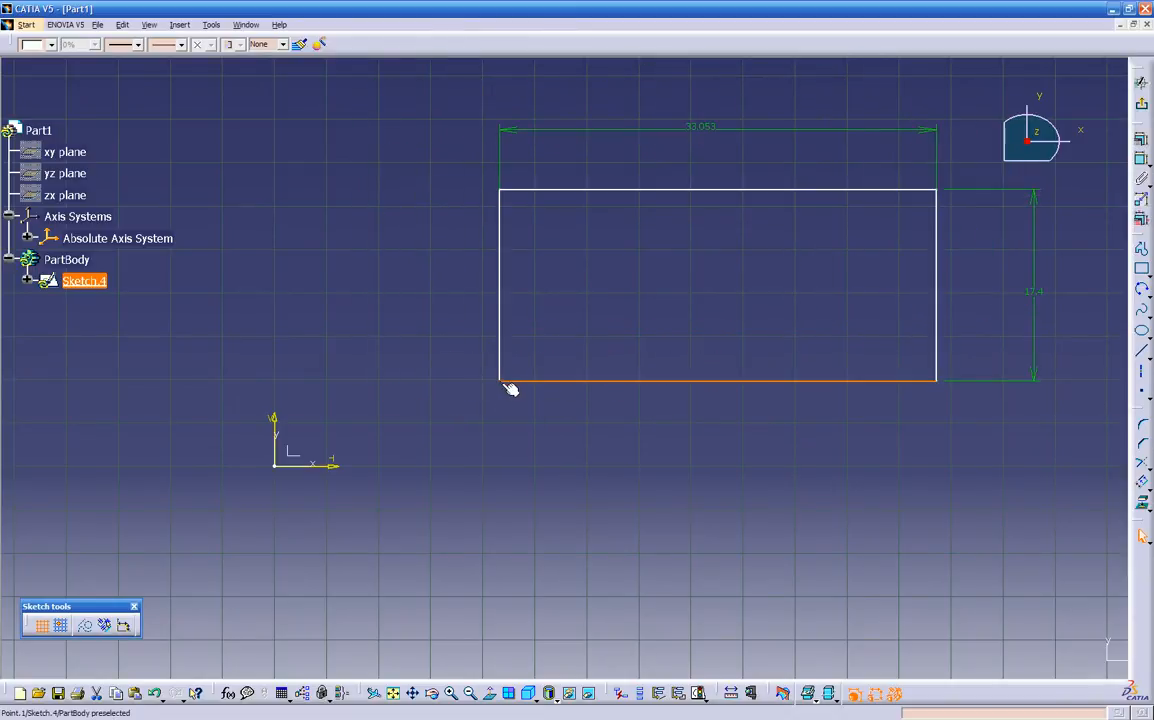
drag(501, 381, 579, 378)
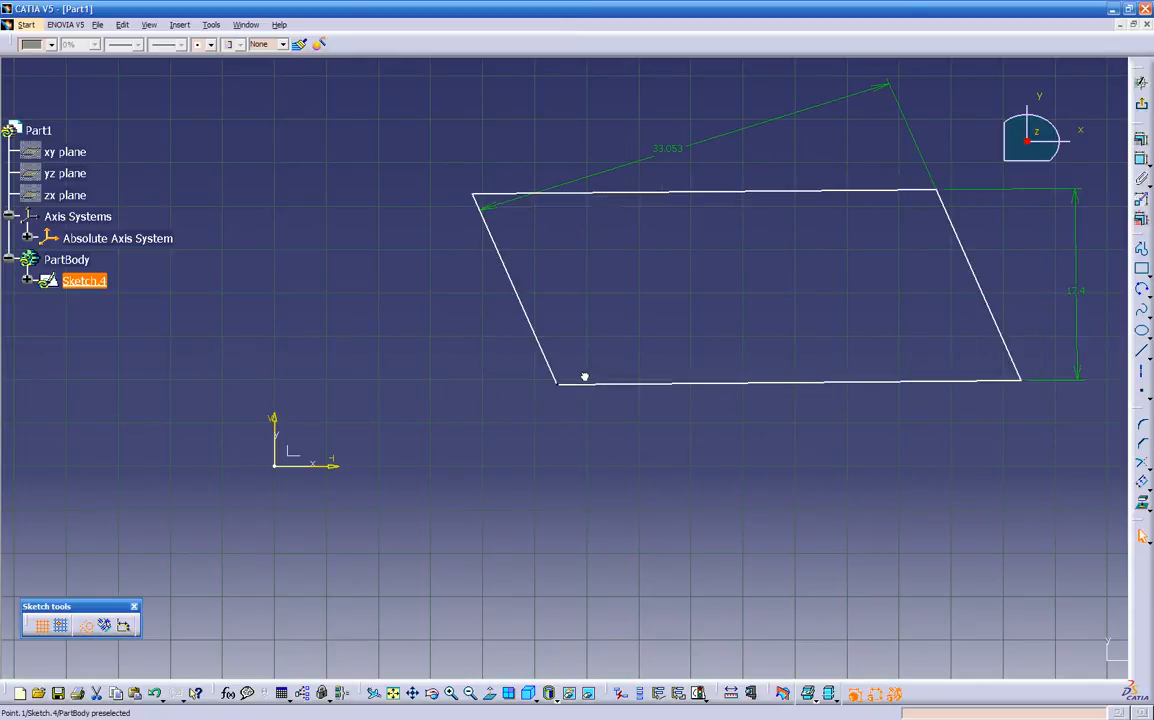
key(ctrl+z)
click(527, 446)
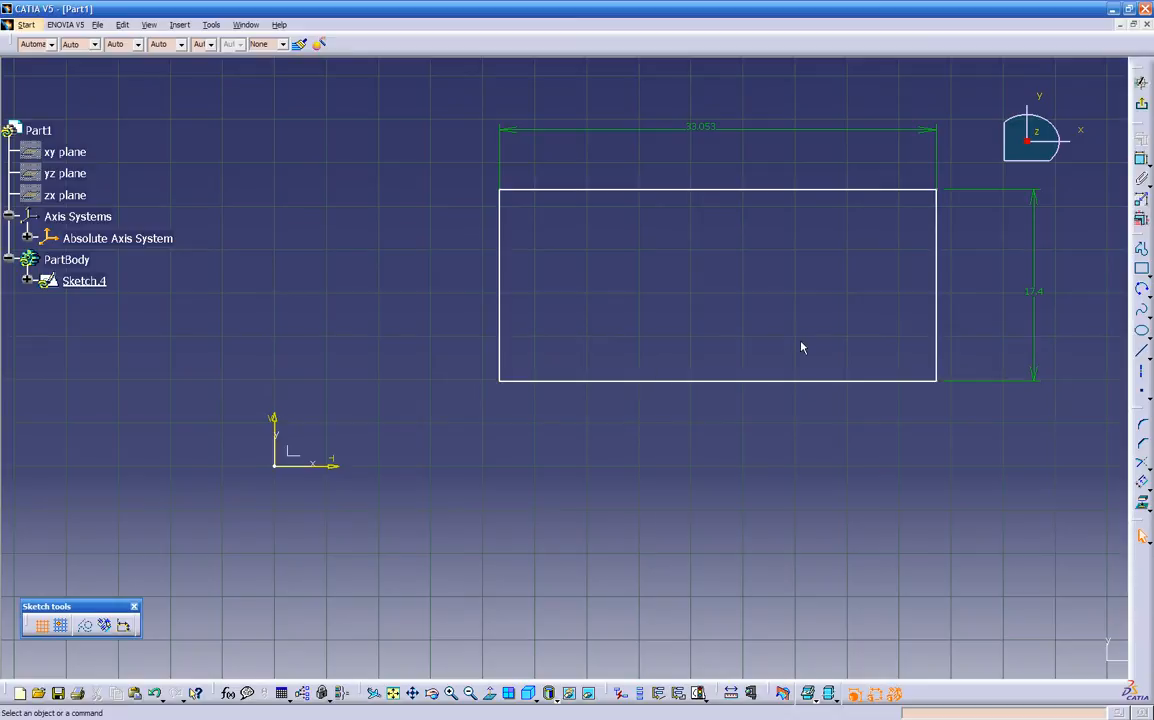
Reposition the rectangle relative to the sketch origin by its bottom edge, keeping it up and to the right of the origin
drag(773, 381, 698, 381)
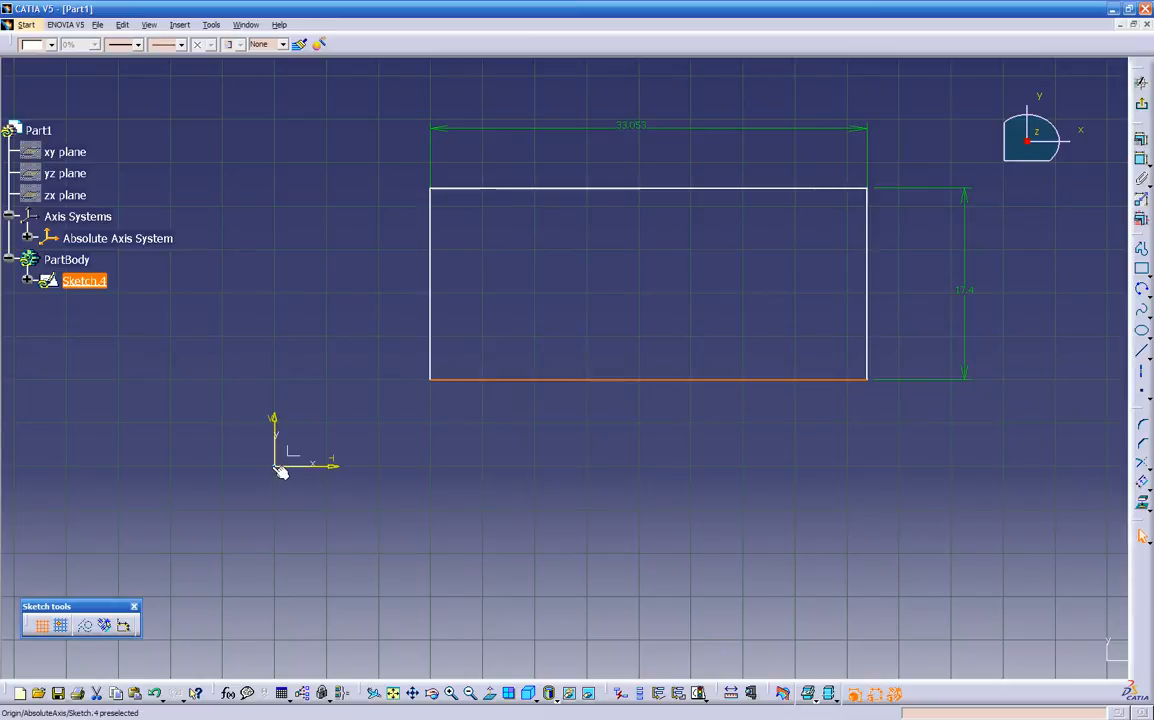
drag(558, 379, 600, 383)
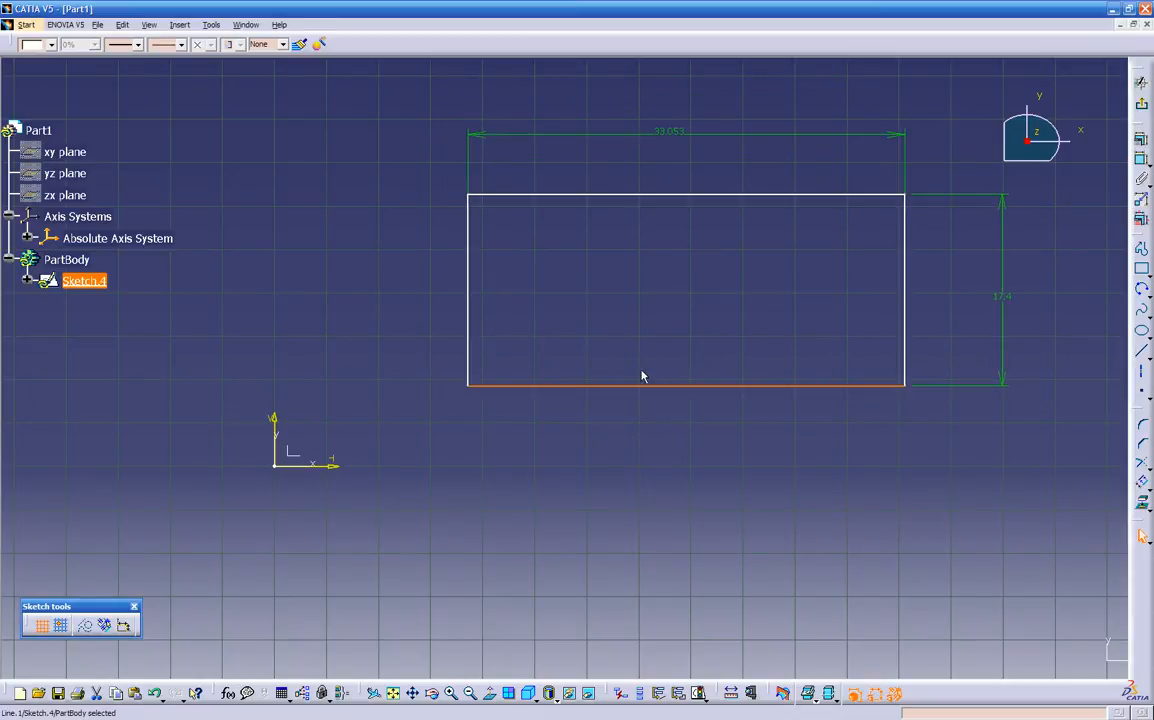
Make the rectangle's bottom edge coincident with the sketch's horizontal axis, and try moving the rectangle by that edge
click(1141, 162)
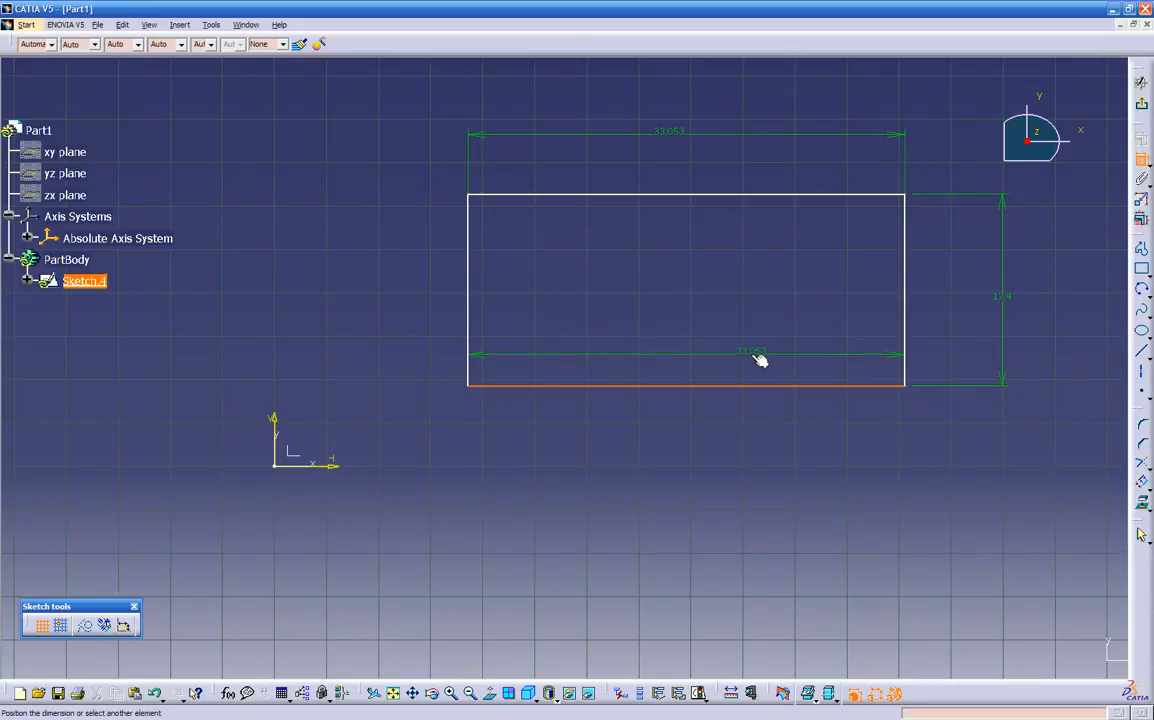
key(Escape)
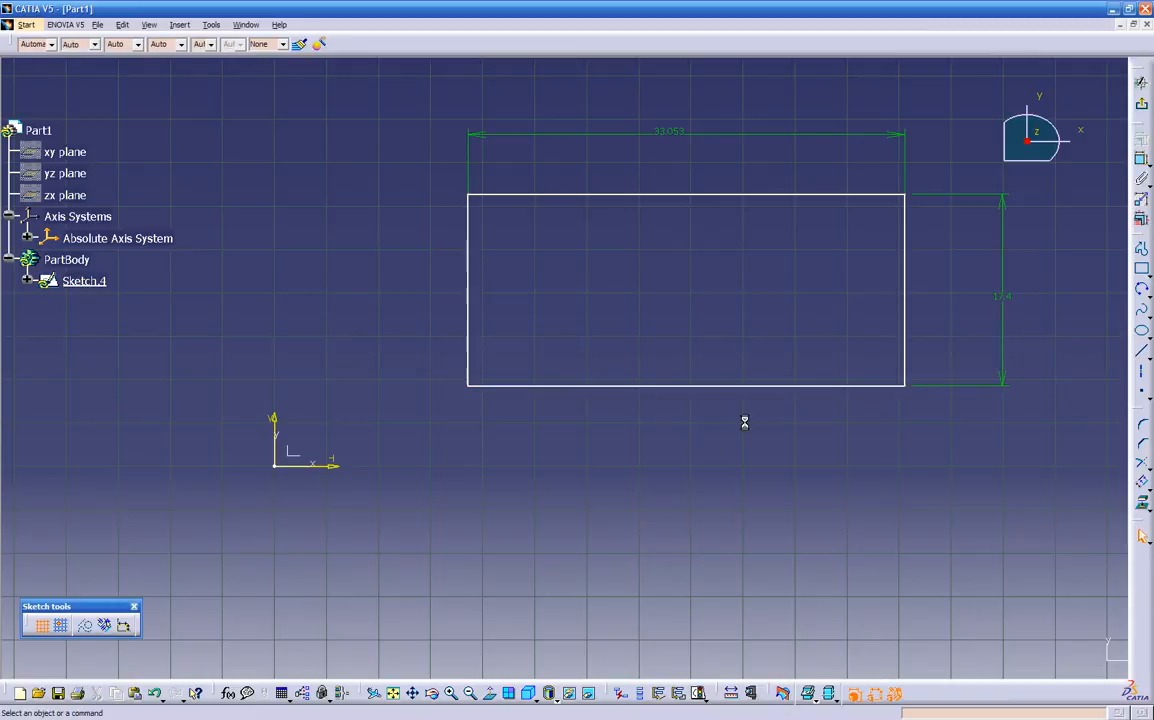
click(1141, 162)
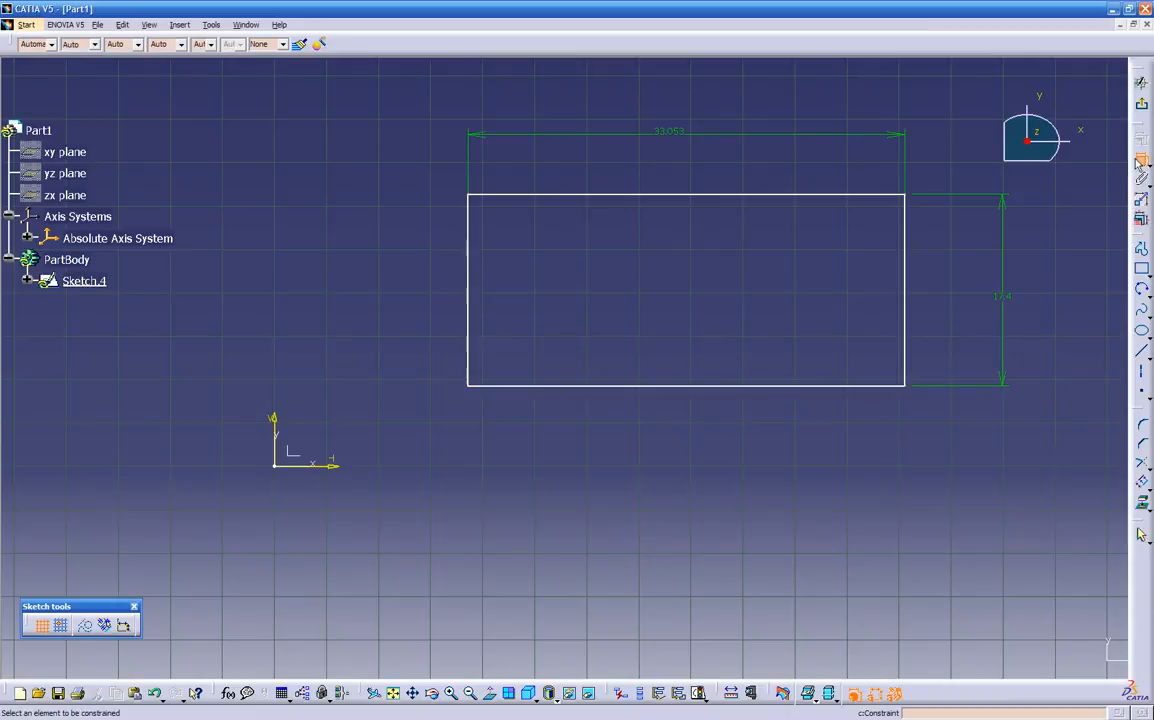
click(791, 385)
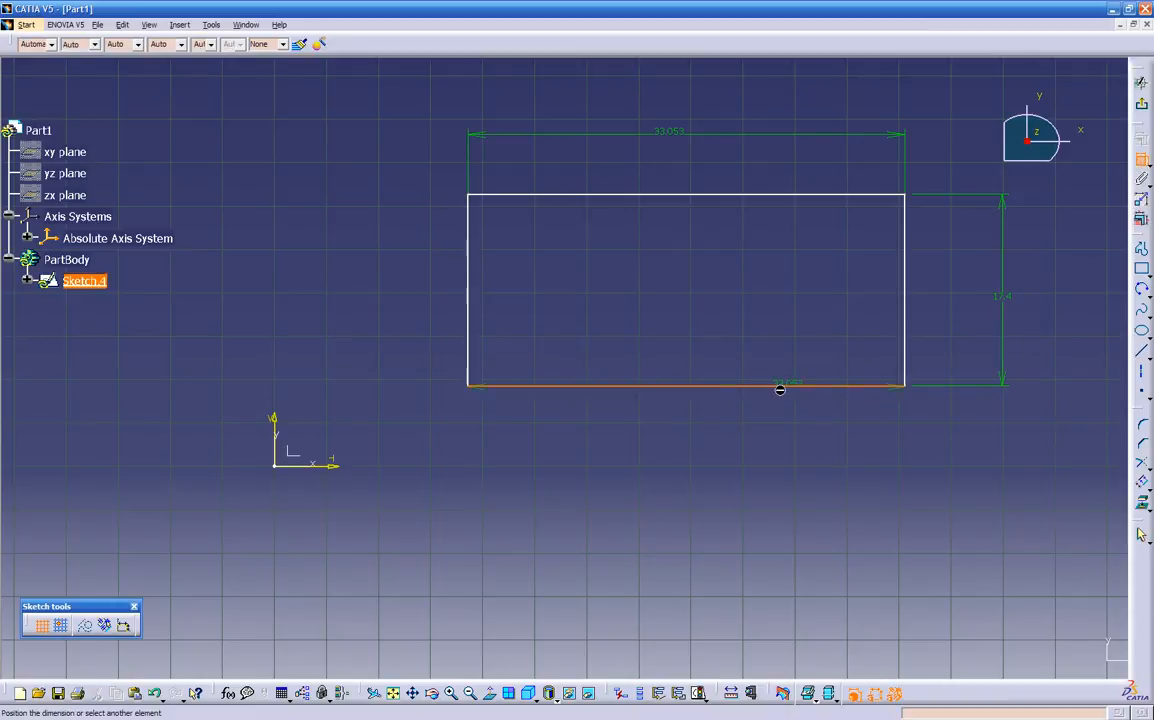
click(338, 470)
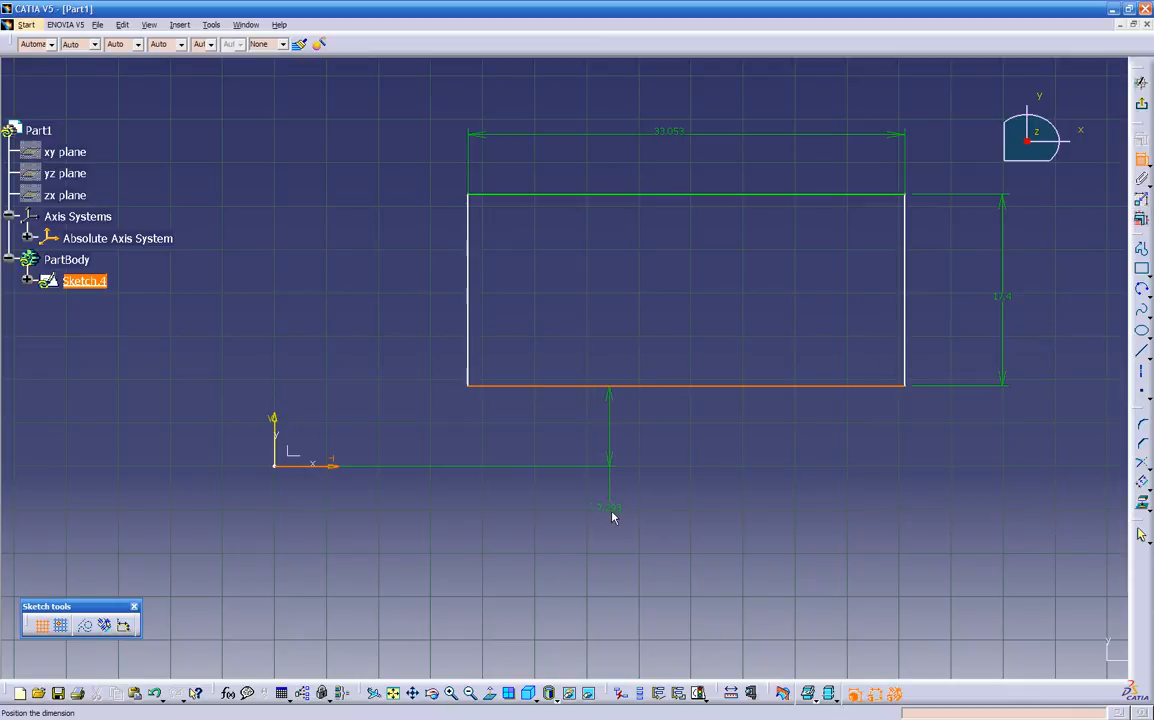
right_click(613, 538)
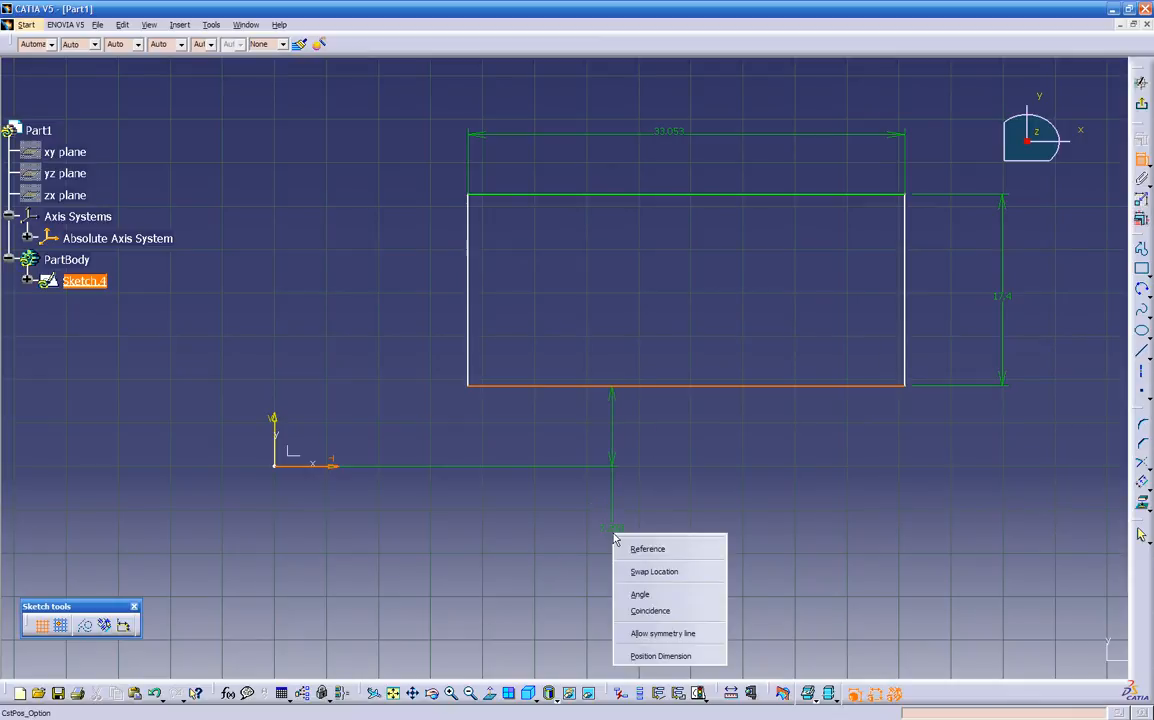
click(651, 611)
mouse_move(652, 533)
middle_down()
mouse_move(580, 518)
mouse_move(654, 502)
mouse_move(594, 496)
middle_up()
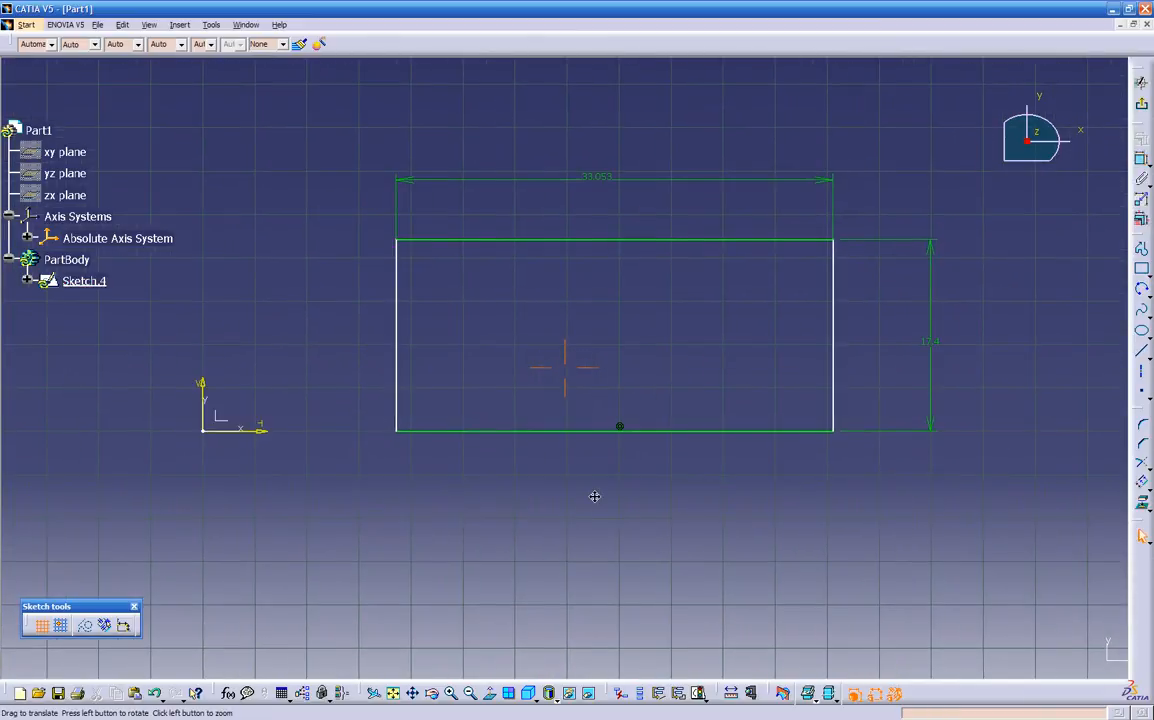
drag(590, 432, 533, 456)
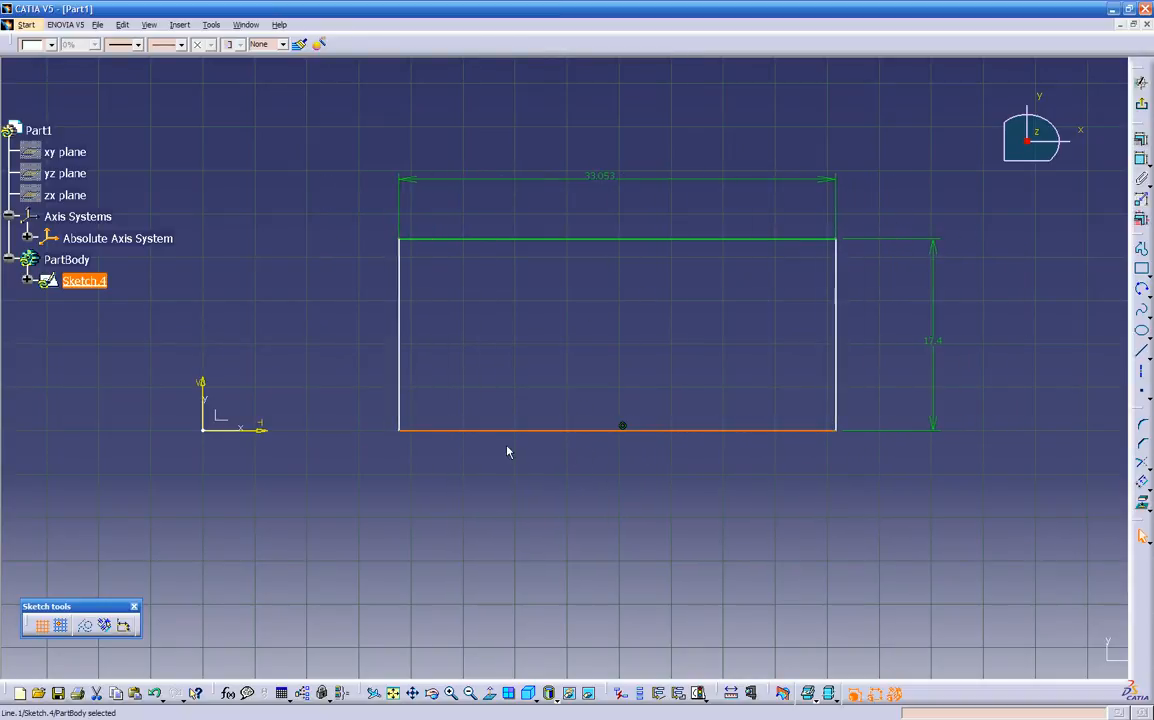
mouse_move(373, 476)
middle_down()
mouse_move(482, 487)
mouse_move(459, 475)
middle_up()
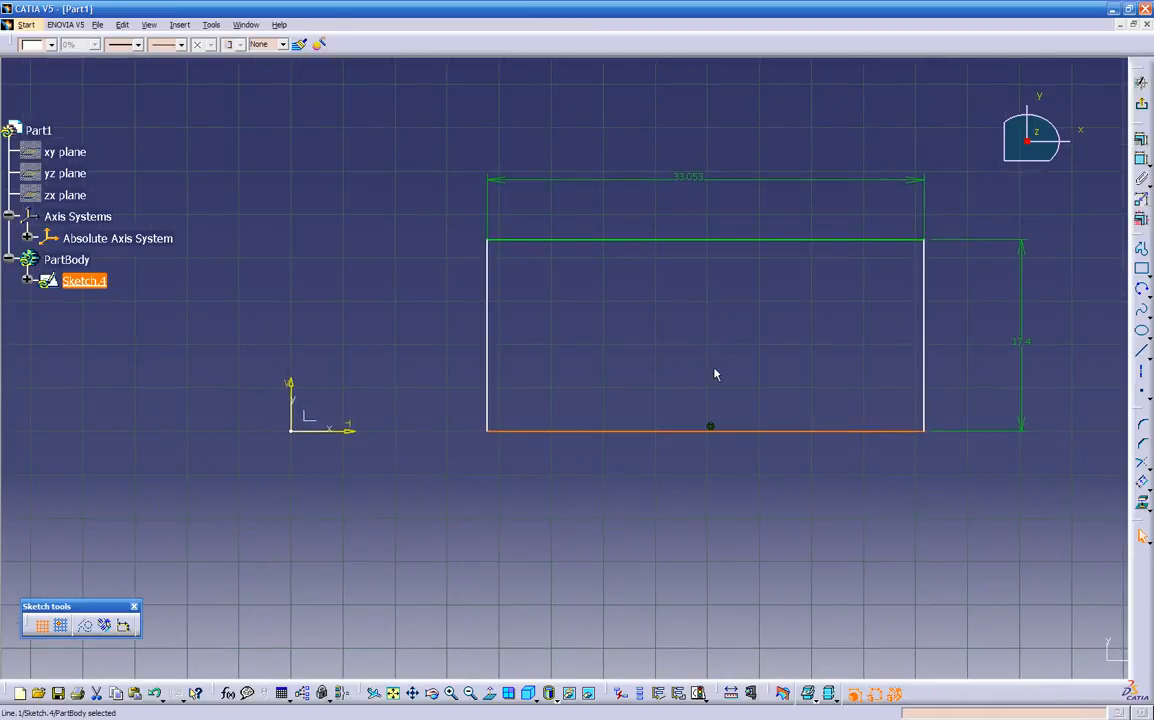
click(1144, 161)
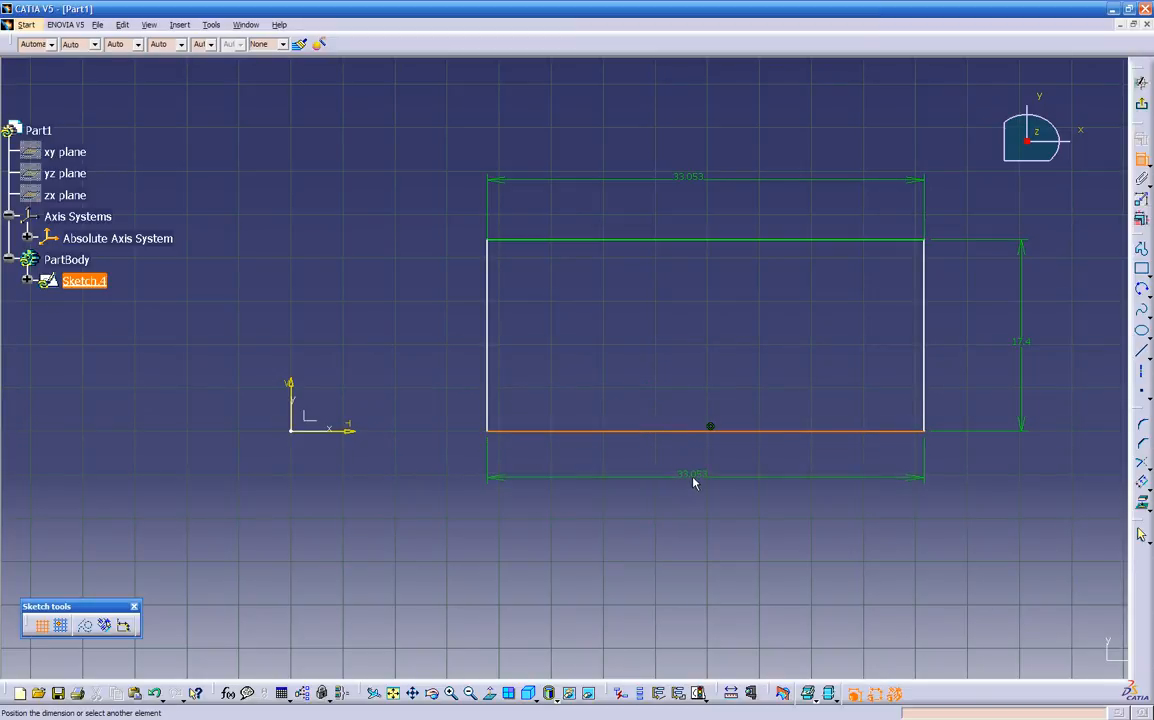
key(Escape)
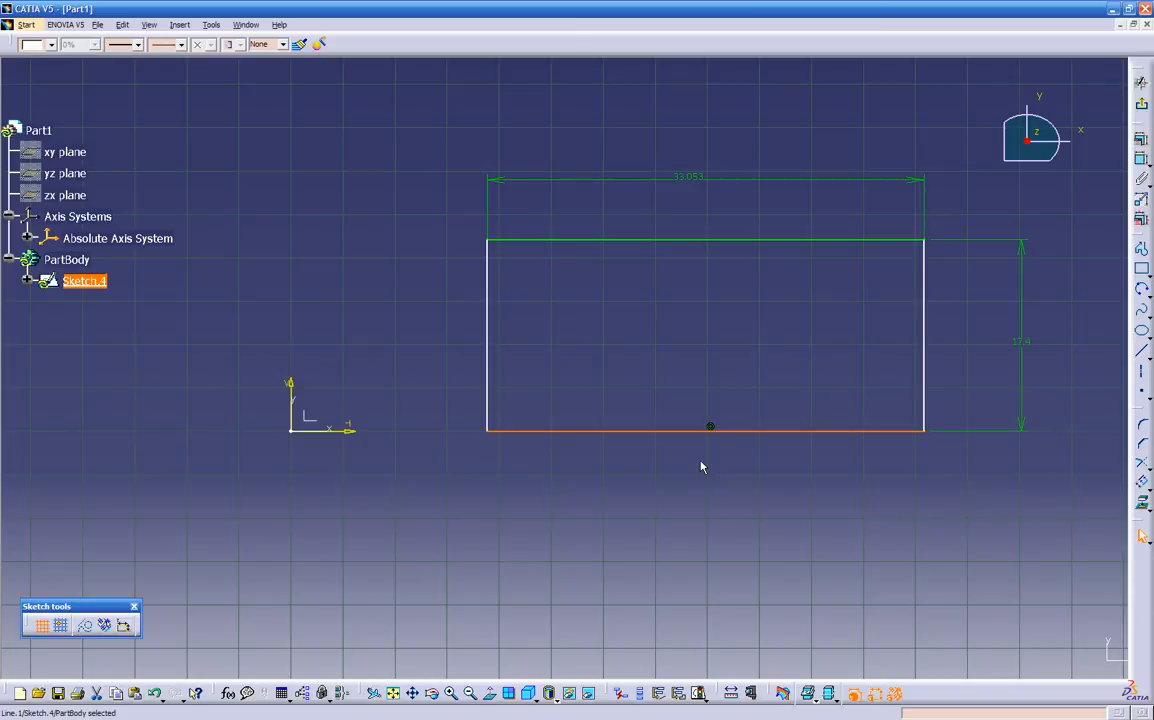
click(700, 466)
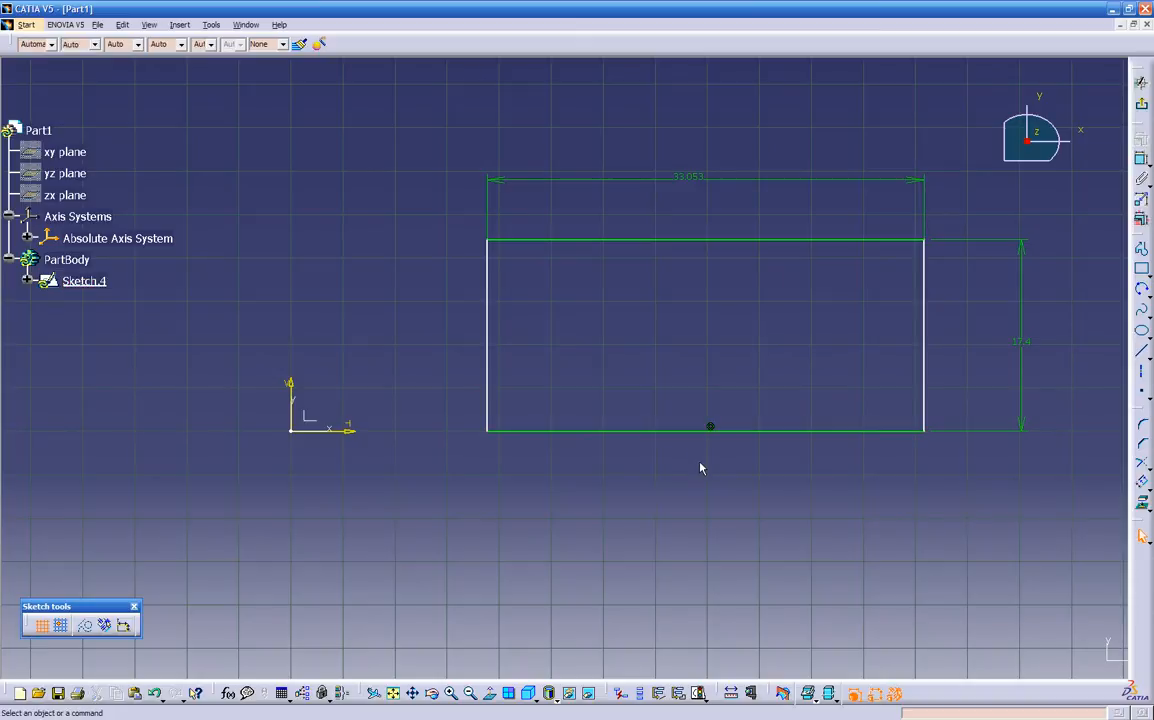
click(694, 428)
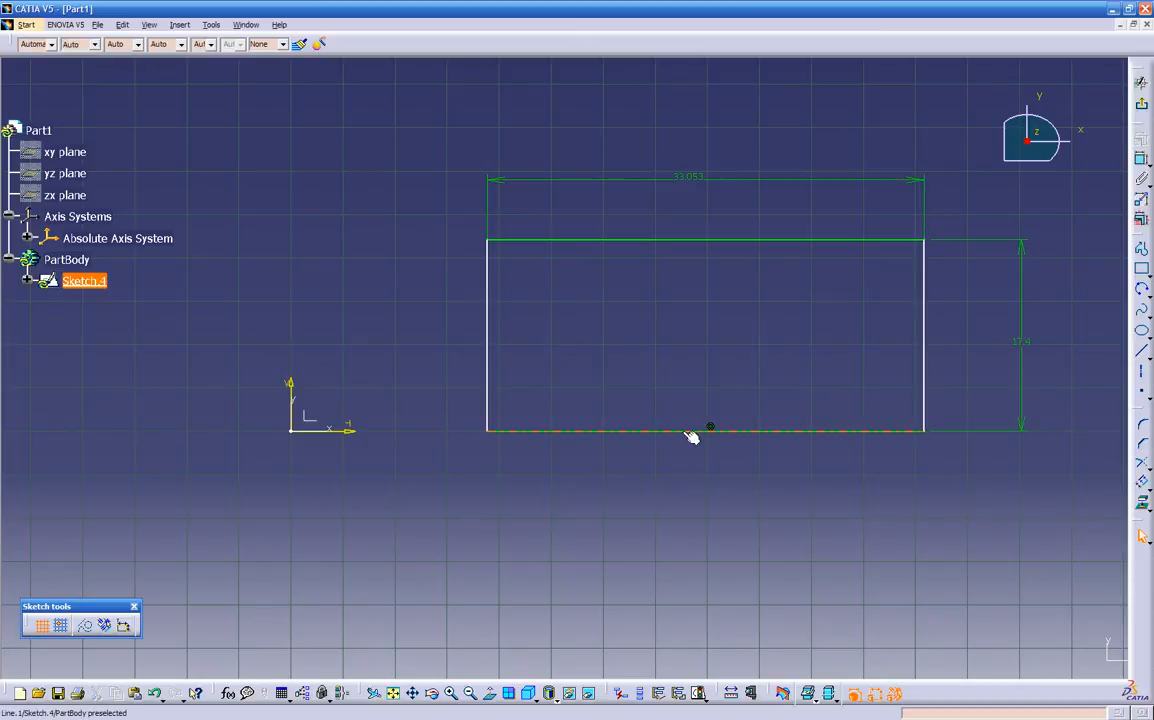
click(755, 492)
click(691, 433)
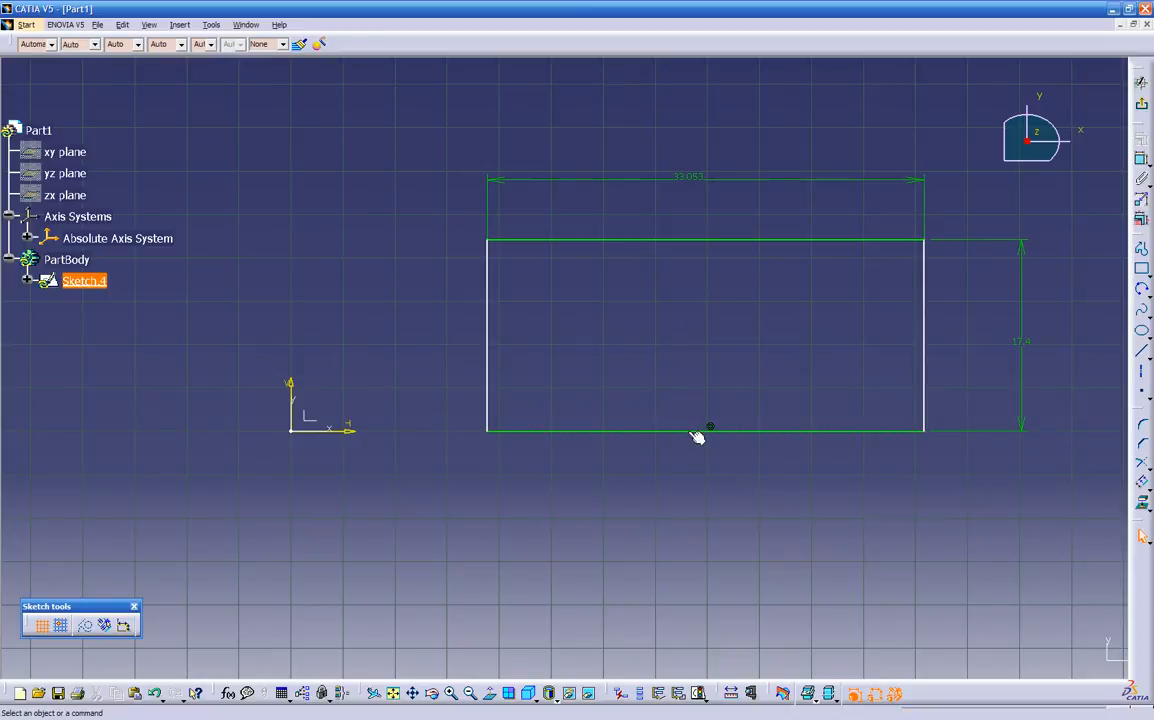
click(705, 484)
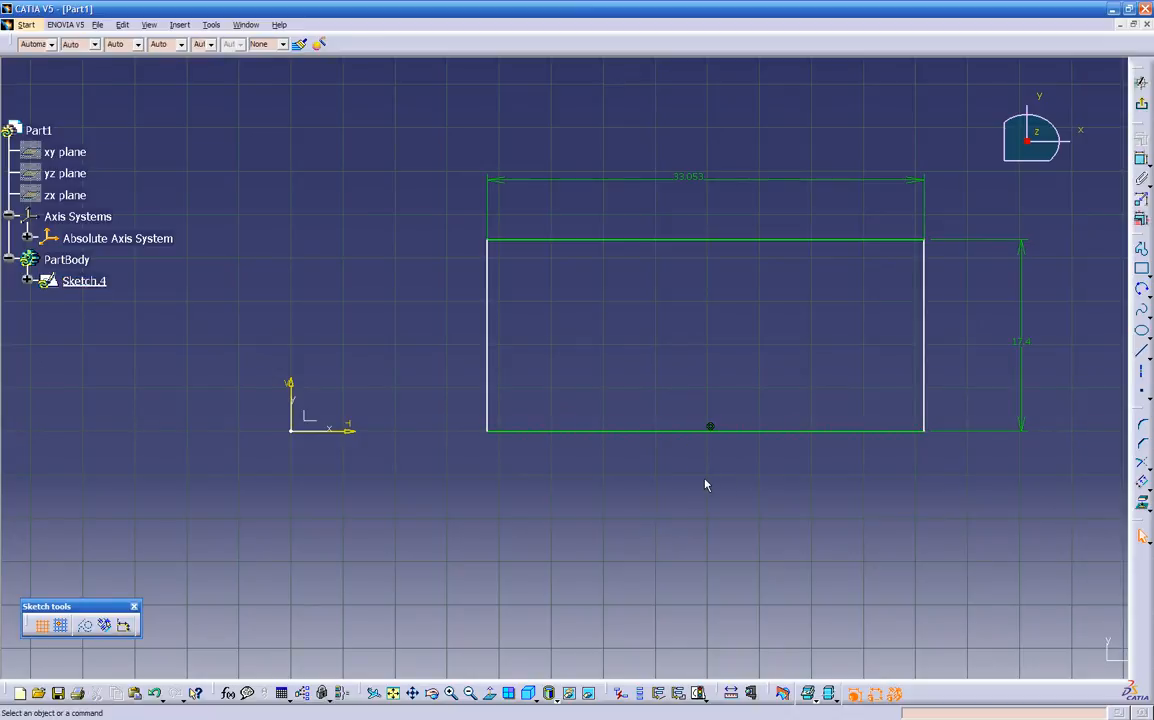
Dimension the distance from the vertical axis to the rectangle's left side, and set it to 30 in
click(1141, 160)
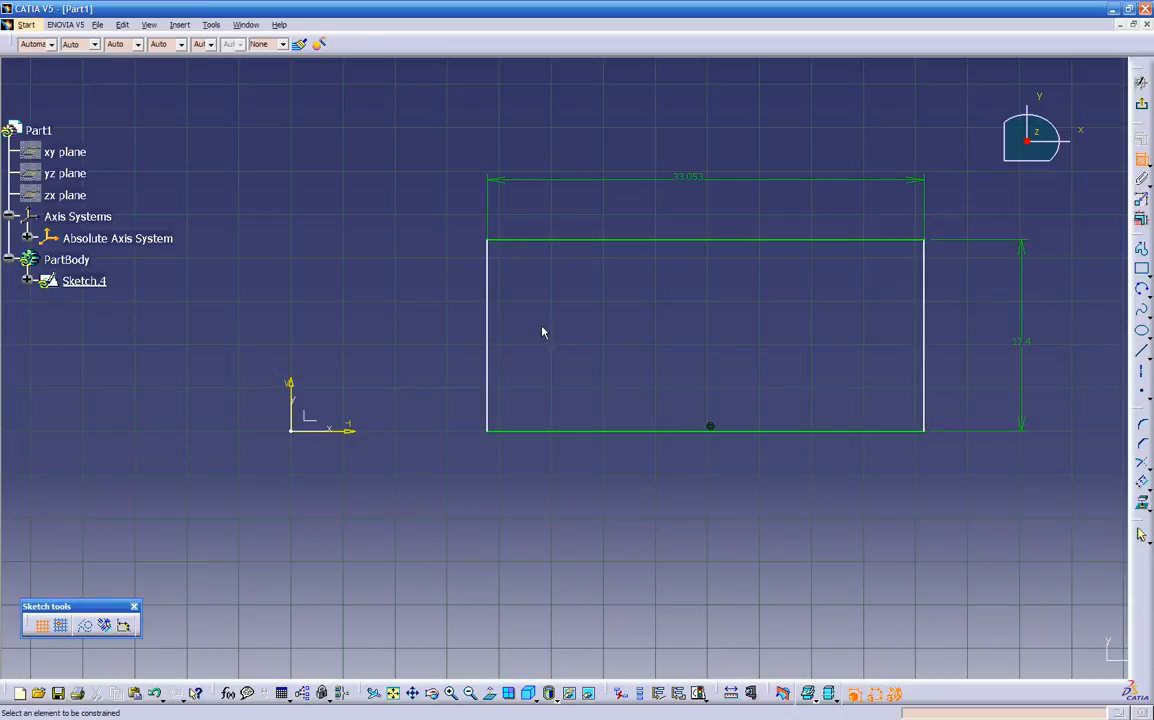
click(488, 330)
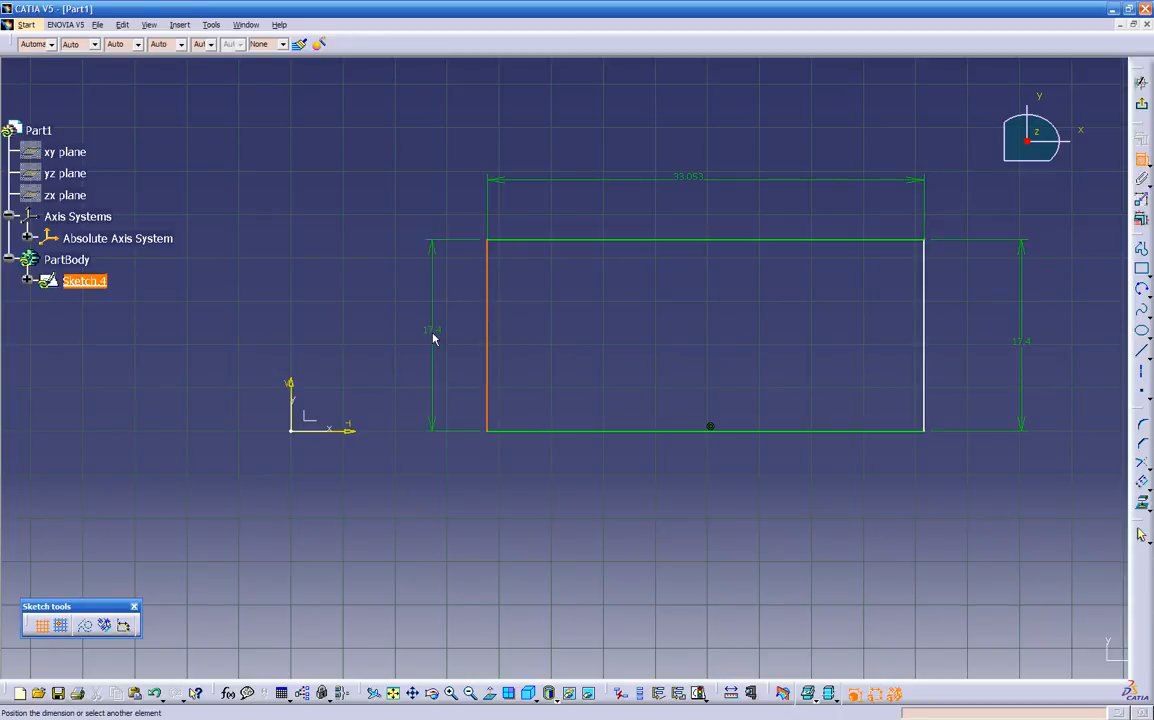
click(295, 382)
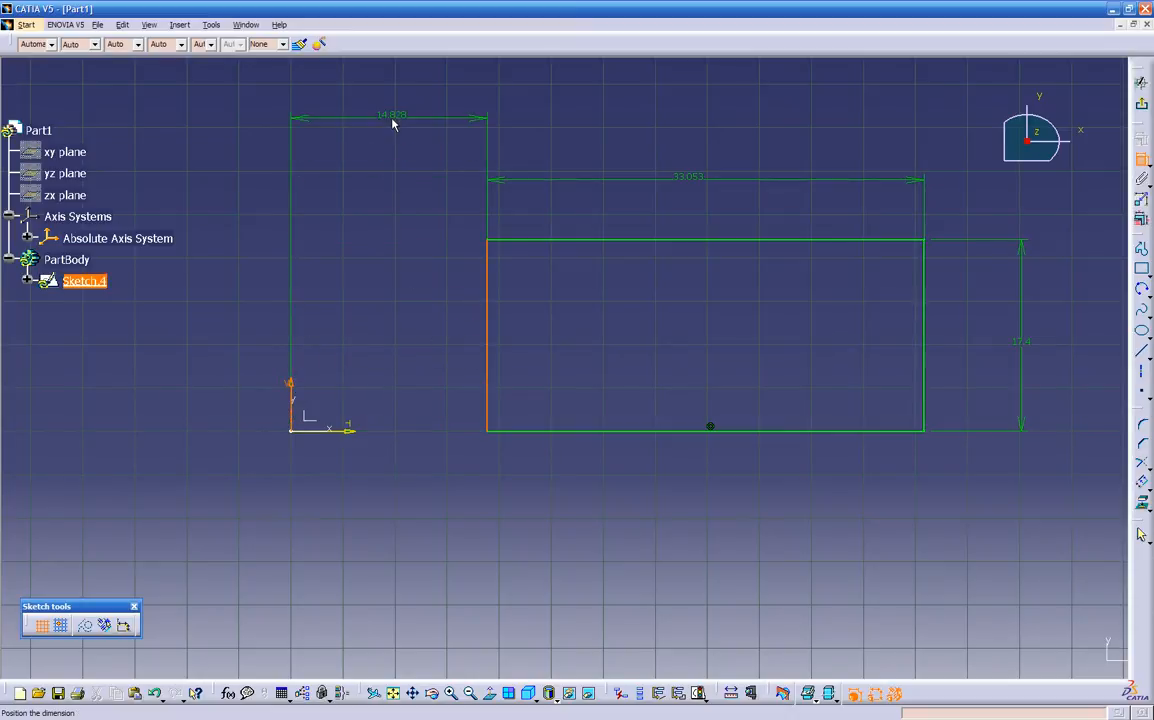
click(379, 147)
double_click(380, 141)
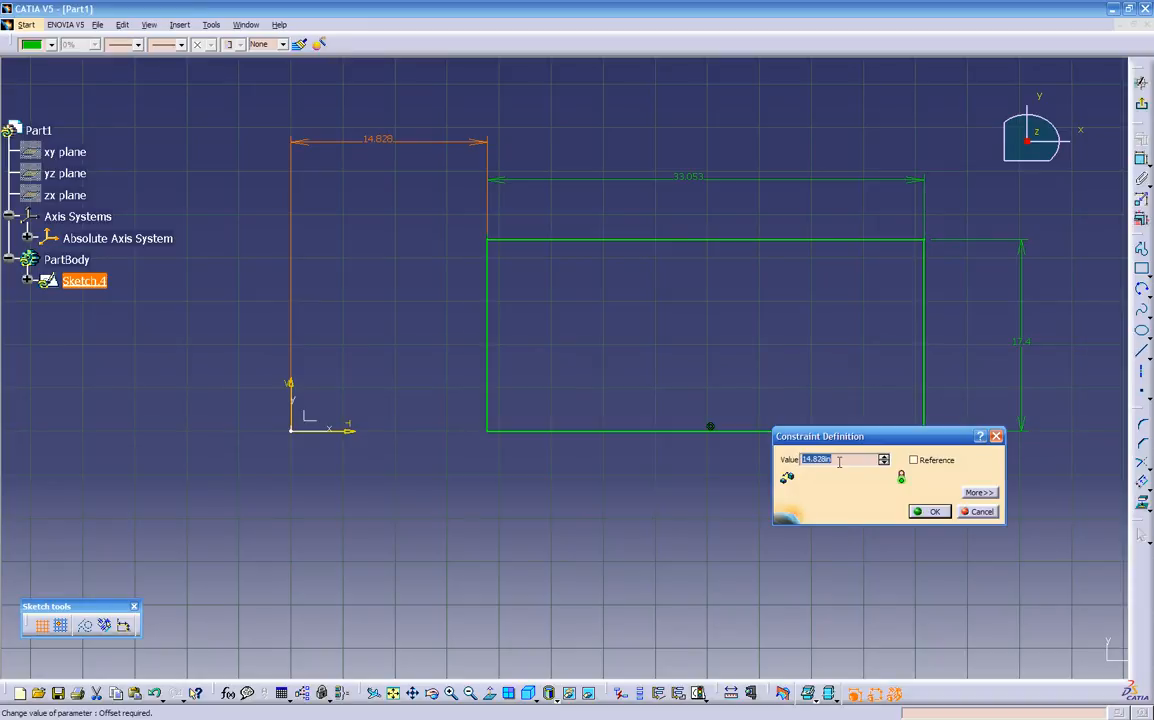
text(2)
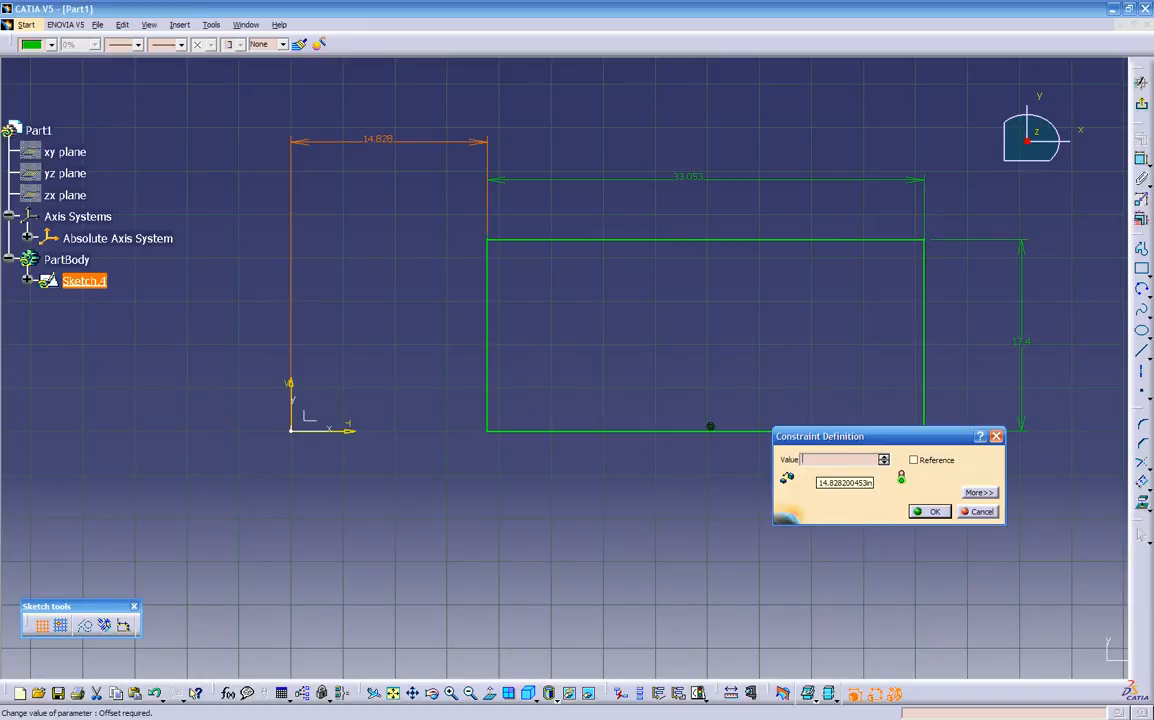
key(Return)
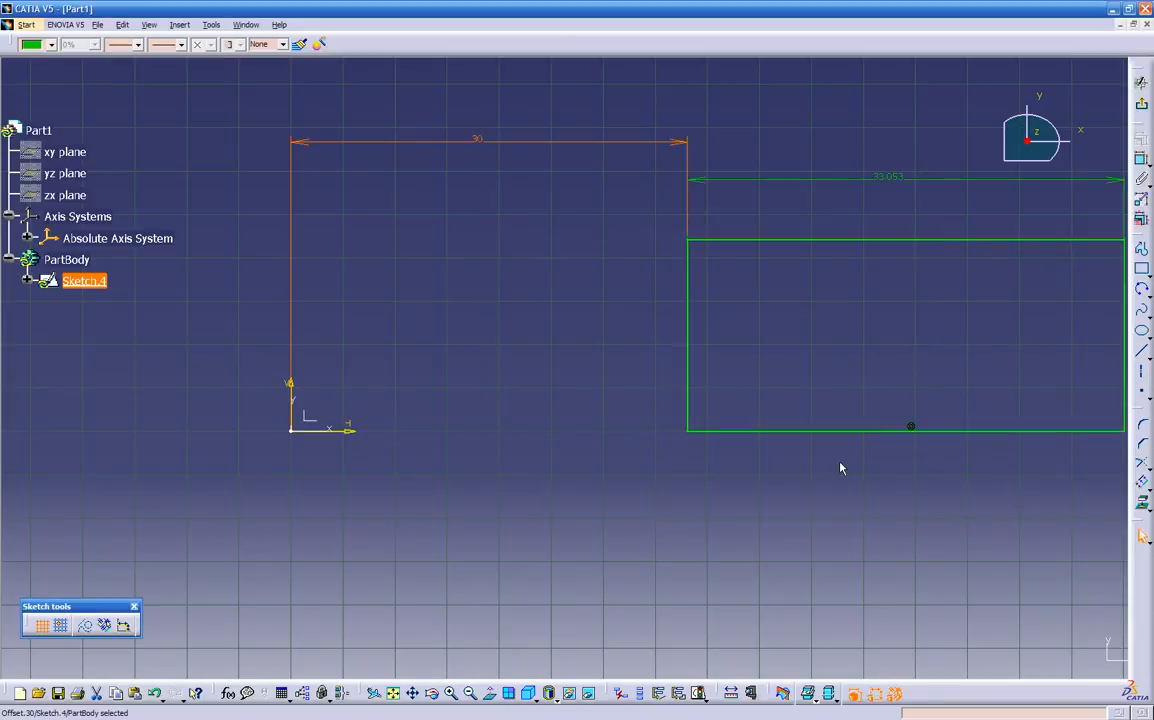
click(841, 467)
middle_drag(840, 465, 613, 497)
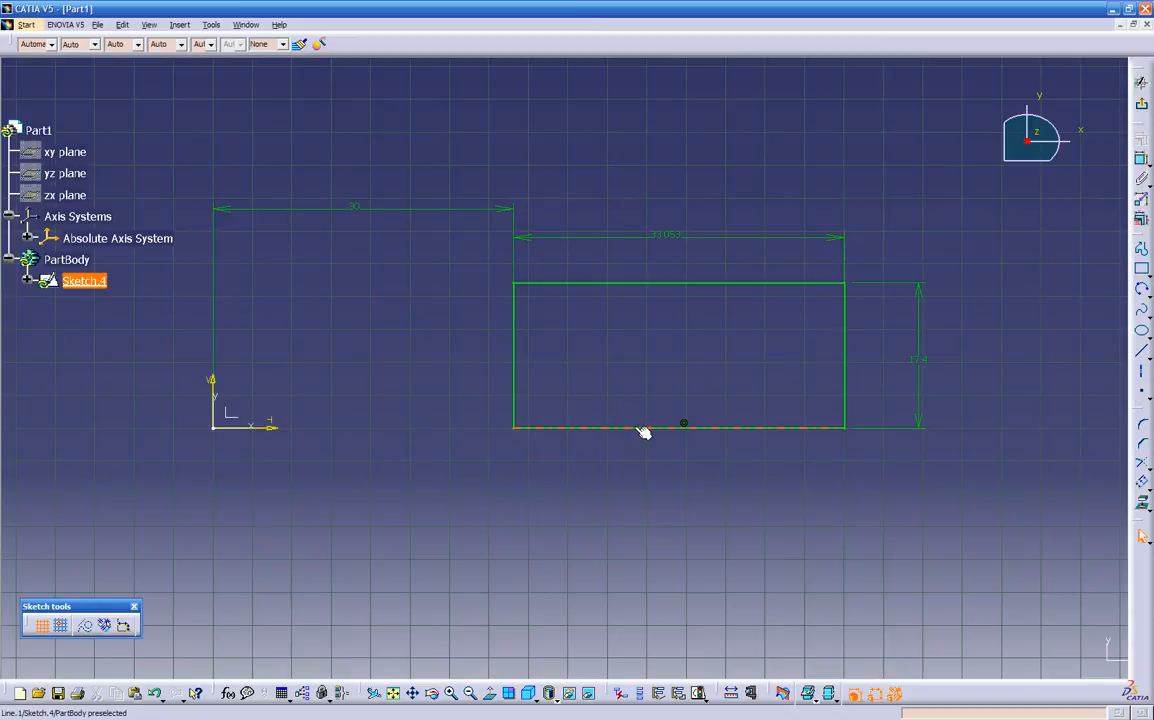
Exit the fully constrained rectangle sketch and return to Part Design
click(686, 426)
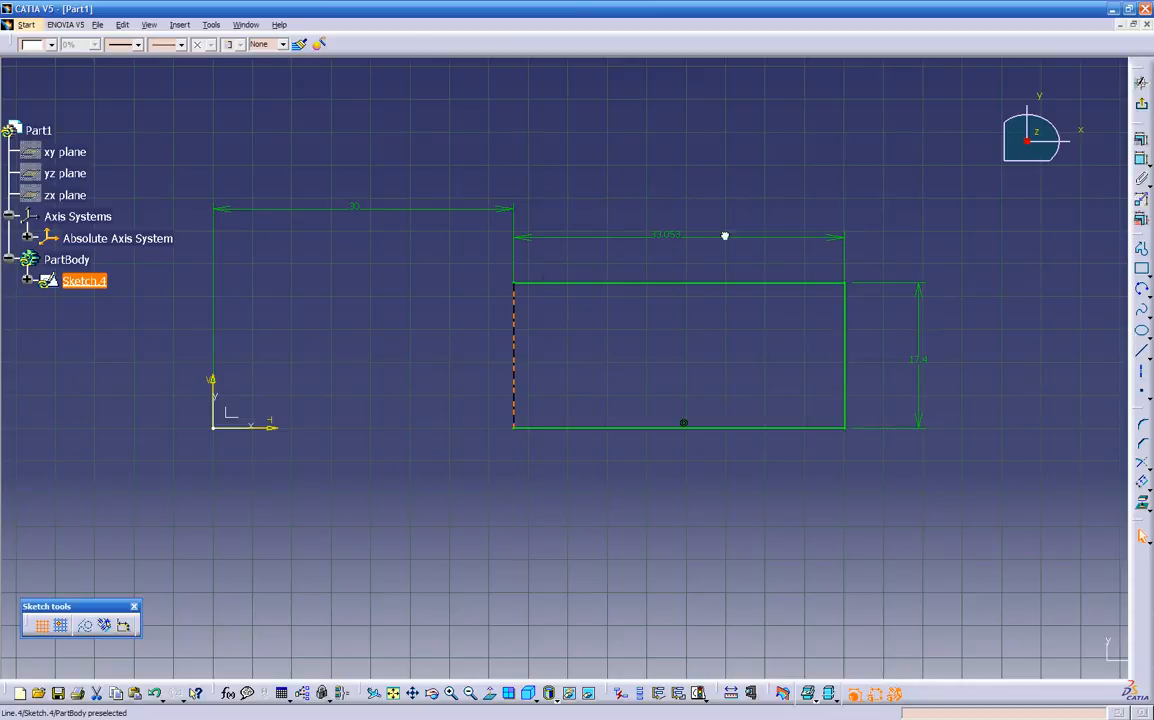
mouse_move(479, 471)
middle_down()
mouse_move(464, 489)
mouse_move(505, 483)
mouse_move(544, 306)
mouse_move(441, 303)
middle_up()
middle_drag(604, 463, 550, 522)
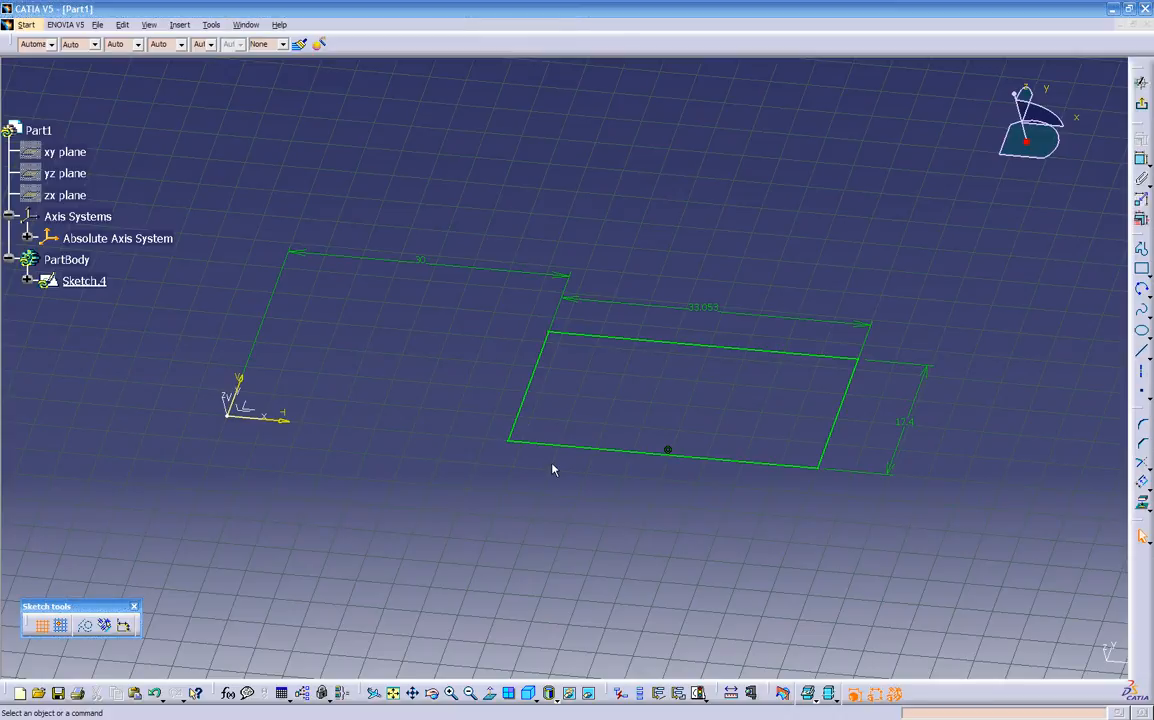
mouse_move(636, 487)
middle_down()
mouse_move(580, 443)
mouse_move(708, 471)
mouse_move(788, 471)
mouse_move(636, 383)
mouse_move(734, 376)
mouse_move(688, 402)
mouse_move(548, 428)
mouse_move(484, 427)
mouse_move(465, 396)
middle_up()
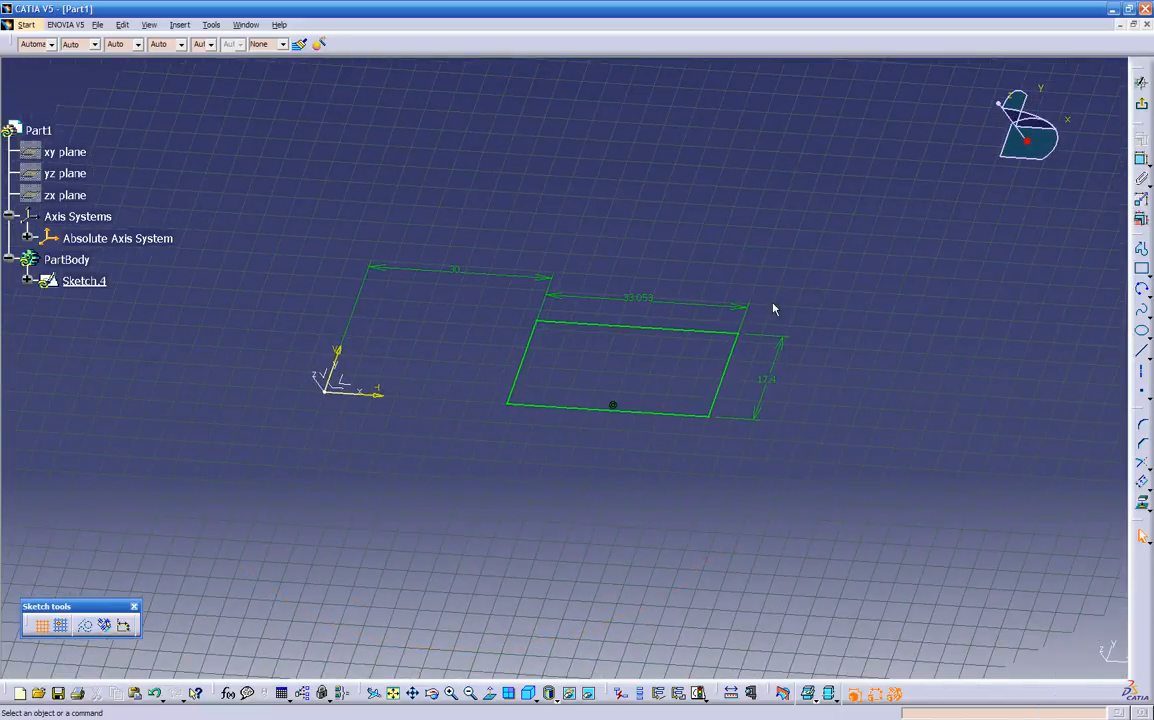
click(1143, 110)
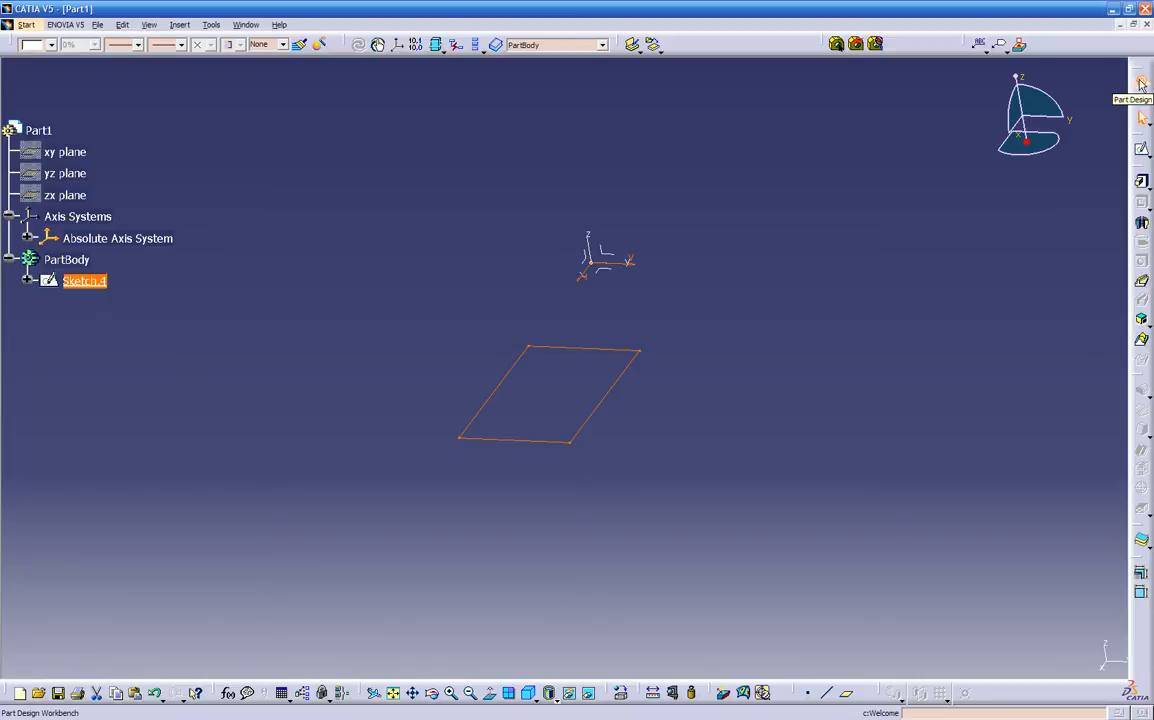
Start a Pad with the rectangle sketch as its profile
mouse_move(655, 421)
middle_down()
mouse_move(799, 381)
mouse_move(853, 322)
mouse_move(623, 433)
mouse_move(492, 428)
mouse_move(827, 355)
mouse_move(379, 465)
mouse_move(595, 527)
mouse_move(786, 490)
mouse_move(828, 466)
middle_up()
click(610, 482)
mouse_move(608, 482)
middle_down()
mouse_move(706, 467)
mouse_move(740, 423)
mouse_move(631, 448)
mouse_move(644, 471)
mouse_move(952, 360)
middle_up()
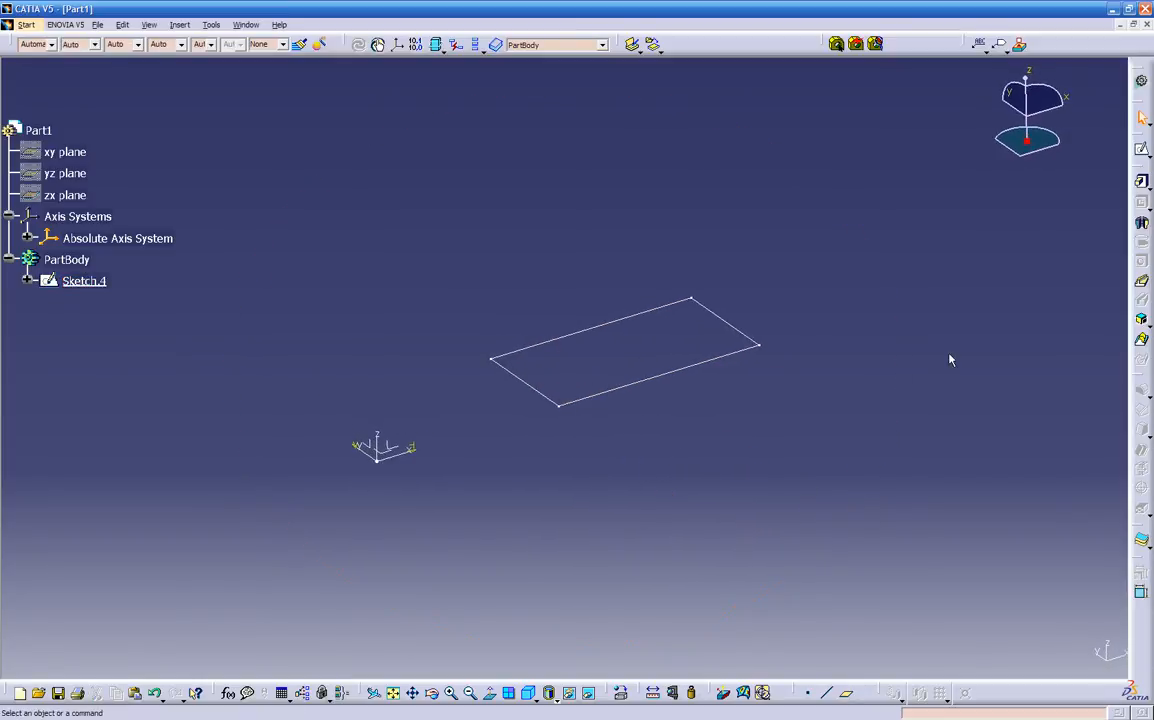
click(1142, 184)
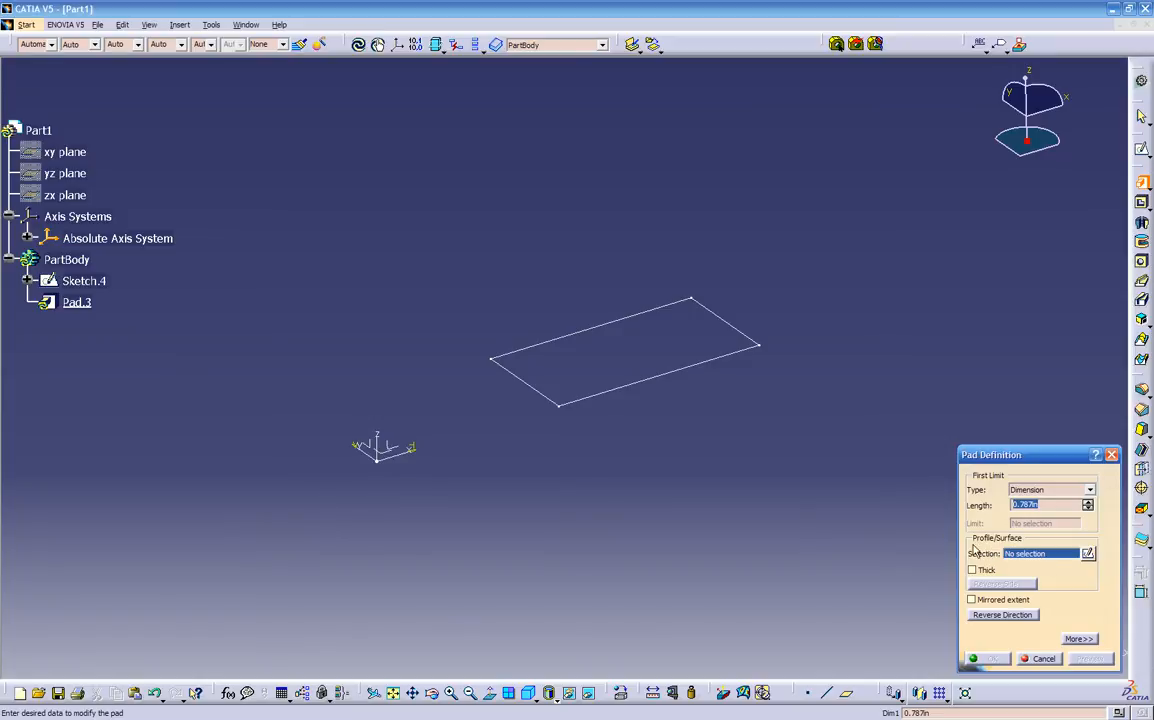
click(740, 351)
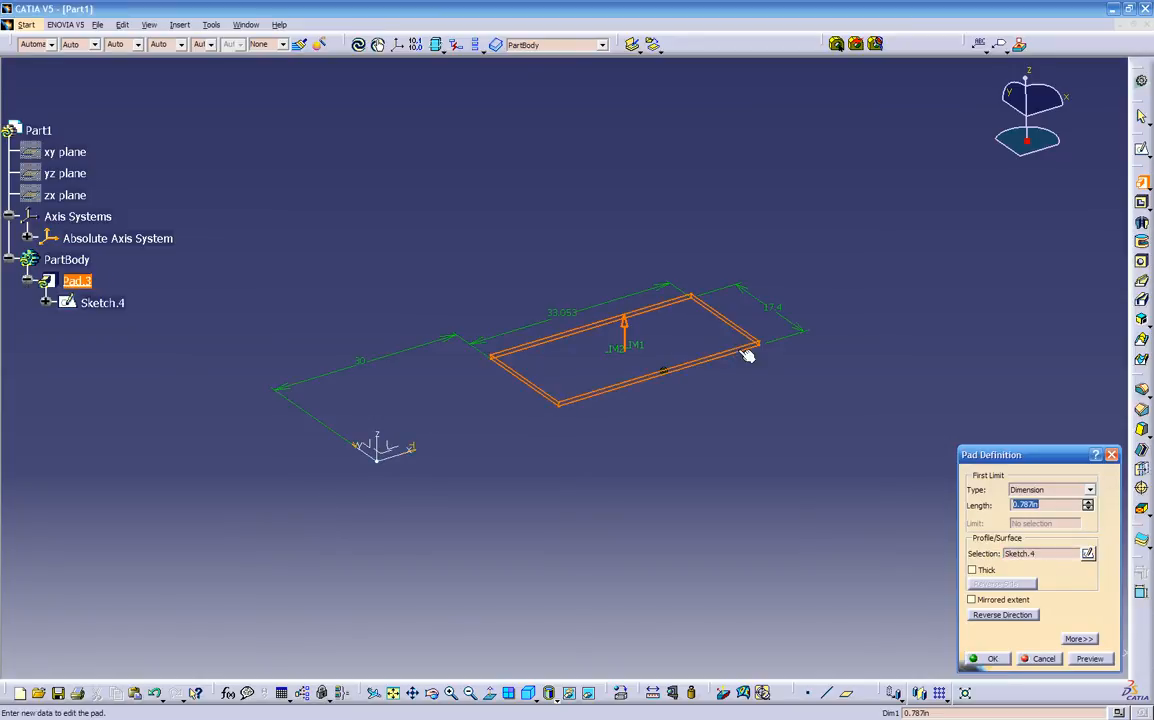
Pull the pad's second limit upward in the preview until its length is -19 in
middle_drag(717, 440, 817, 337)
drag(727, 321, 732, 182)
middle_drag(728, 404, 703, 504)
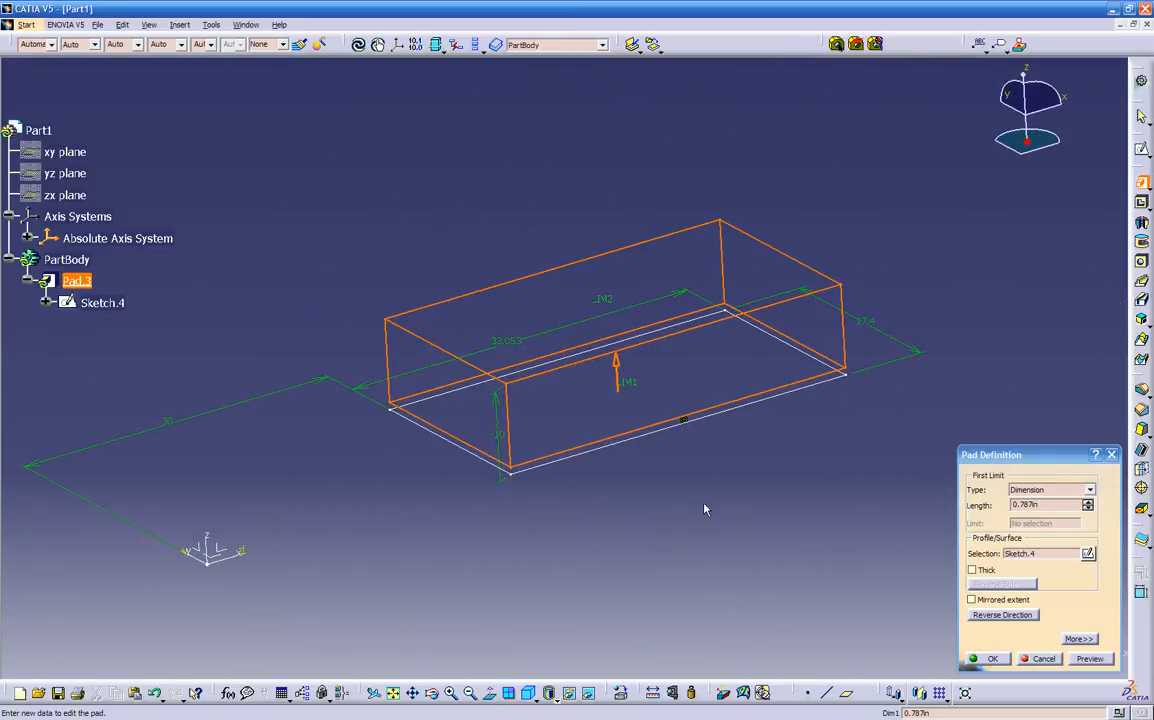
drag(600, 306, 598, 217)
middle_drag(595, 462, 575, 569)
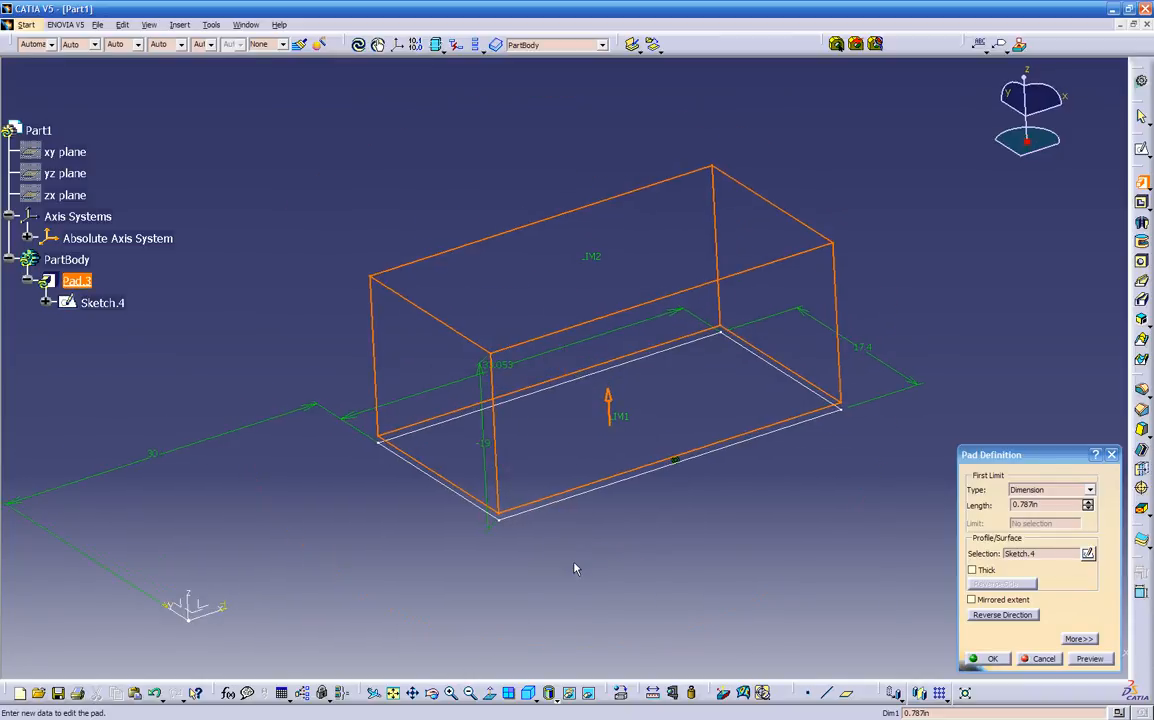
Expand the pad definition, set the second limit's length to 0 in, and preview the pad
click(1087, 636)
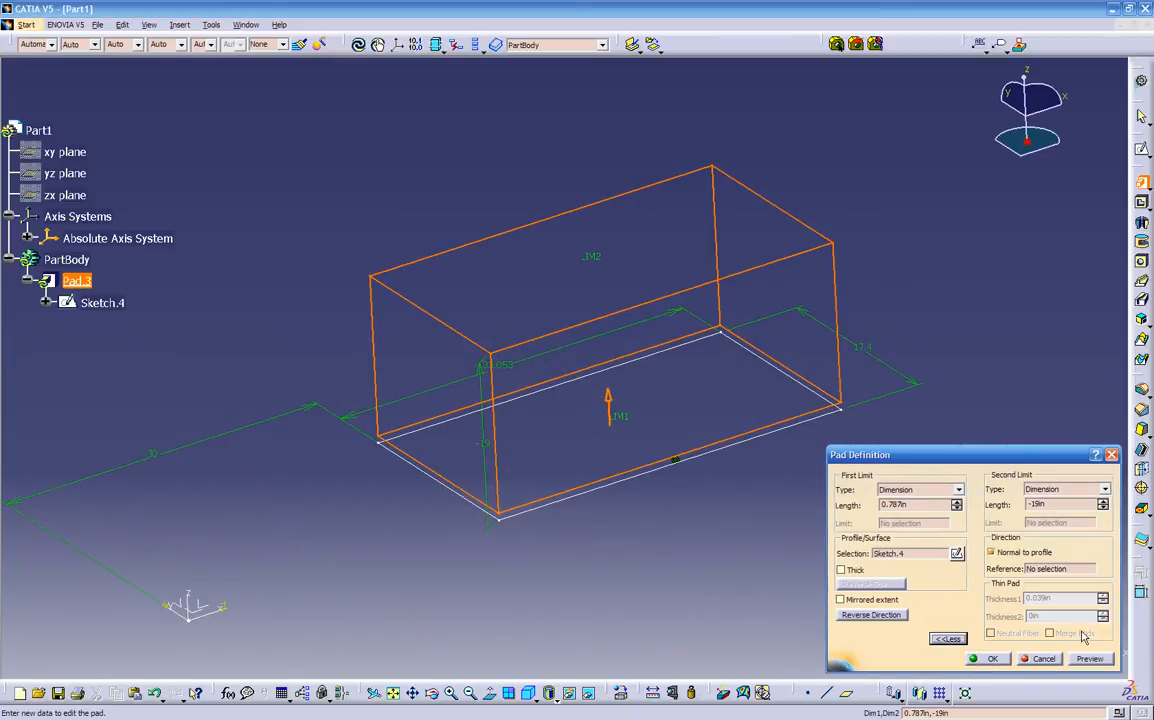
middle_drag(682, 435, 557, 498)
drag(1061, 505, 963, 520)
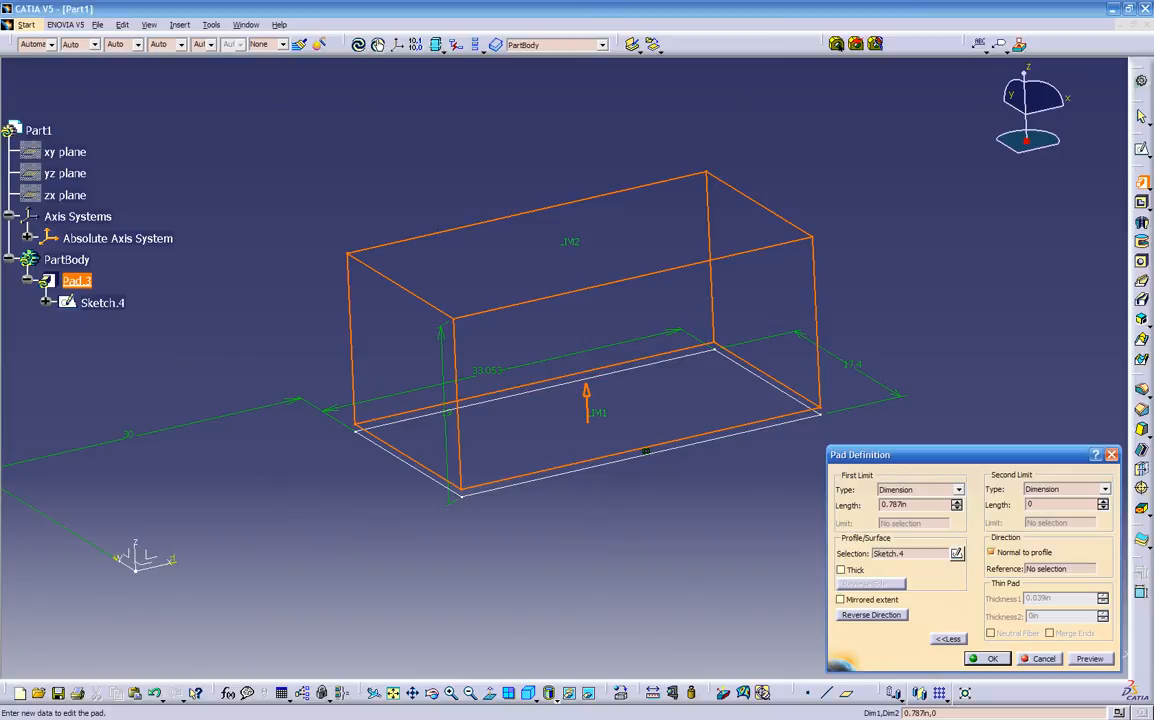
click(1087, 659)
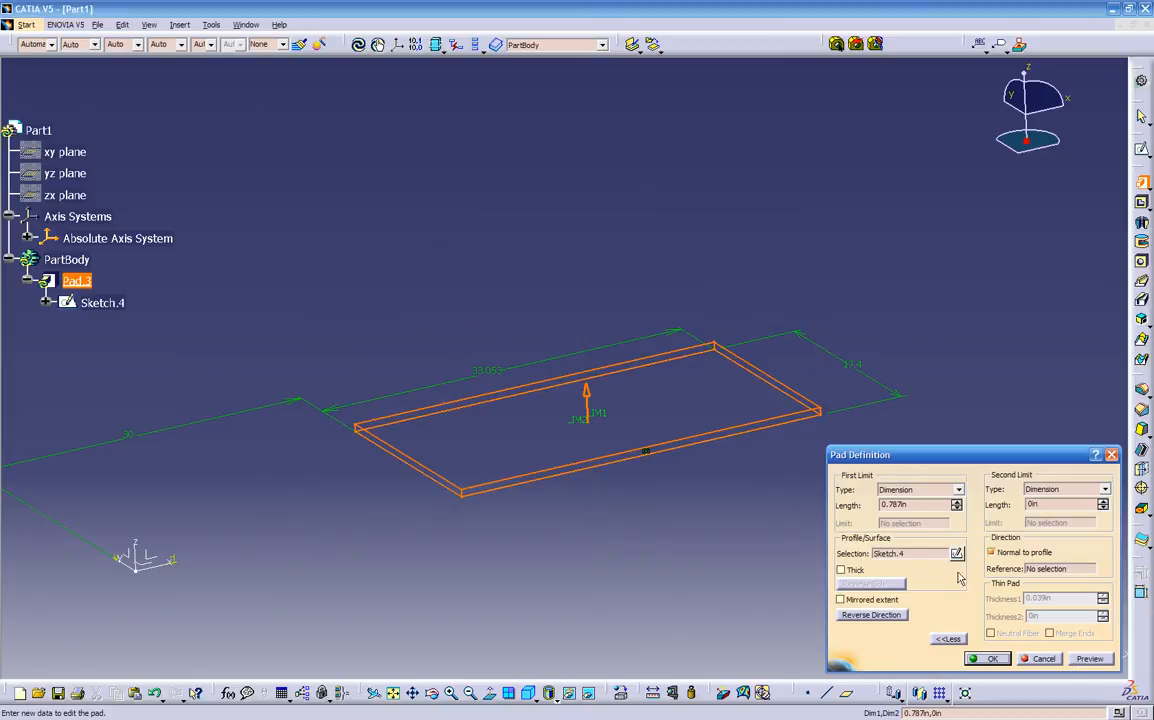
middle_drag(698, 530, 803, 505)
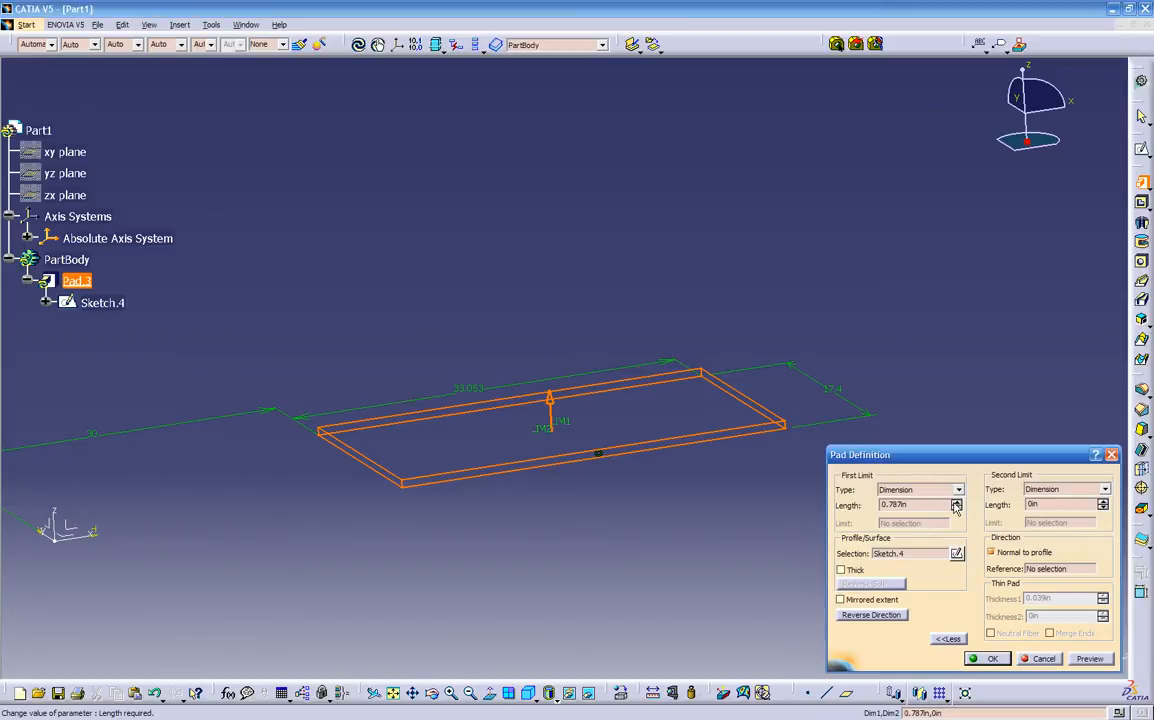
Adjust the pad's first limit to about 16.787 in in the preview and create the pad
drag(956, 507, 955, 505)
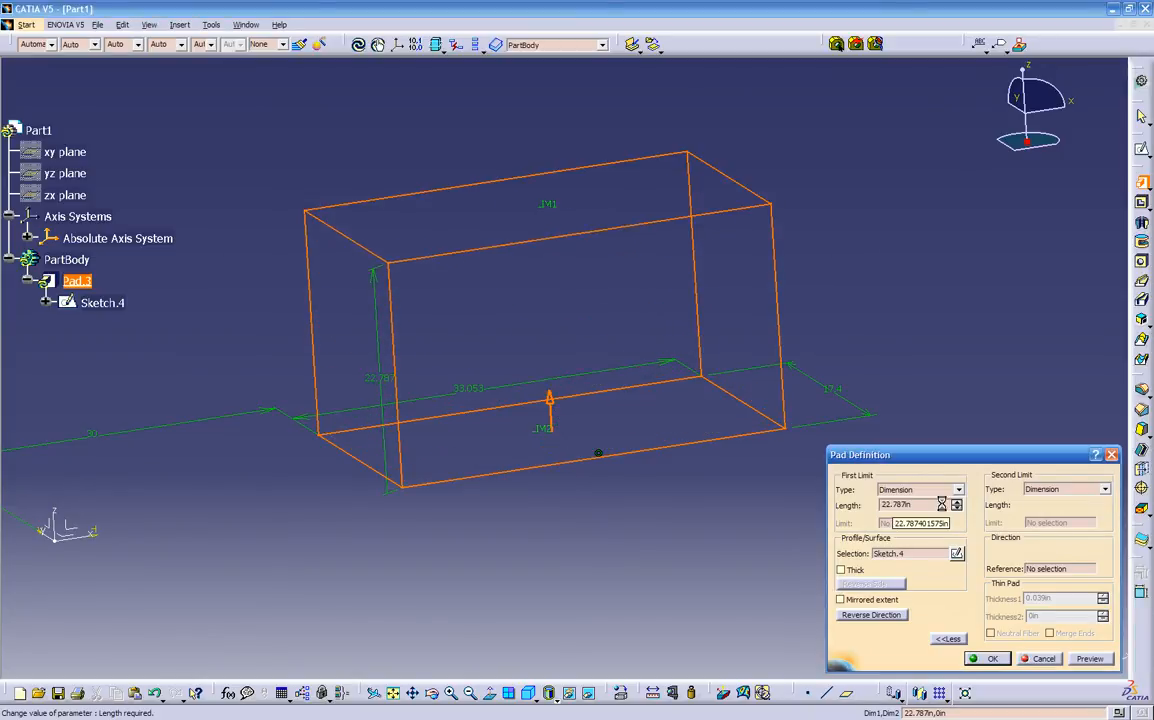
middle_drag(606, 517, 590, 385)
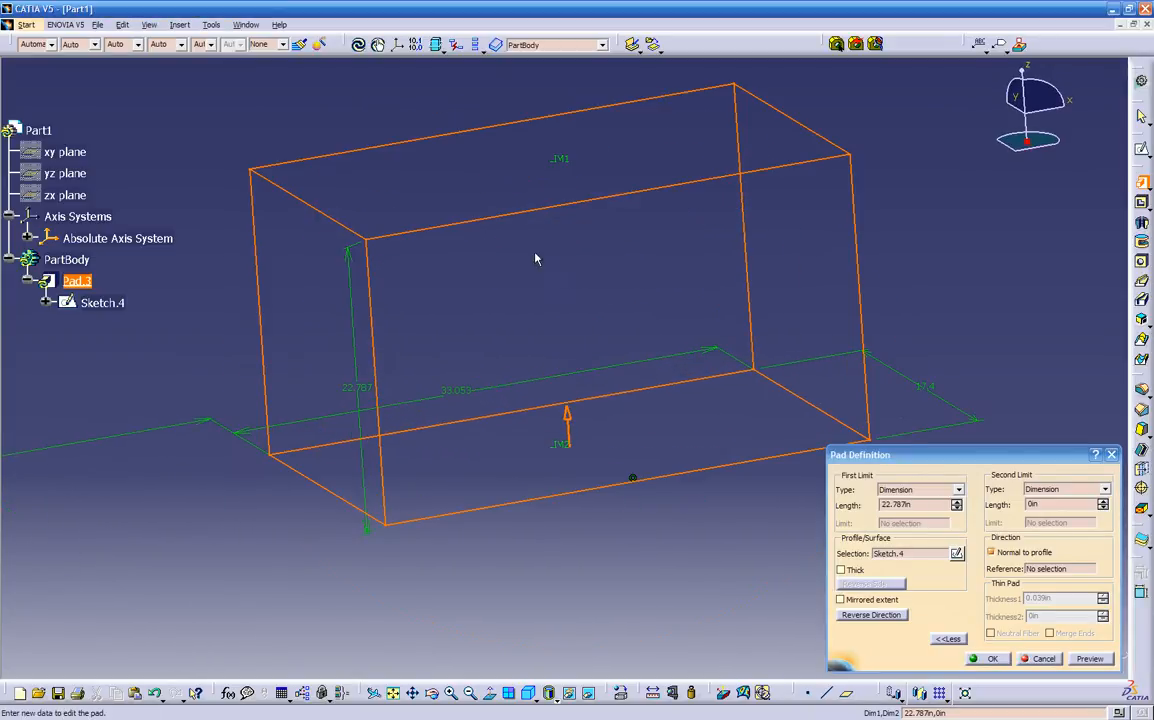
drag(557, 161, 604, 348)
middle_drag(604, 348, 675, 459)
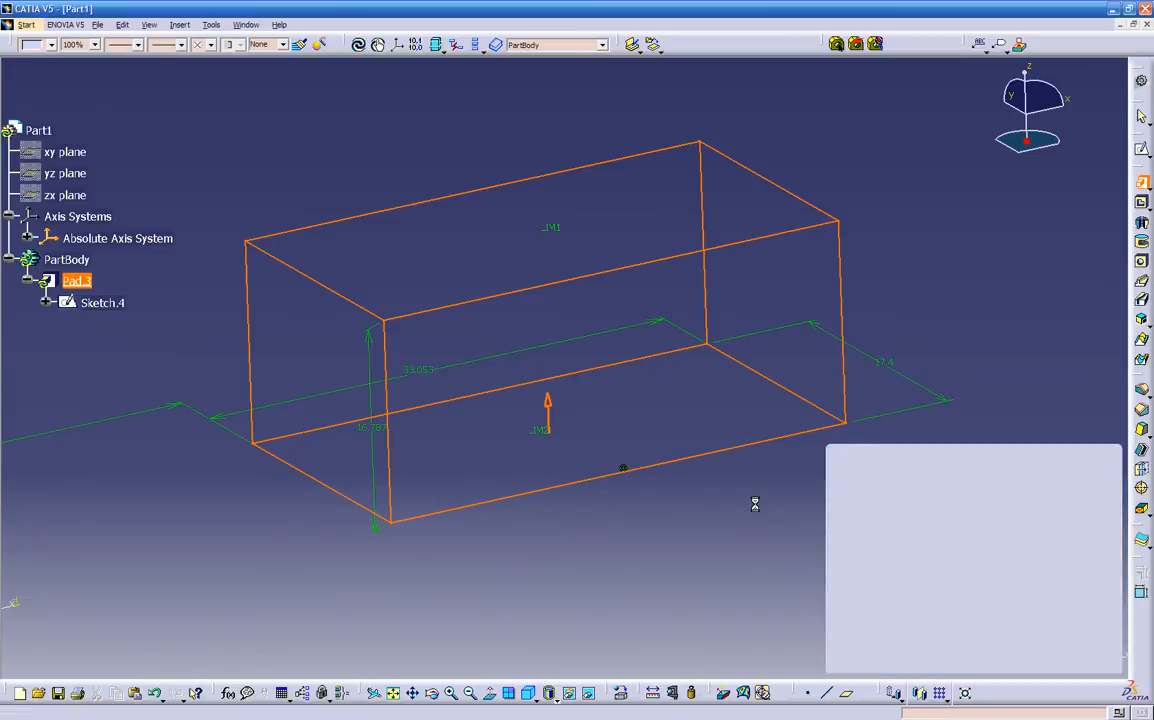
key(Return)
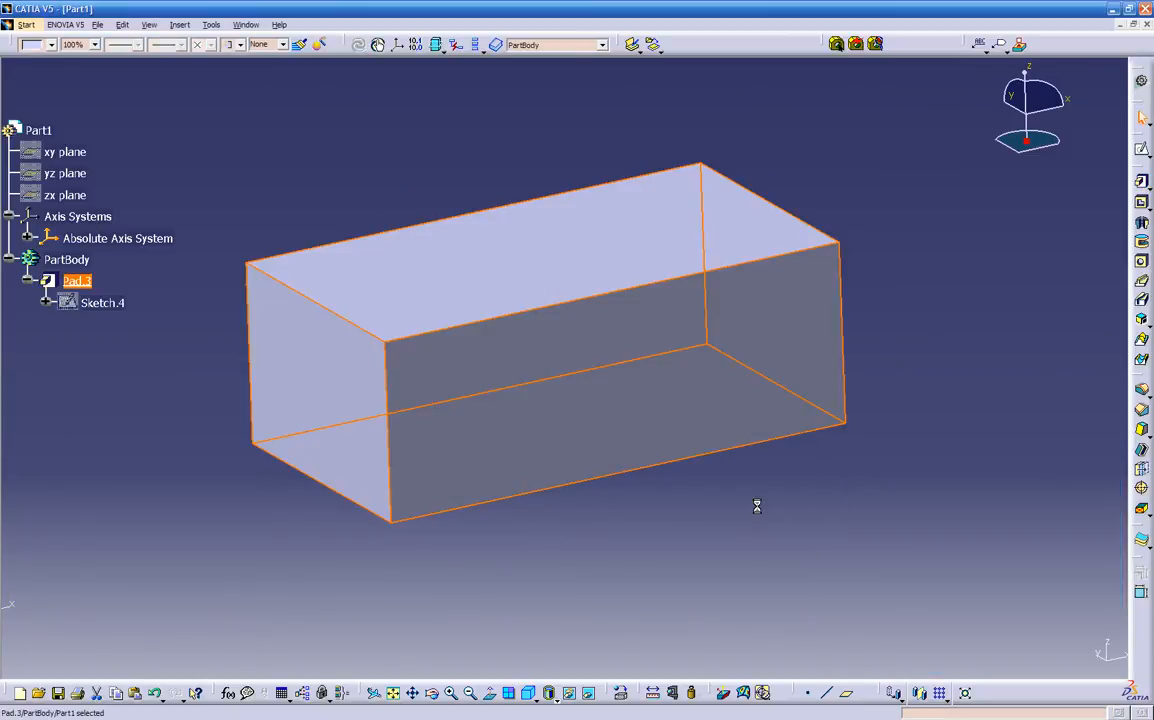
click(757, 510)
View the box from several angles, examine the planes and sketch in the hidden space, and return to the visible space
middle_drag(450, 497, 410, 502)
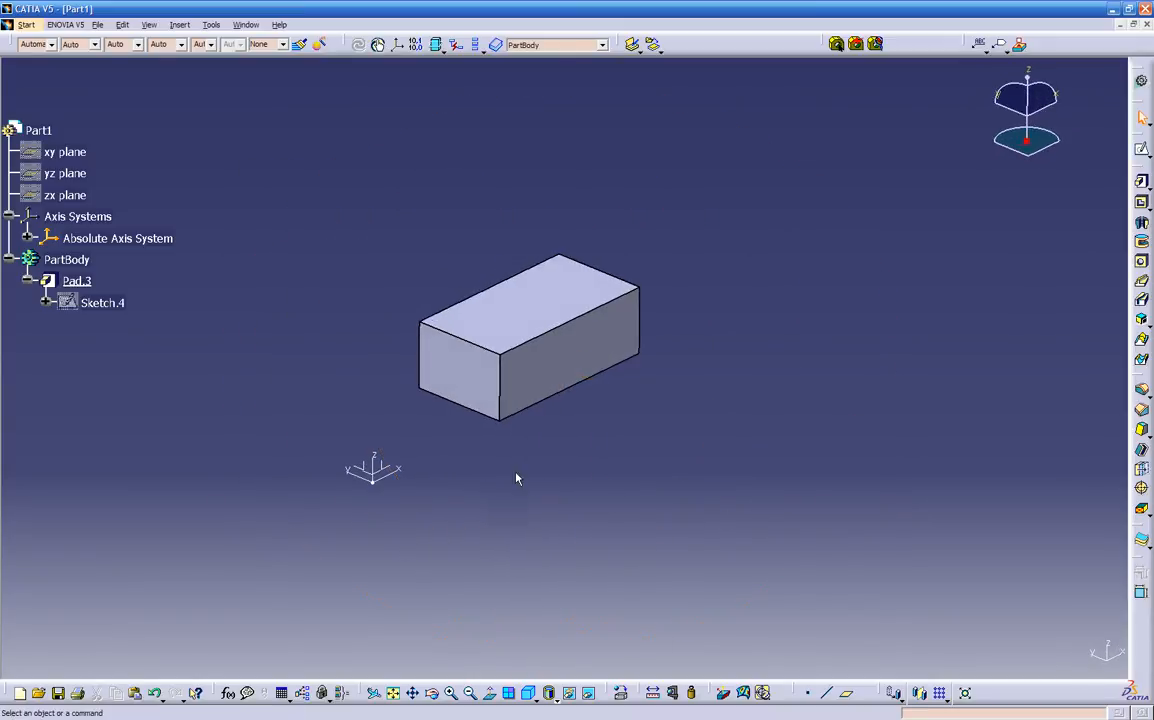
middle_drag(538, 466, 694, 405)
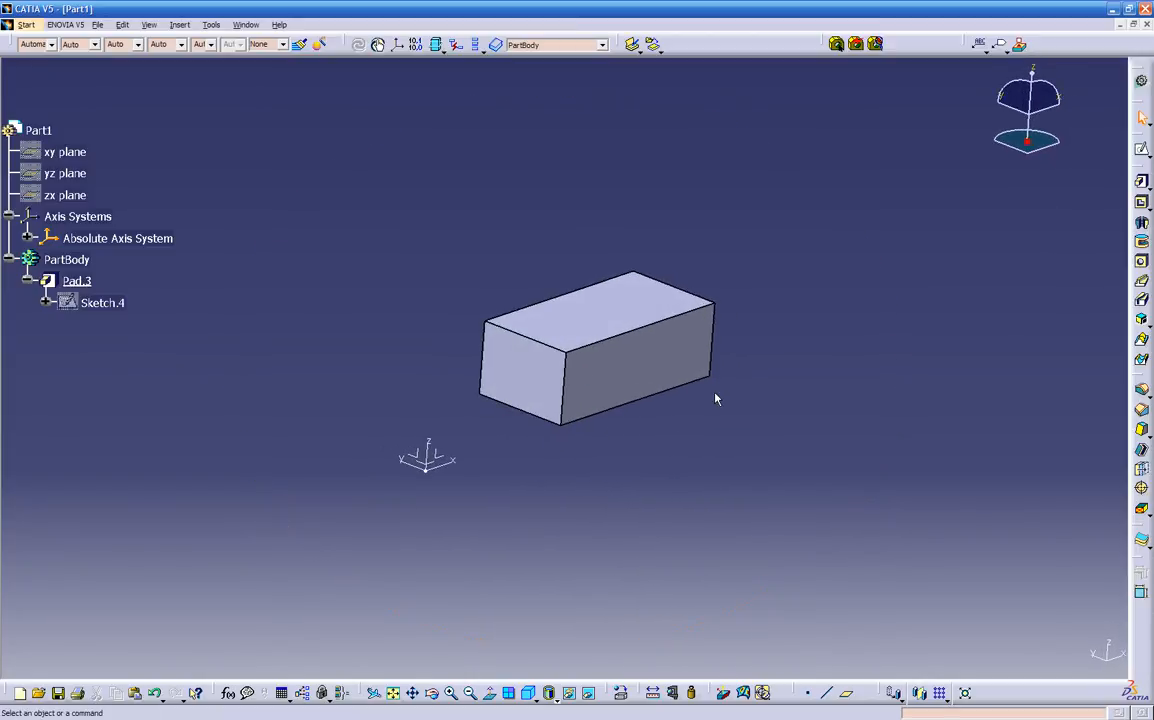
middle_drag(622, 435, 538, 495)
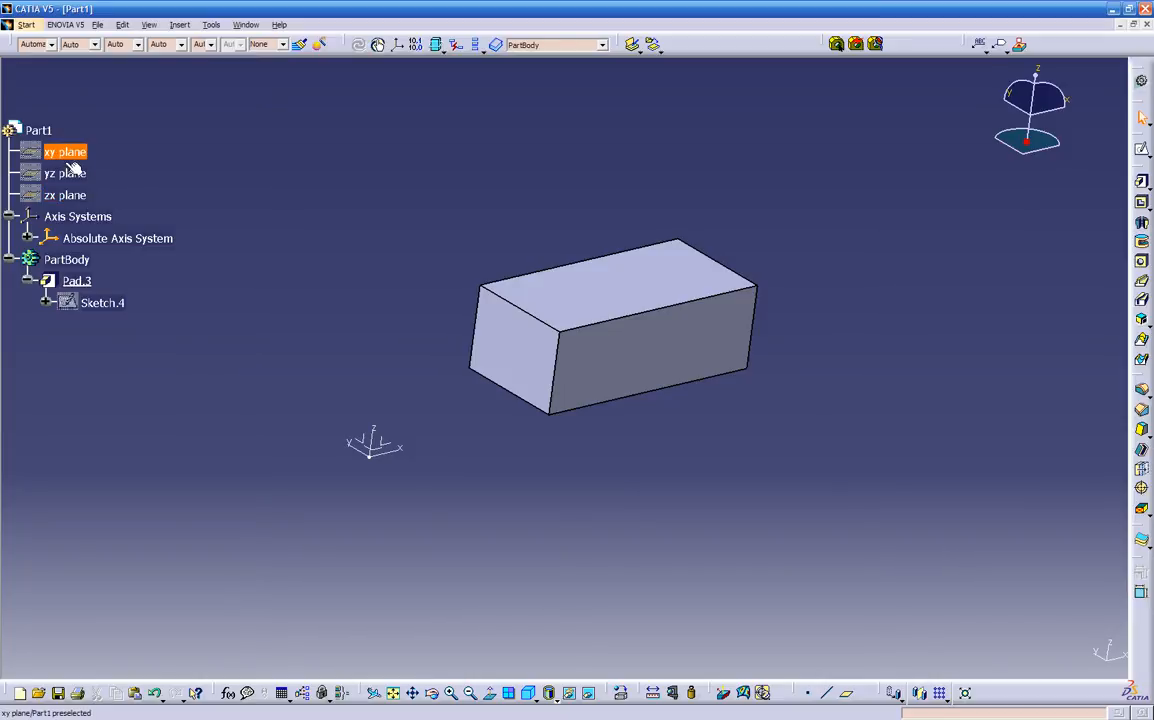
click(589, 693)
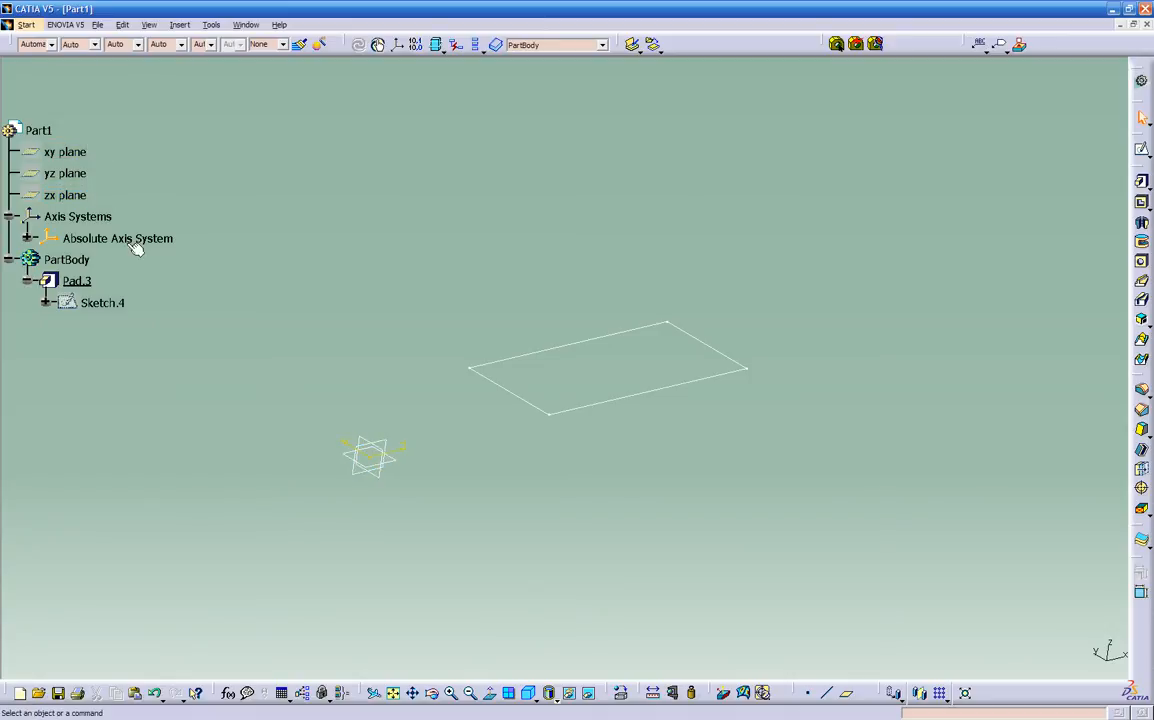
click(590, 694)
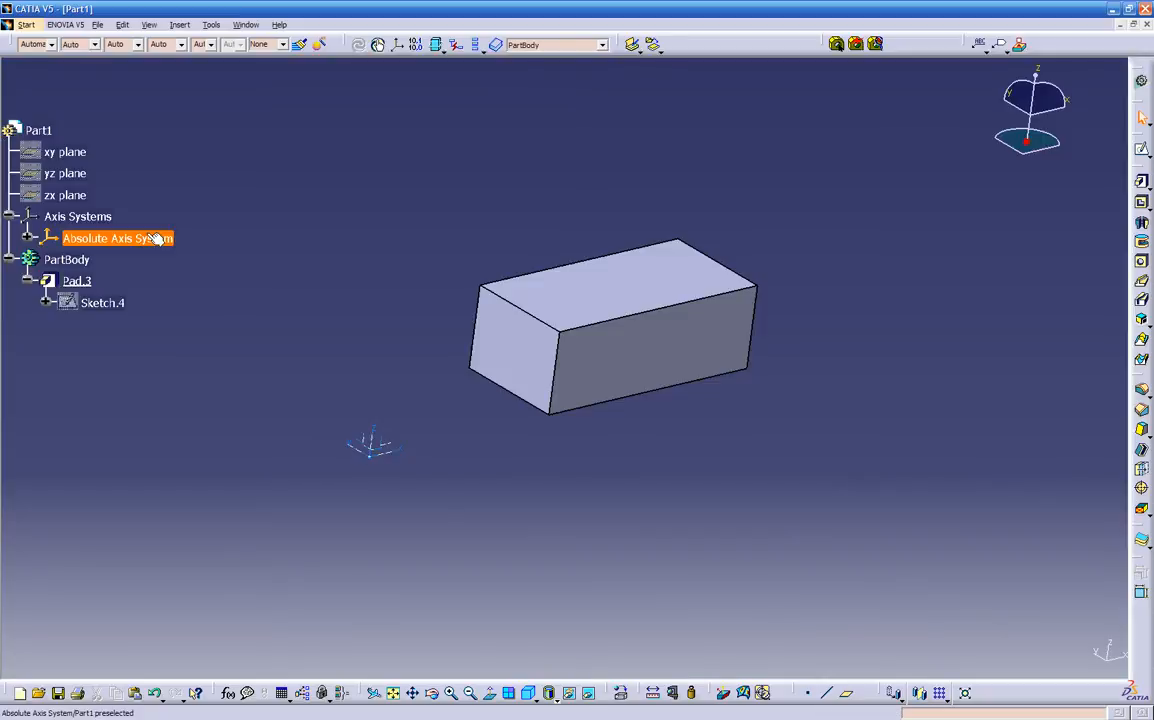
Show the hidden xy plane at the origin and view it together with the box
right_click(71, 152)
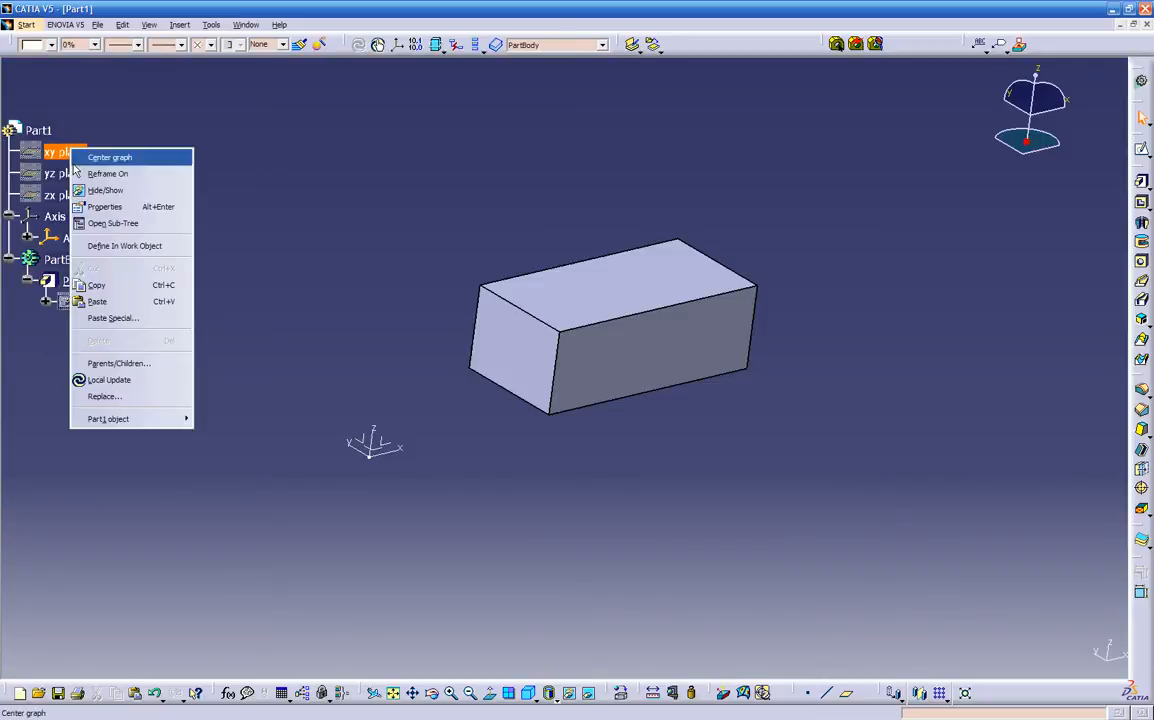
click(100, 190)
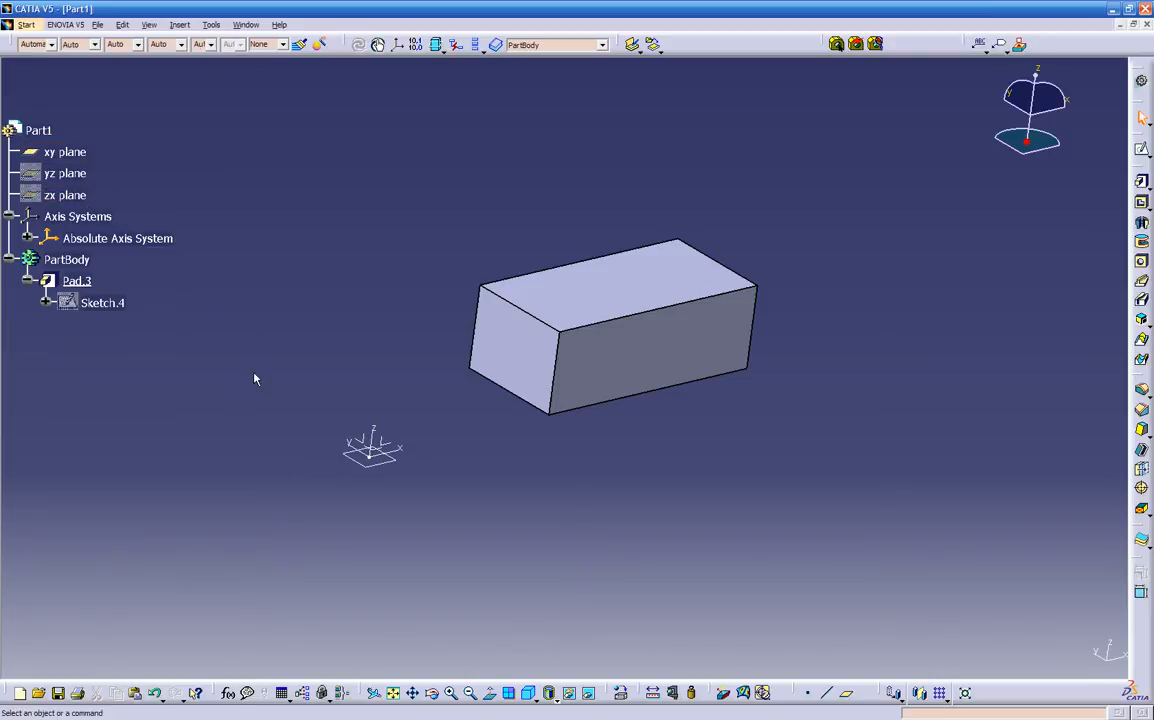
middle_drag(432, 530, 739, 543)
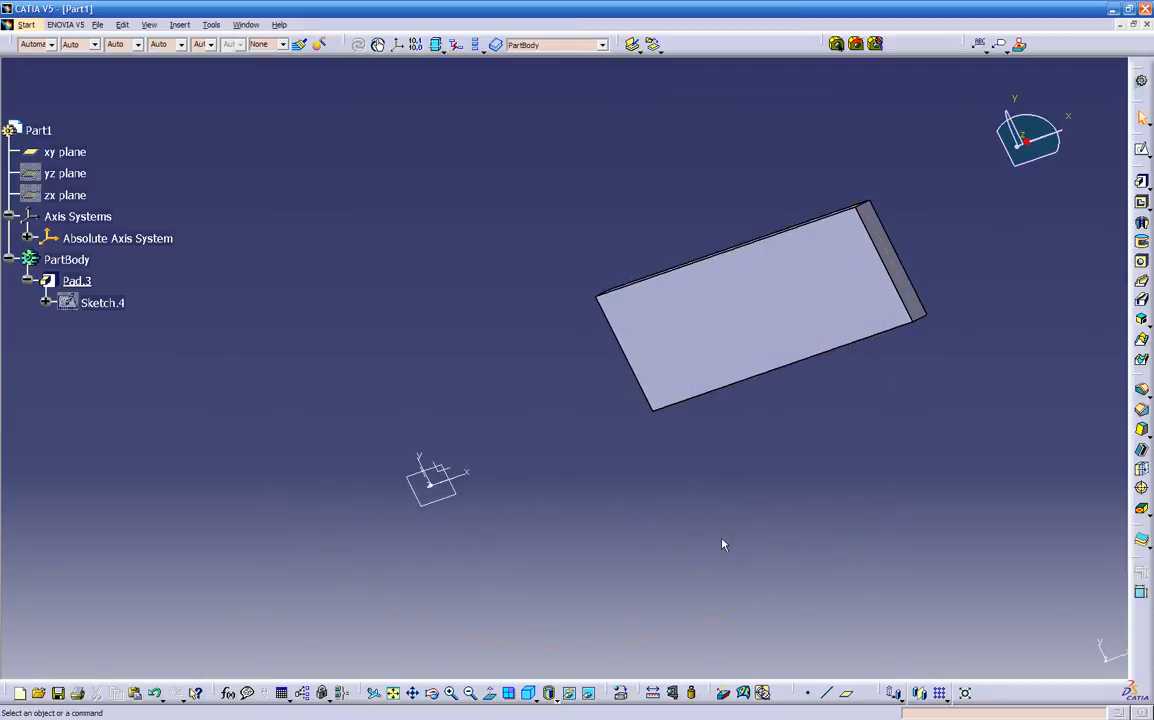
middle_drag(398, 512, 302, 250)
Hide the xy plane again
click(62, 152)
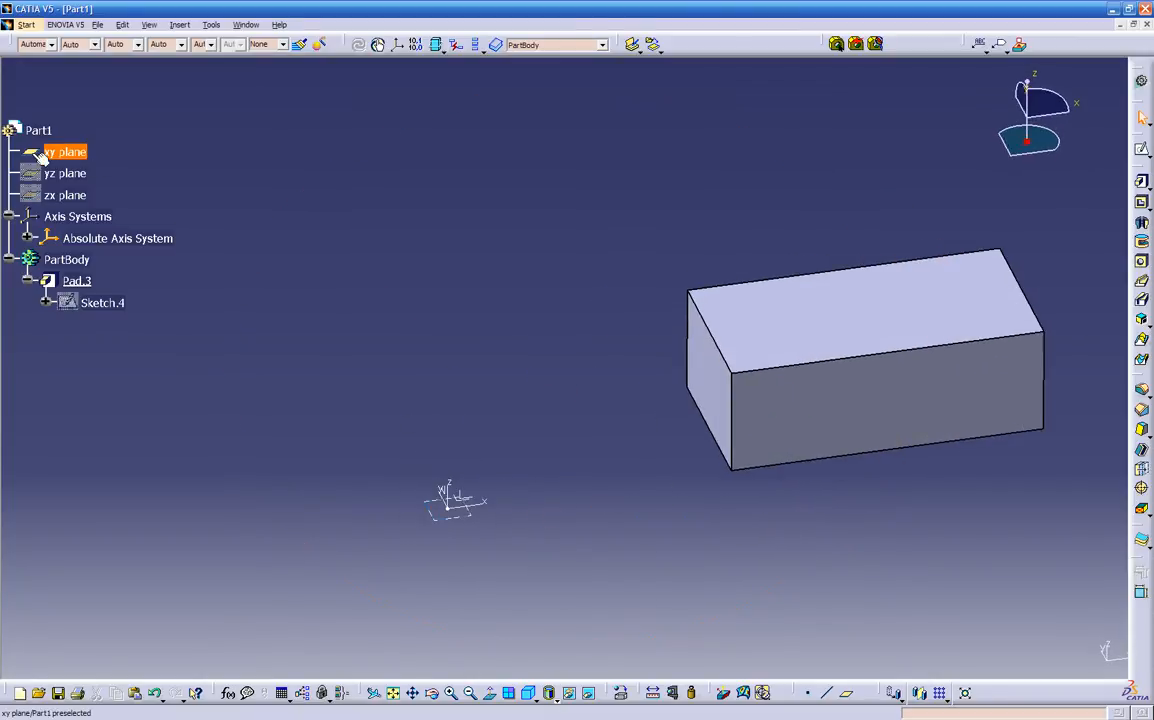
right_click(62, 152)
click(66, 192)
middle_drag(278, 343, 256, 329)
Highlight the Absolute Axis System beside the box and compare the visible space with the hidden space
click(118, 238)
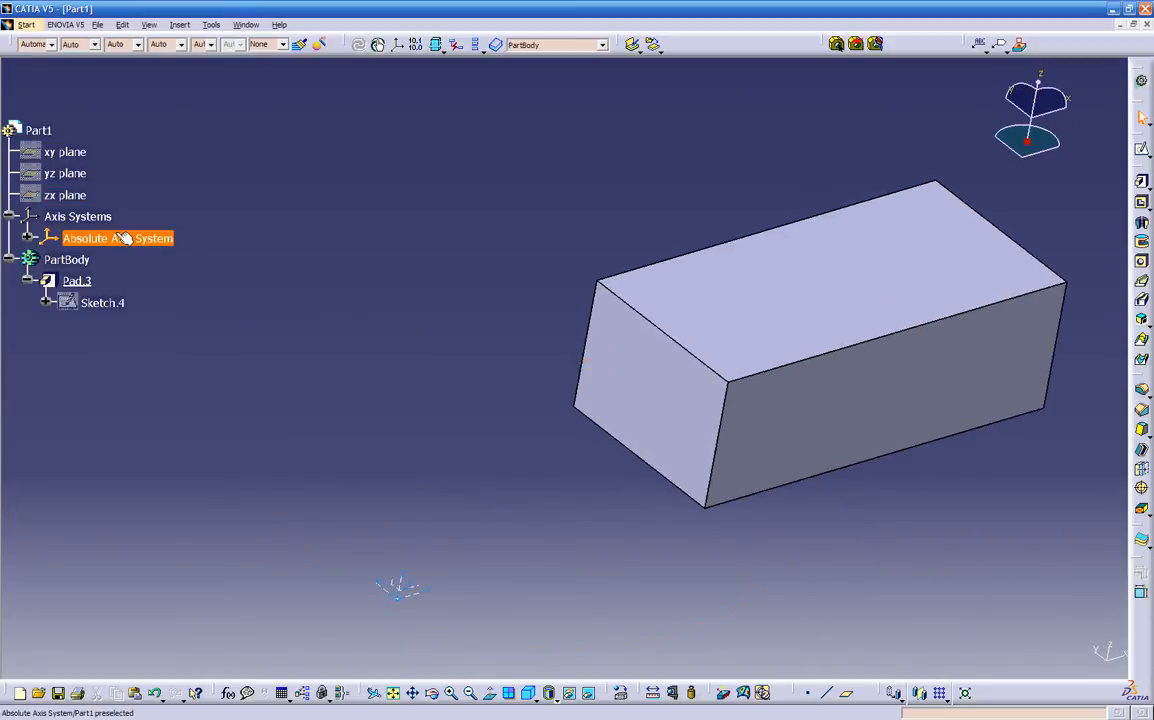
middle_drag(515, 400, 288, 318)
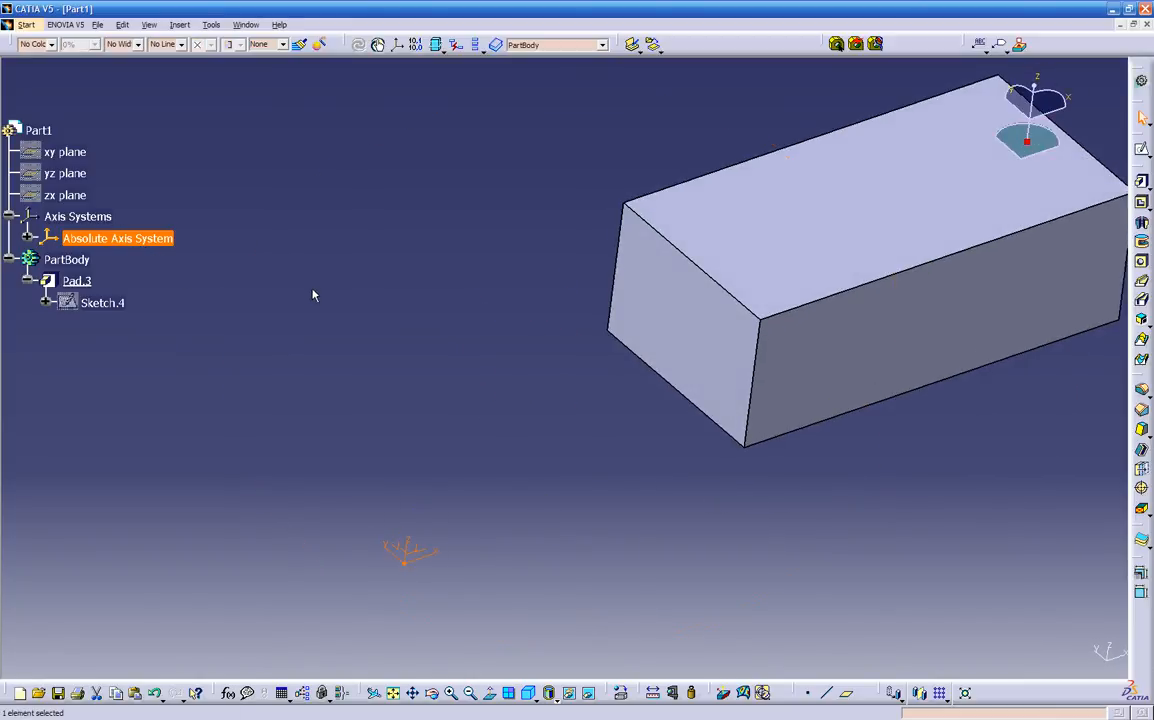
middle_drag(453, 364, 398, 366)
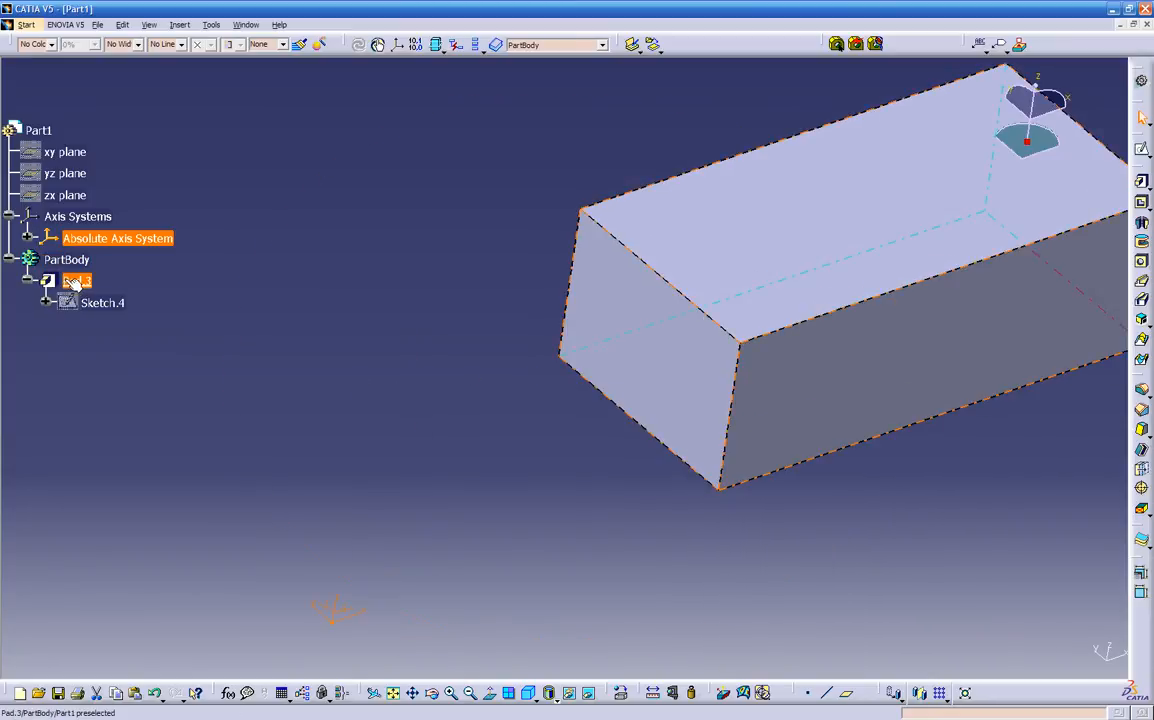
mouse_move(567, 381)
middle_down()
mouse_move(665, 381)
mouse_move(613, 381)
mouse_move(675, 355)
mouse_move(507, 337)
middle_up()
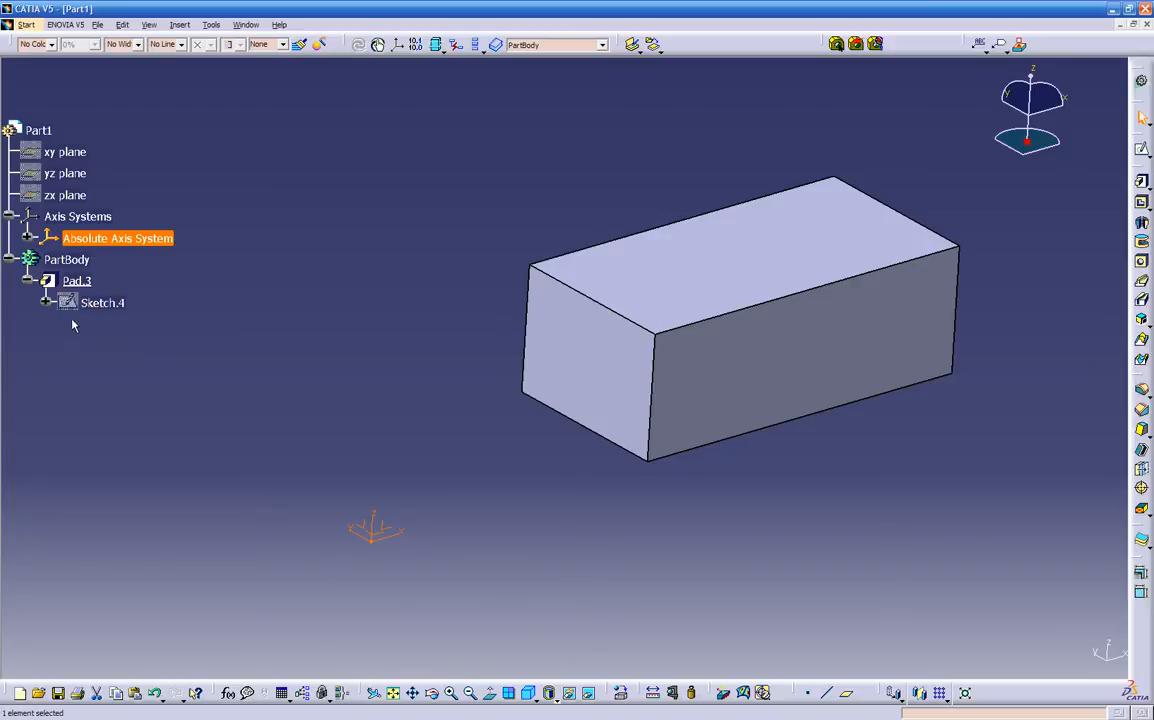
middle_drag(483, 413, 712, 465)
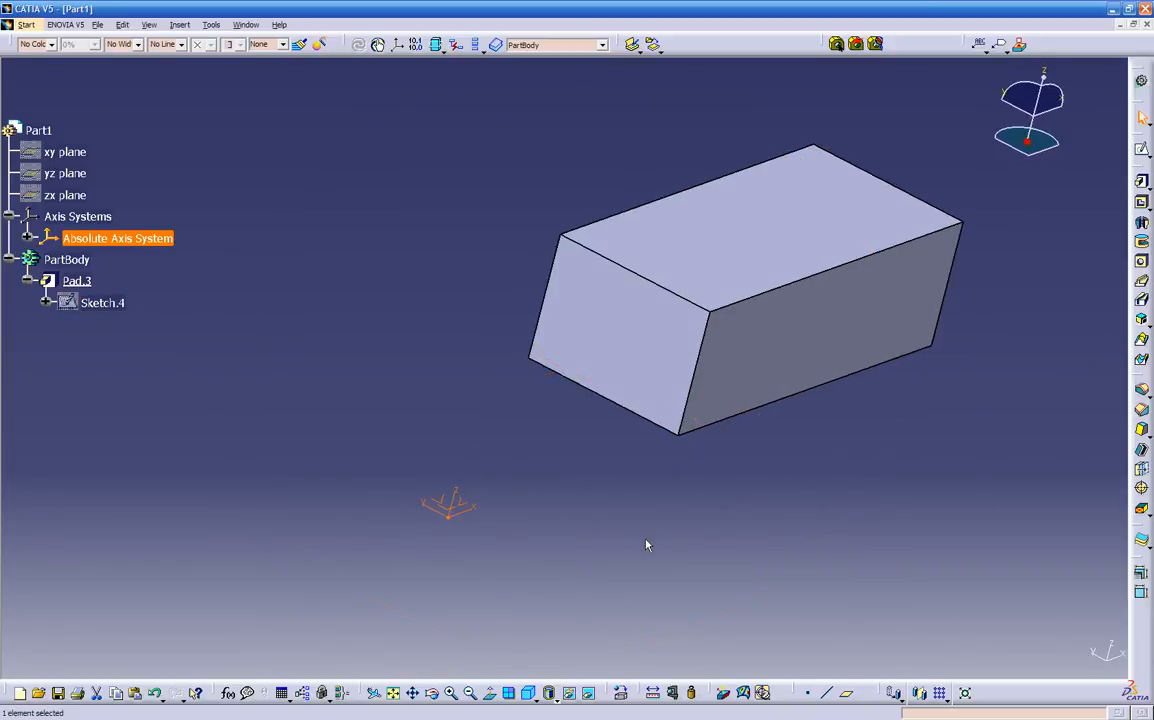
click(588, 693)
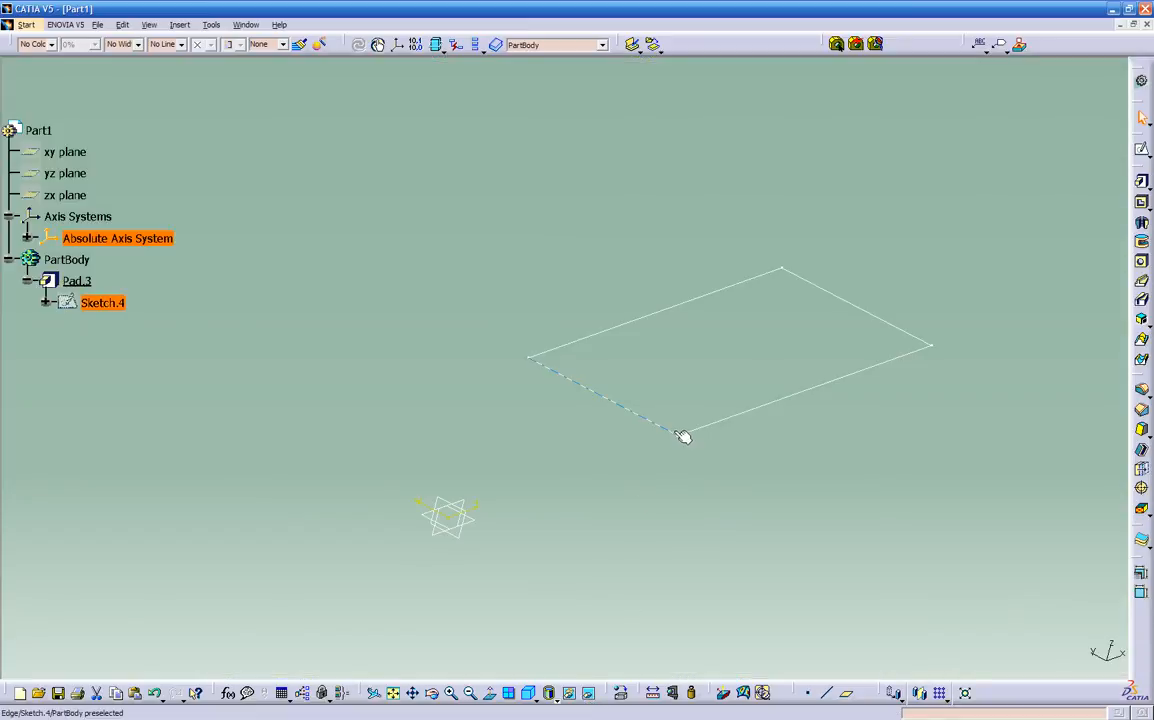
click(588, 692)
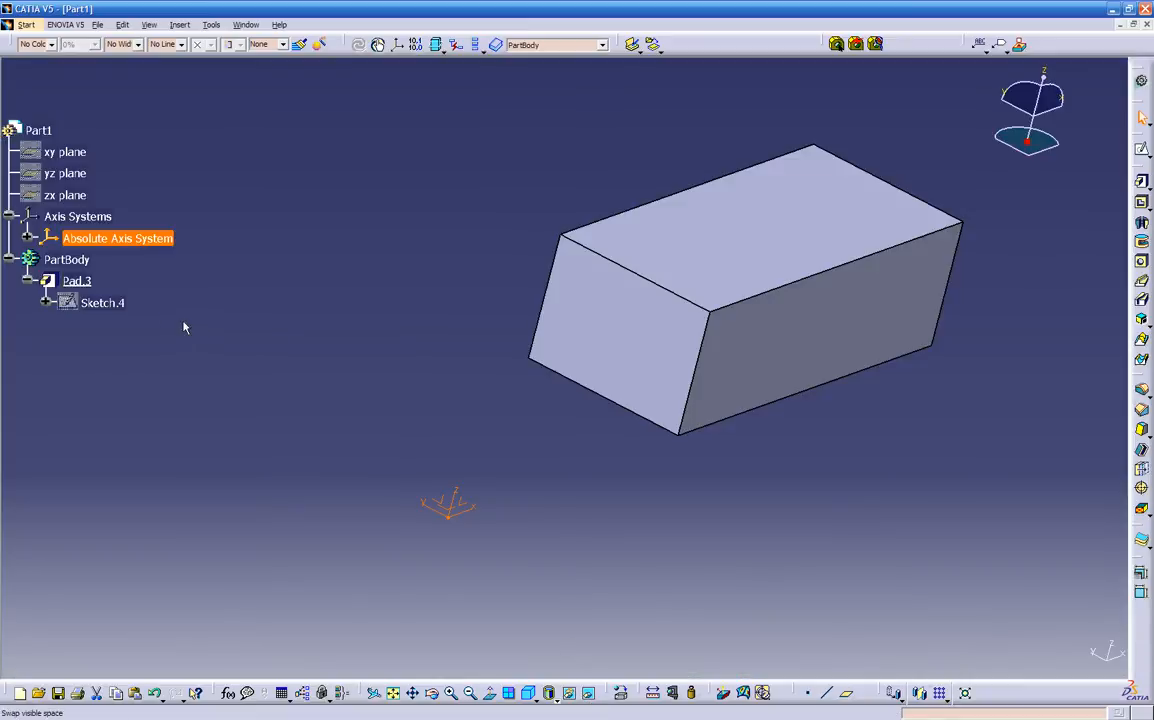
Show the pad's hidden profile sketch together with the solid
right_click(119, 304)
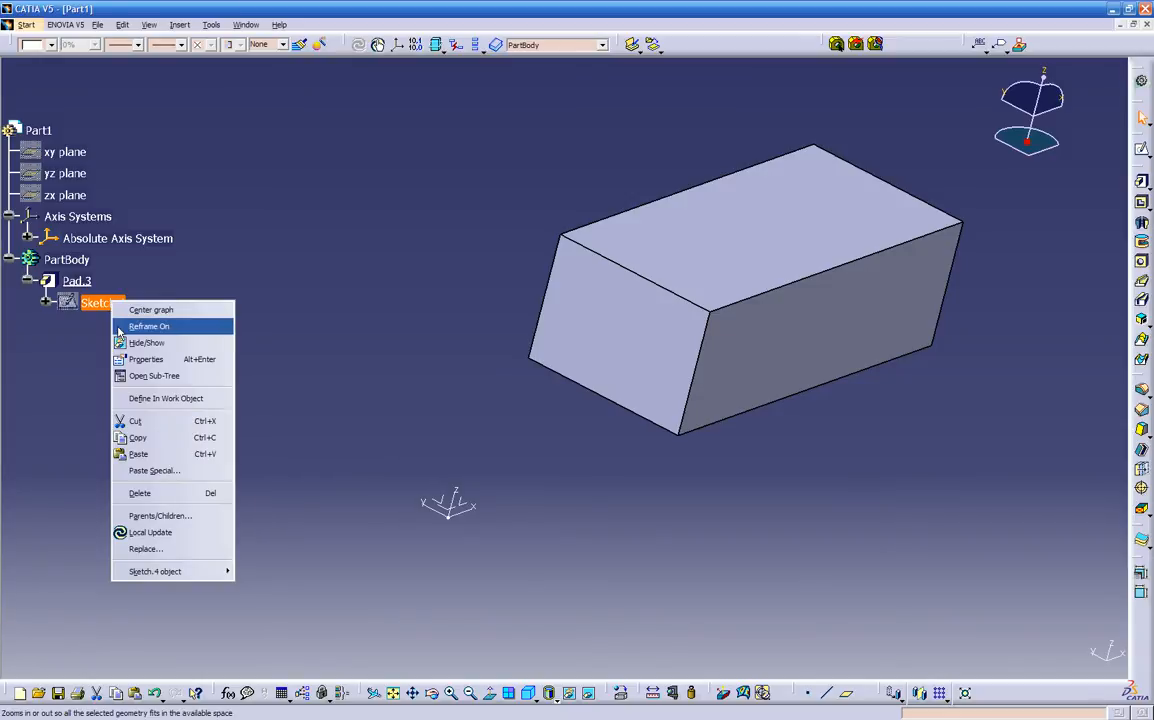
click(146, 342)
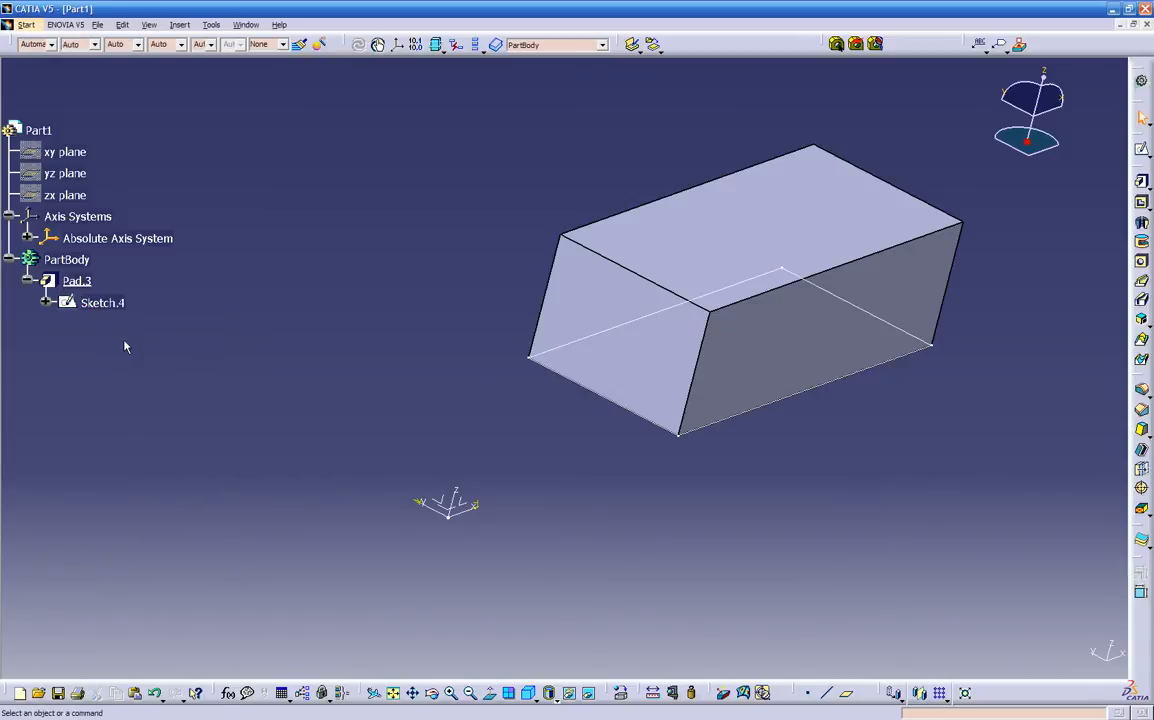
mouse_move(713, 433)
middle_down()
mouse_move(693, 458)
mouse_move(634, 247)
mouse_move(641, 392)
mouse_move(611, 518)
mouse_move(665, 515)
mouse_move(199, 342)
middle_up()
Rename the pad's profile sketch to "box test sketch" in its feature properties
click(101, 302)
right_click(101, 302)
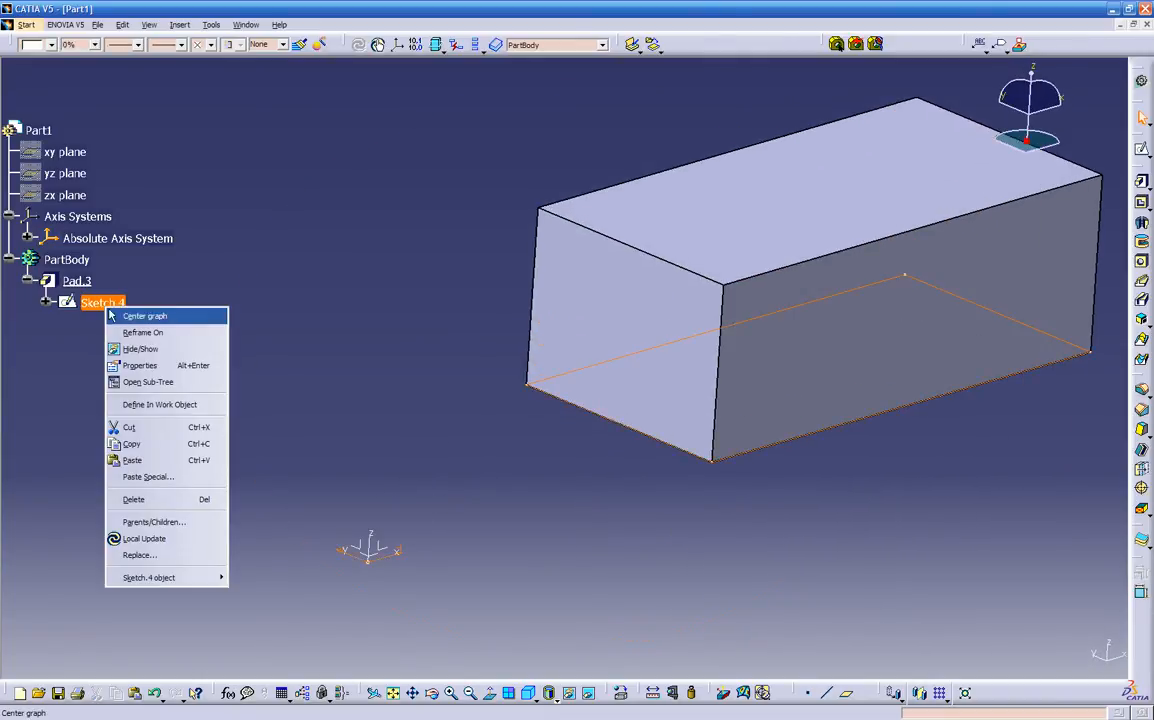
click(132, 366)
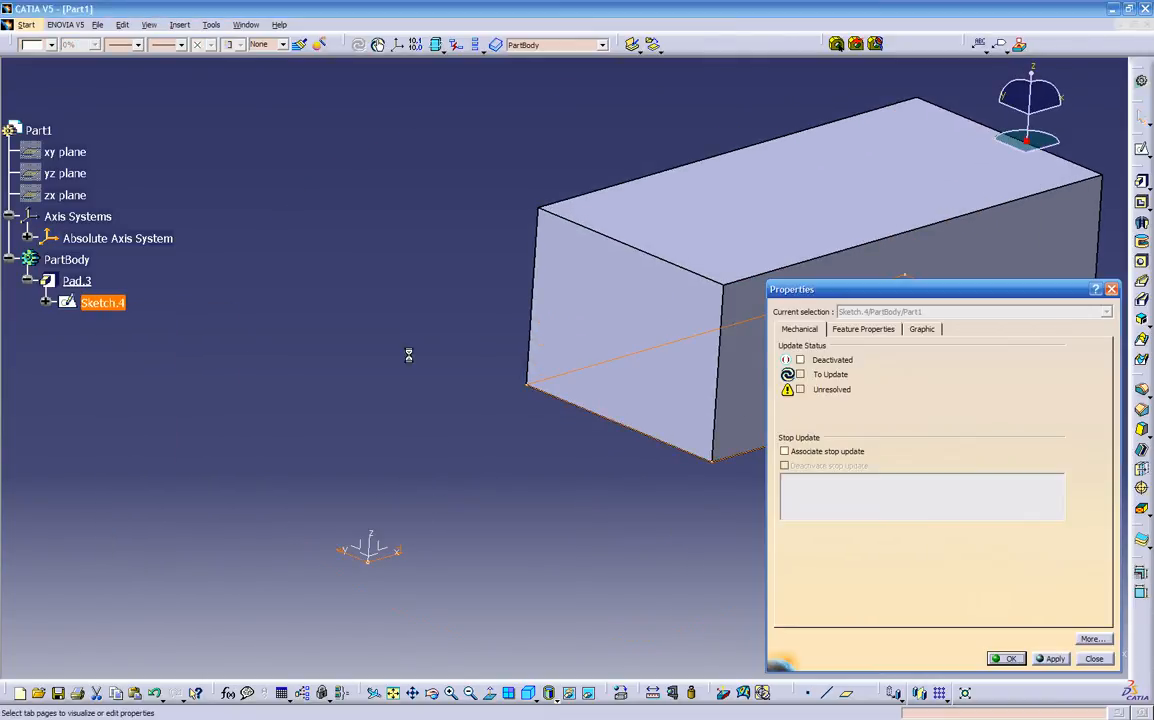
click(868, 331)
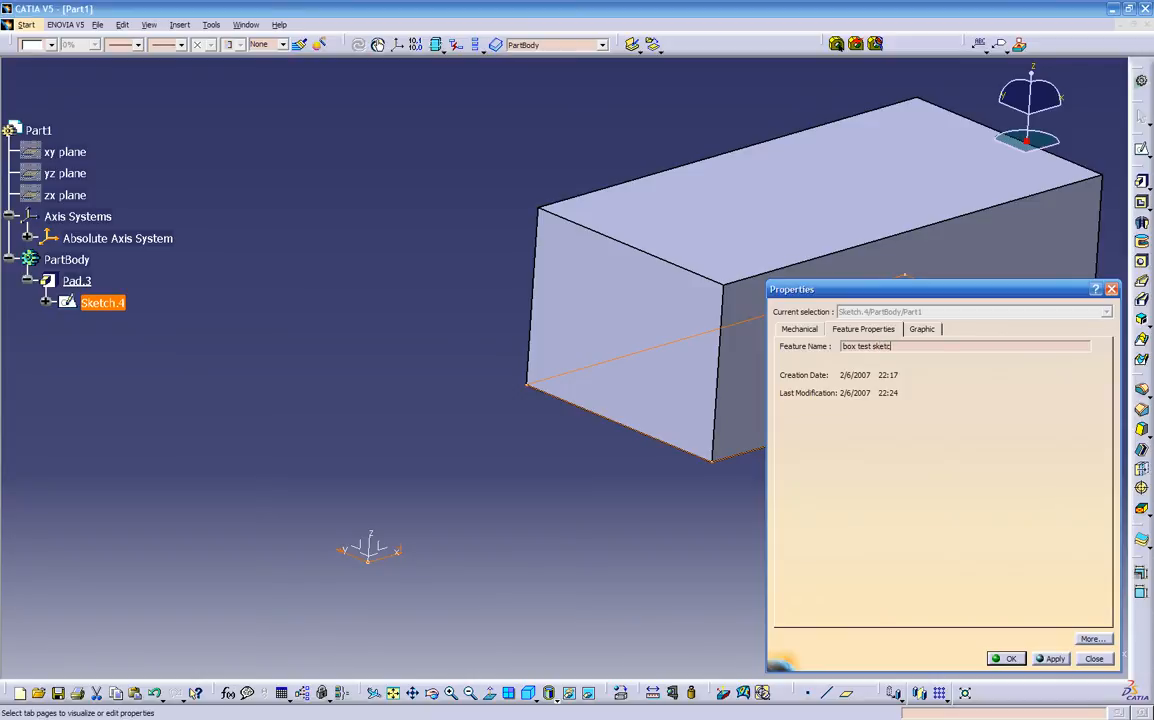
key(Return)
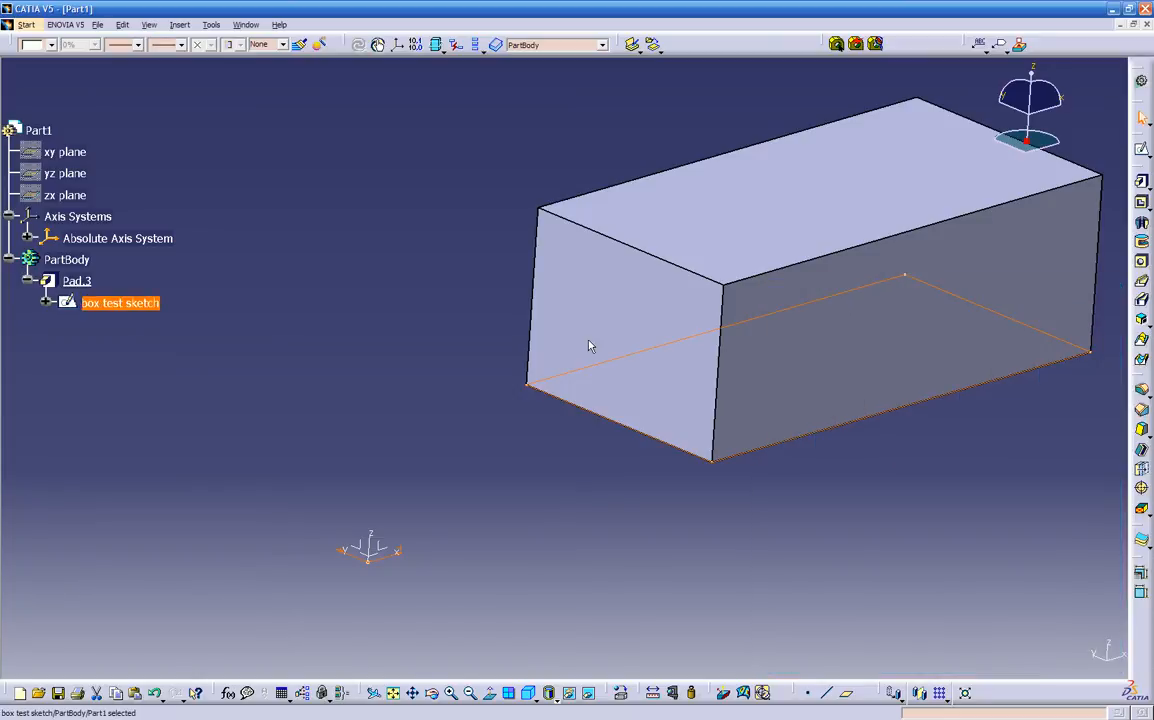
click(508, 343)
Hide the box test sketch so that only the solid is displayed
click(128, 303)
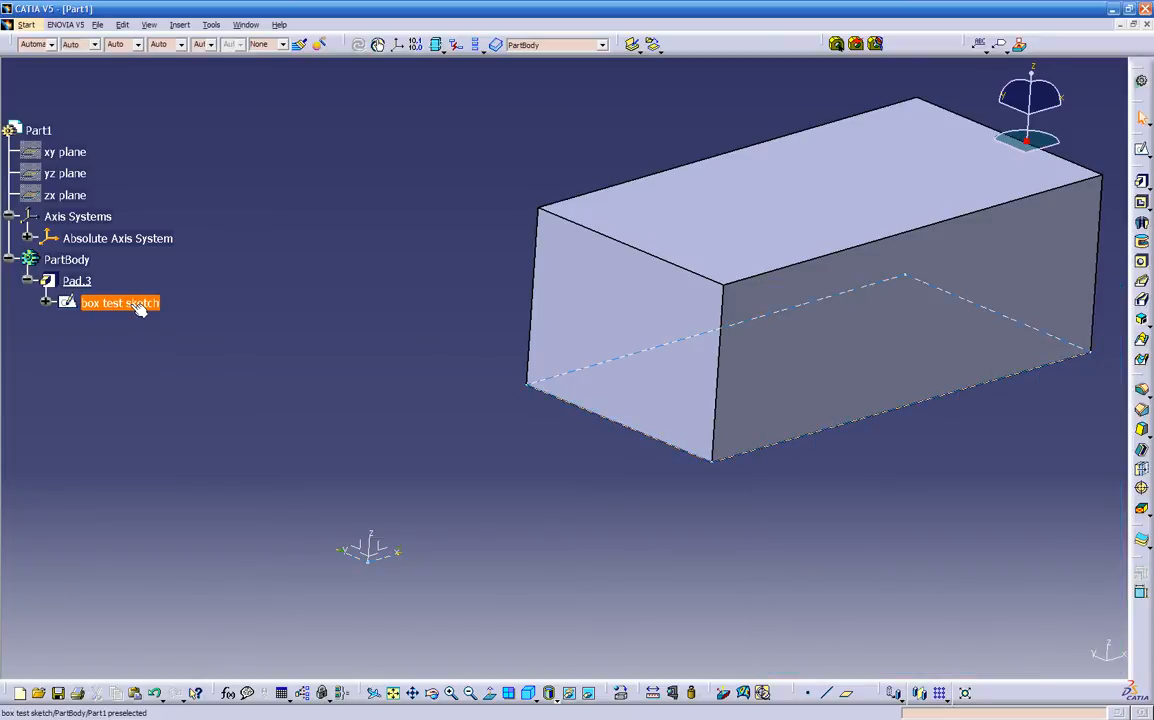
right_click(131, 309)
click(190, 345)
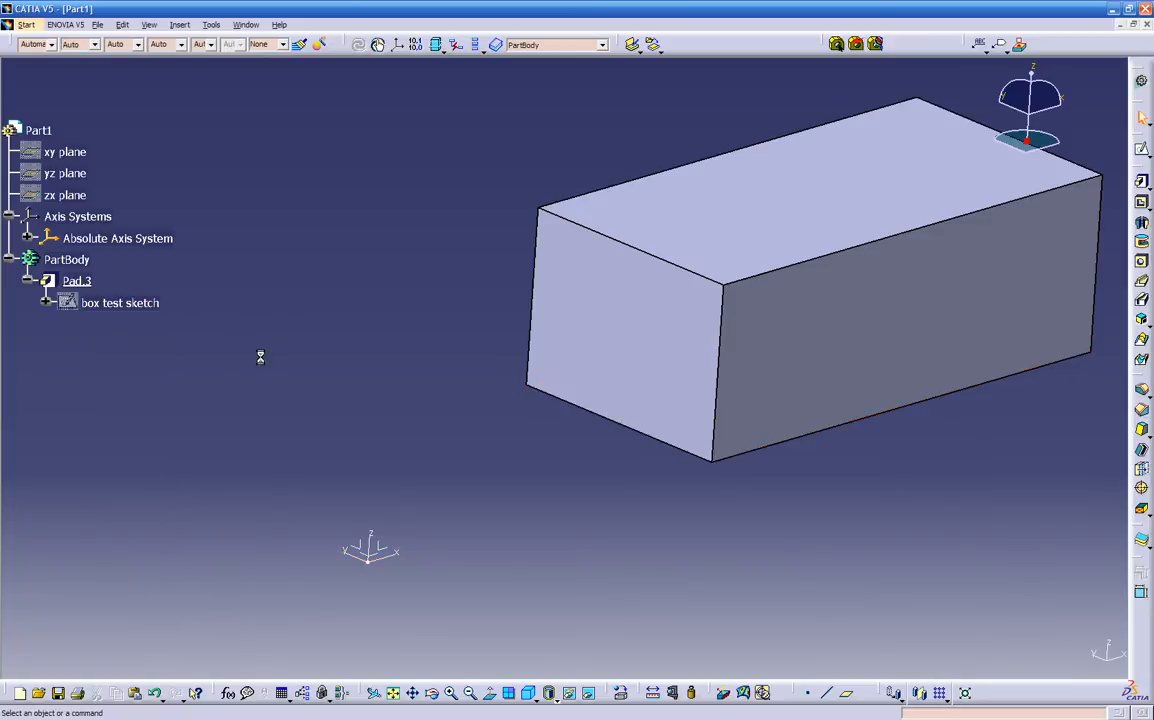
Rename the pad in its feature properties with a name beginning with "sample"
click(80, 283)
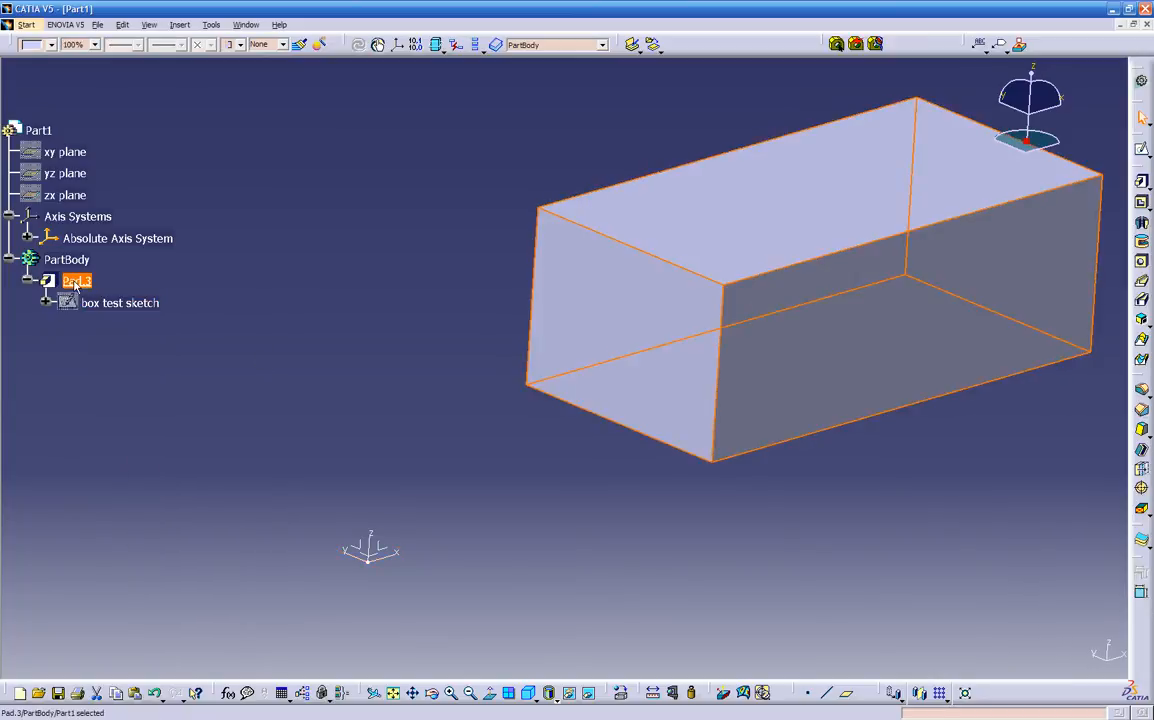
right_click(80, 283)
click(97, 341)
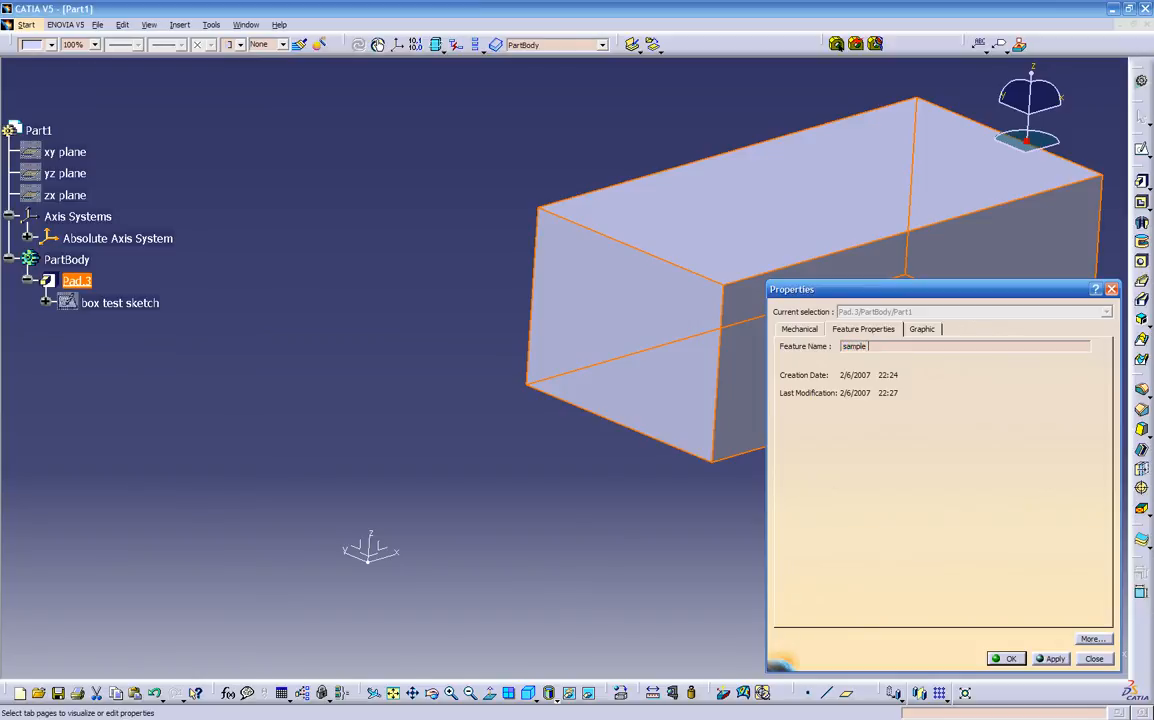
key(Return)
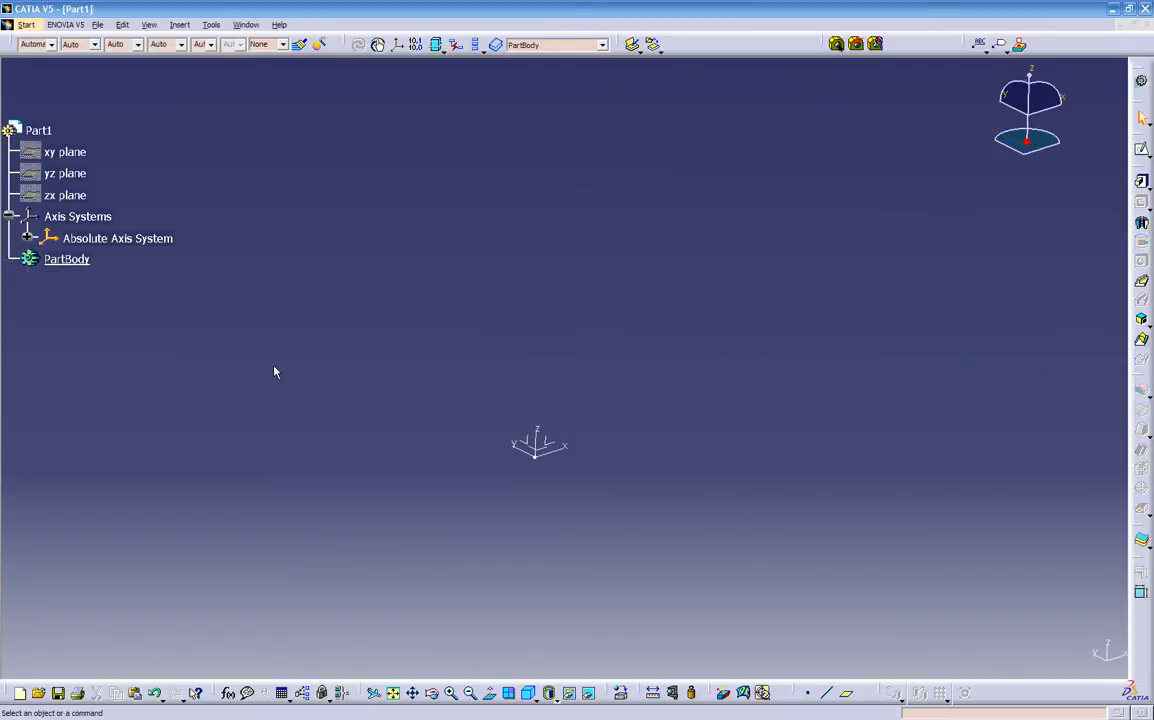
Start a new sketch on the xy plane of the Absolute Axis System
middle_drag(639, 490, 673, 412)
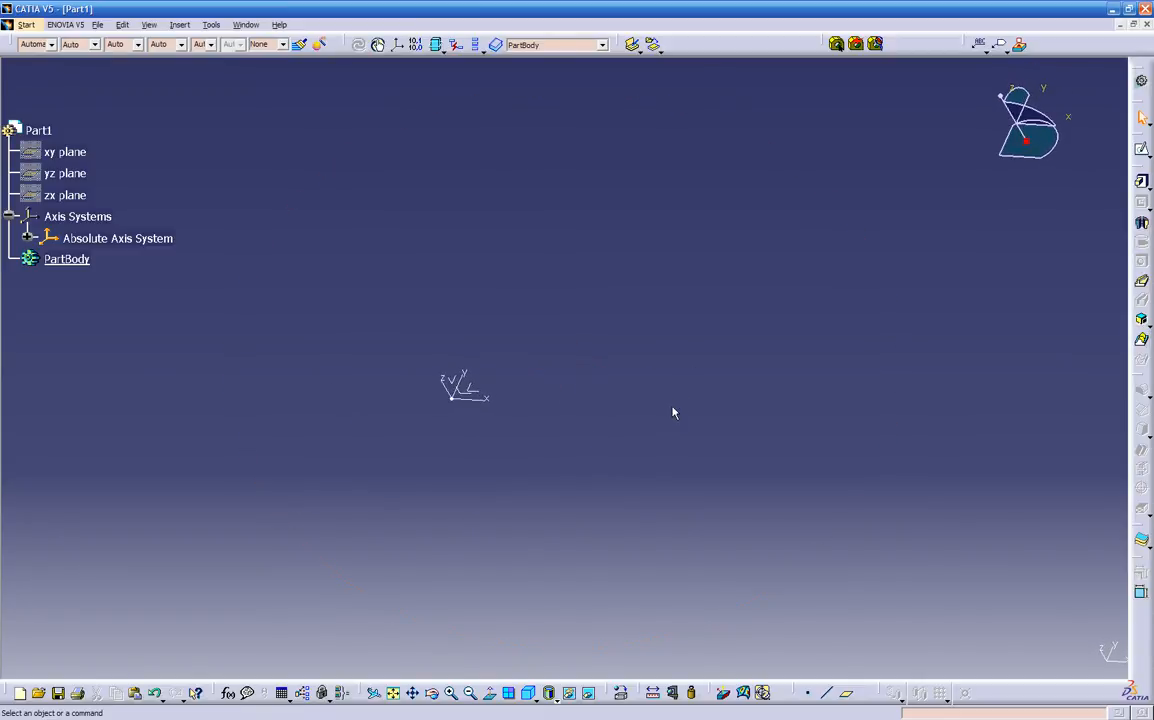
click(1141, 150)
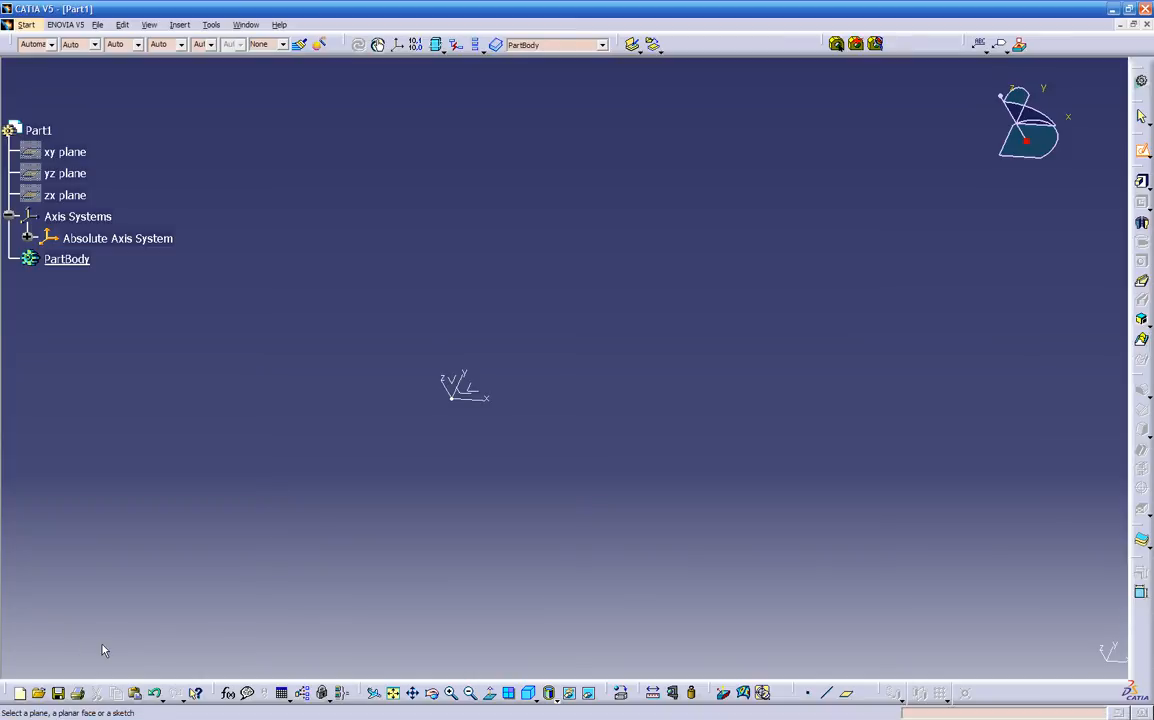
click(478, 390)
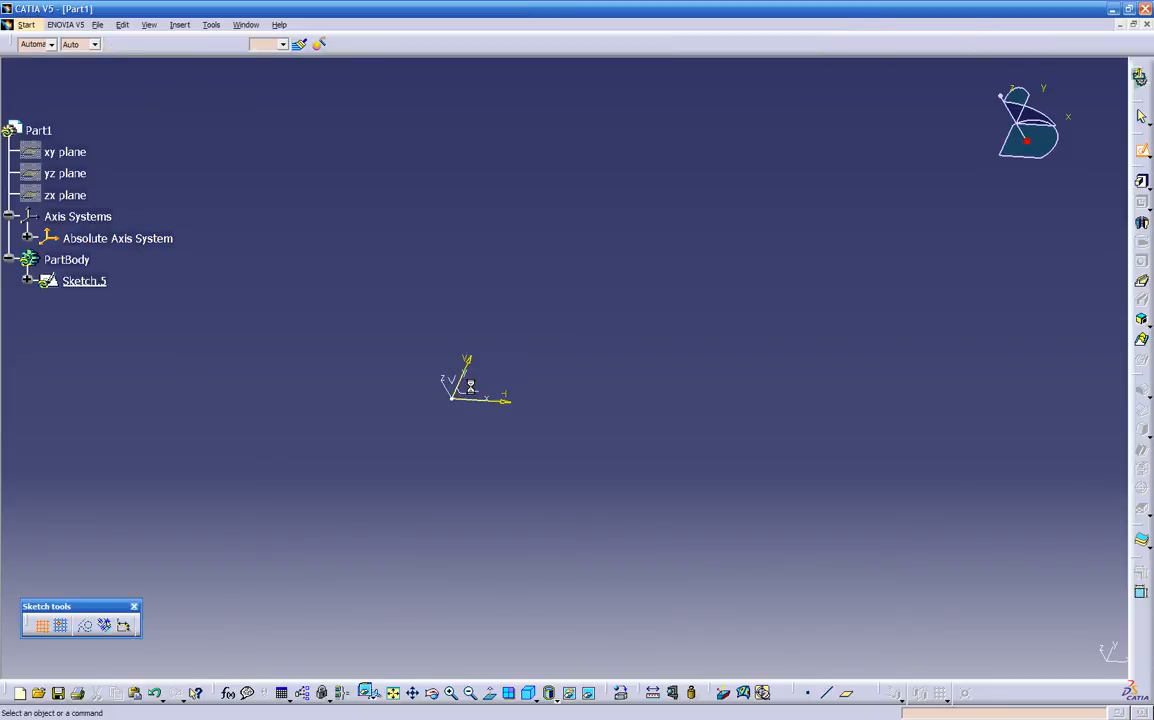
mouse_move(536, 407)
middle_down()
mouse_move(554, 438)
mouse_move(479, 456)
middle_up()
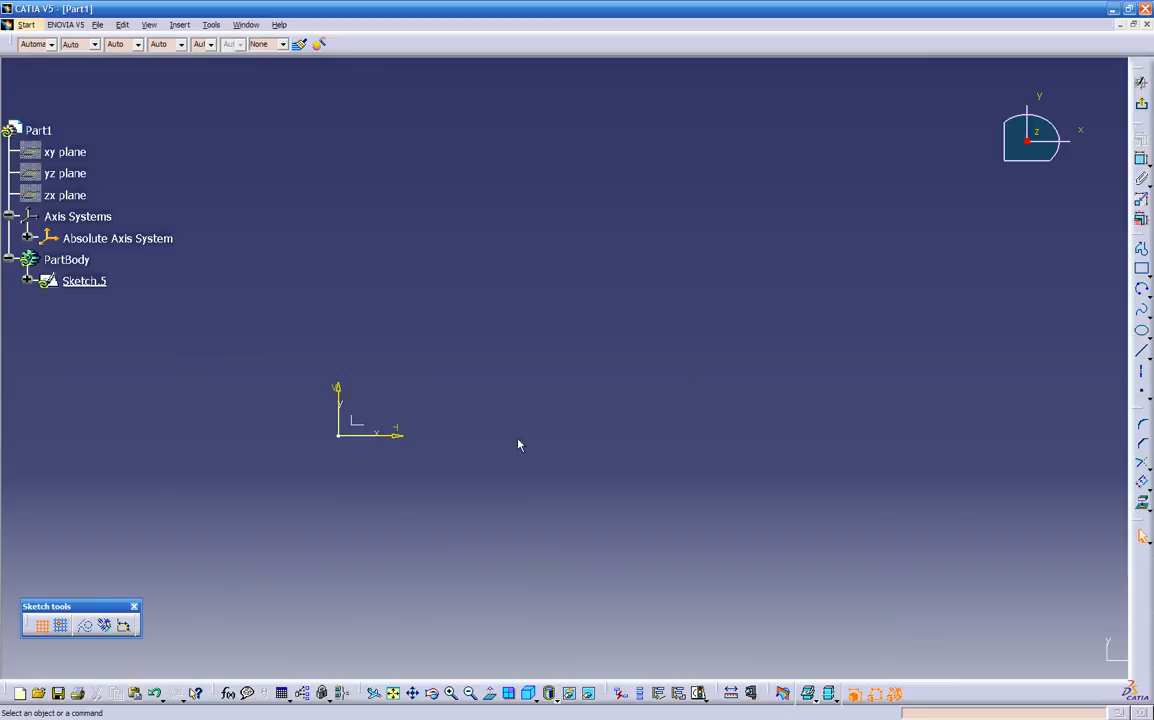
Sketch a rectangle about 182 in wide and 124 in high, above the horizontal axis and away from the origin
click(1141, 269)
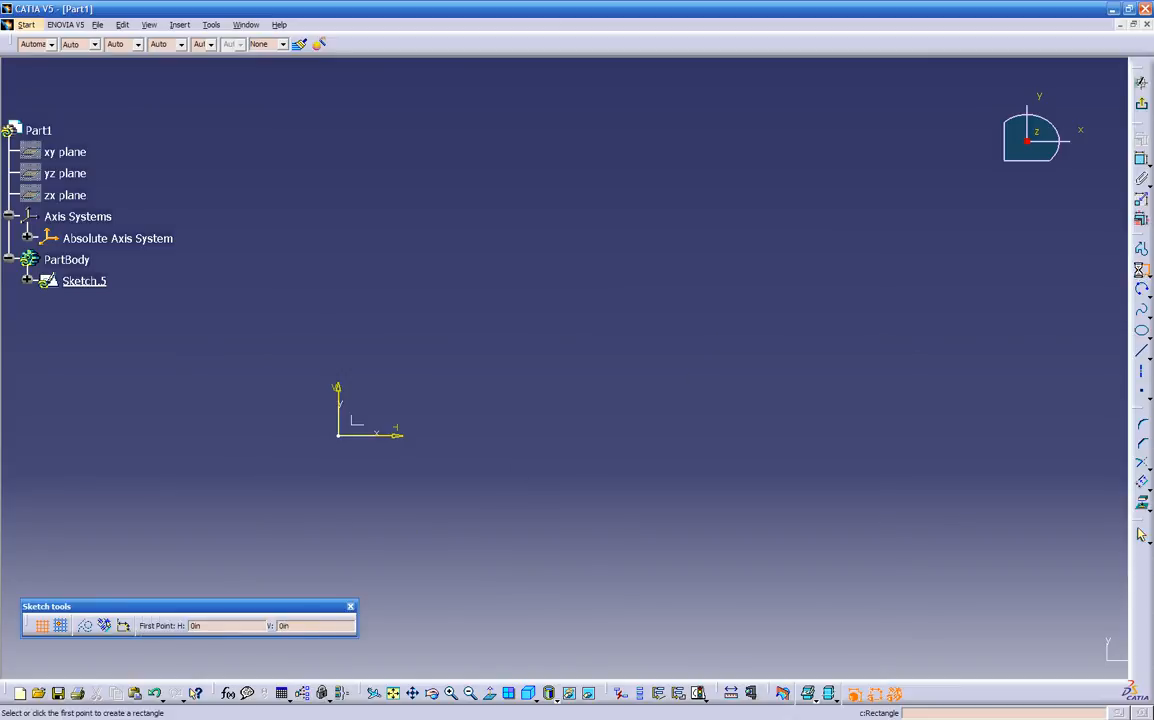
click(515, 394)
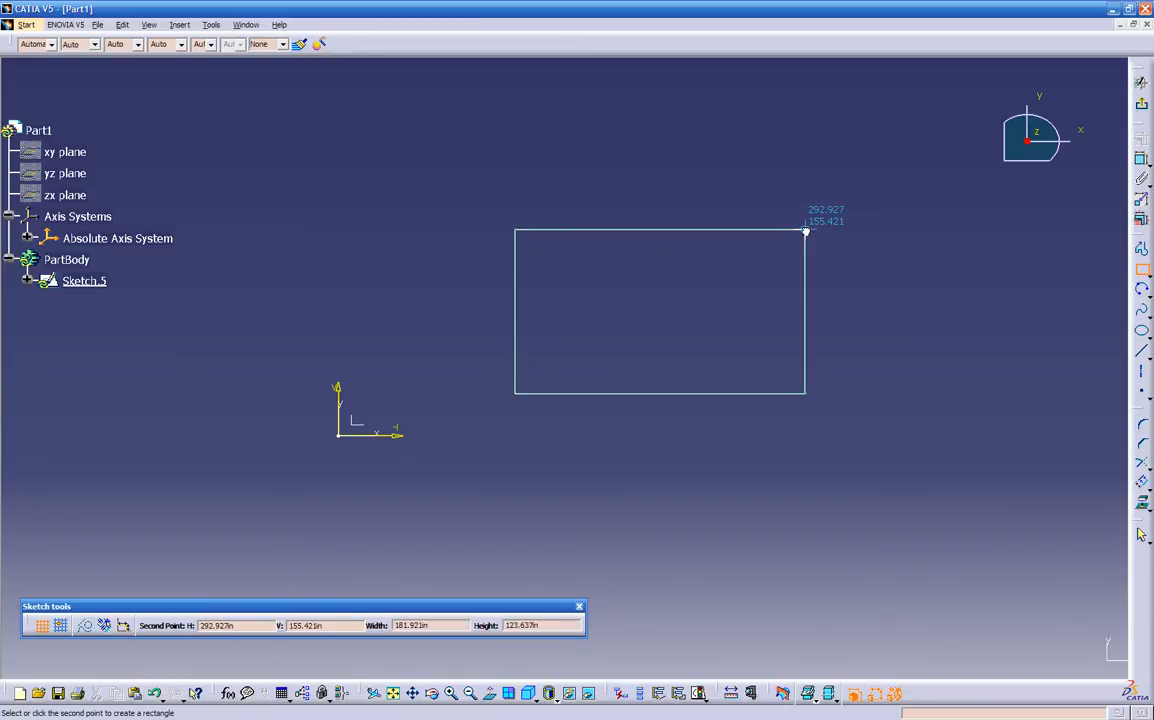
click(805, 231)
mouse_move(712, 410)
middle_down()
mouse_move(703, 440)
mouse_move(791, 329)
mouse_move(768, 400)
mouse_move(786, 330)
mouse_move(647, 461)
mouse_move(675, 437)
mouse_move(634, 408)
middle_up()
click(1027, 178)
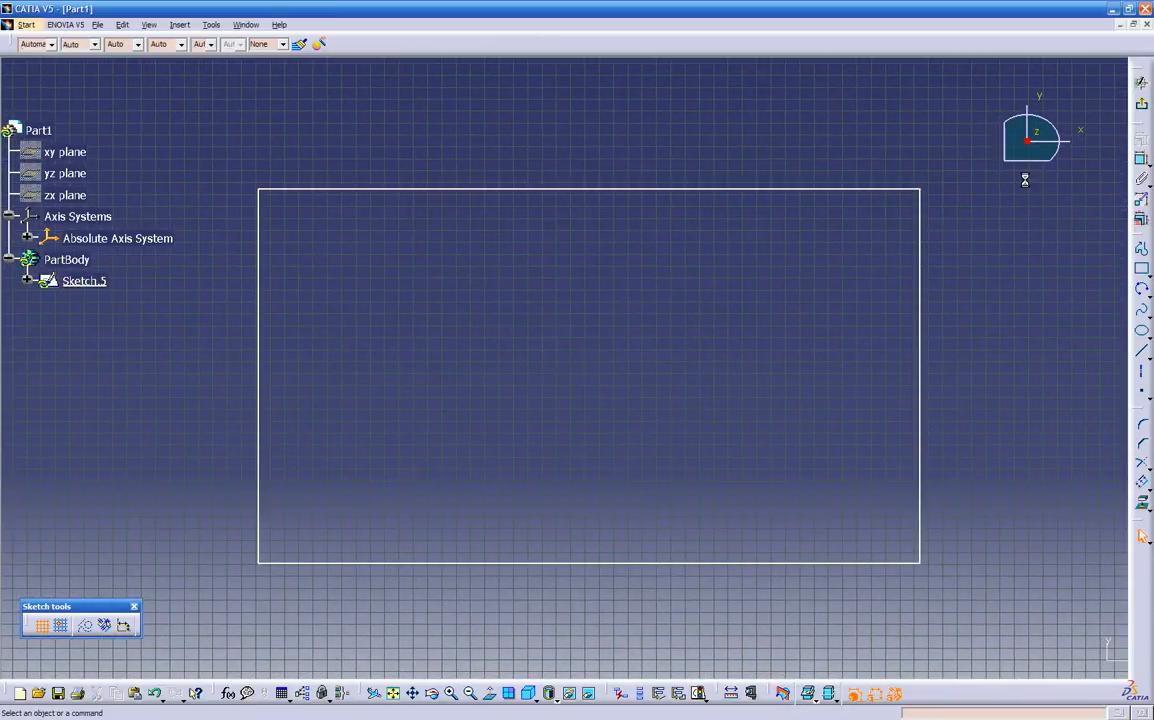
Dimension the rectangle's width between its two vertical sides and set it to 10 in
click(1140, 160)
click(920, 330)
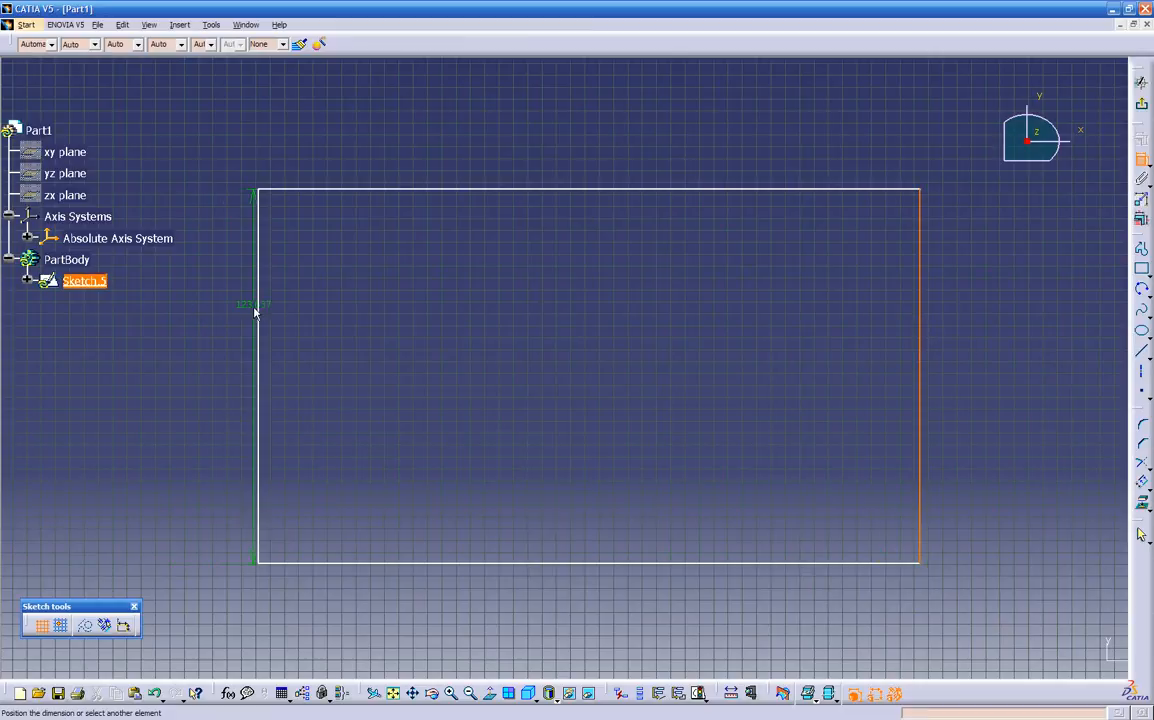
click(266, 314)
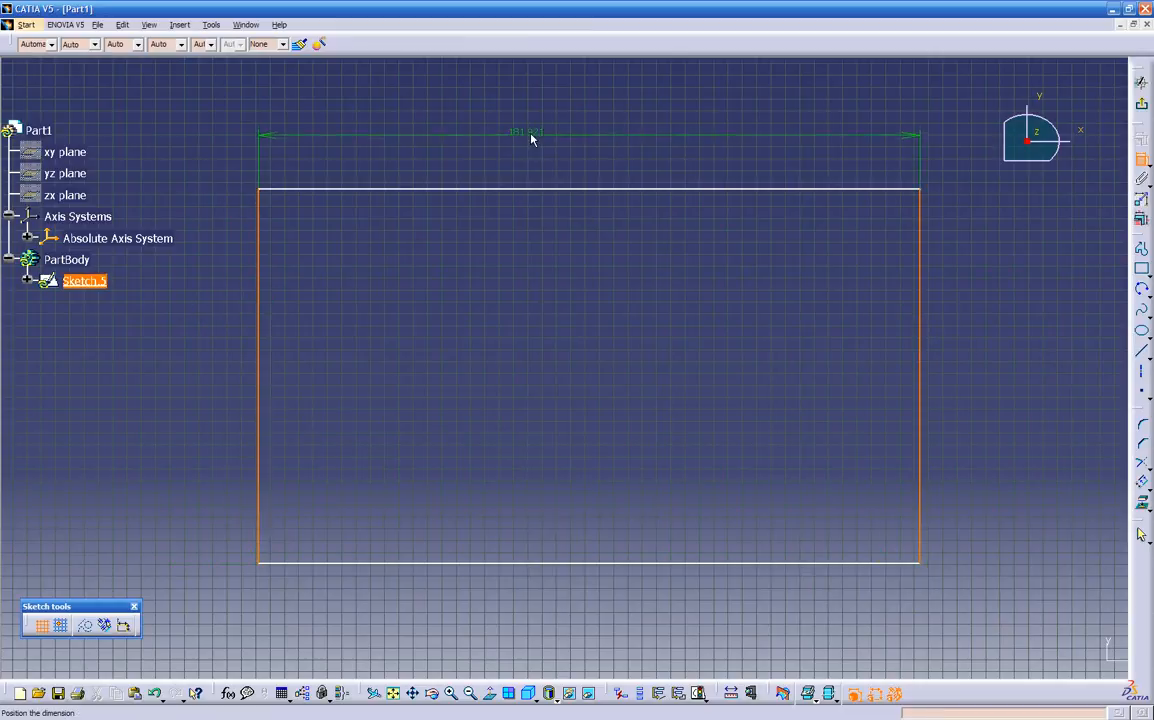
click(571, 131)
middle_drag(744, 399, 649, 417)
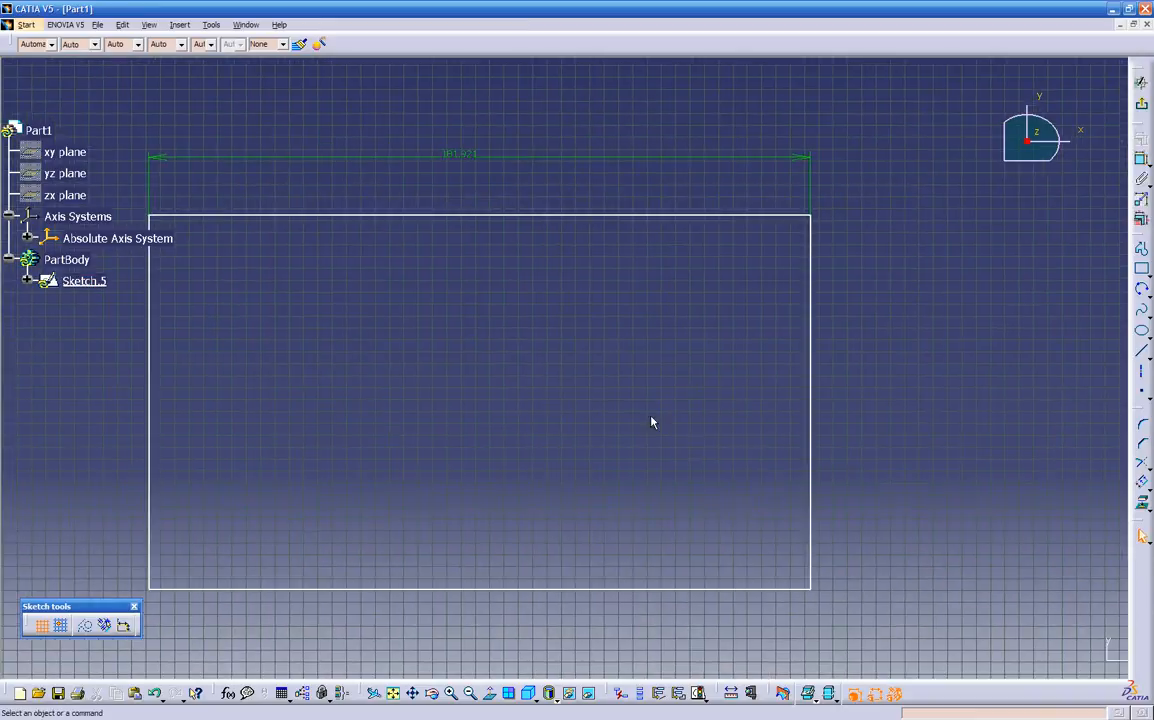
double_click(459, 157)
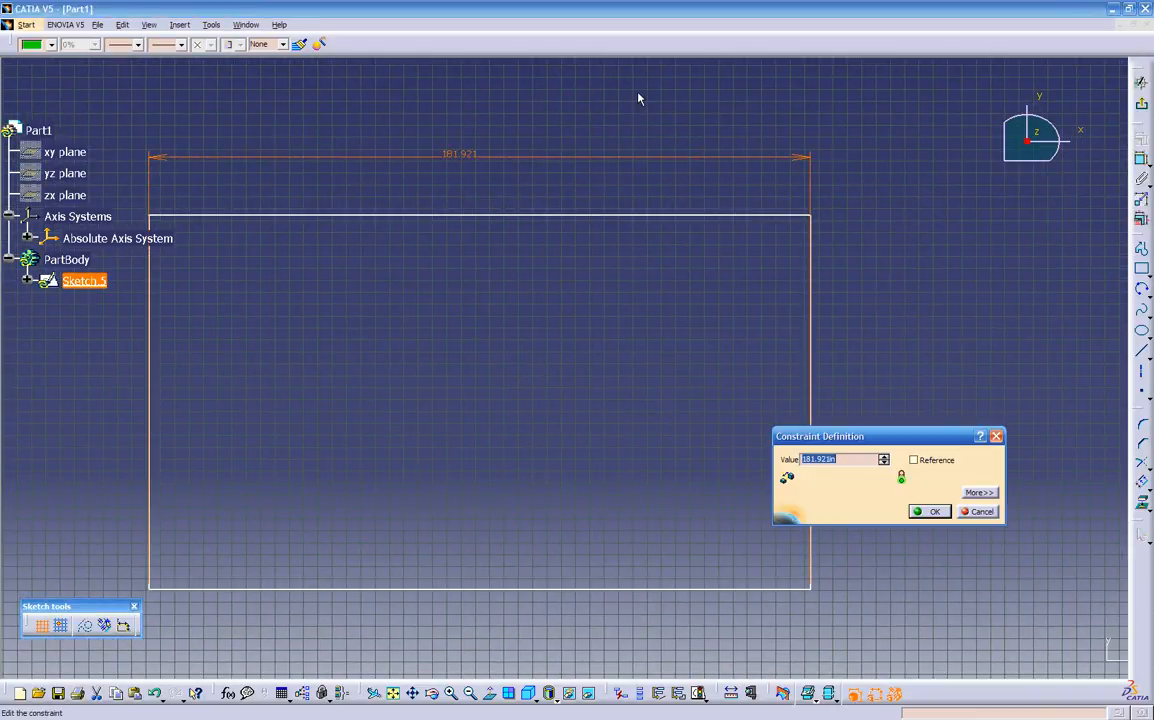
text(10)
key(Return)
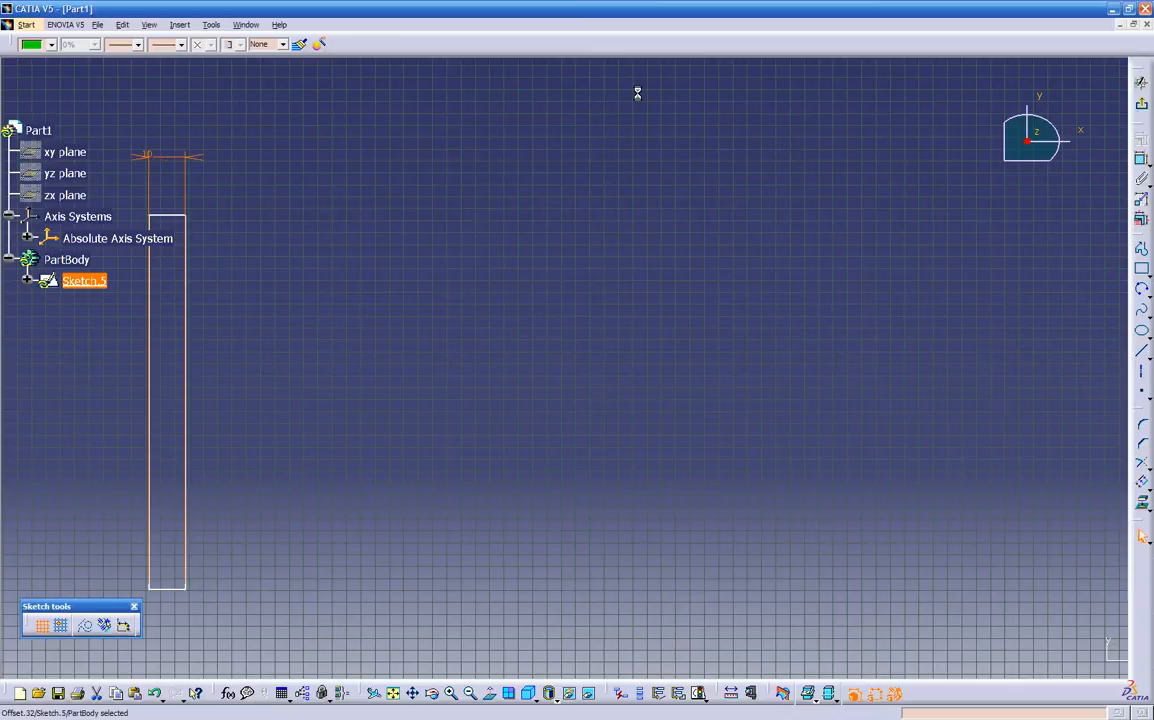
click(550, 160)
middle_drag(515, 232, 865, 212)
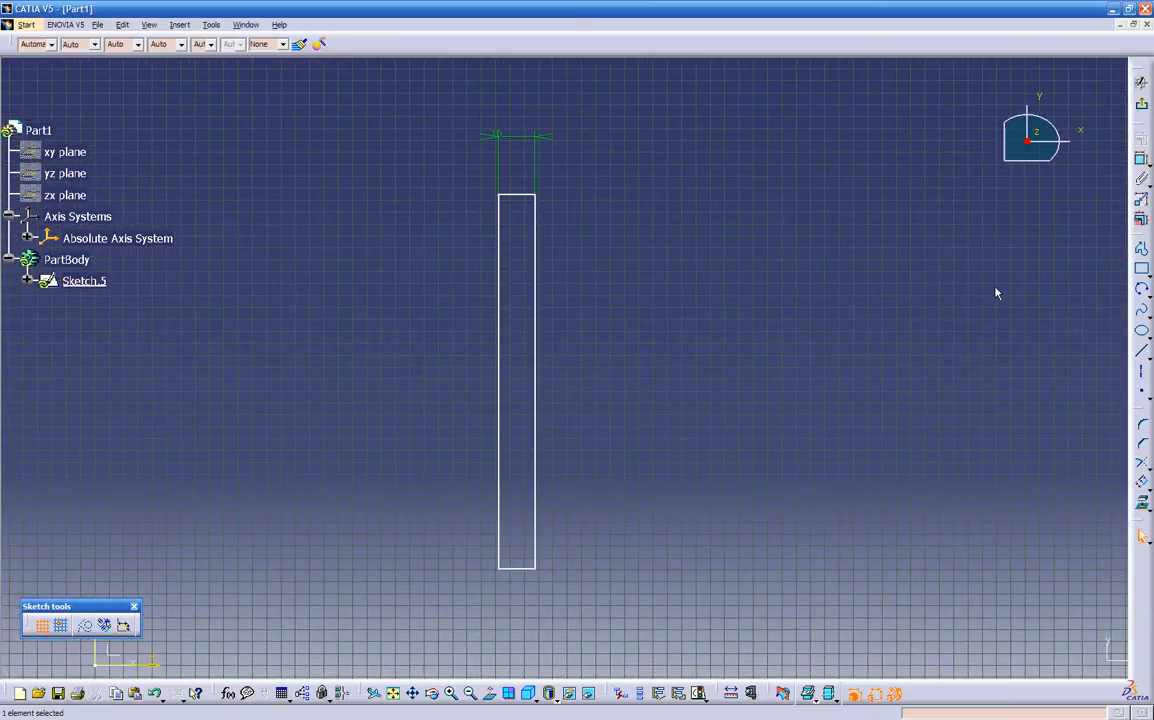
Dimension the rectangle's height between its two horizontal sides and set it to 5 in
click(1141, 160)
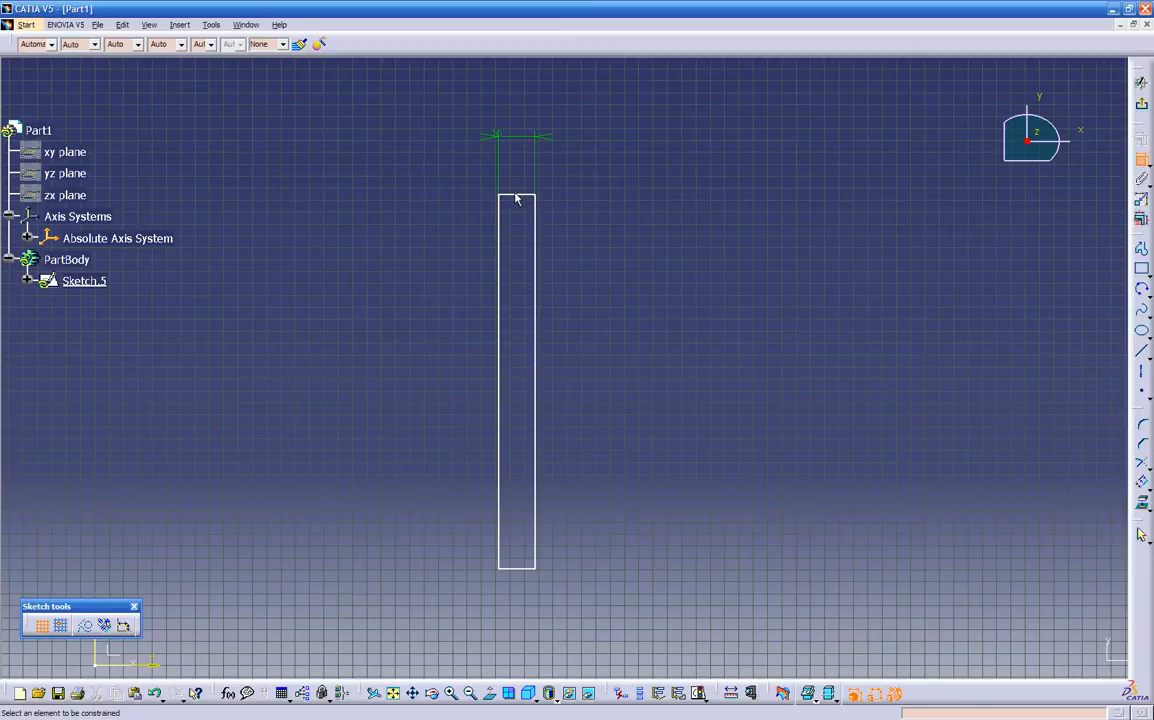
click(516, 197)
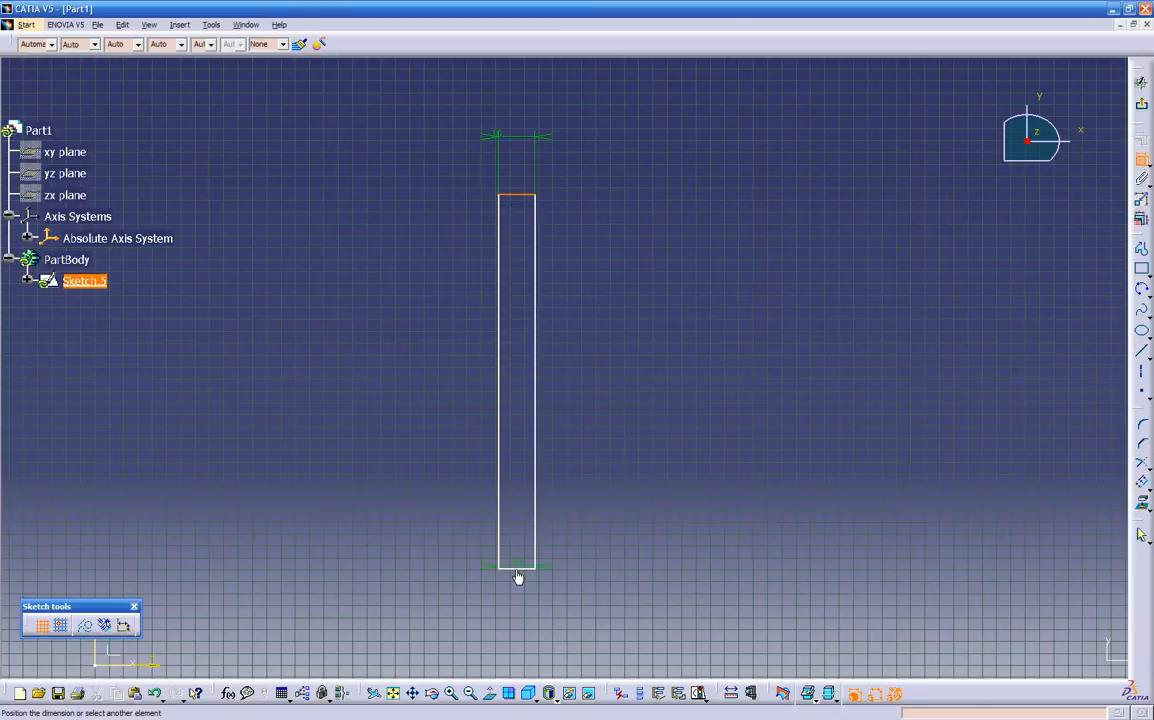
click(517, 570)
click(613, 520)
double_click(620, 517)
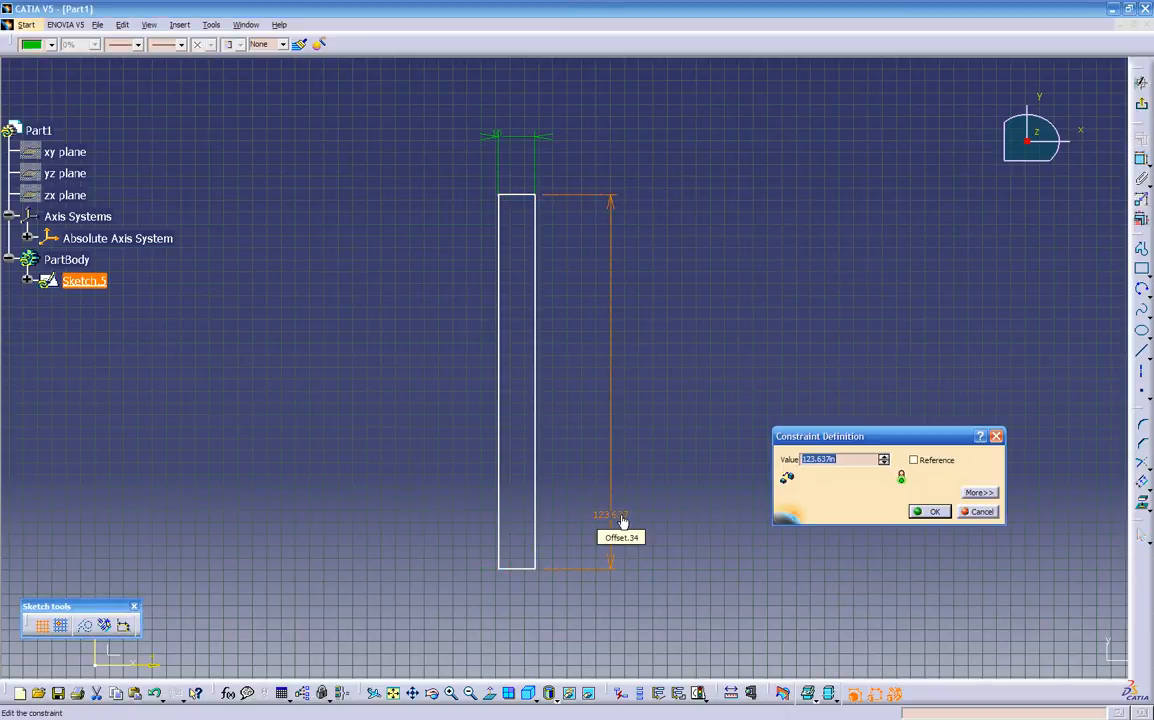
text(5)
key(Return)
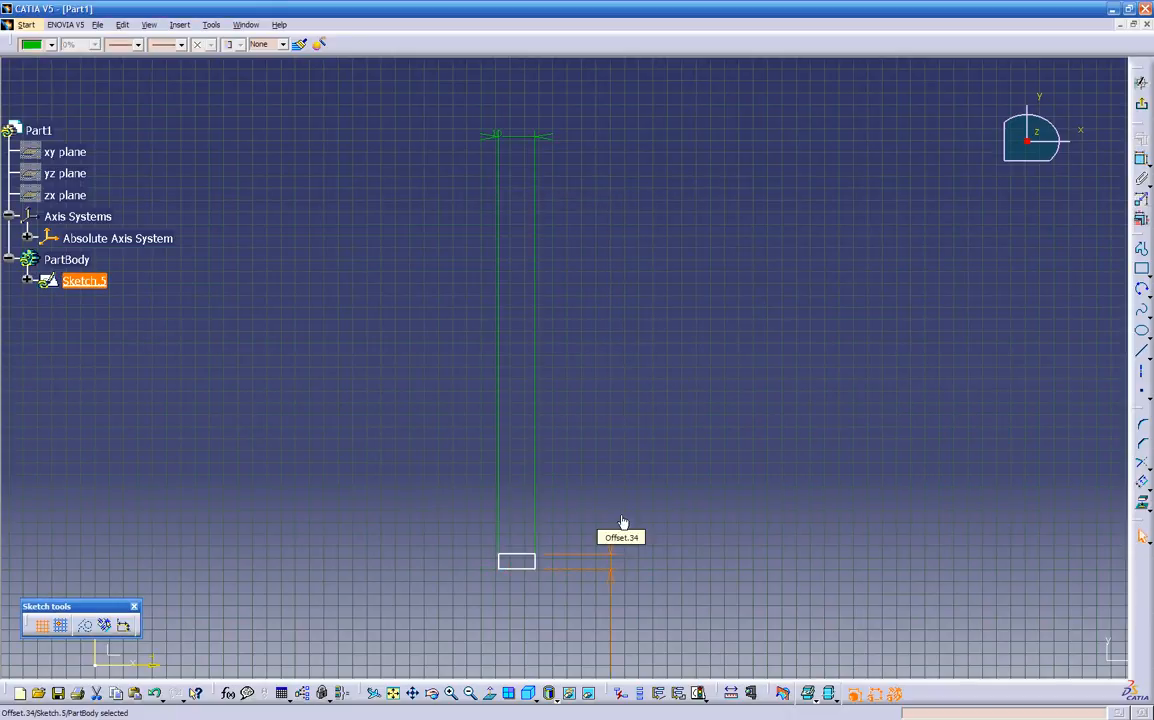
Move the width dimension line just above the rectangle and its height dimension's value closer, keeping the view normal to the sketch
mouse_move(714, 556)
middle_down()
mouse_move(724, 517)
mouse_move(708, 394)
mouse_move(829, 188)
mouse_move(706, 404)
mouse_move(825, 243)
mouse_move(600, 393)
mouse_move(525, 167)
middle_up()
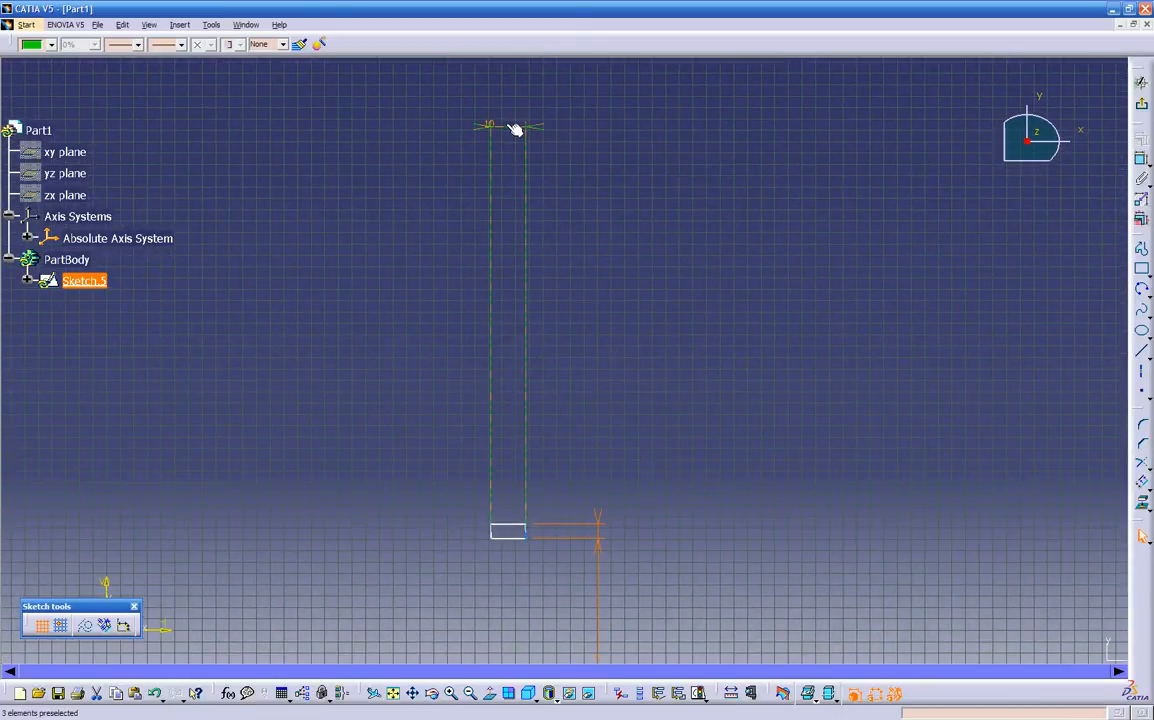
click(505, 140)
drag(505, 140, 510, 499)
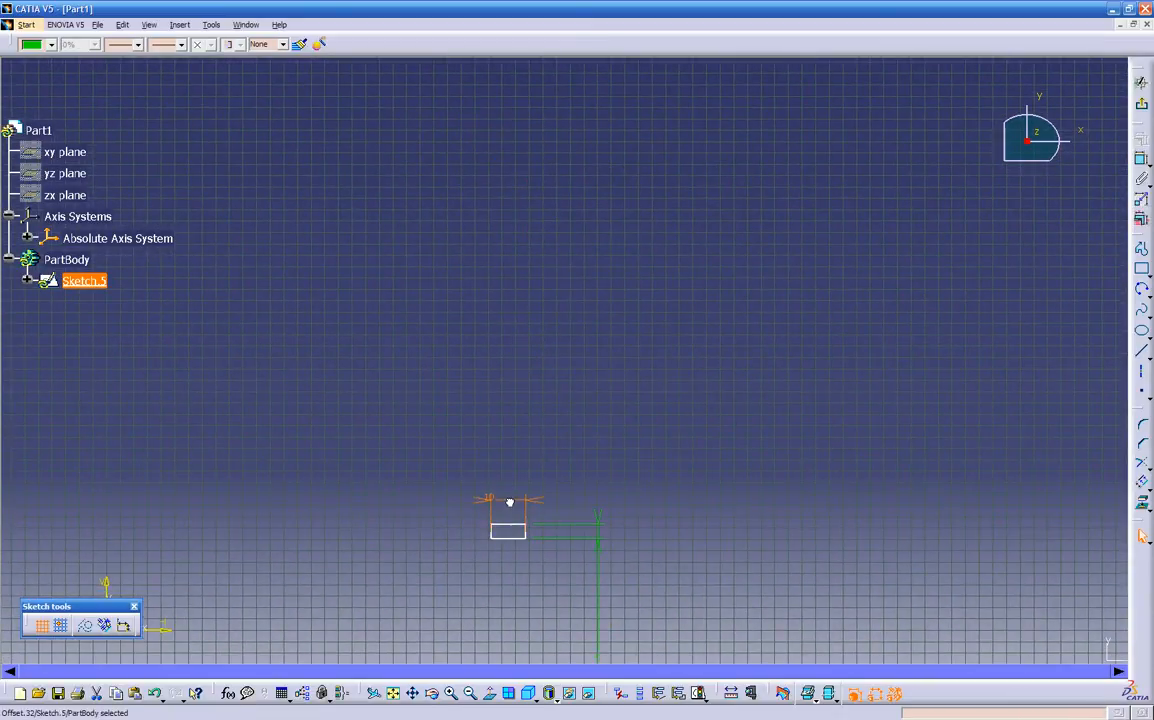
mouse_move(544, 561)
middle_down()
mouse_move(597, 533)
mouse_move(642, 280)
middle_up()
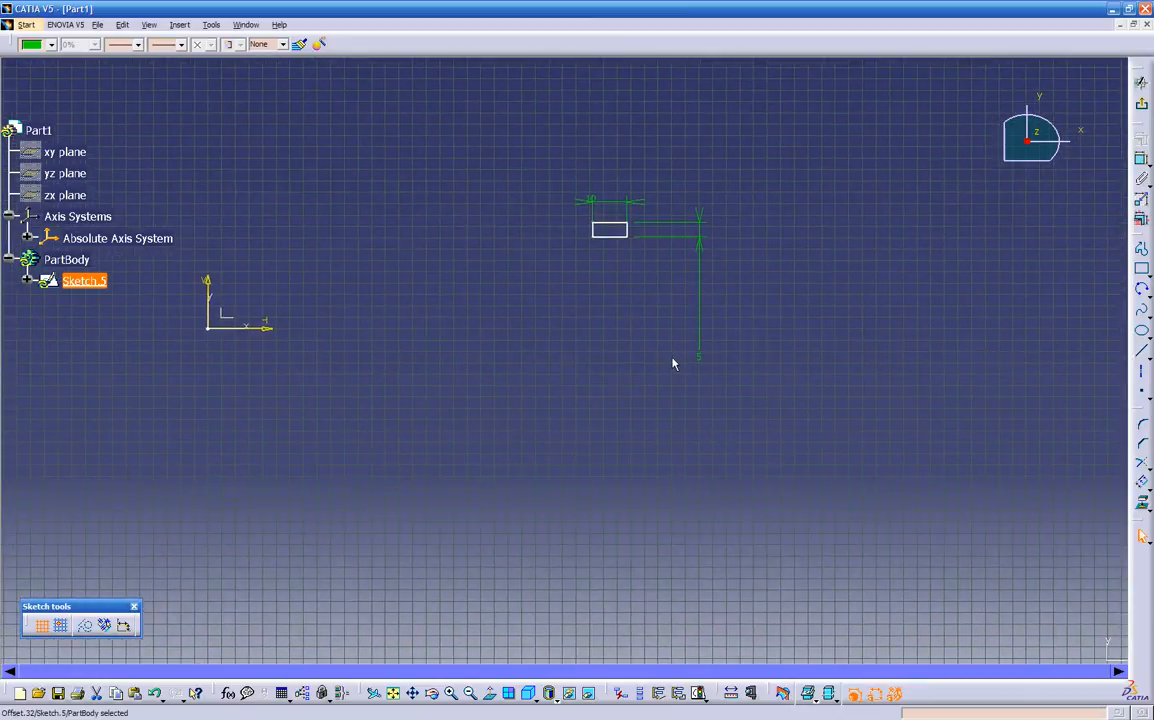
click(701, 339)
drag(702, 339, 703, 263)
mouse_move(536, 325)
middle_down()
mouse_move(541, 402)
mouse_move(616, 331)
mouse_move(538, 458)
mouse_move(559, 407)
mouse_move(516, 377)
middle_up()
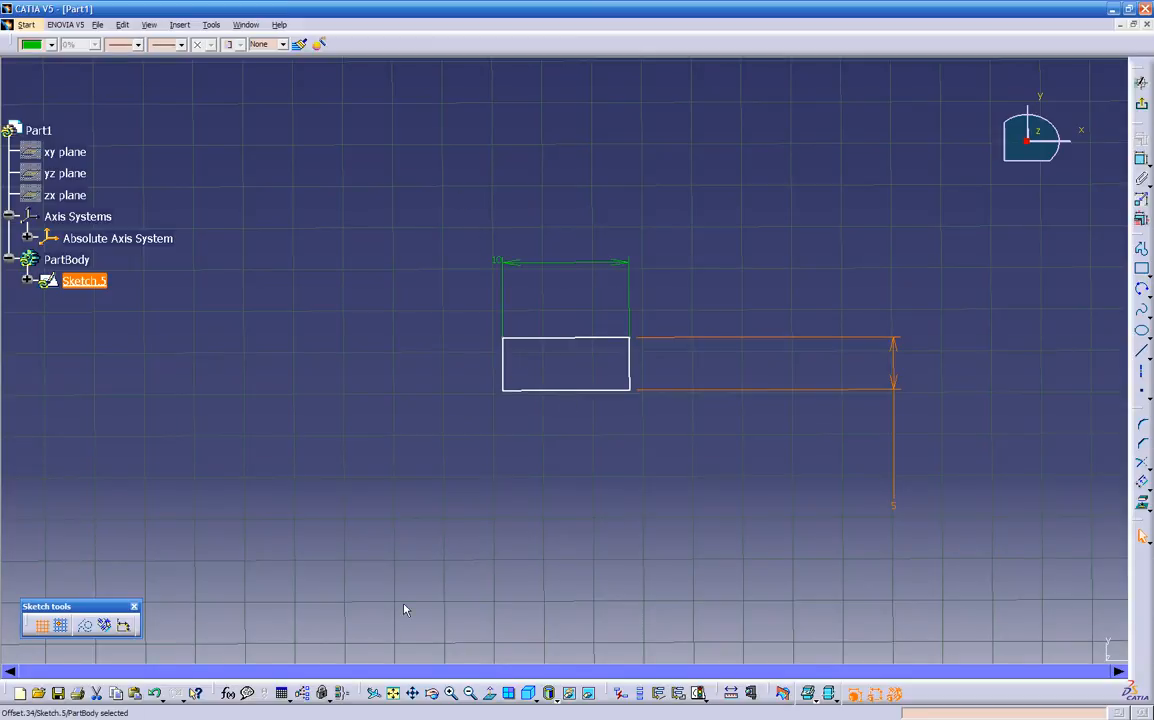
click(489, 697)
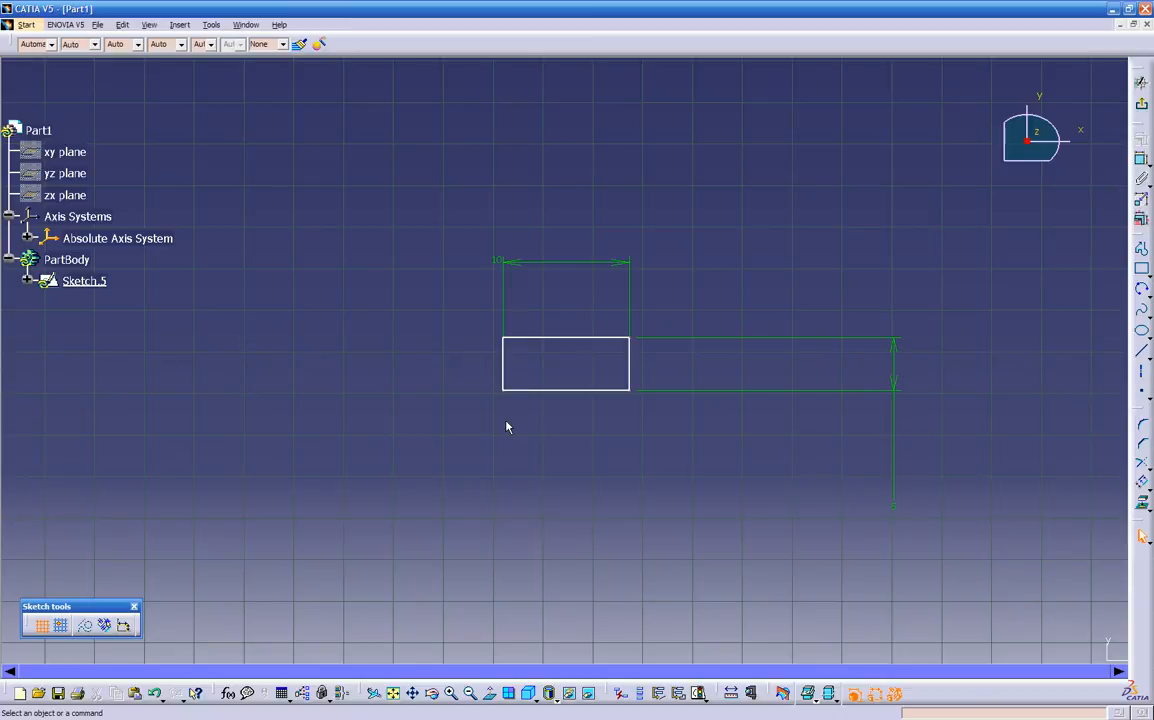
Link the rectangle's width dimension by formula to its height dimension so that both share the same value
double_click(537, 267)
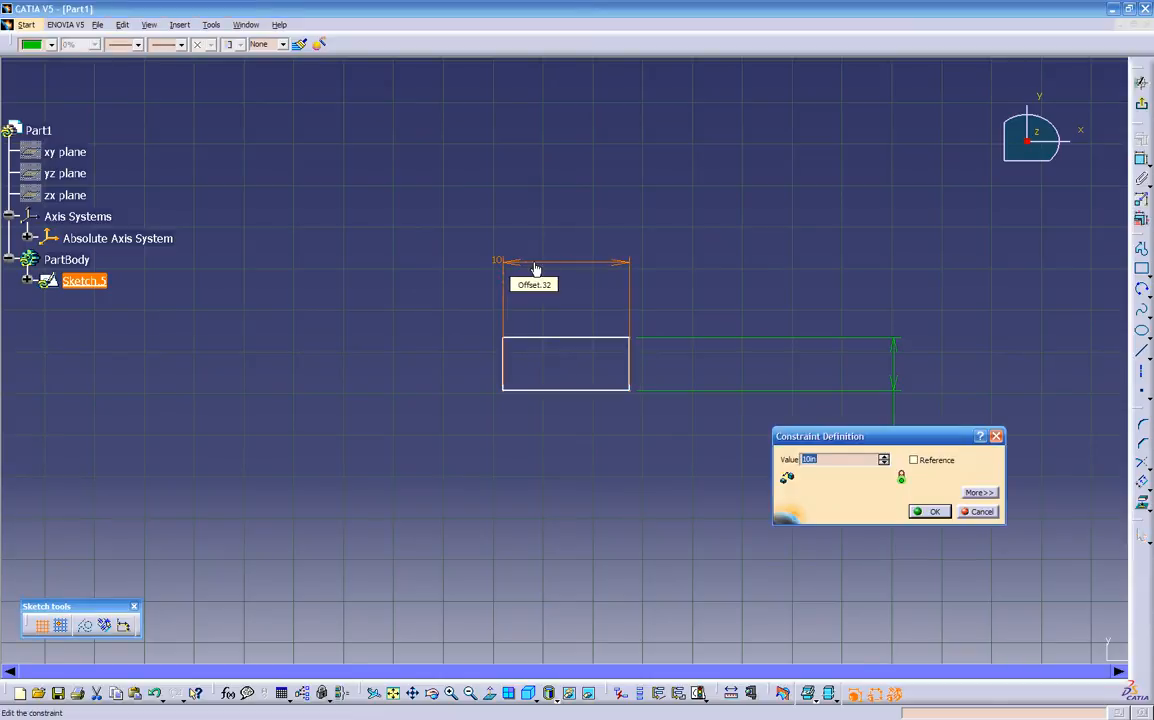
text(=)
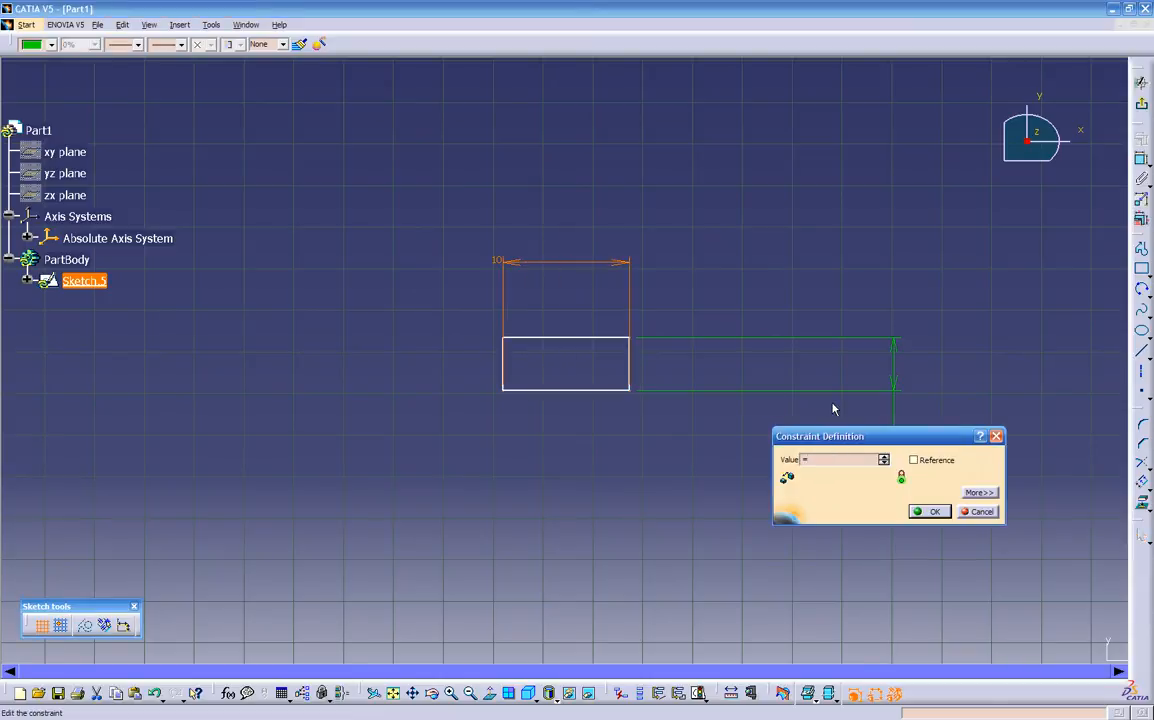
middle_drag(819, 402, 567, 330)
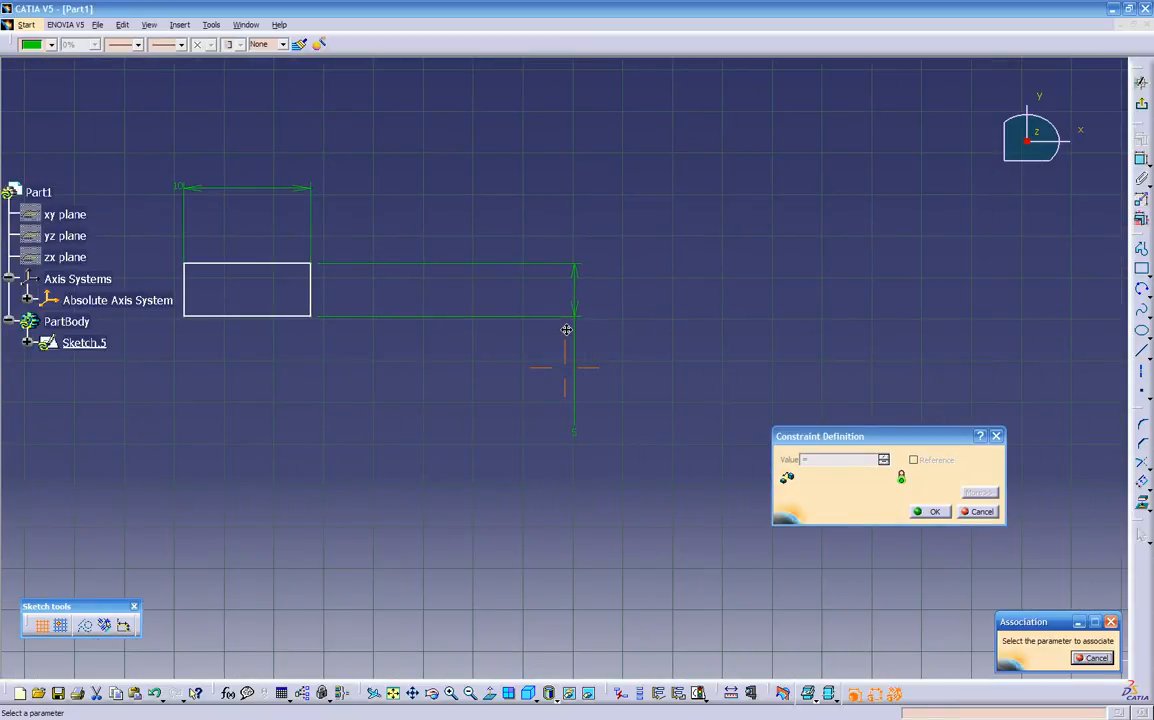
click(575, 422)
middle_drag(460, 440, 610, 497)
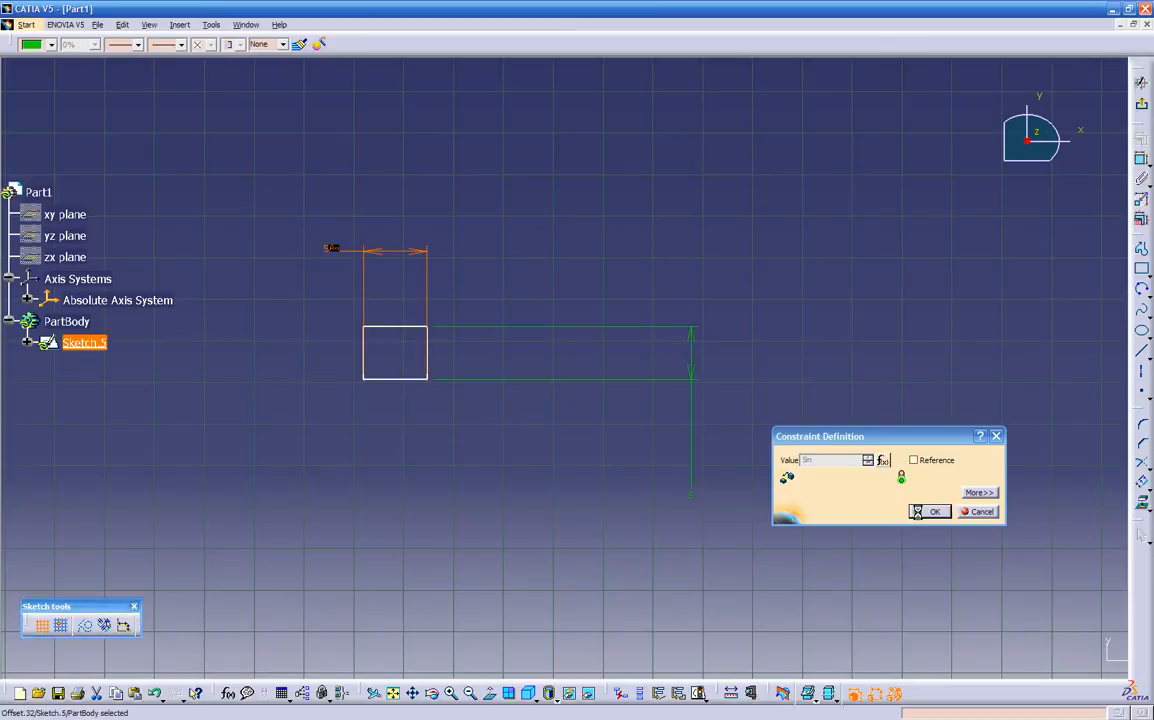
click(920, 512)
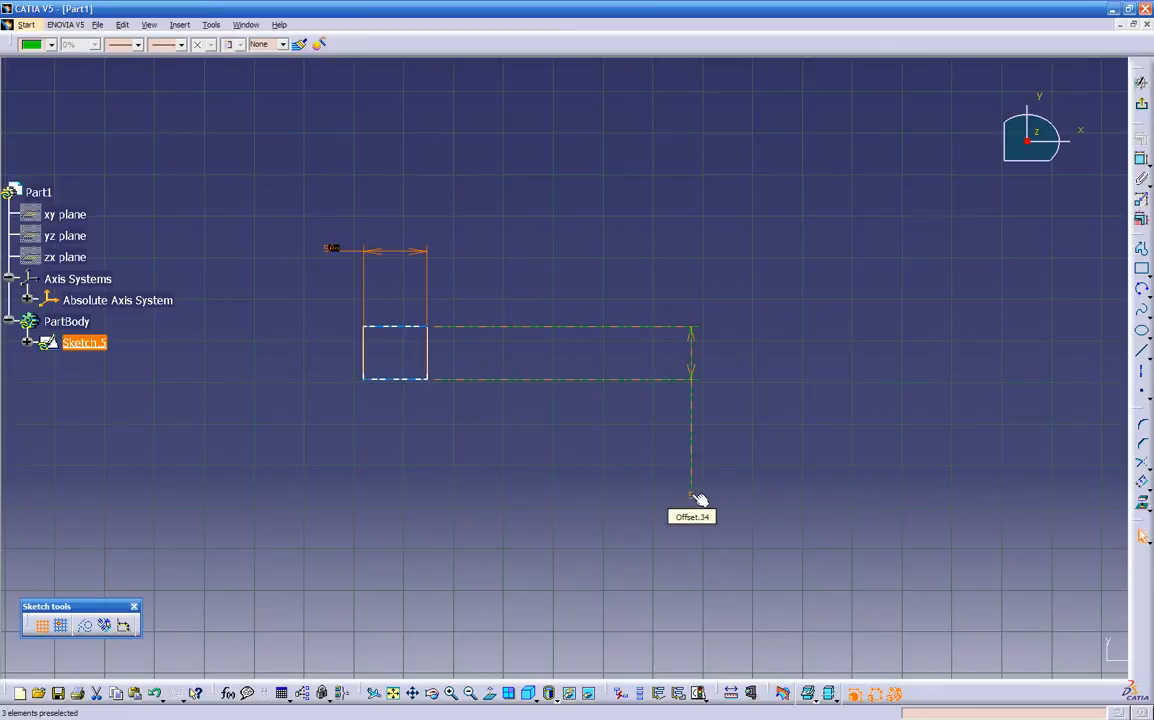
click(336, 250)
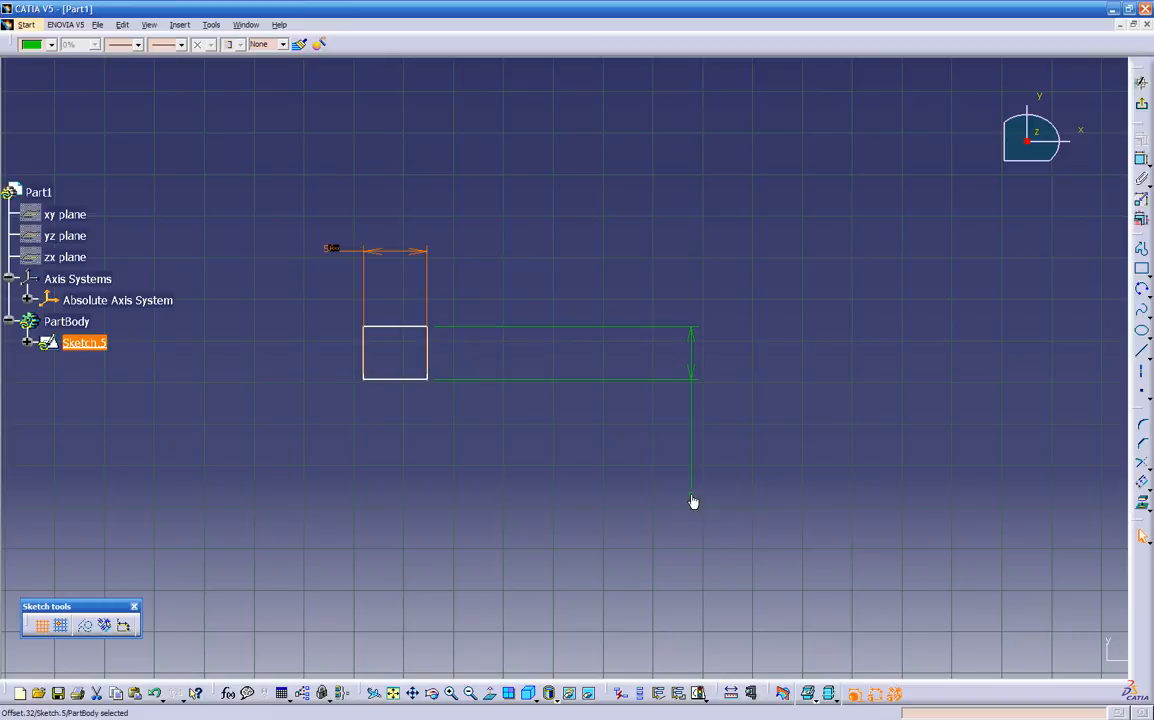
middle_drag(422, 448, 466, 497)
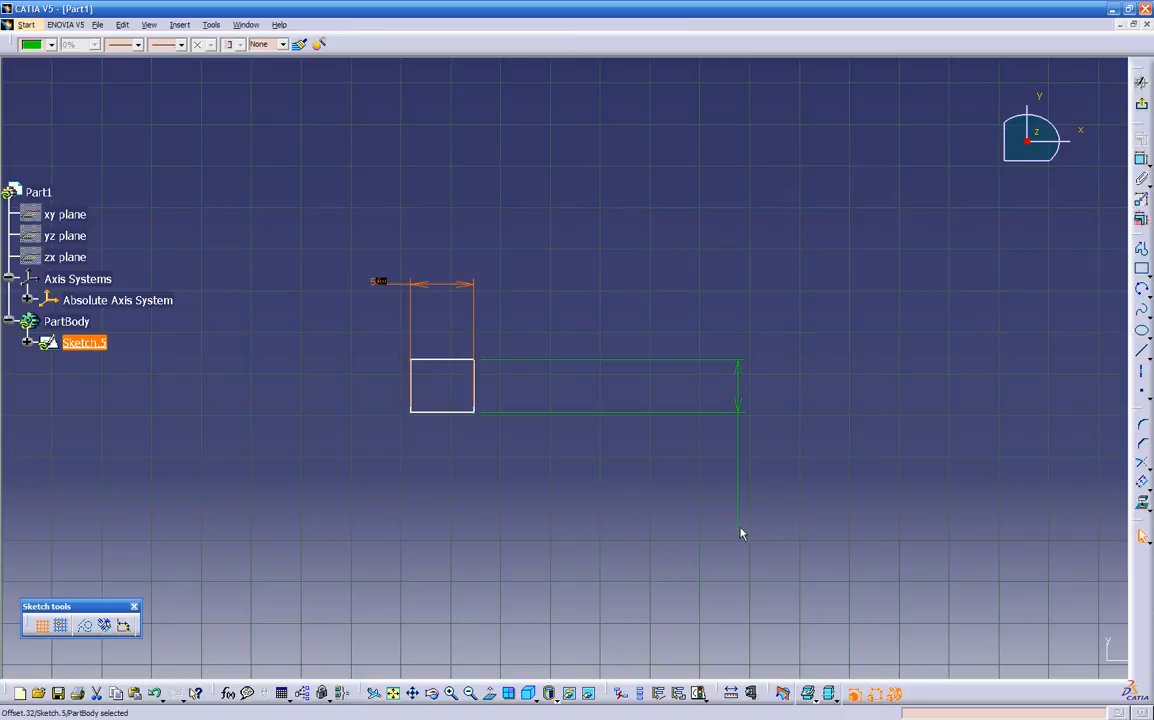
double_click(737, 402)
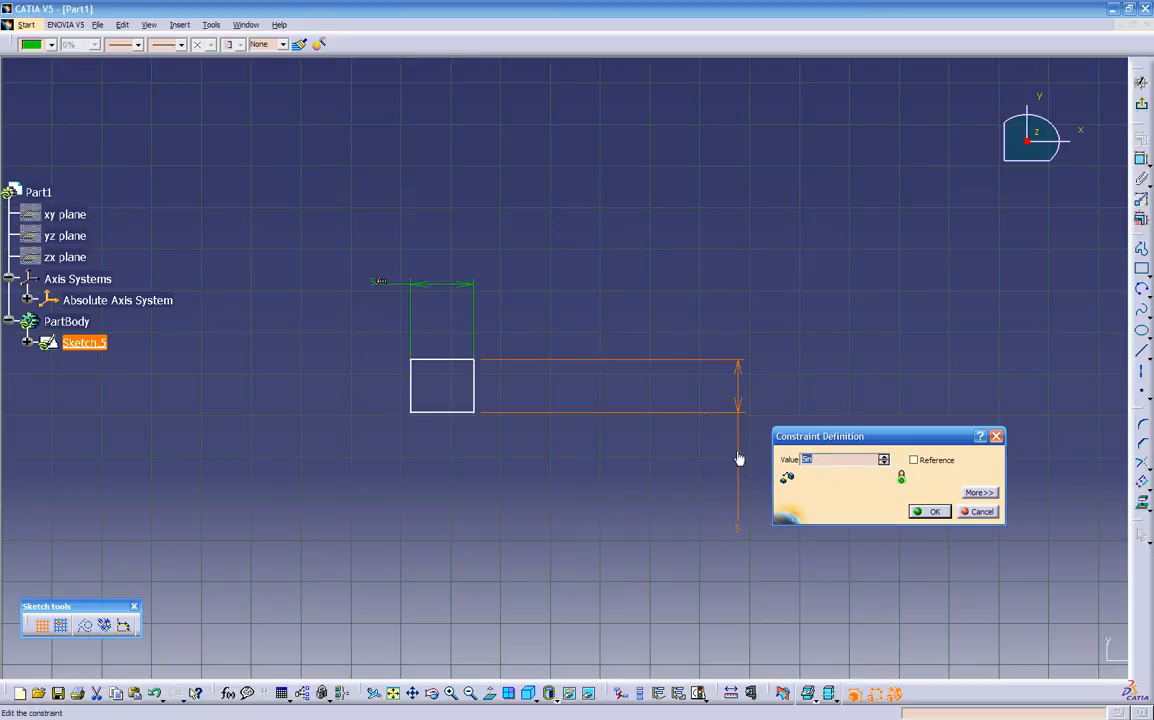
right_click(827, 459)
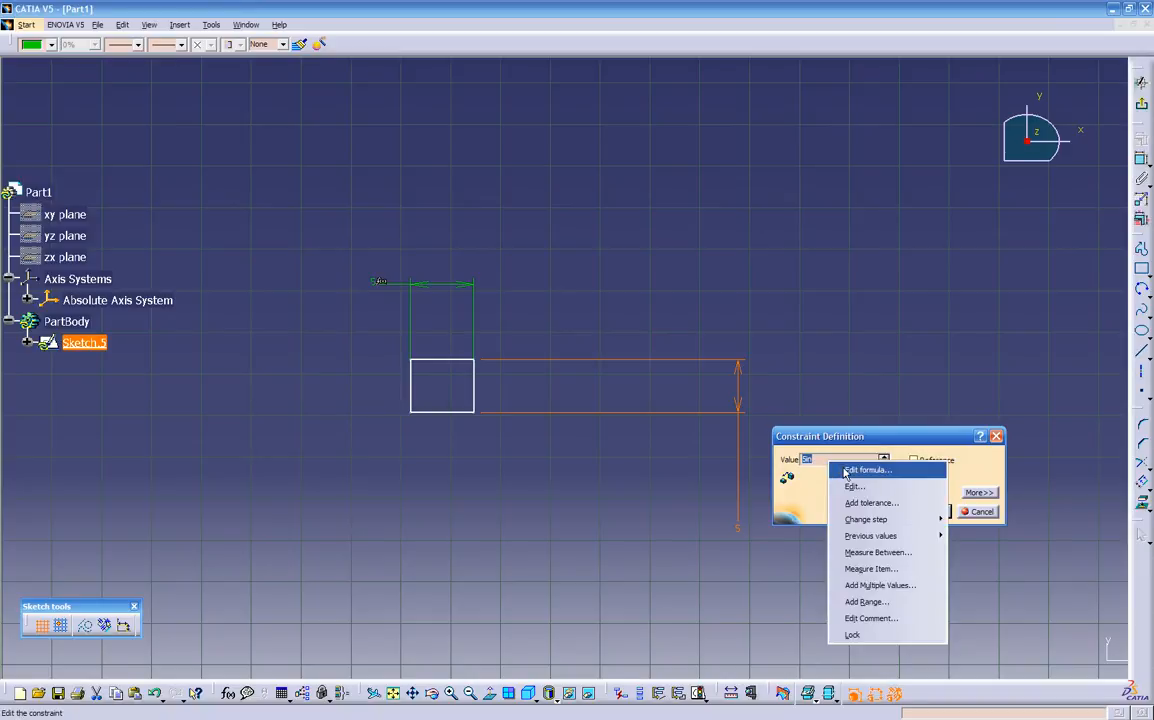
click(860, 469)
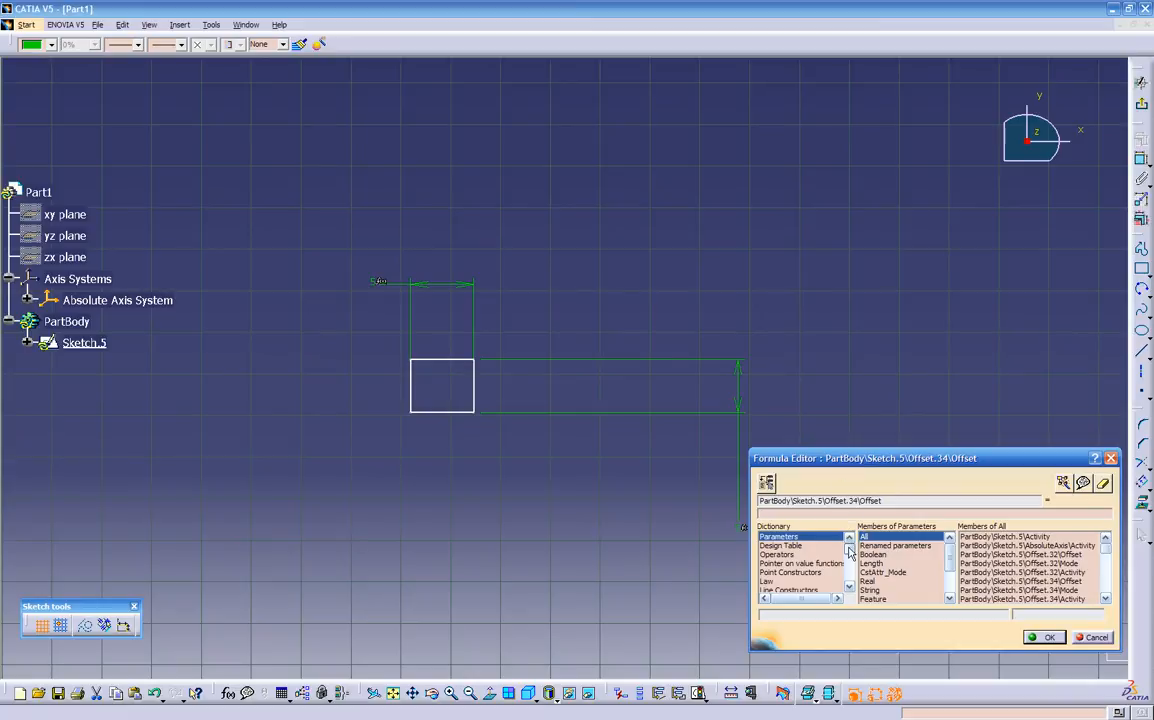
click(1094, 637)
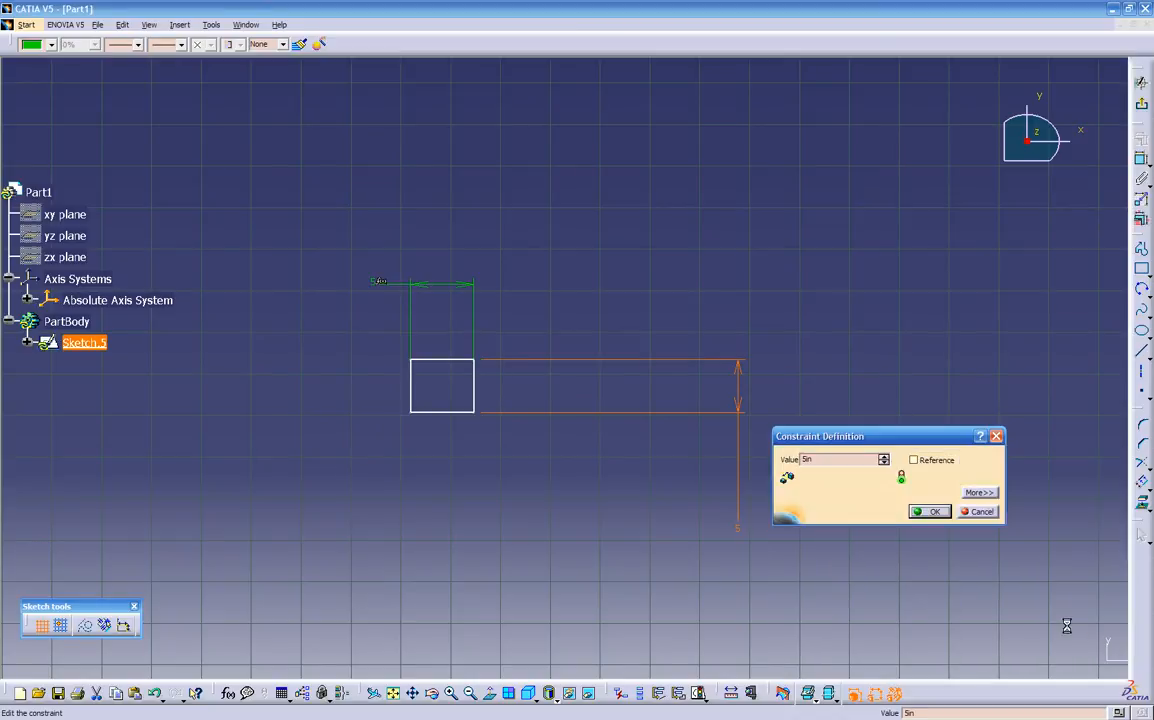
click(978, 513)
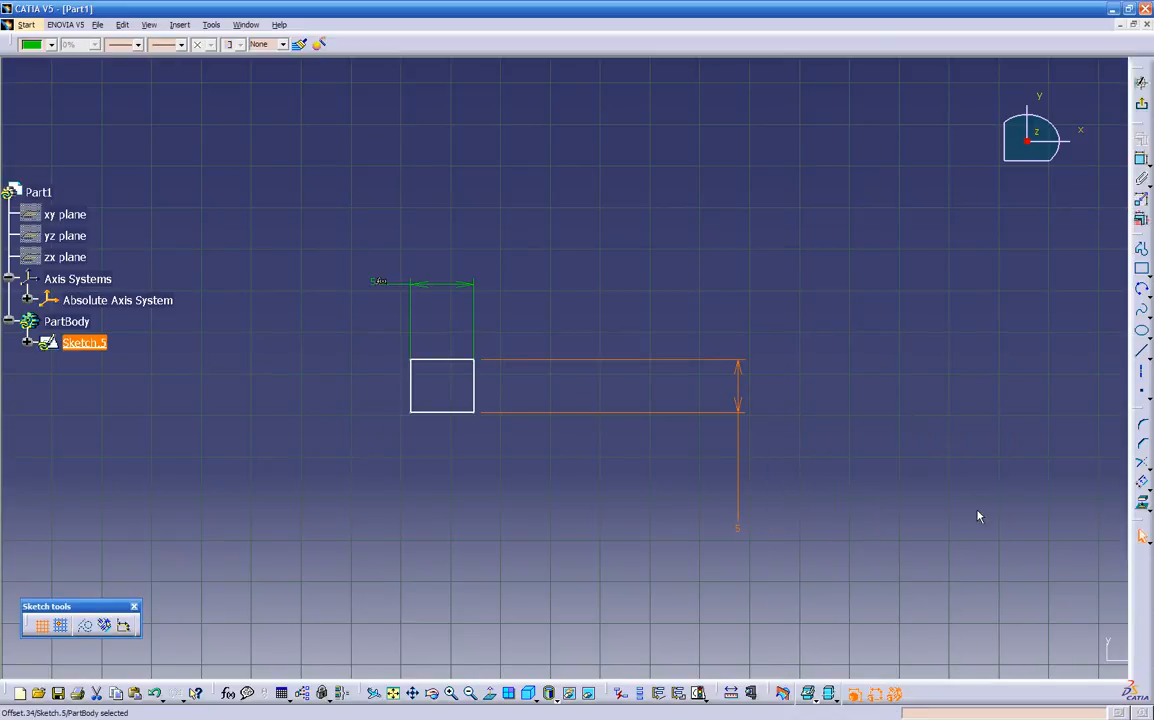
click(603, 562)
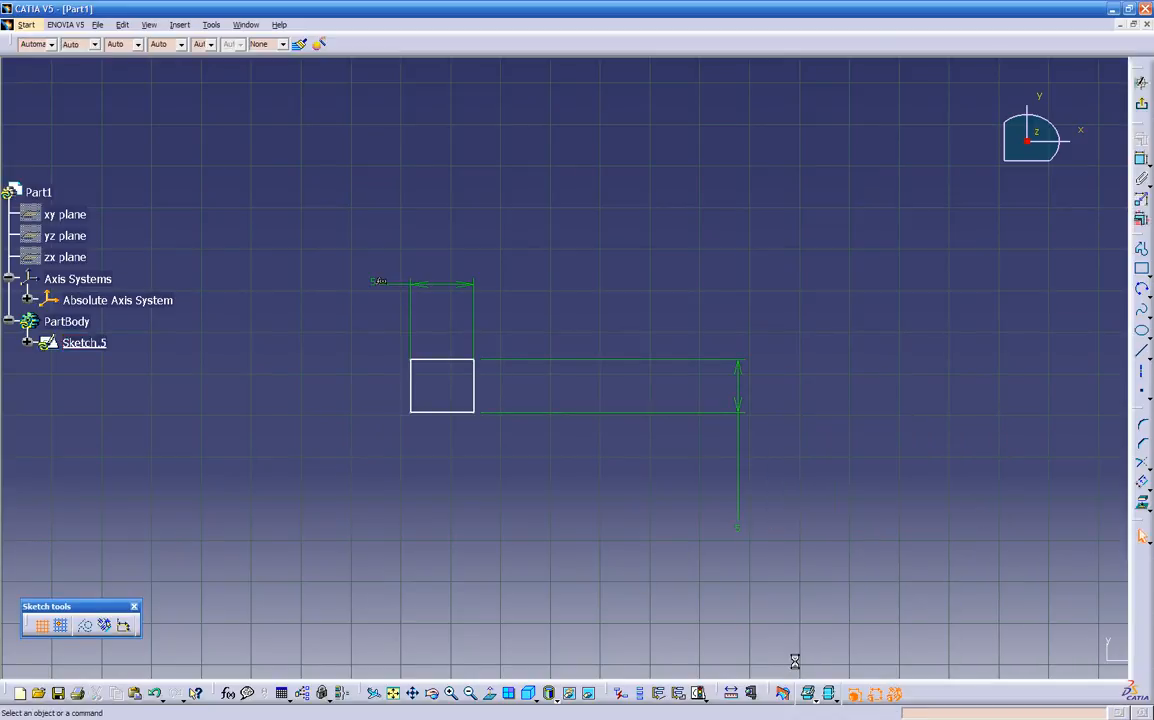
Create a new user parameter of type Length with a single value in the part's formulas
click(229, 697)
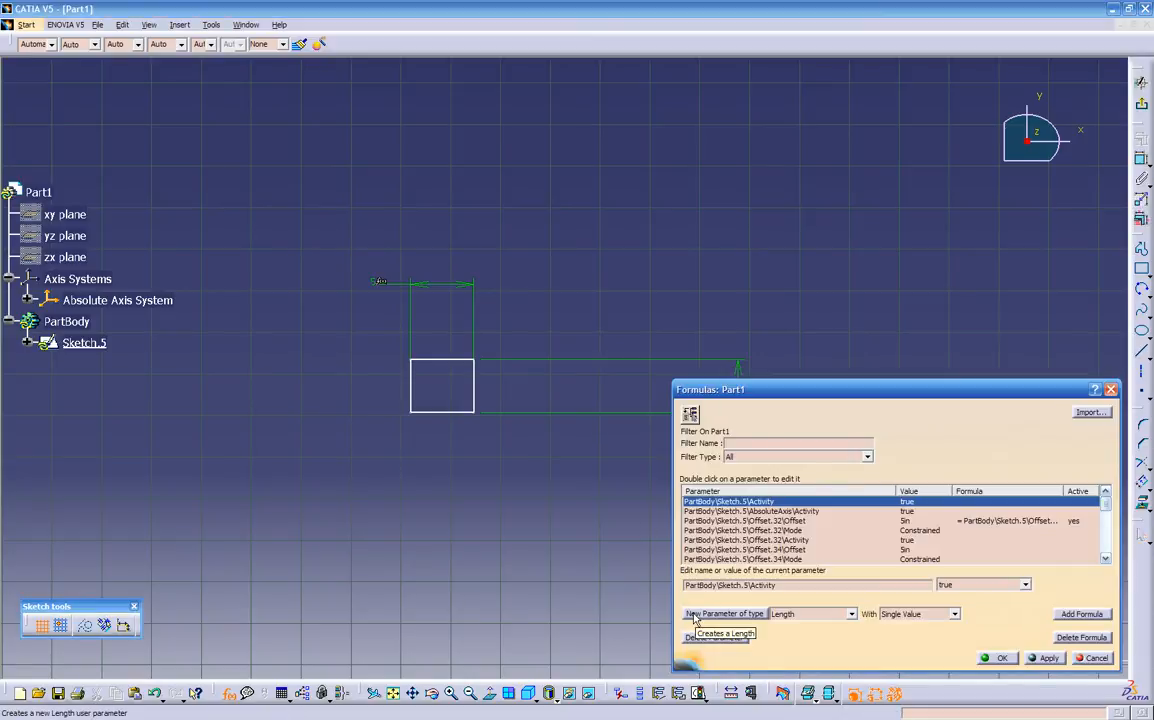
click(695, 614)
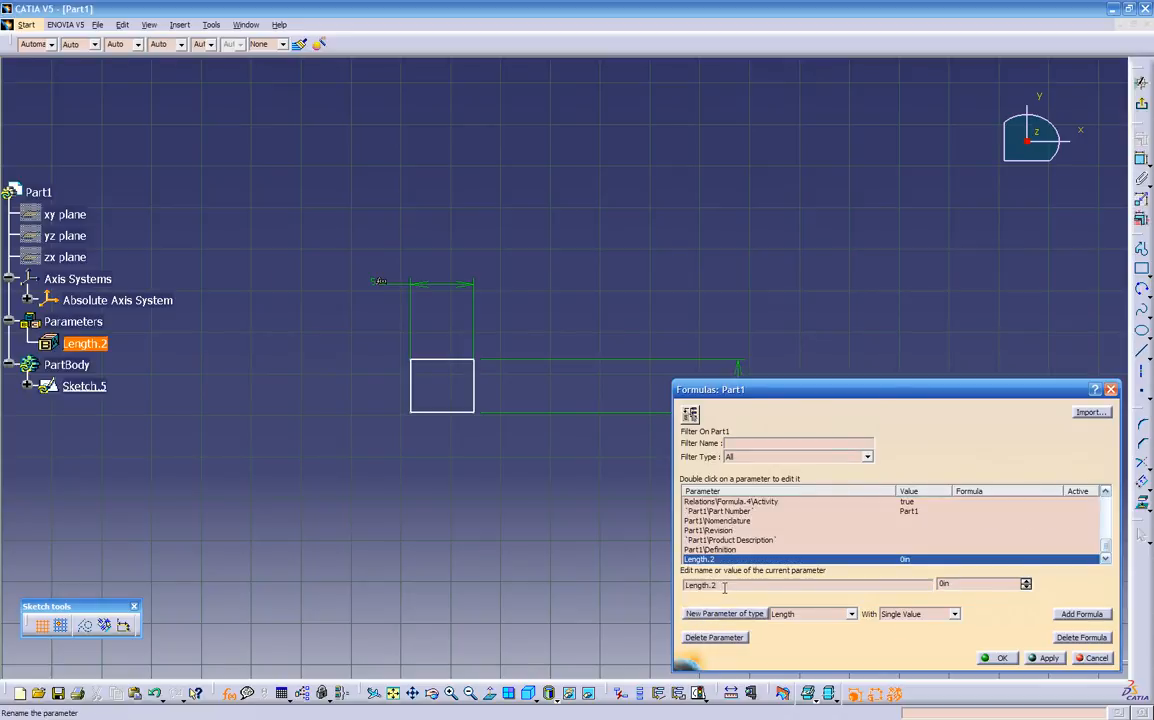
click(805, 614)
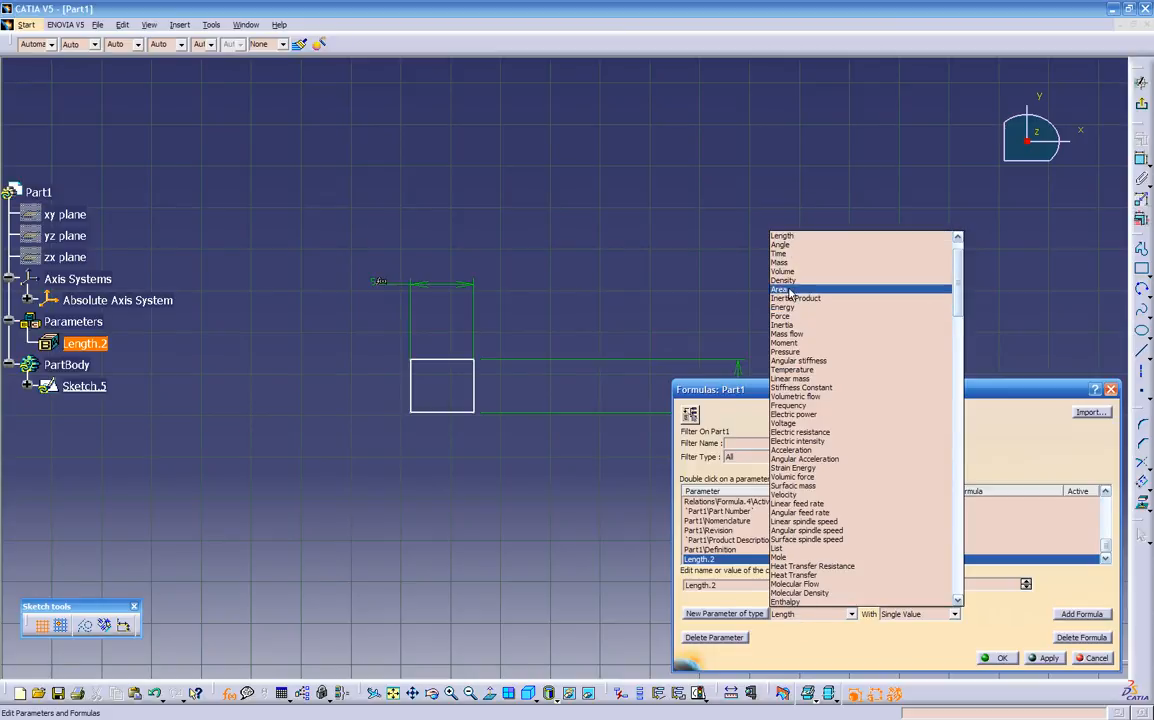
click(785, 237)
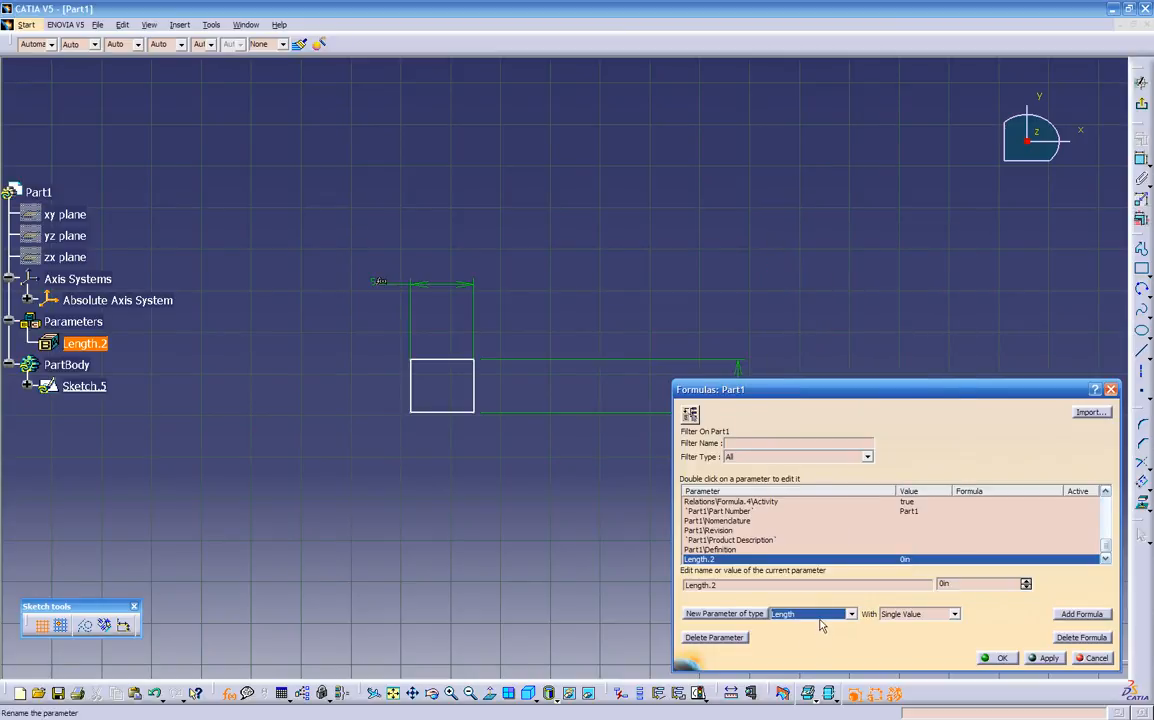
Rename the new length parameter as "length_ test", set its value to 10 in, and apply the change
drag(724, 586, 490, 589)
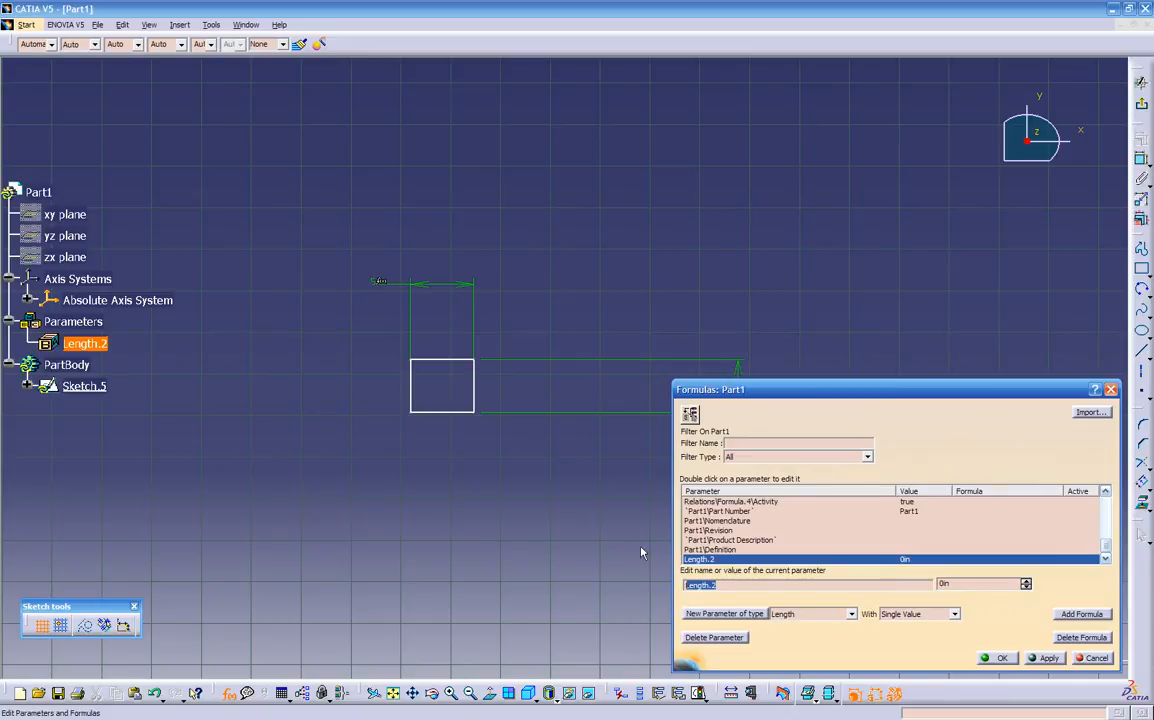
text(le)
key(Tab)
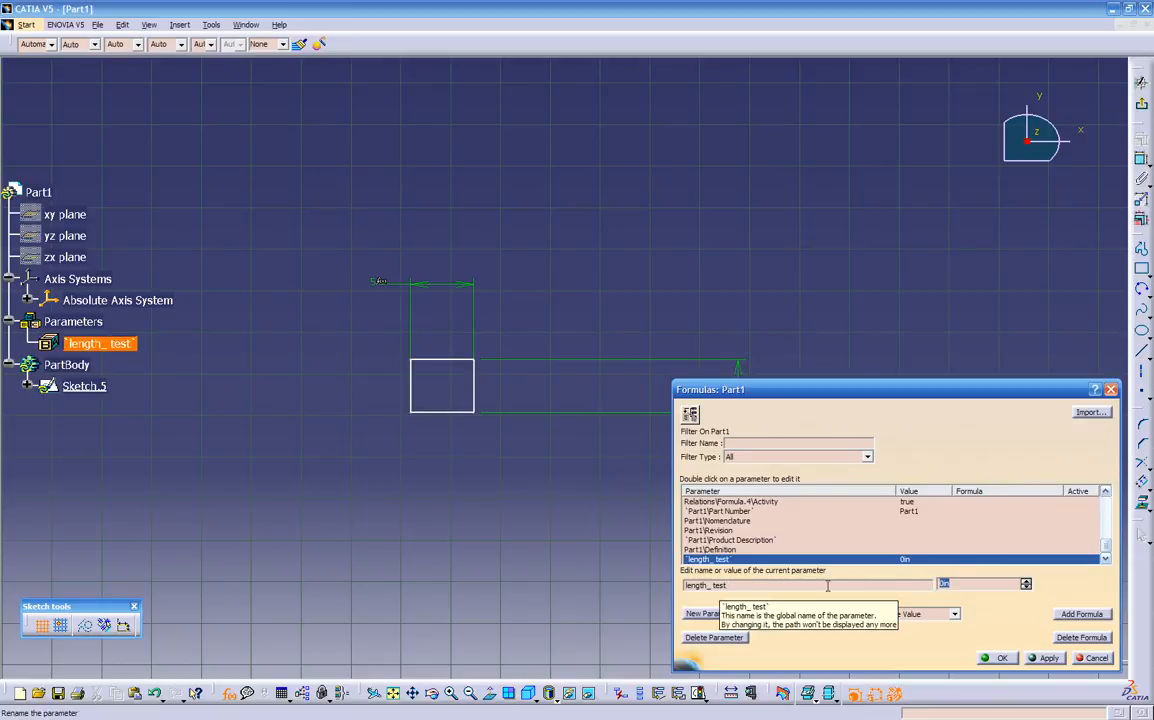
text(10)
key(Return)
click(1034, 659)
click(1000, 660)
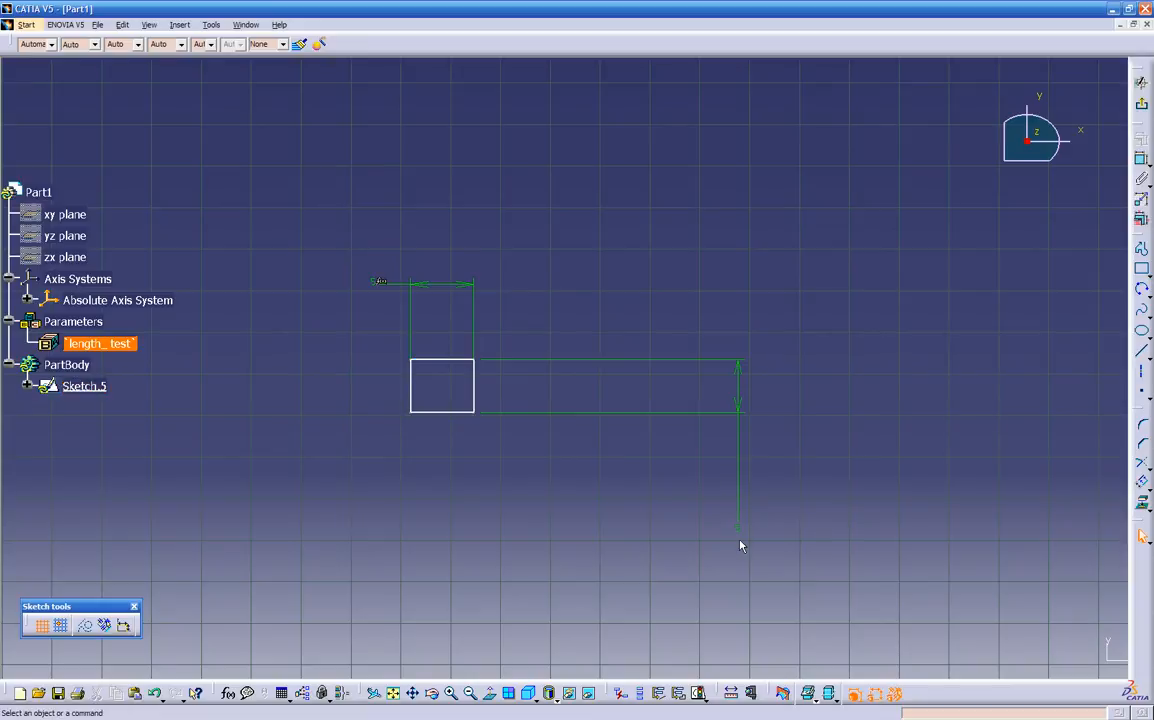
Link the rectangle's height dimension by formula to the length_ test parameter
double_click(740, 528)
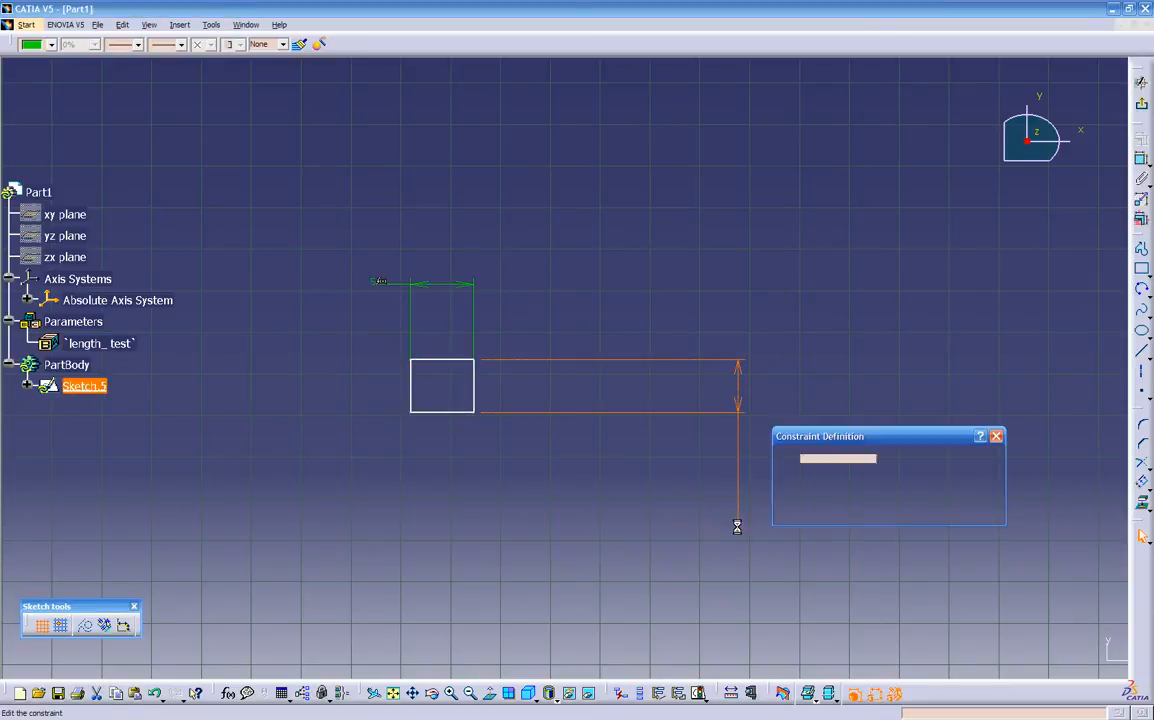
right_click(827, 463)
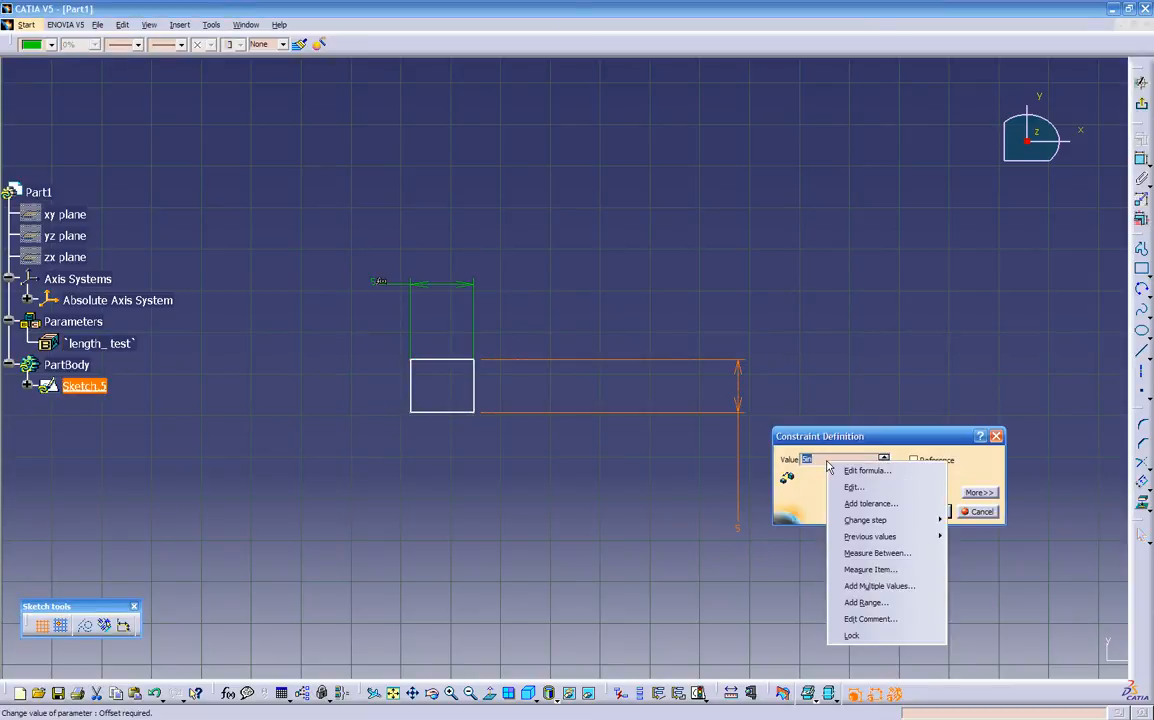
click(858, 470)
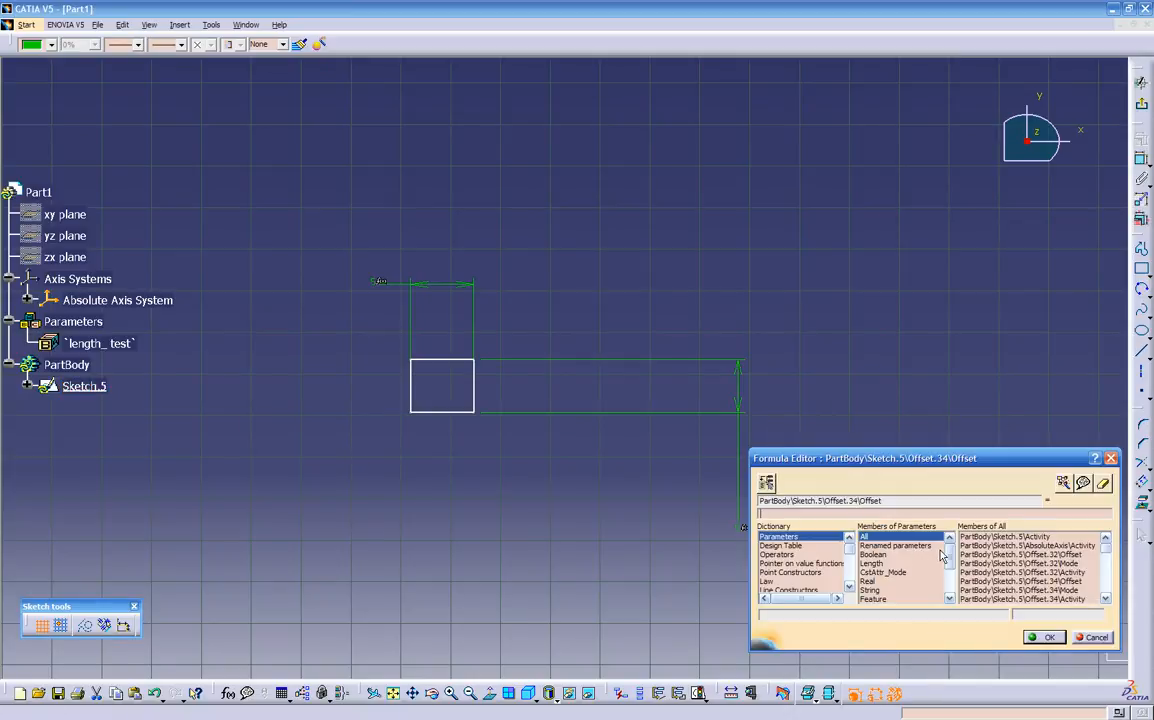
mouse_move(950, 557)
mouse_down()
mouse_move(950, 582)
mouse_move(950, 558)
mouse_up()
click(868, 554)
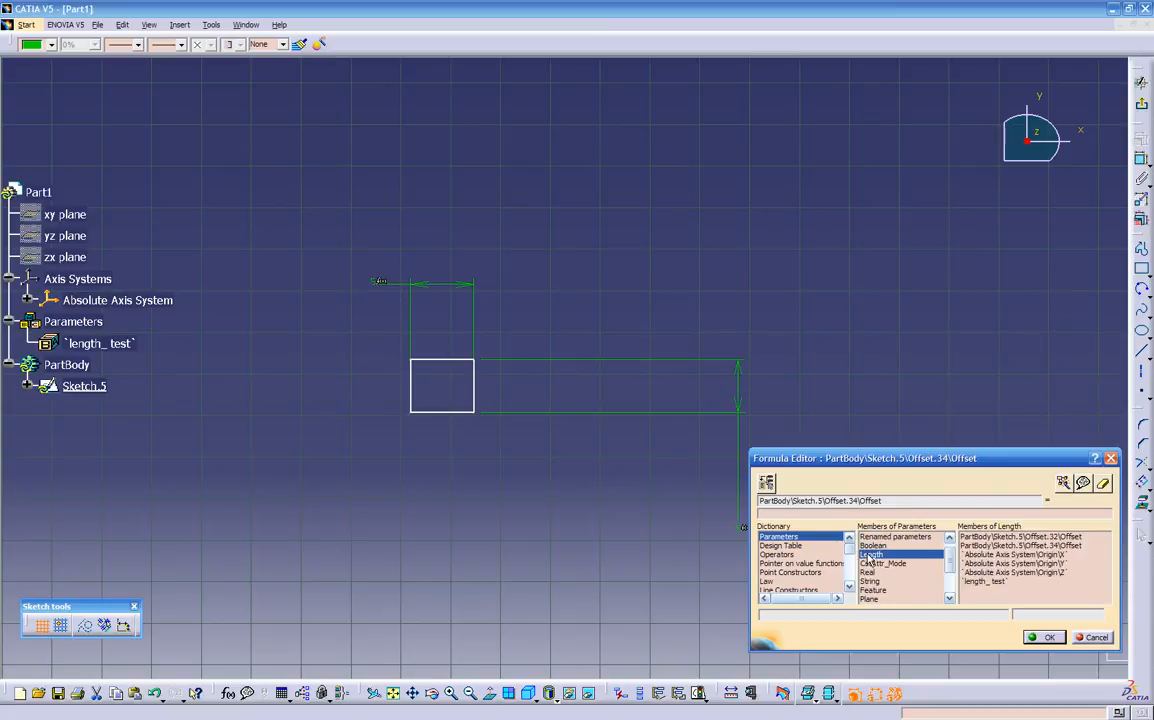
double_click(974, 586)
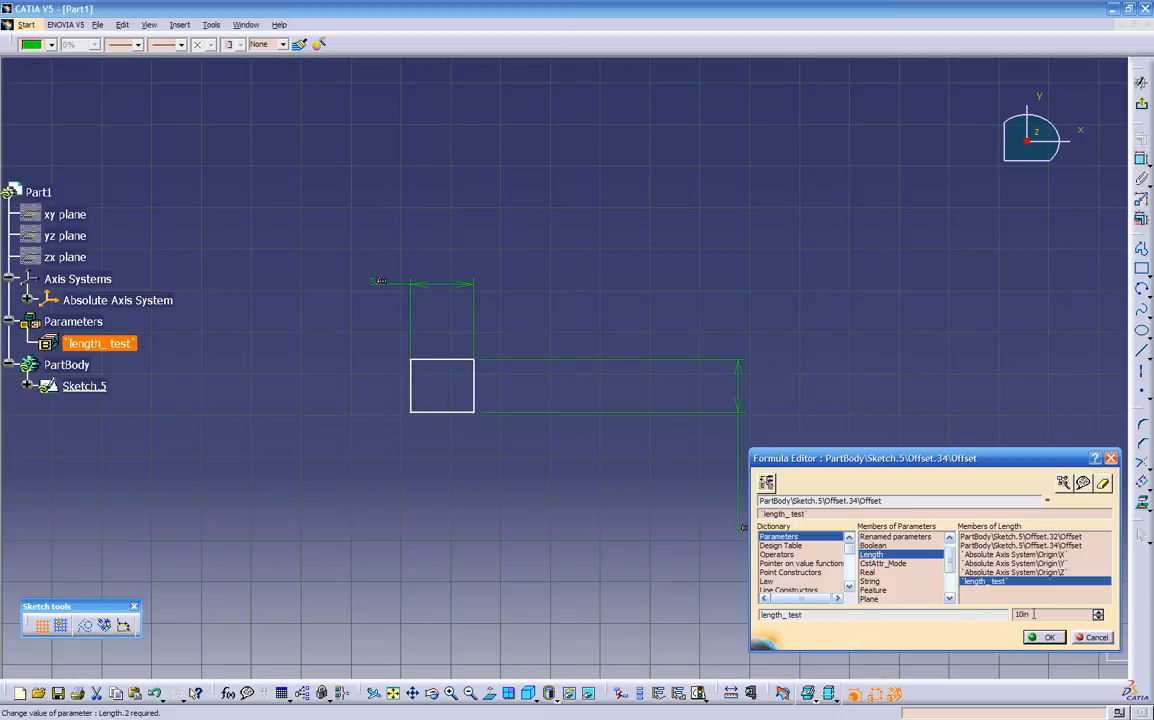
click(1042, 638)
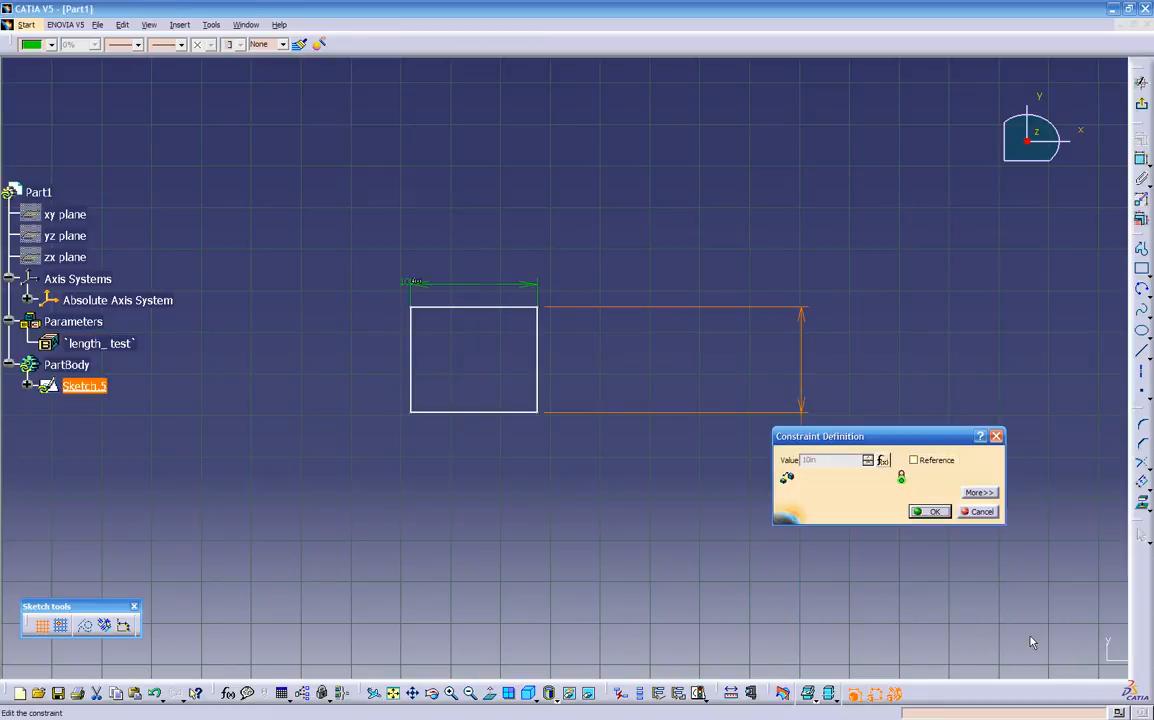
drag(860, 436, 575, 498)
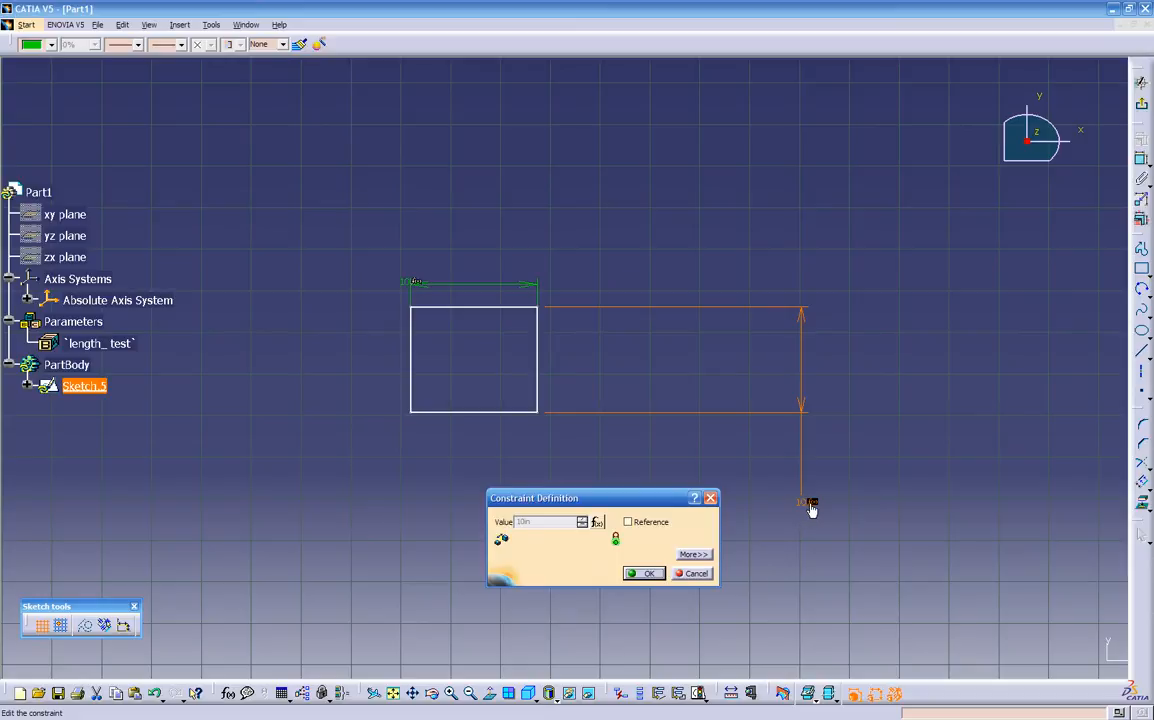
click(644, 573)
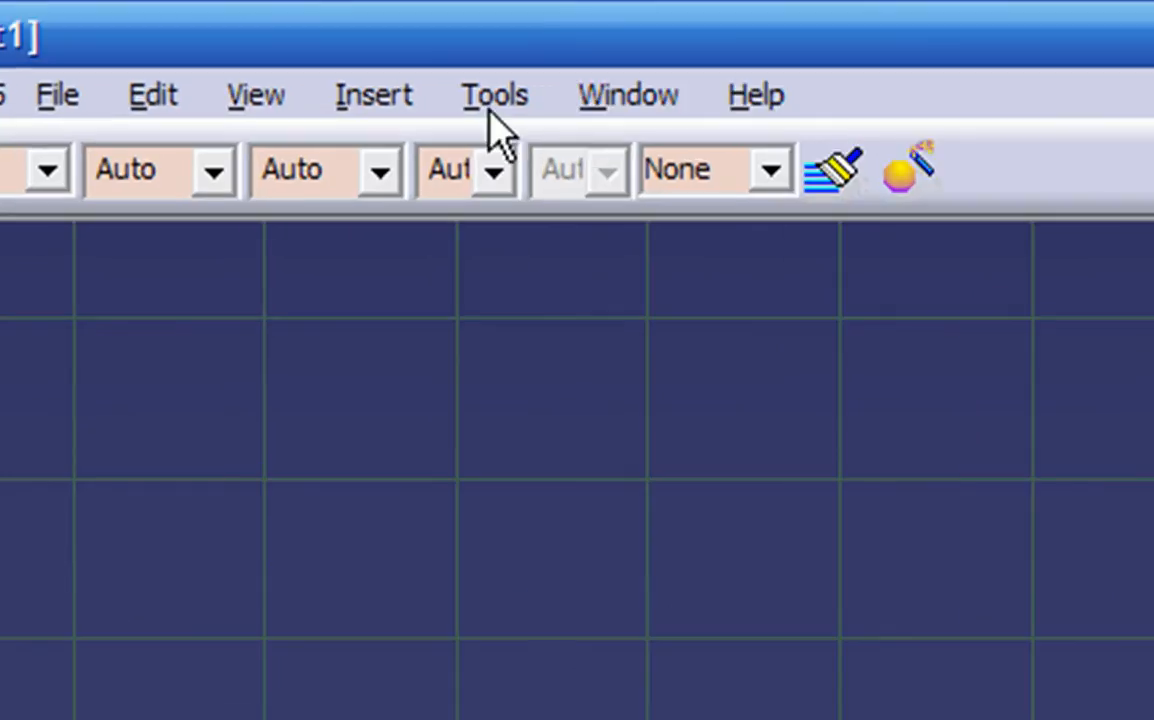
Turn off the display of Parameters in the specification tree in the Part Infrastructure options
click(211, 25)
click(560, 563)
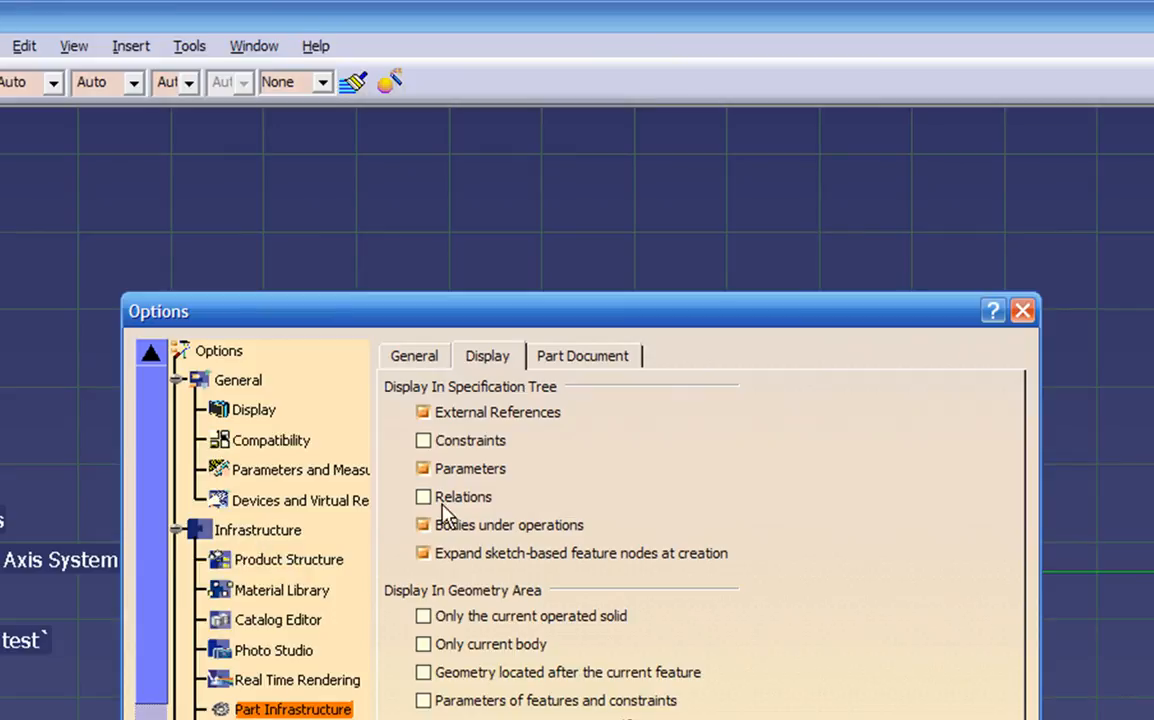
click(445, 470)
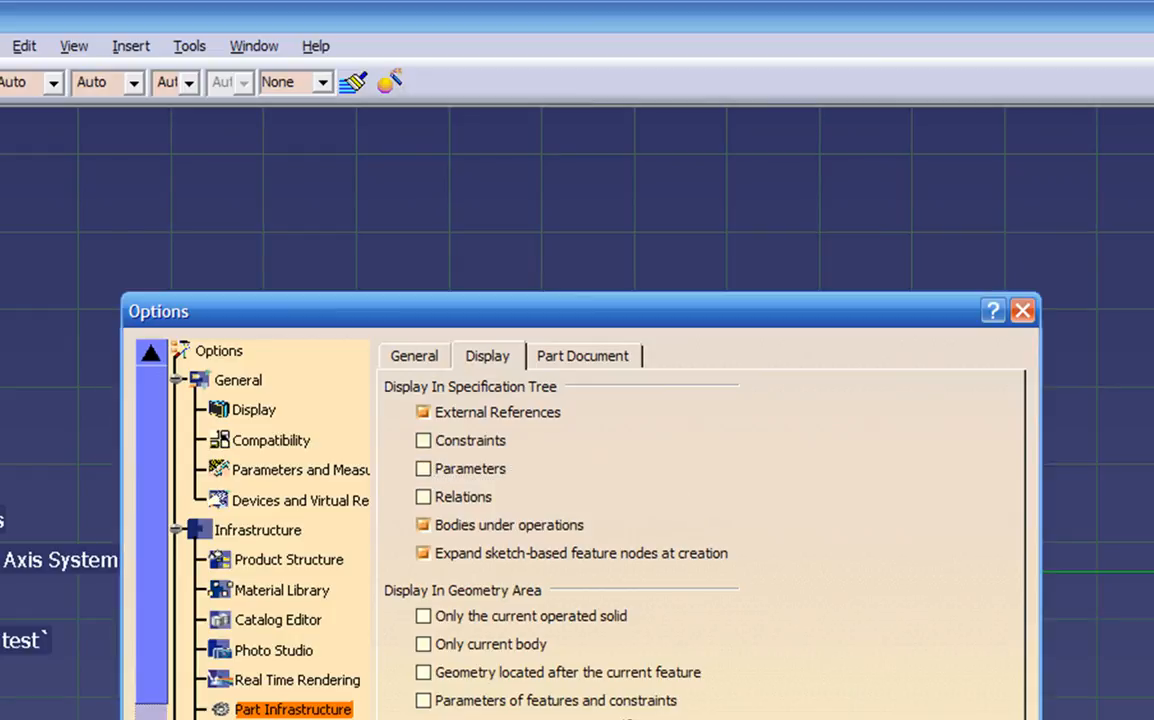
click(839, 715)
scroll(263, 379, up, 3)
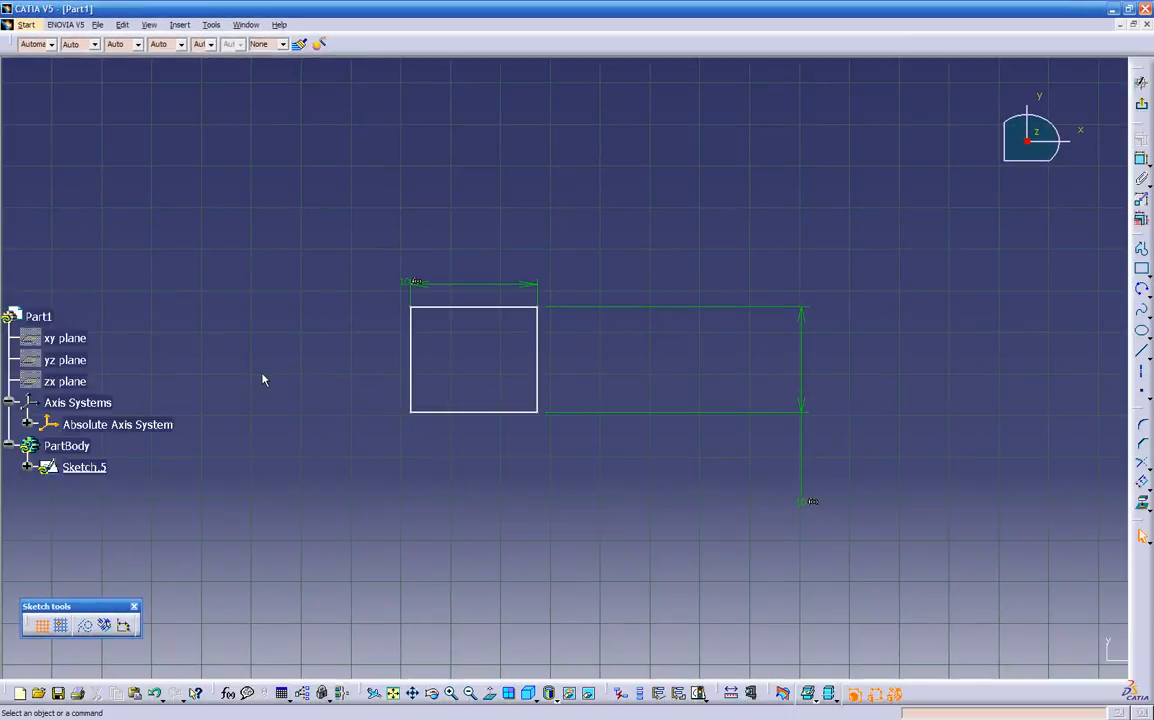
scroll(263, 379, down, 3)
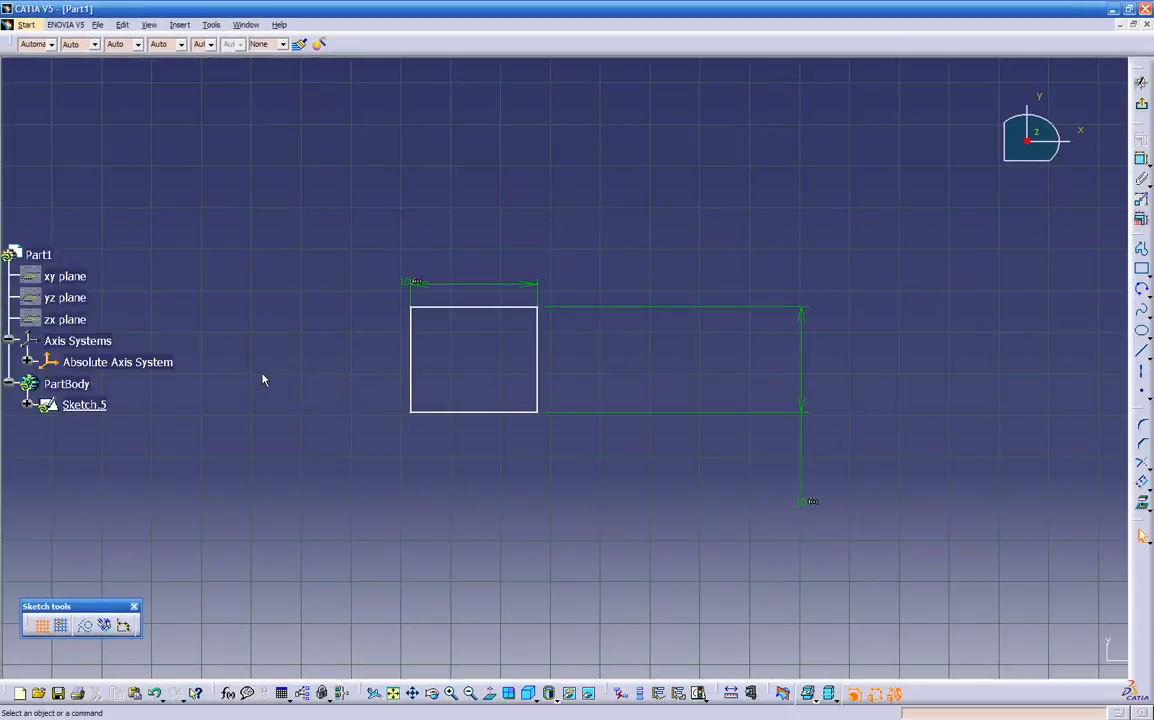
Turn the display of Parameters in the specification tree back on in the Part Infrastructure options
click(211, 25)
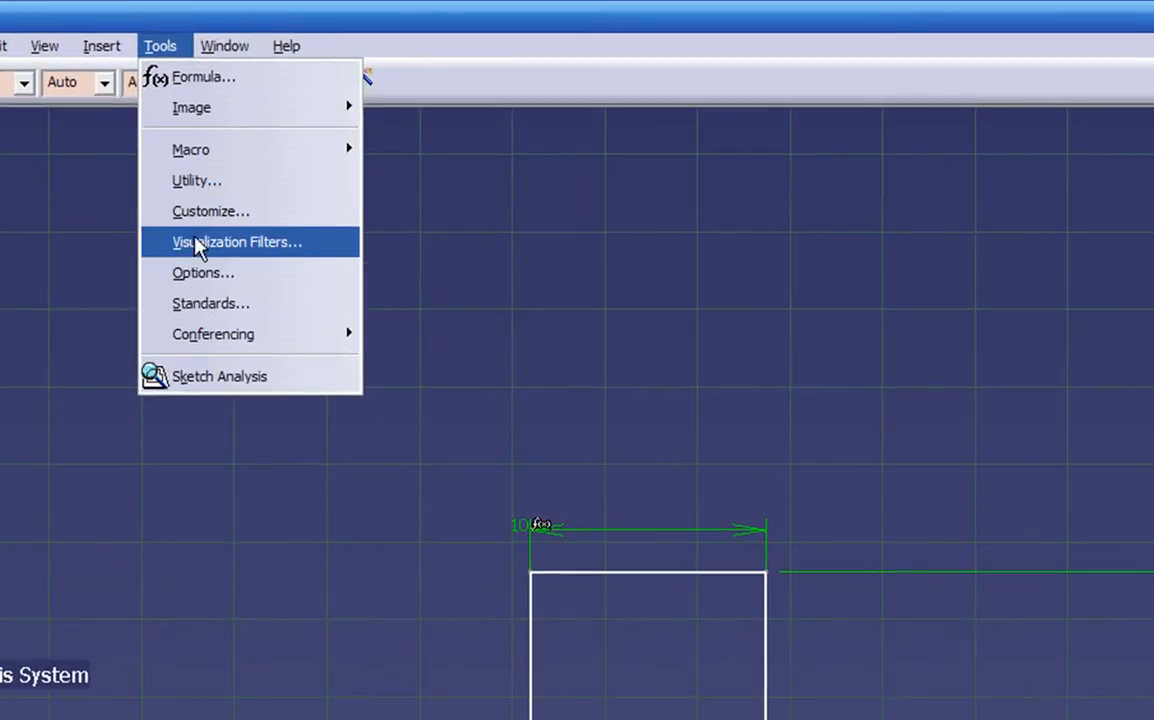
click(185, 273)
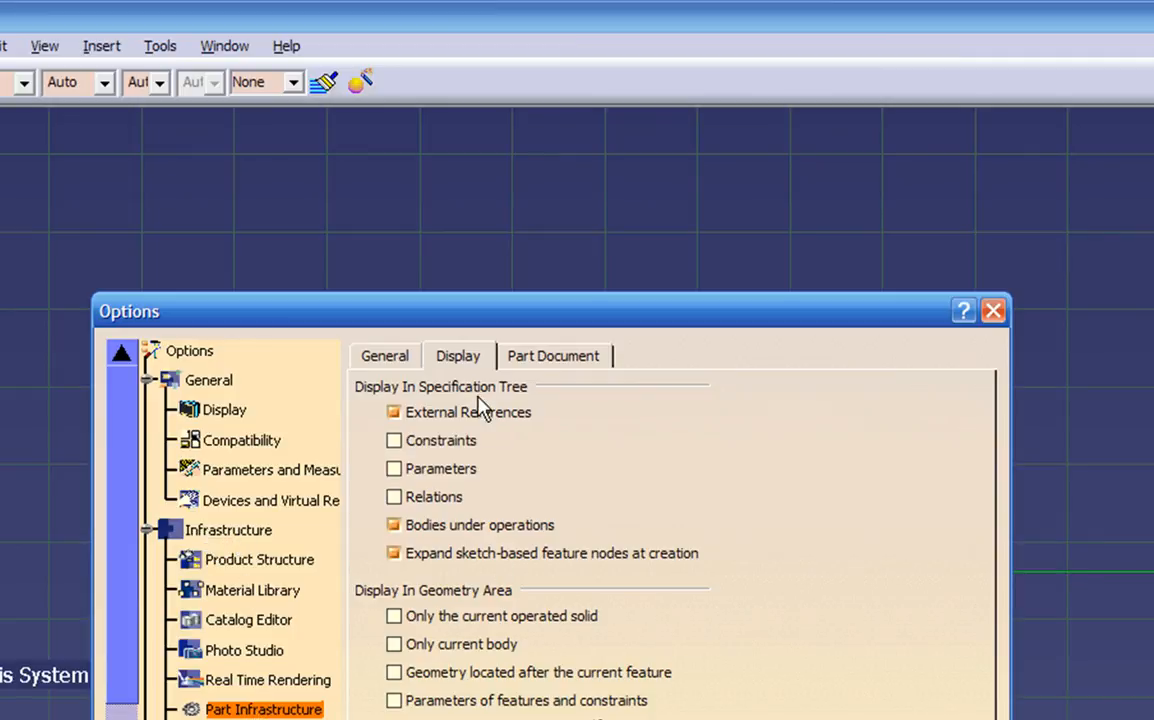
click(406, 469)
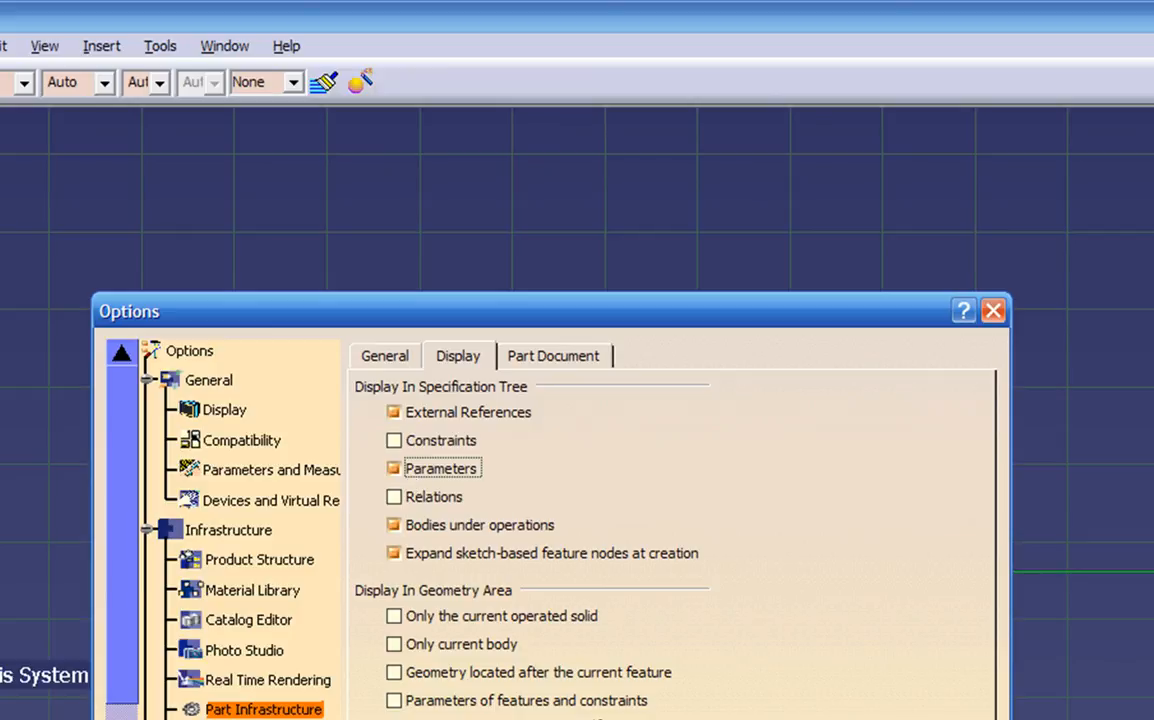
click(589, 518)
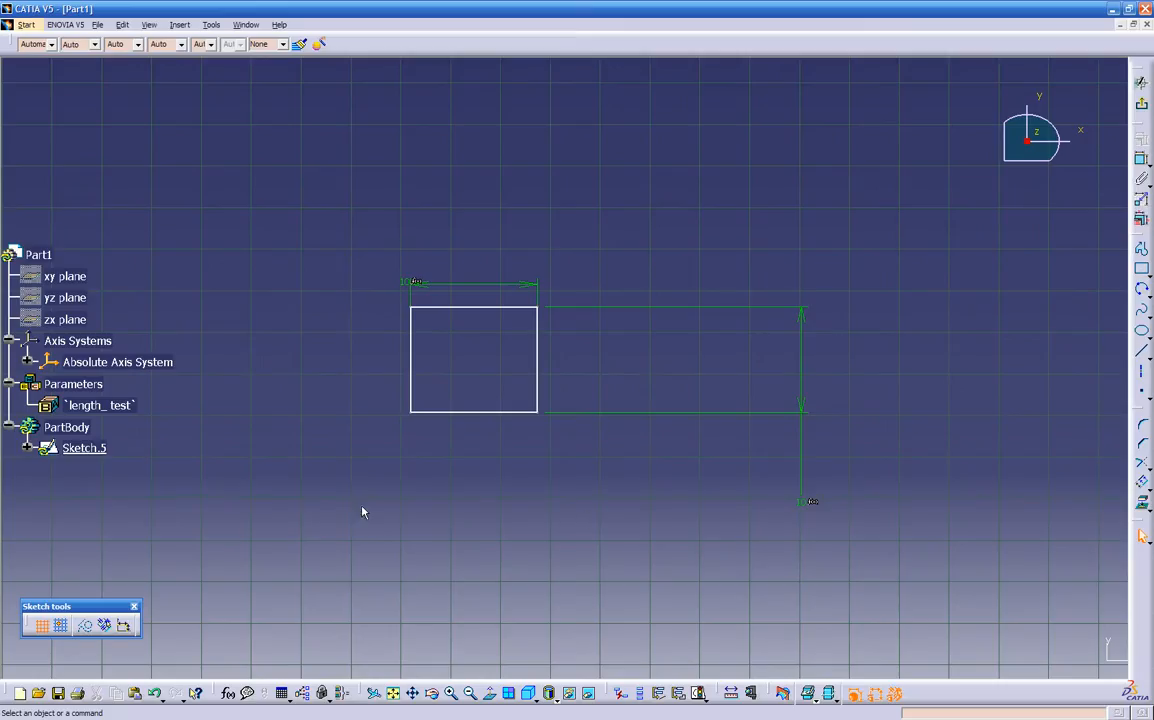
Leave the sketch and set the length_ test parameter to 50 in
click(117, 407)
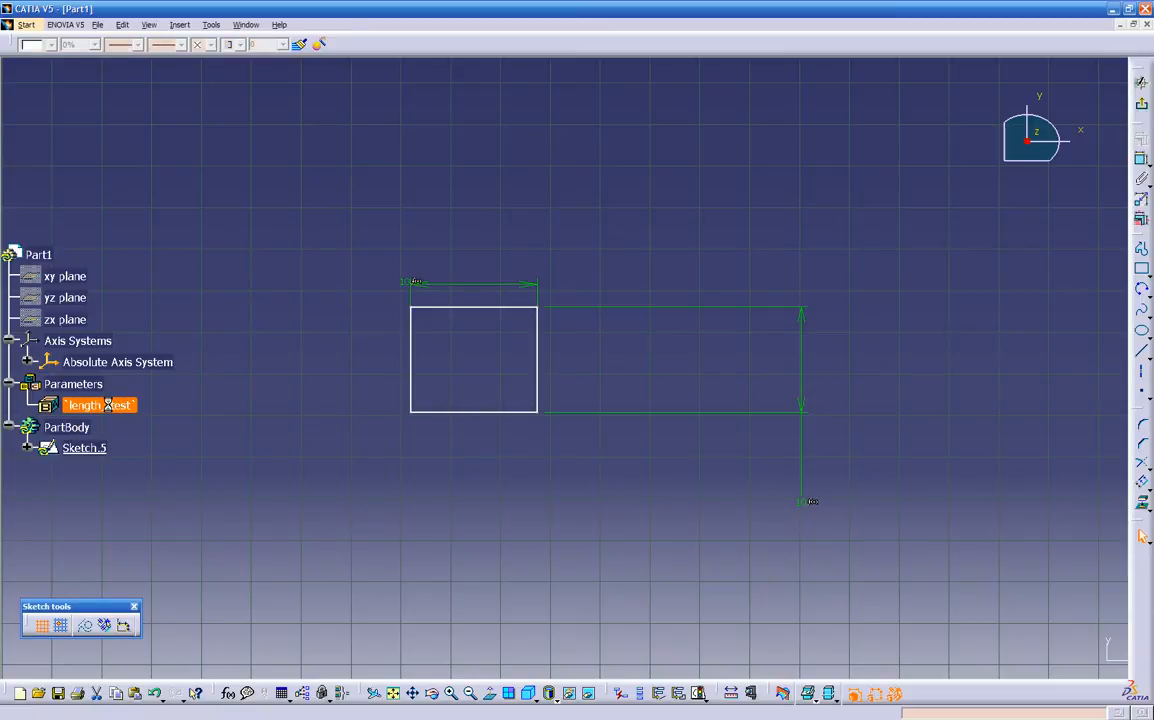
mouse_move(202, 430)
middle_down()
mouse_move(267, 396)
mouse_move(258, 458)
mouse_move(275, 416)
mouse_move(320, 413)
mouse_move(374, 474)
mouse_move(510, 428)
mouse_move(416, 626)
mouse_move(425, 484)
mouse_move(569, 507)
mouse_move(600, 461)
mouse_move(636, 450)
middle_up()
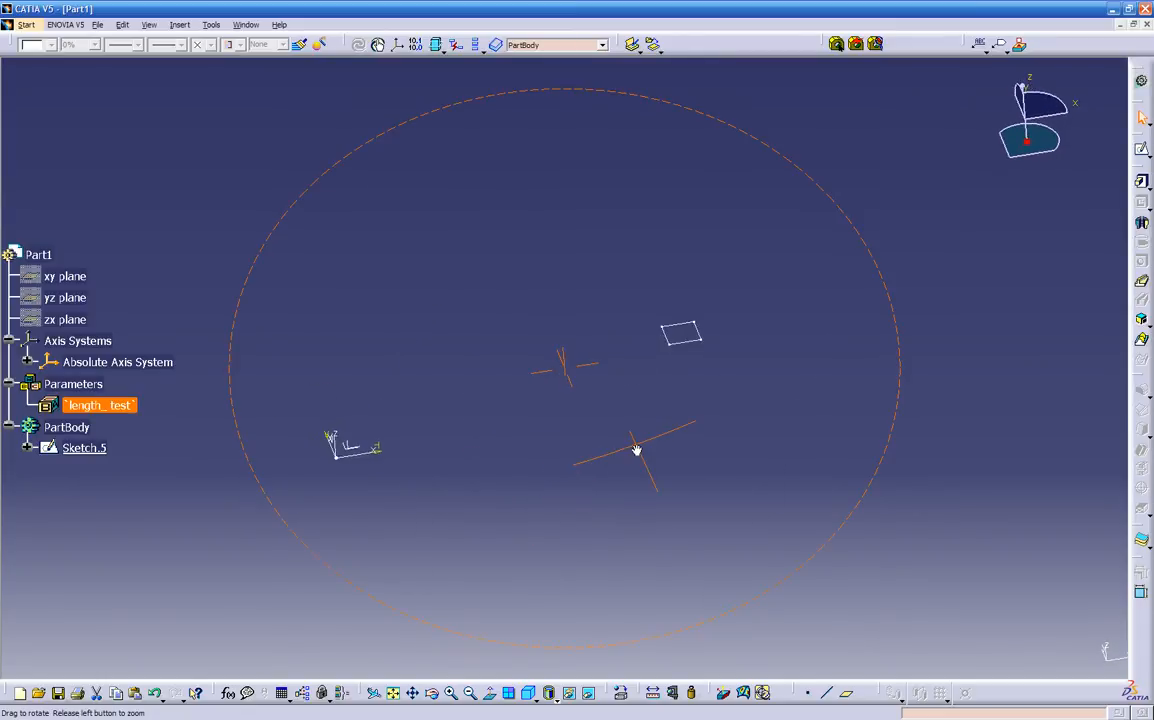
double_click(119, 406)
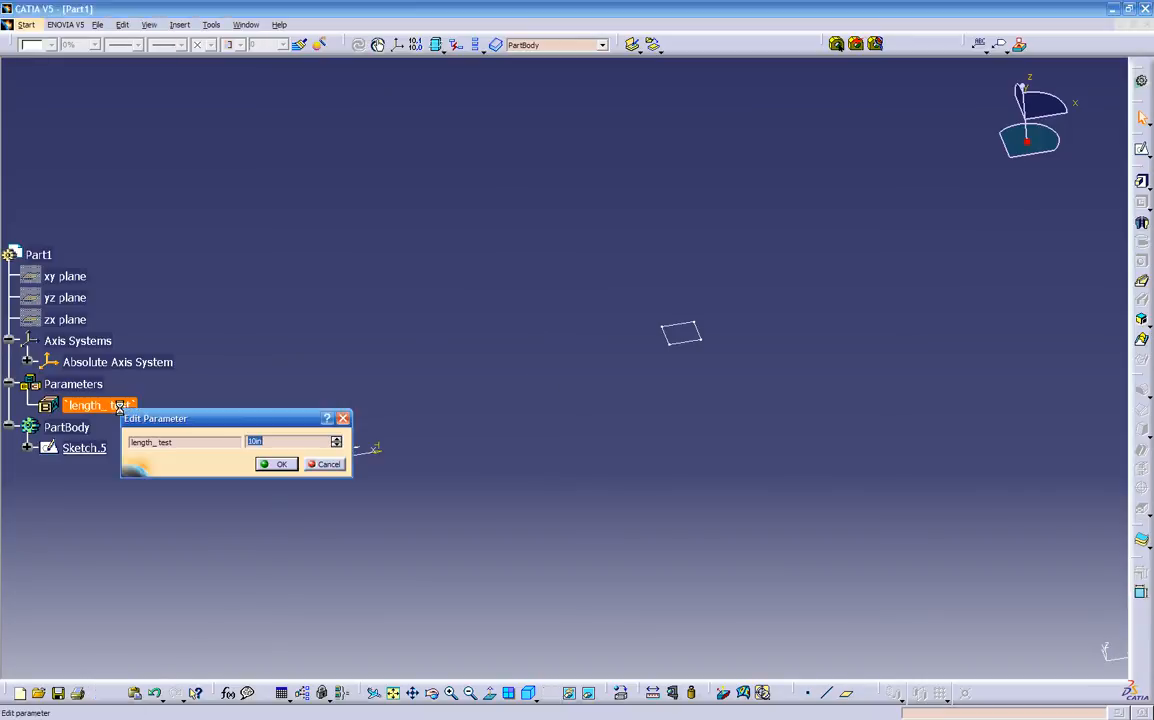
drag(184, 421, 184, 488)
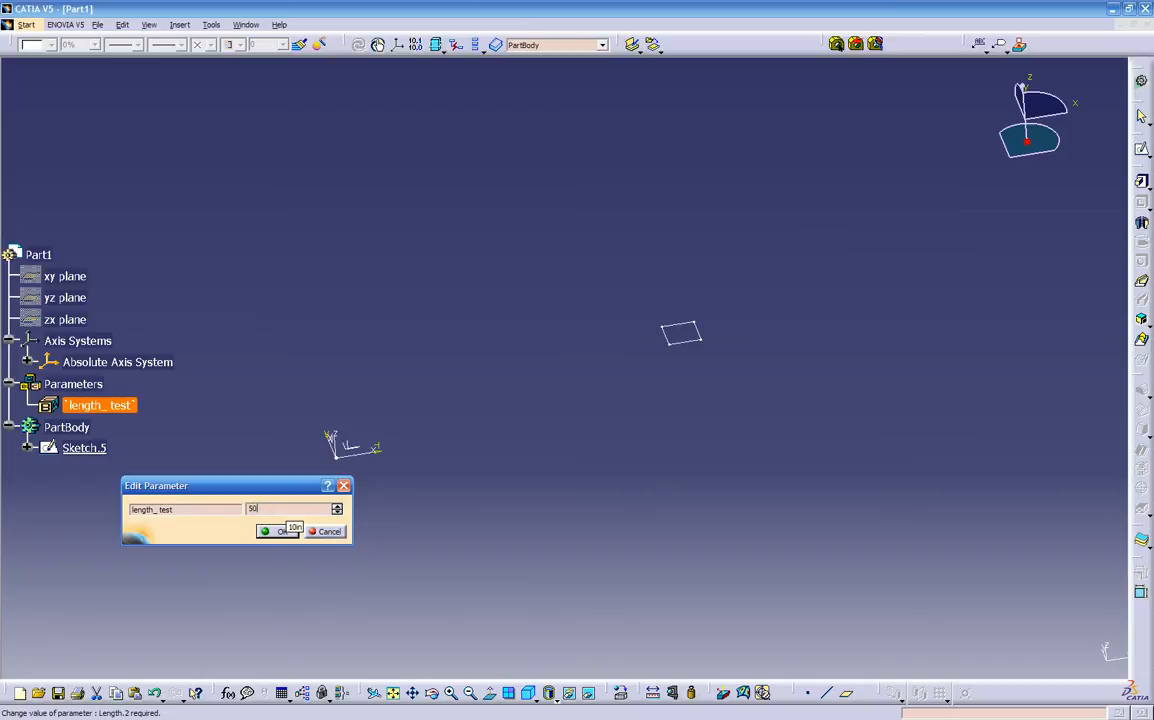
text(50)
click(276, 531)
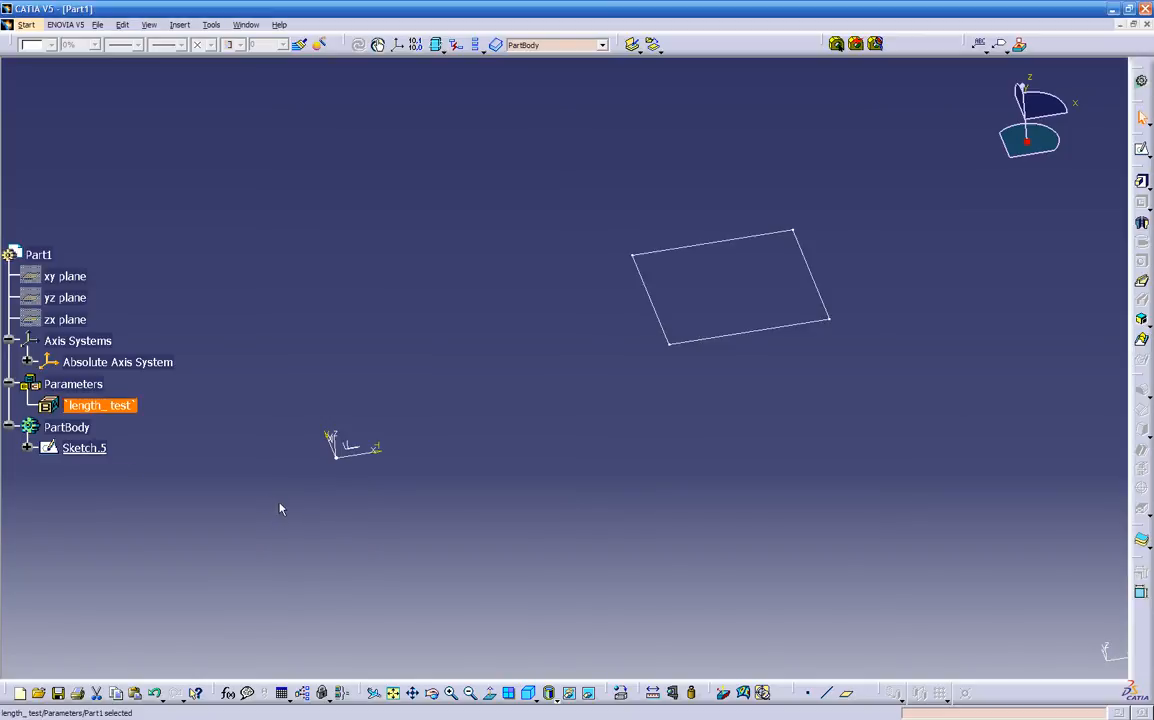
Pad the rectangle sketch with a length of 15 in
middle_drag(355, 505, 188, 451)
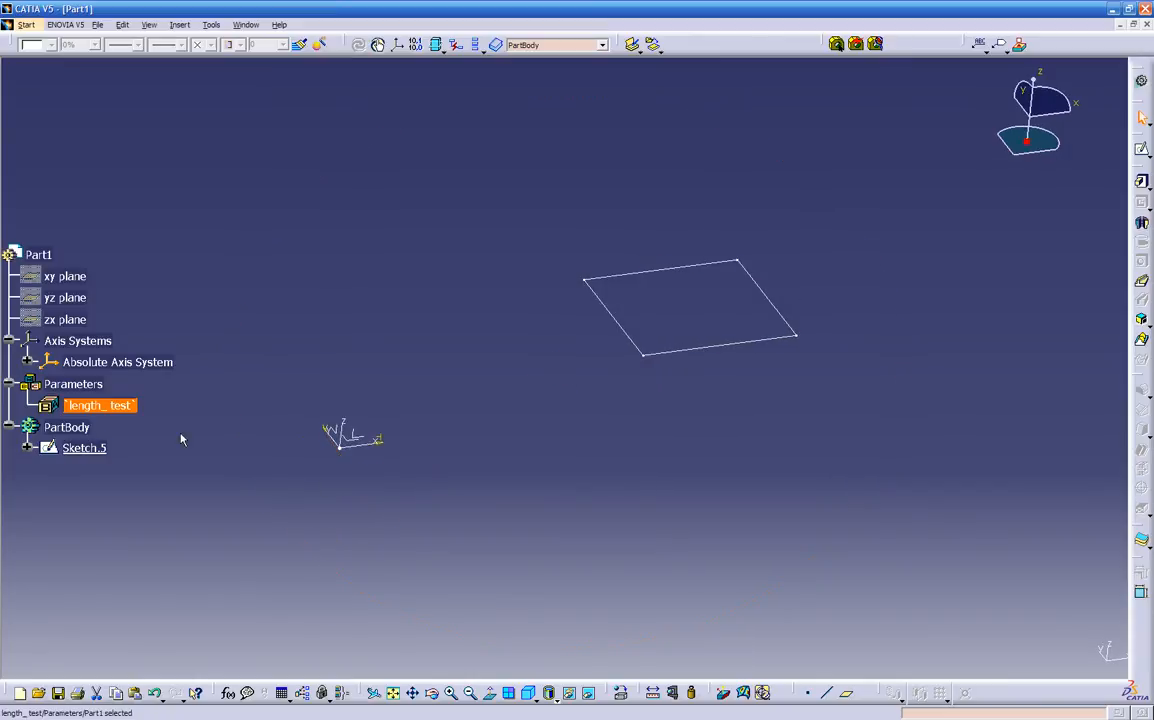
click(738, 344)
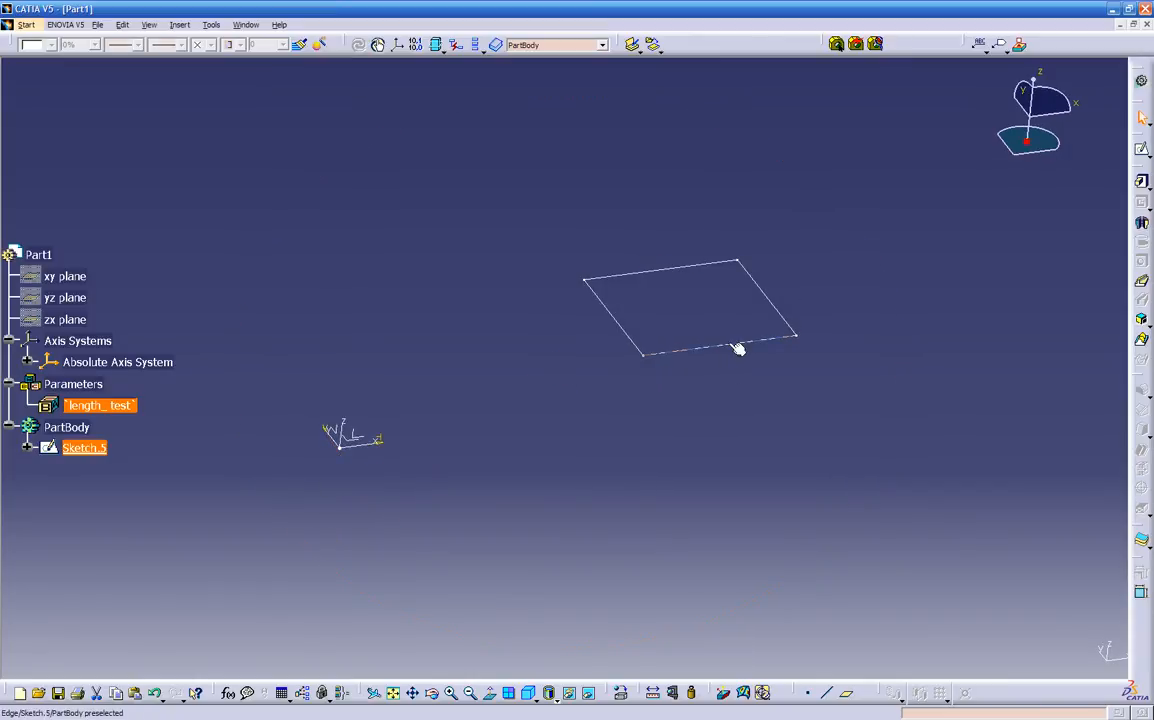
click(1142, 184)
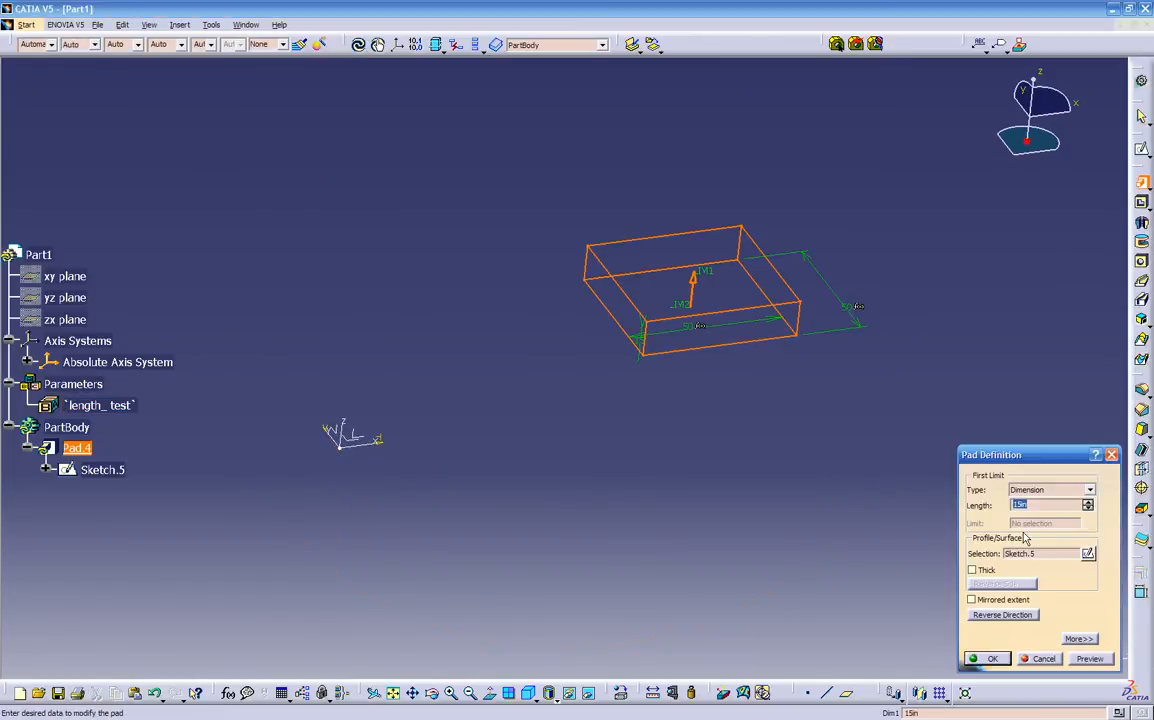
click(983, 657)
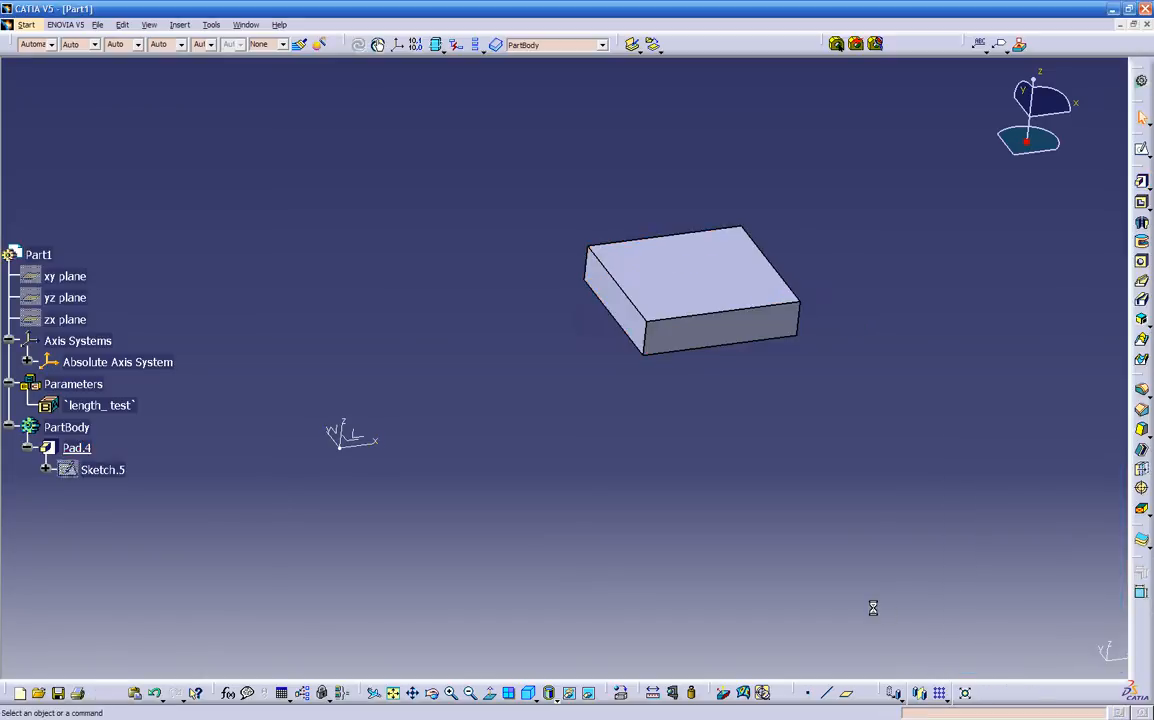
Set the length_ test parameter that drives the padded block to 20 in
double_click(99, 405)
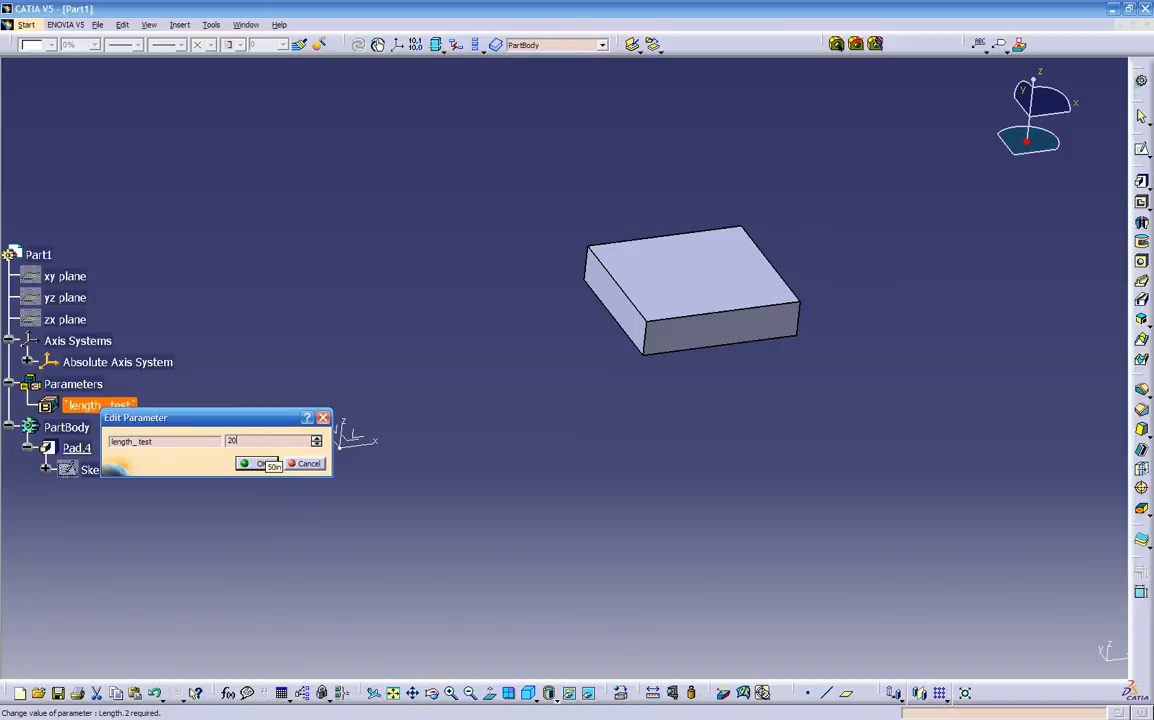
text(20)
click(258, 463)
mouse_move(385, 505)
middle_down()
mouse_move(466, 489)
mouse_move(474, 443)
mouse_move(395, 491)
mouse_move(299, 510)
mouse_move(288, 397)
mouse_move(459, 461)
mouse_move(311, 437)
middle_up()
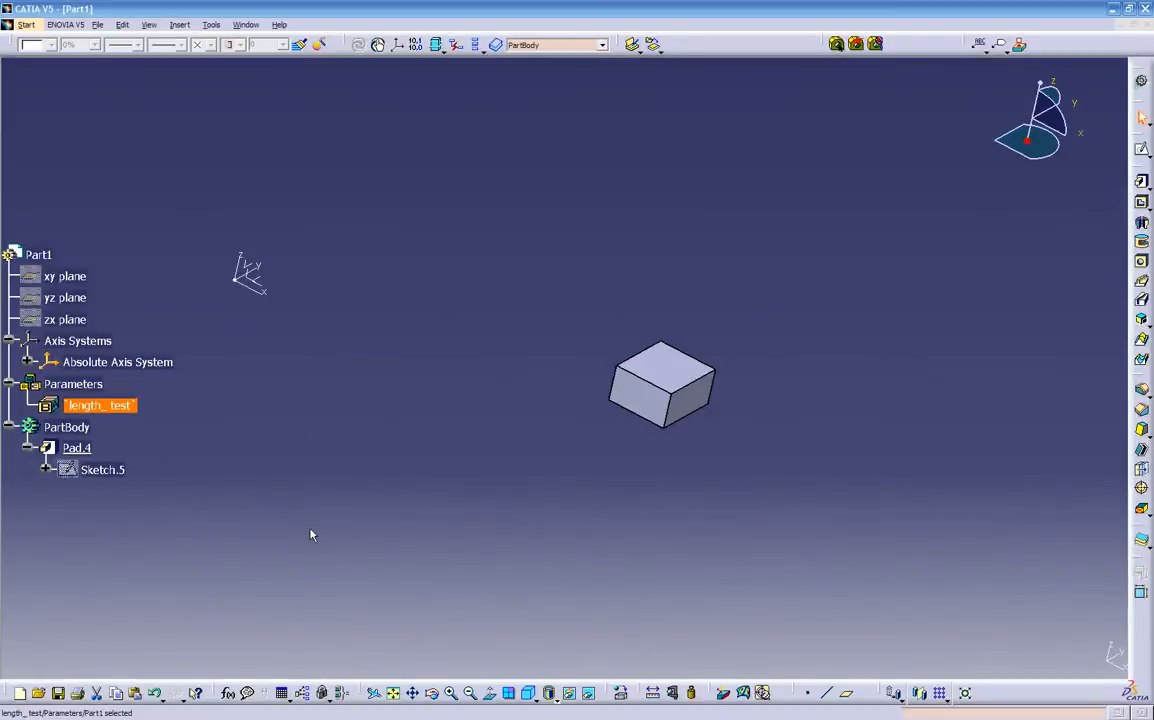
Show the hidden rectangle sketch of the pad from the hidden-object space and return to the visible space
mouse_move(477, 486)
middle_down()
mouse_move(440, 471)
mouse_move(451, 482)
middle_up()
click(75, 470)
right_click(90, 465)
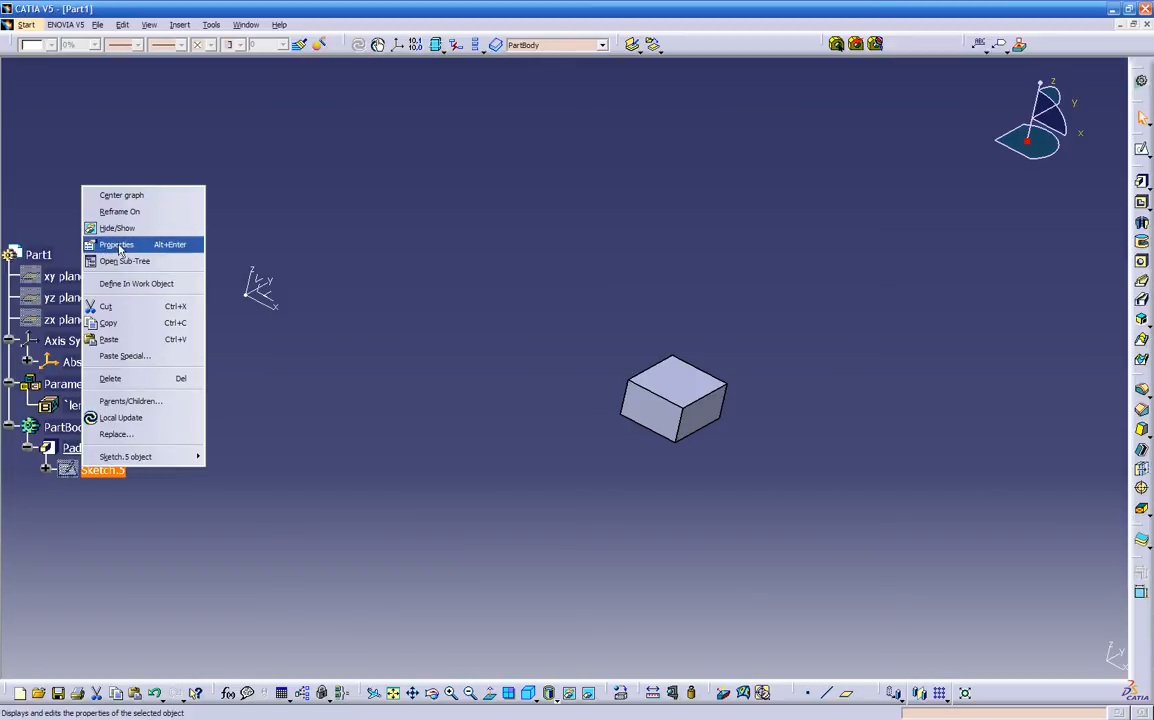
click(370, 393)
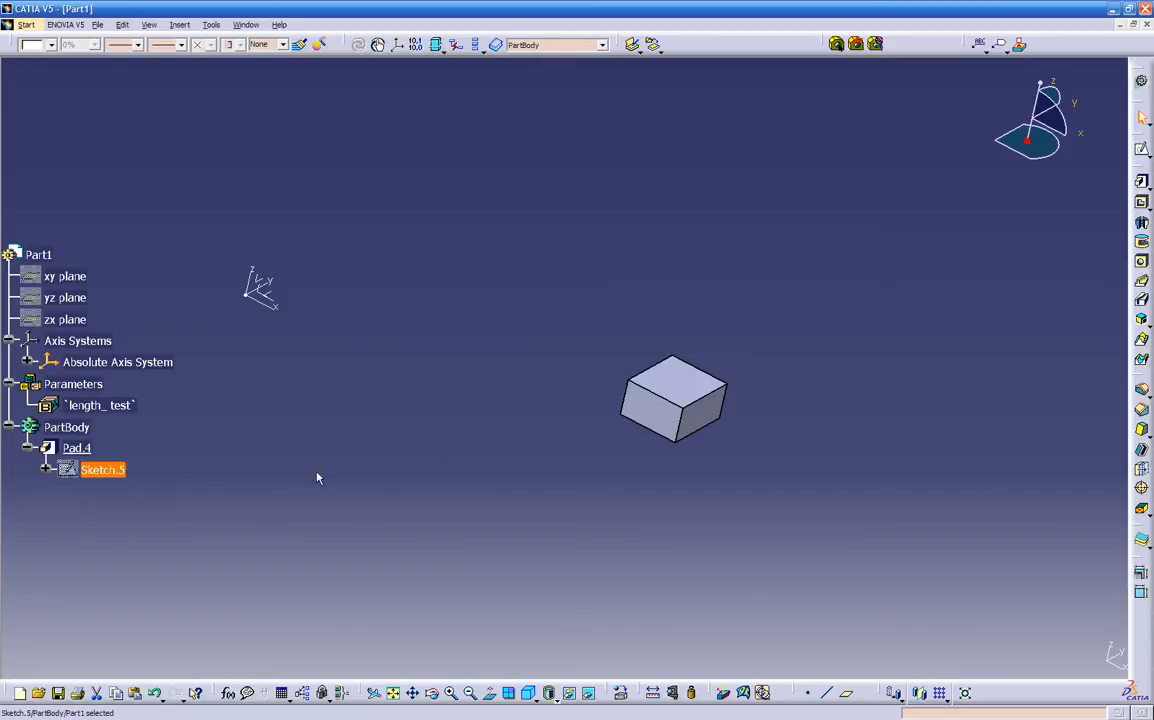
click(590, 695)
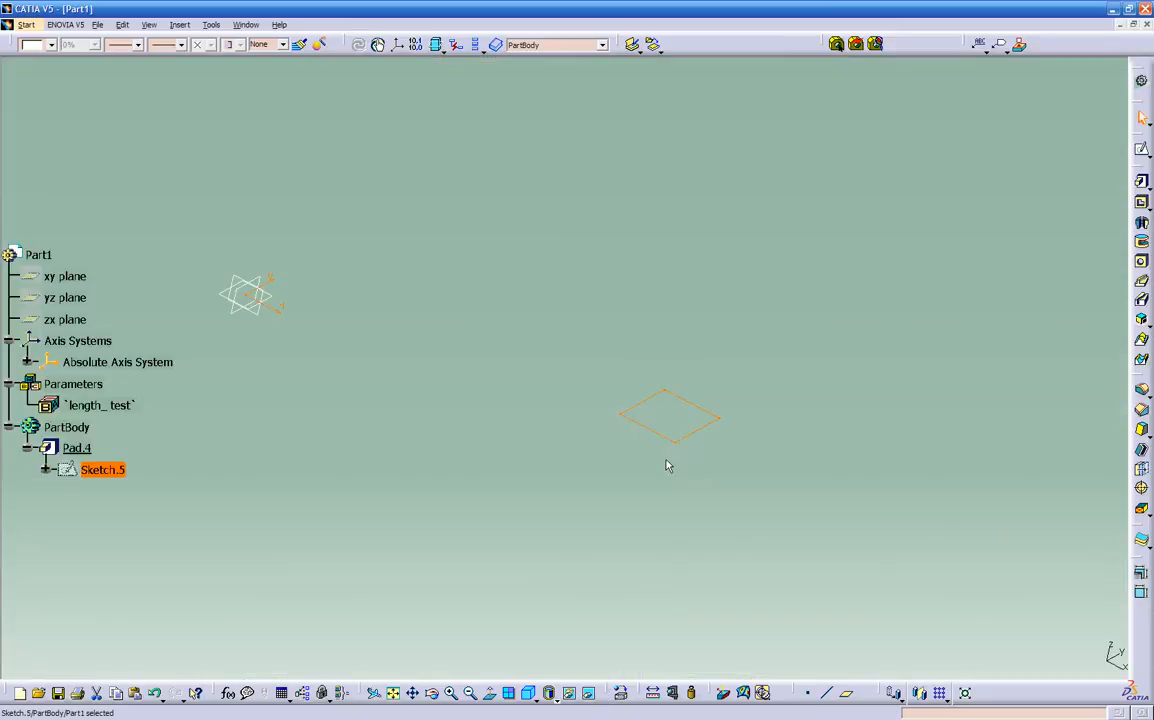
click(632, 472)
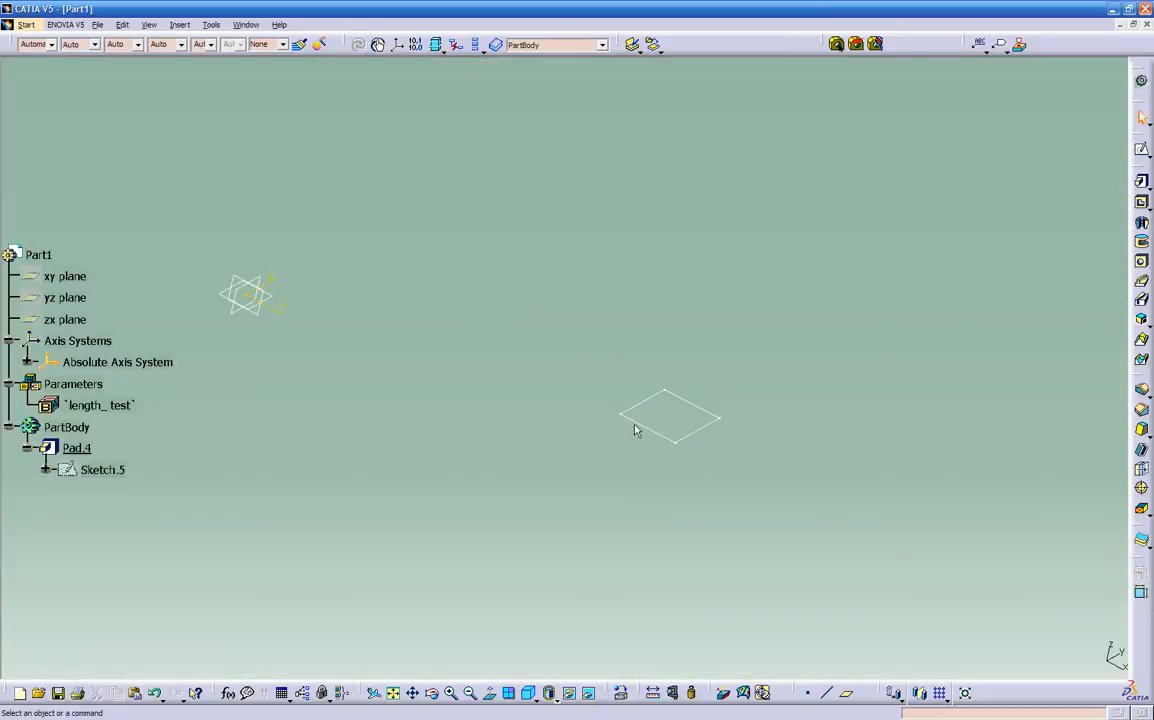
right_click(641, 425)
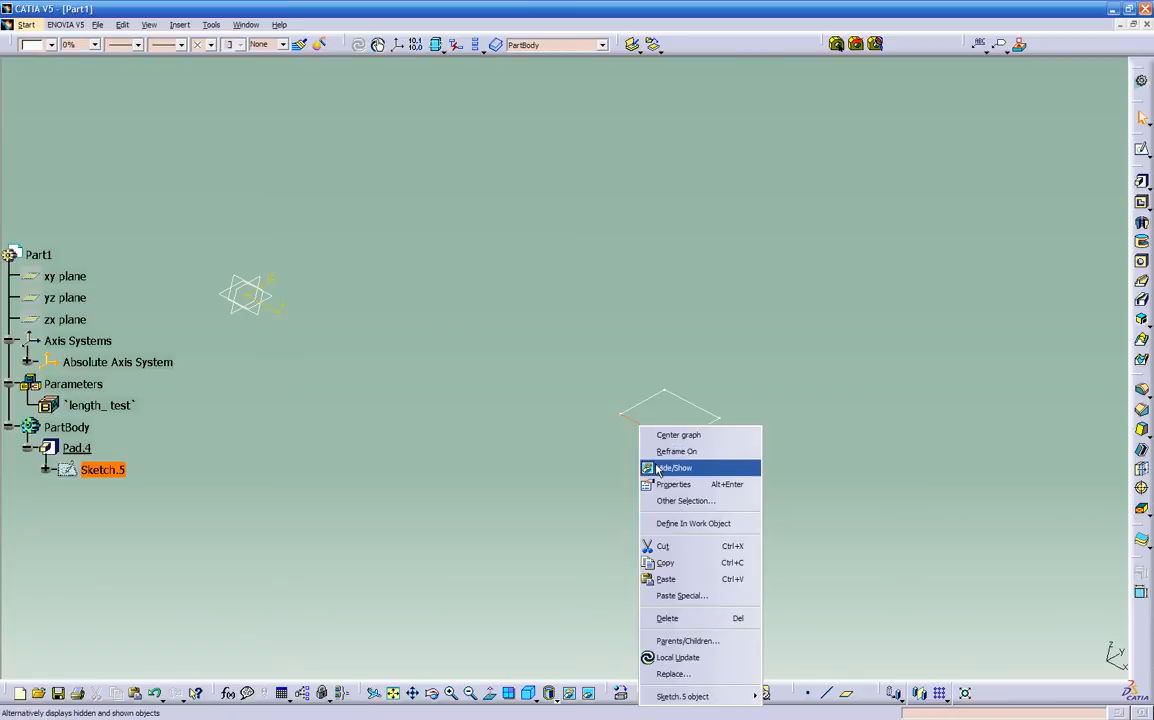
click(660, 468)
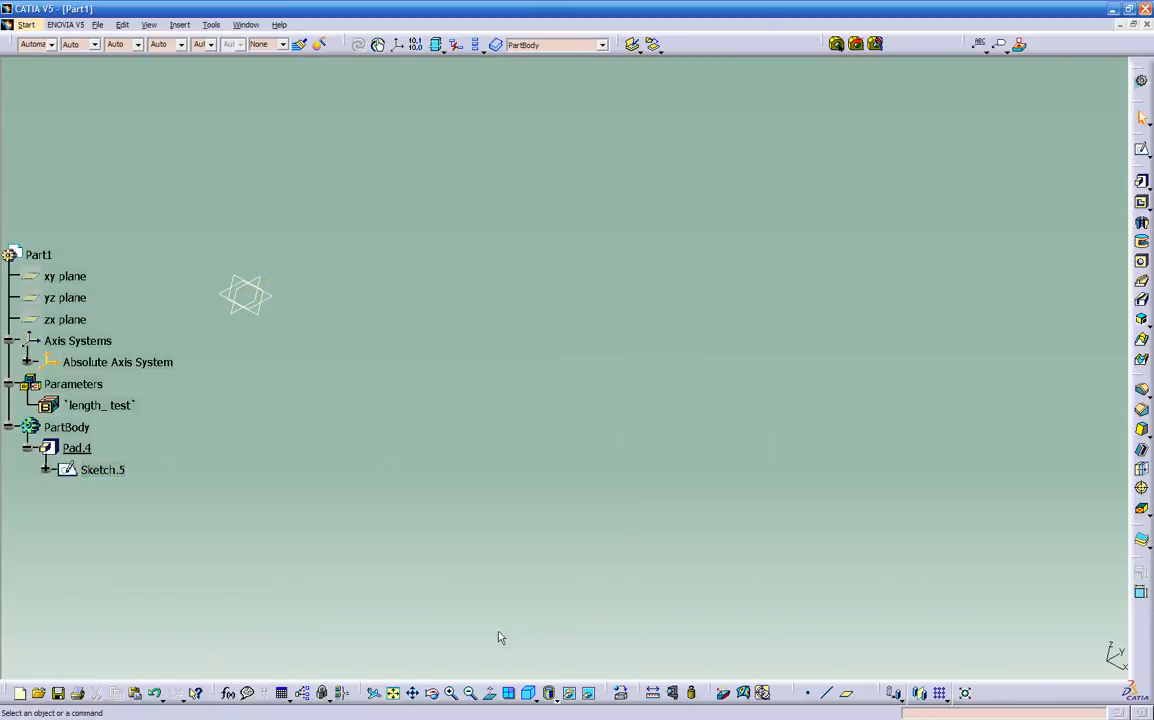
click(569, 692)
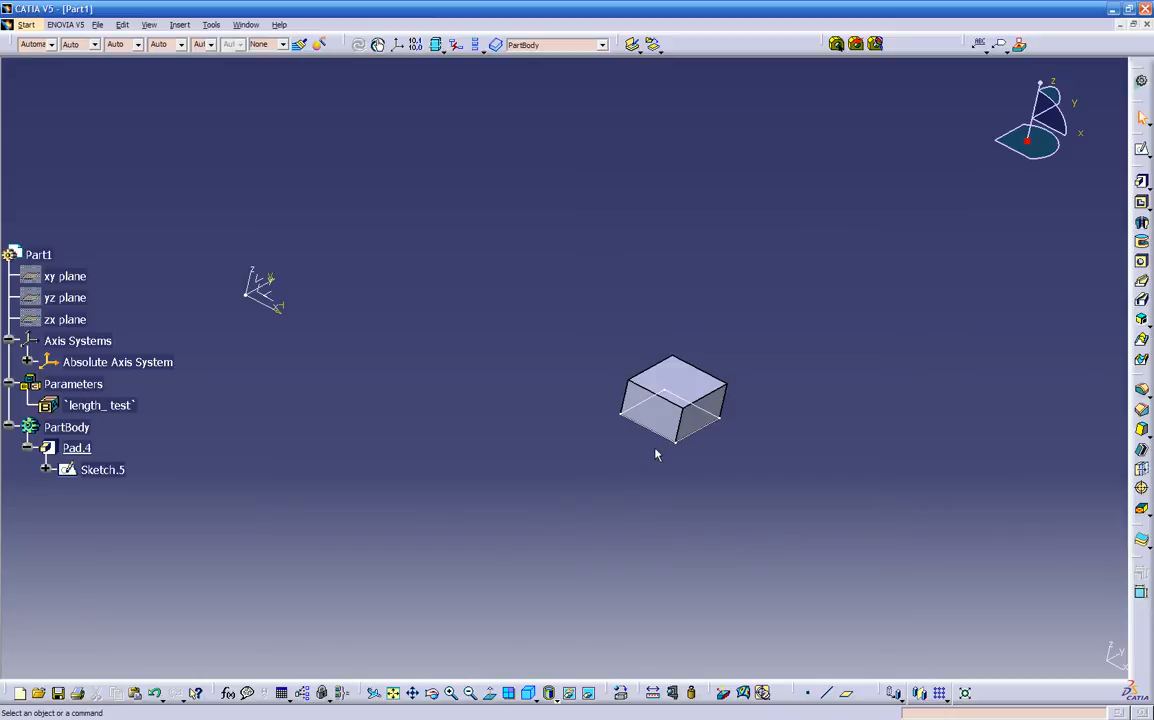
Hide the rectangle sketch through its profile line and show it again from the hidden-object space
click(658, 443)
right_click(612, 432)
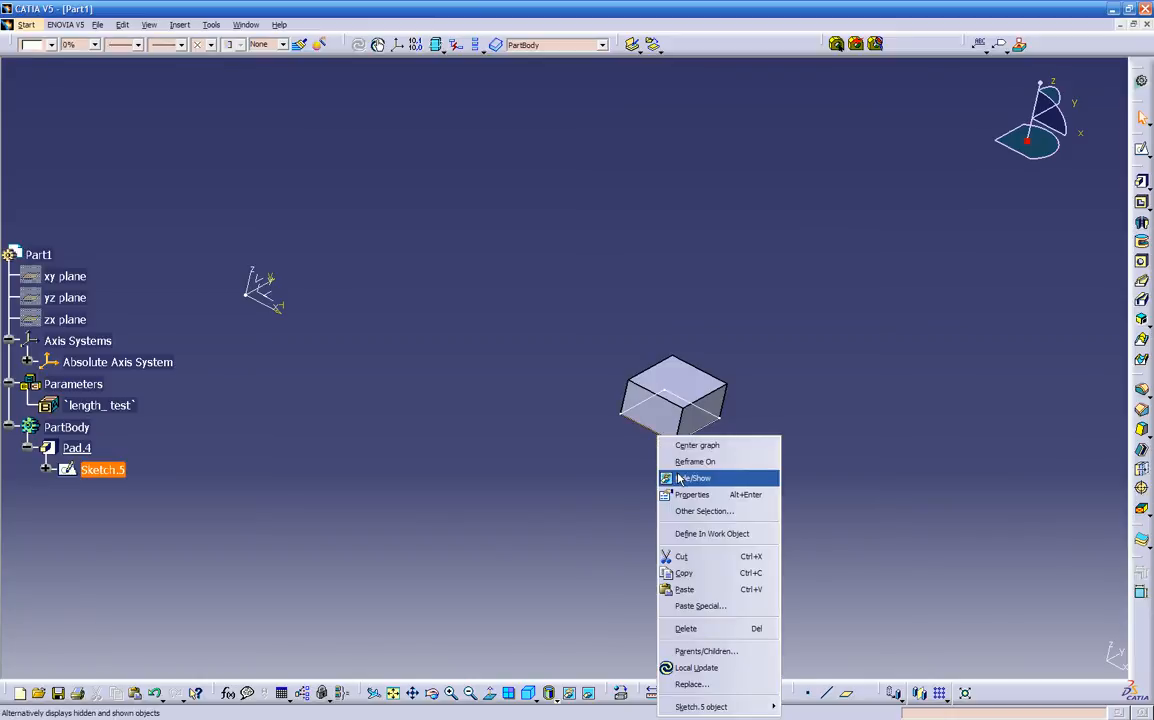
click(678, 477)
click(569, 692)
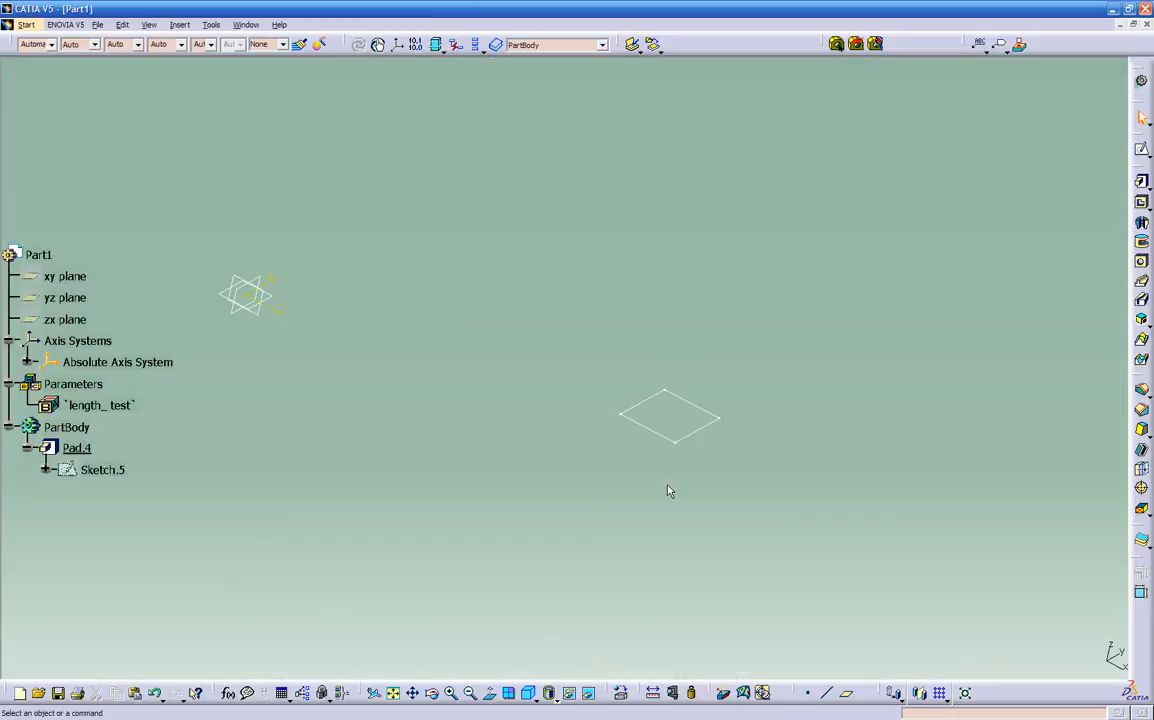
click(664, 443)
right_click(666, 444)
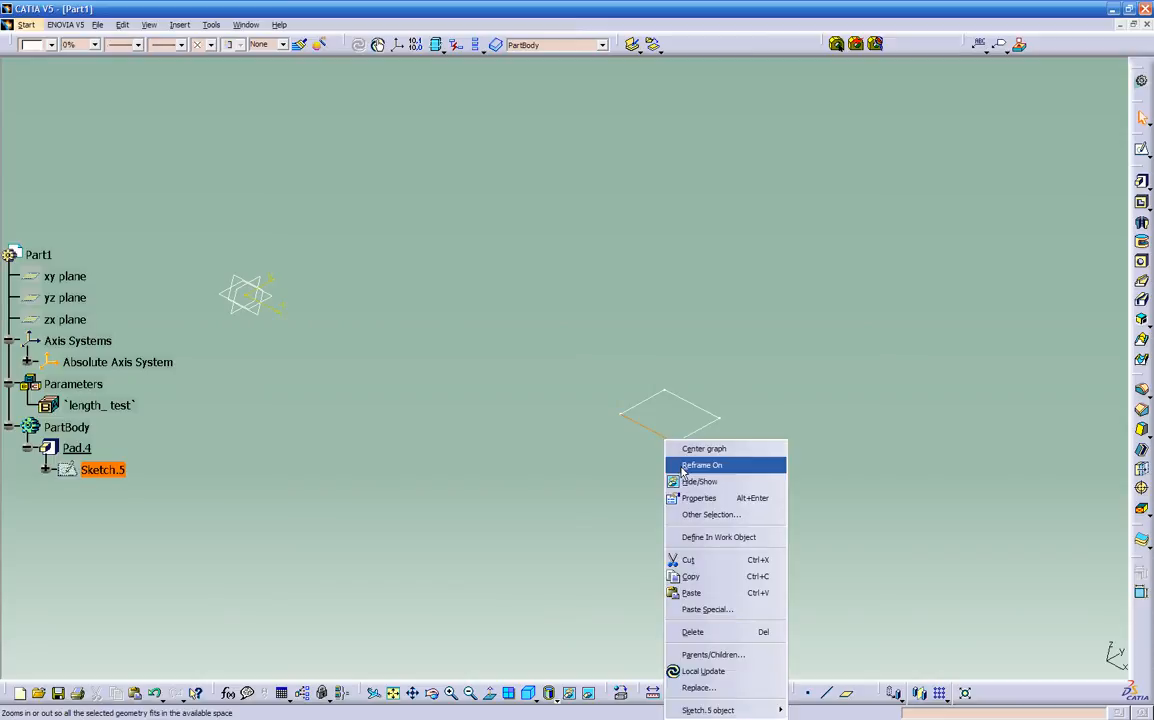
click(690, 480)
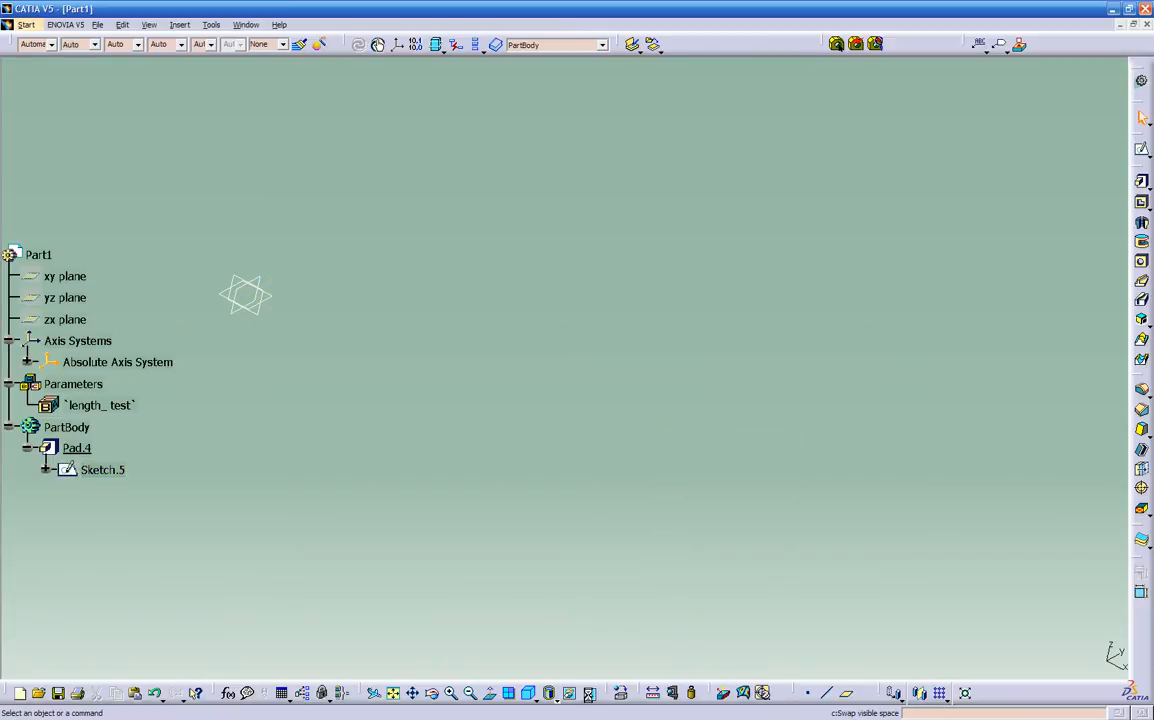
click(590, 693)
Hide the pad's sketch from the specification tree and show it again the same way
click(108, 470)
right_click(103, 469)
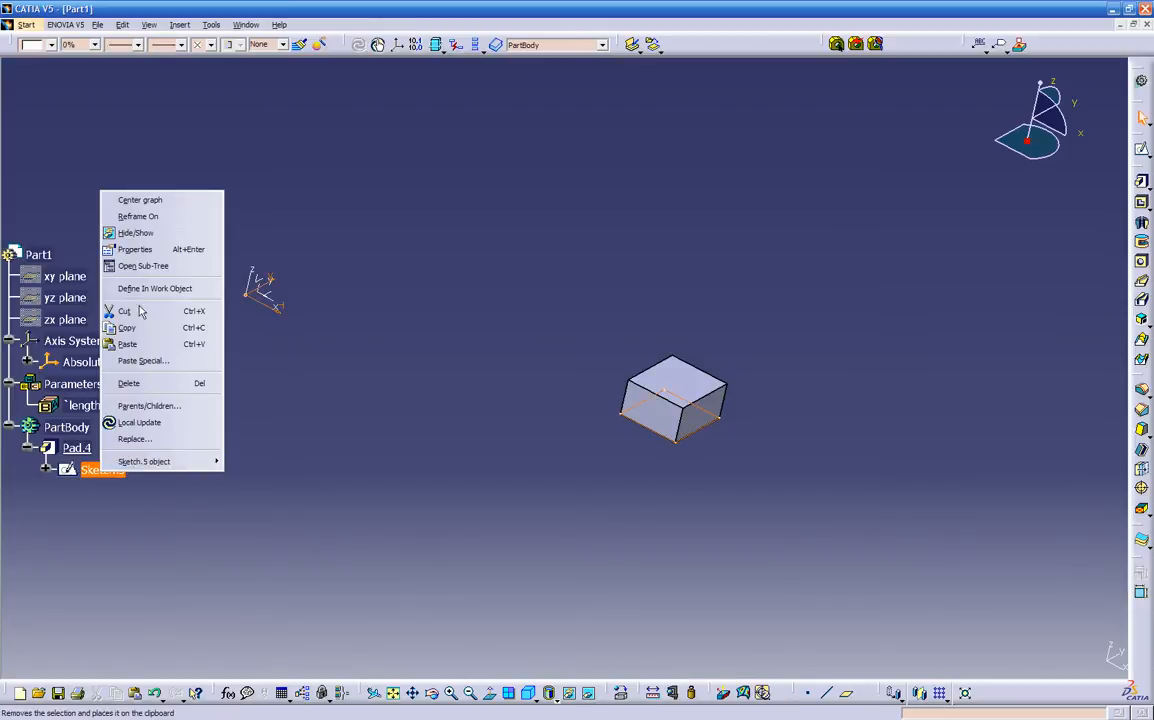
click(140, 233)
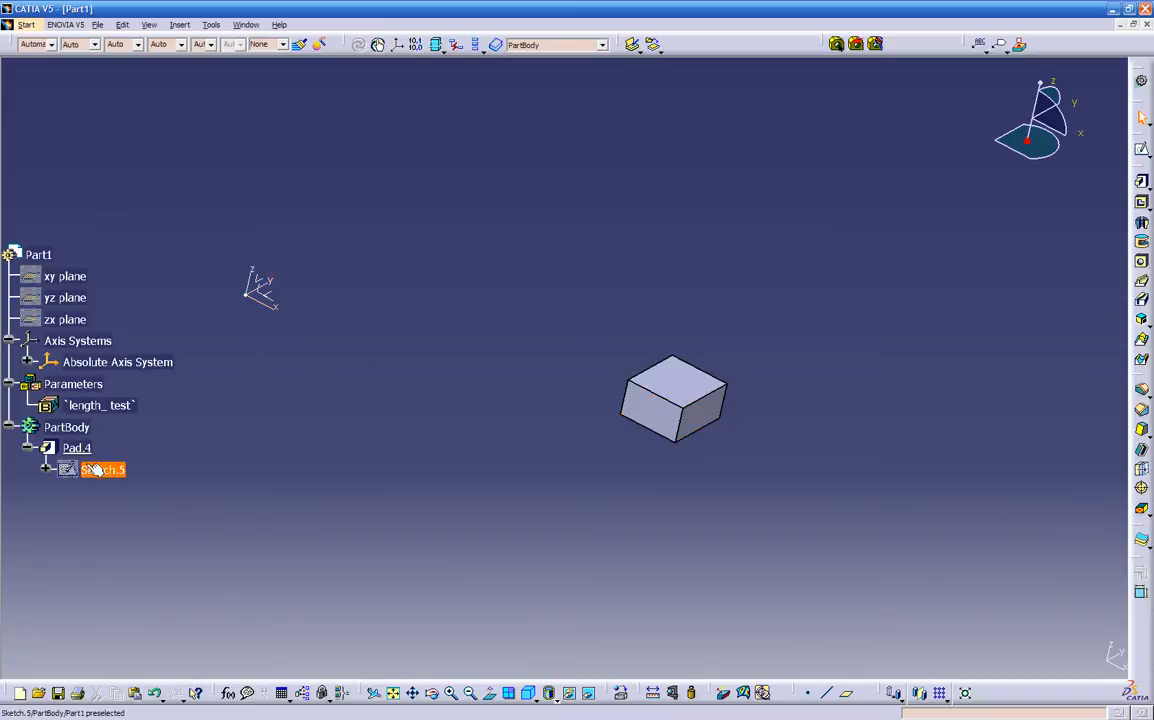
right_click(90, 469)
click(142, 175)
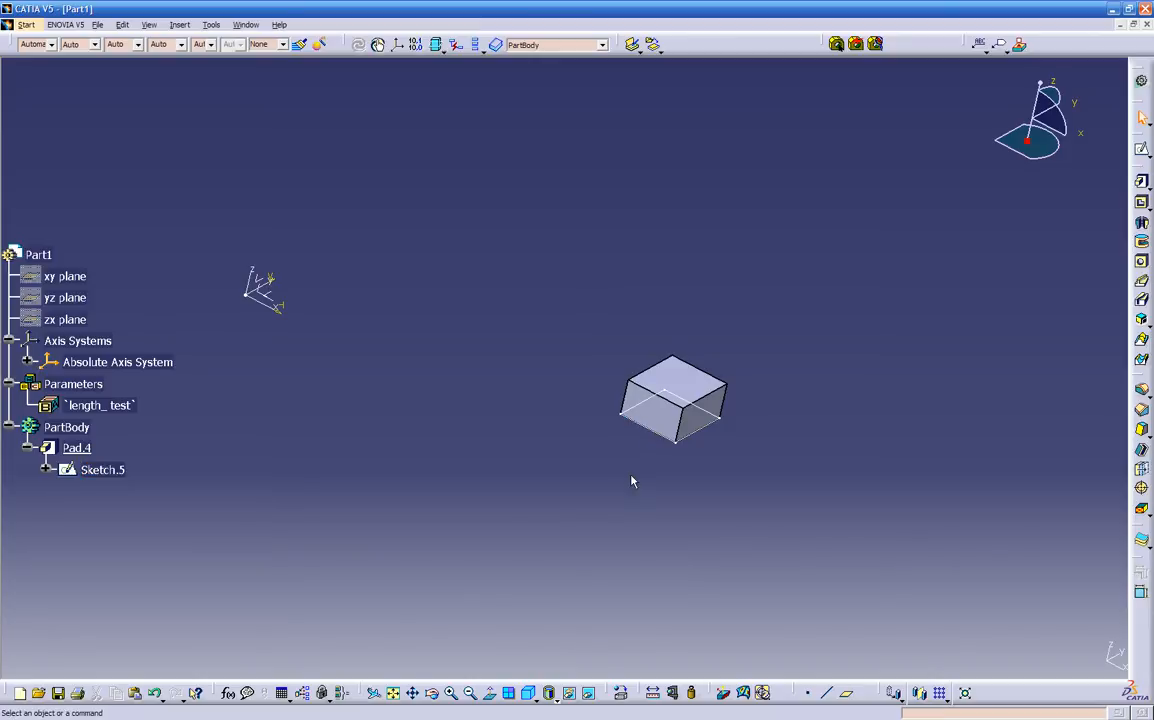
Open the rectangle sketch for editing from its profile line on the block and leave it again
double_click(665, 441)
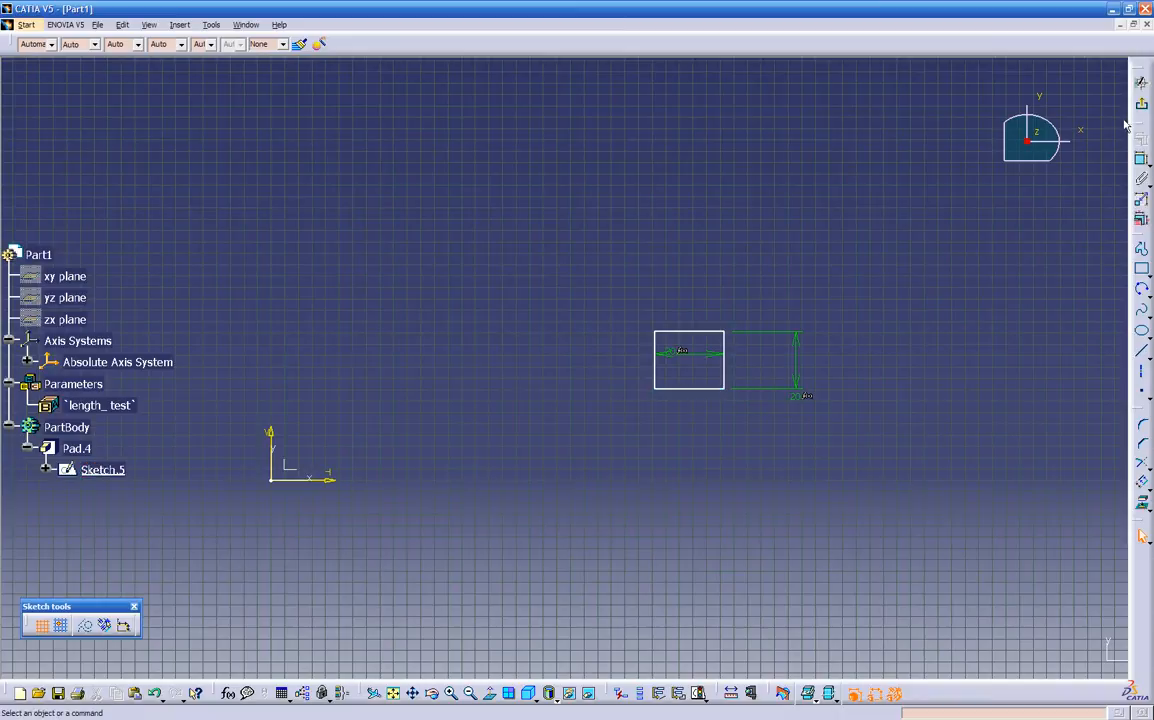
click(1140, 104)
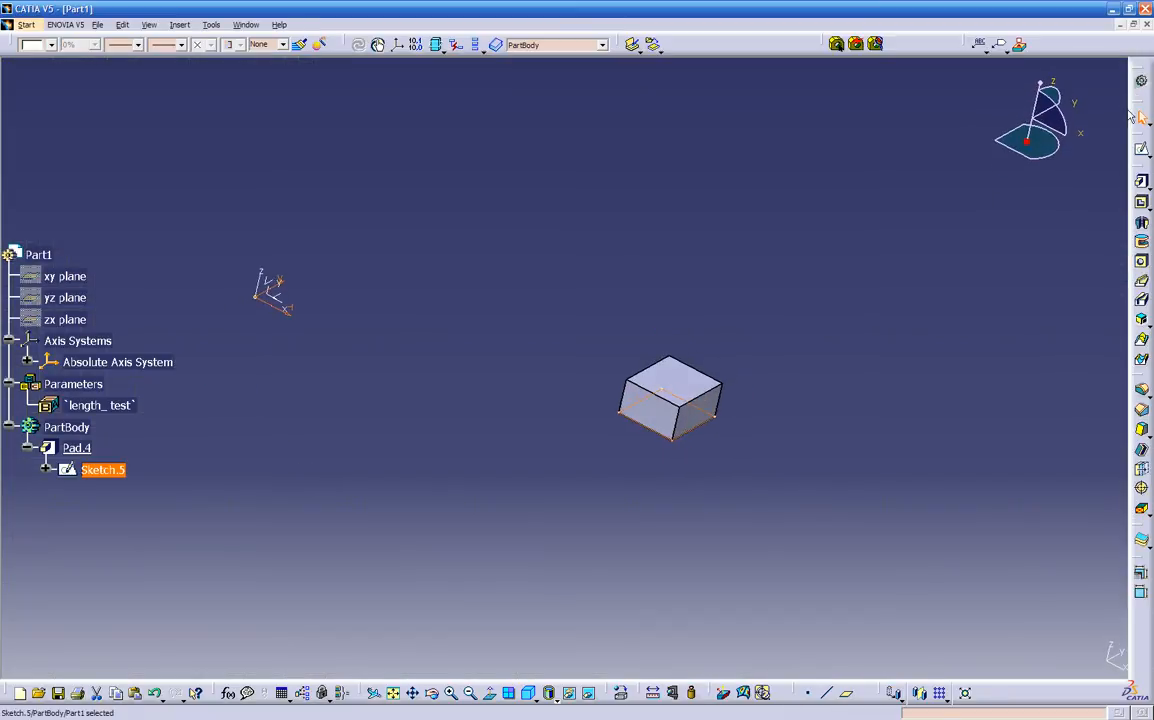
click(533, 502)
Open the pad's sketch from the specification tree and delete the rectangle's formula-driven height and width dimensions
double_click(111, 470)
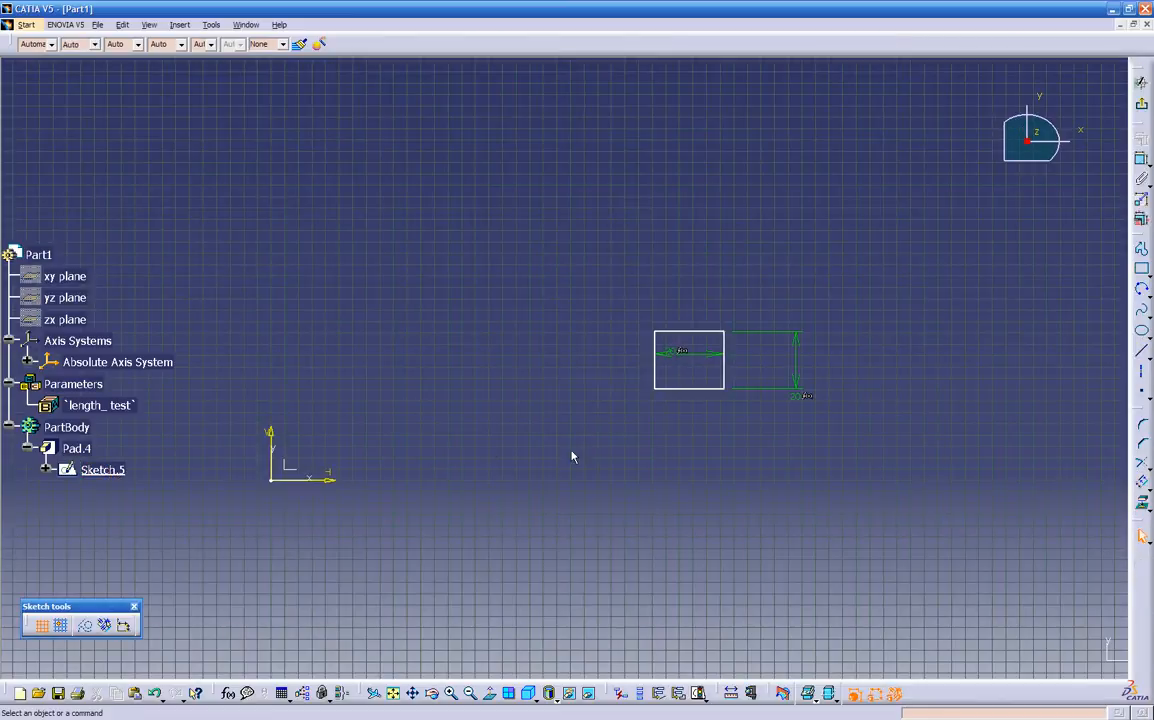
click(798, 390)
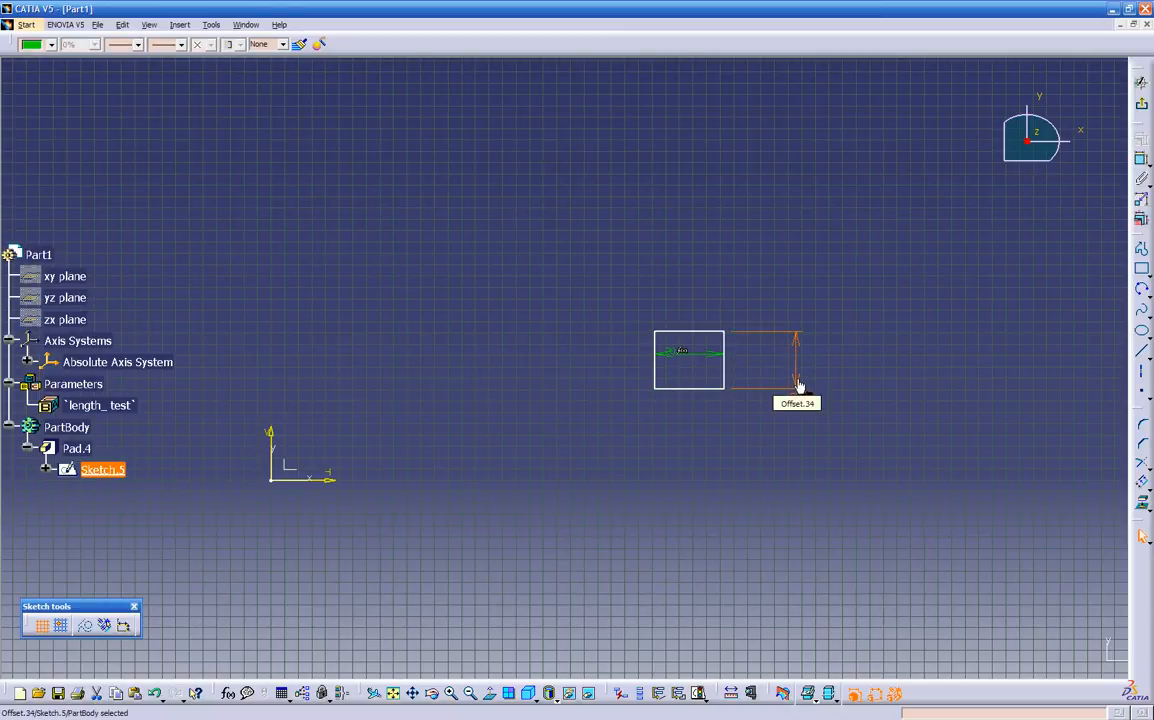
key(Delete)
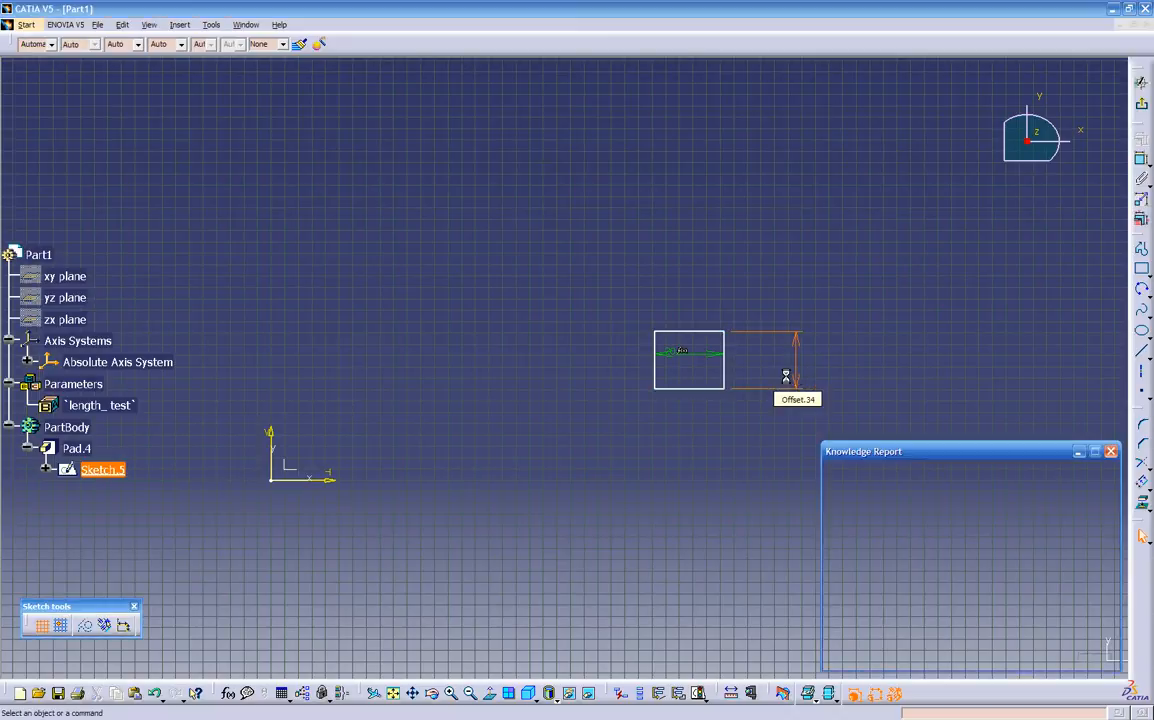
click(1090, 657)
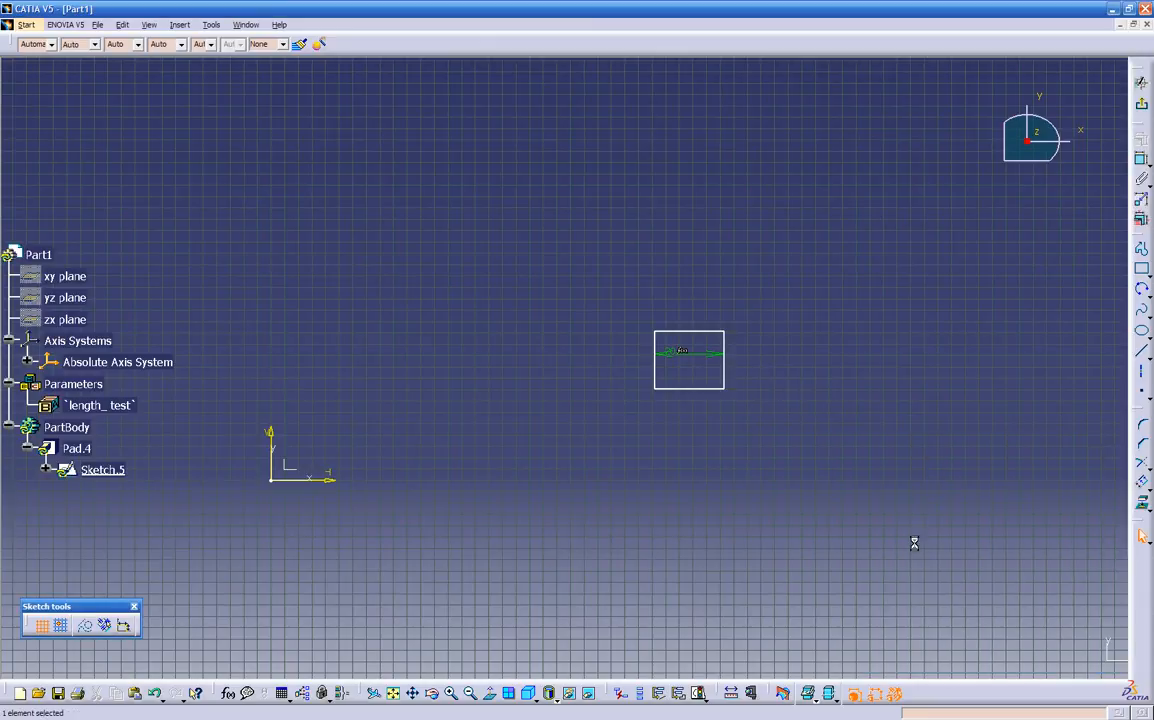
click(681, 353)
key(Delete)
Dimension the rectangle's height between its two horizontal edges, placing the dimension beside the right edge
mouse_move(708, 453)
middle_down()
mouse_move(739, 412)
mouse_move(714, 405)
middle_up()
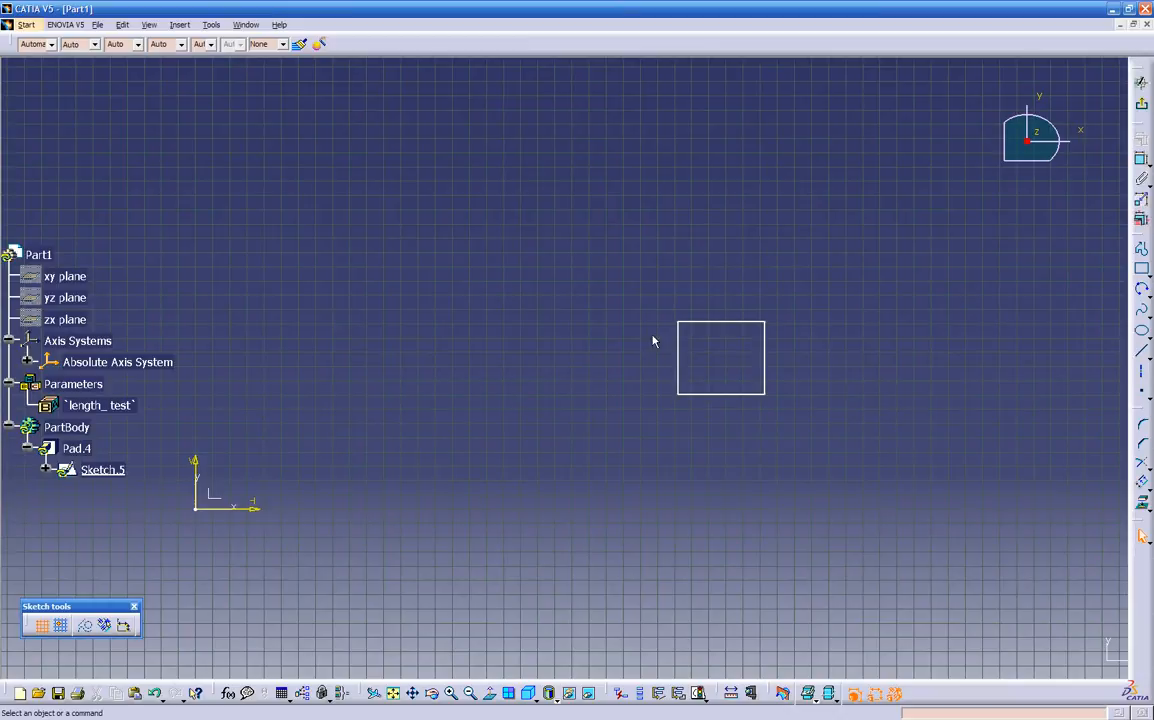
click(1142, 160)
click(698, 323)
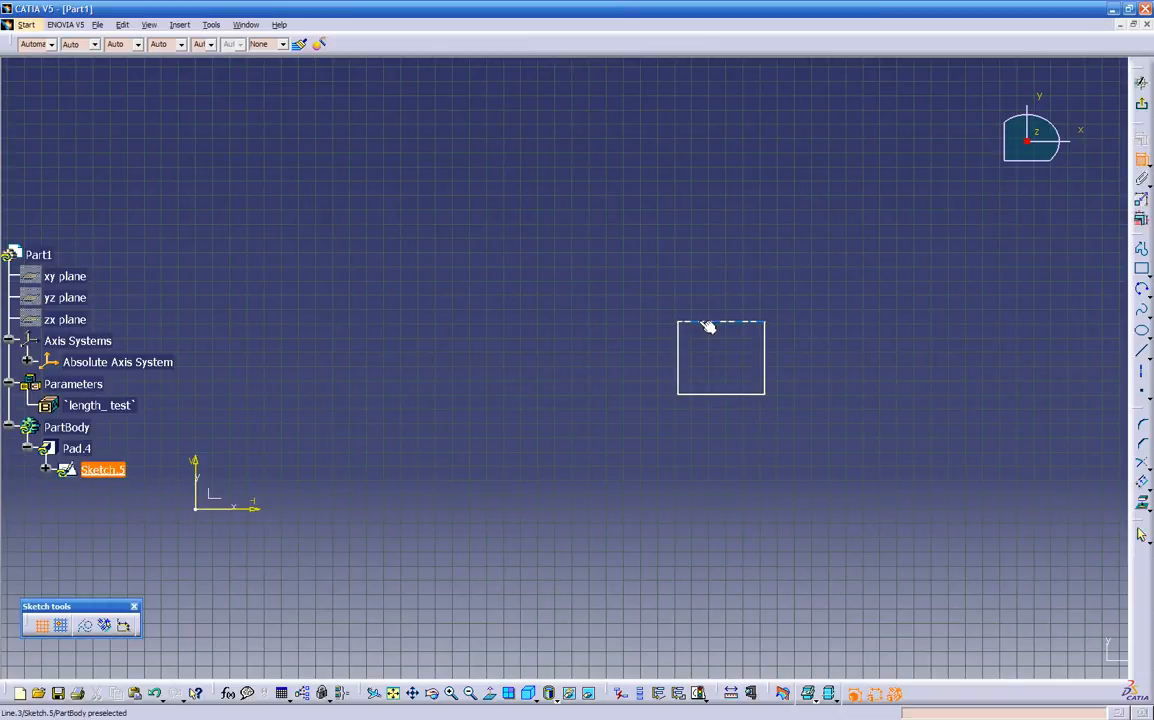
click(741, 396)
click(843, 355)
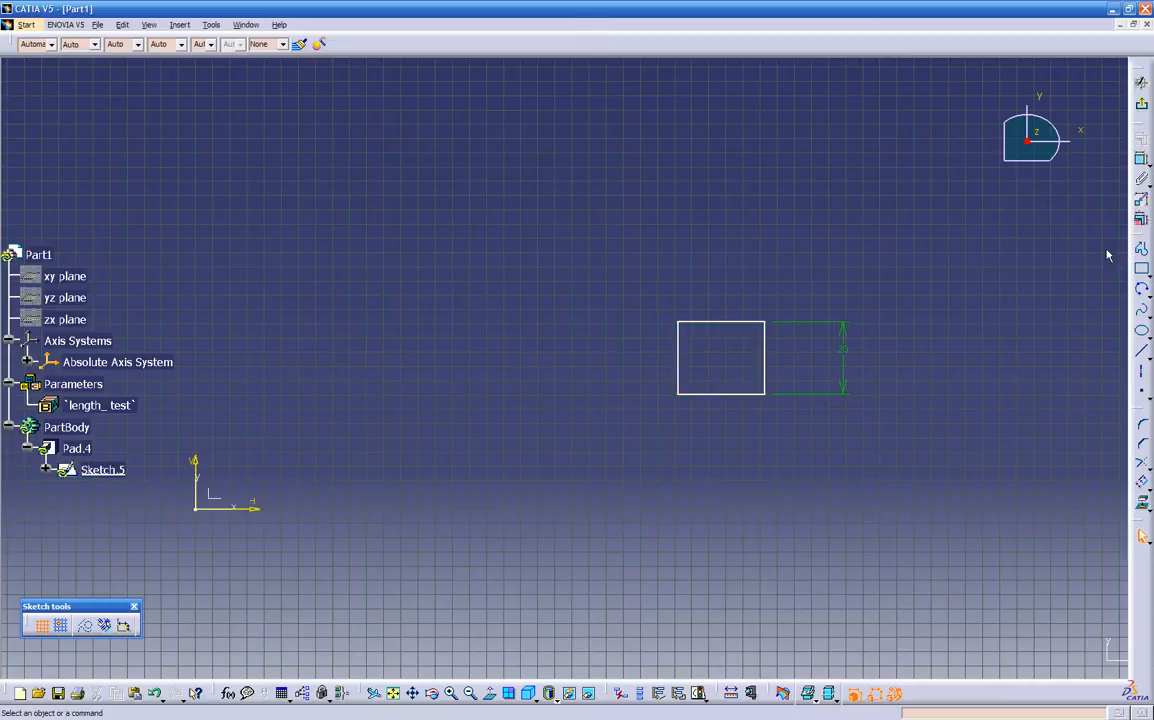
Dimension the rectangle's width between its two vertical edges and delete that dimension
click(1142, 160)
click(766, 356)
click(680, 362)
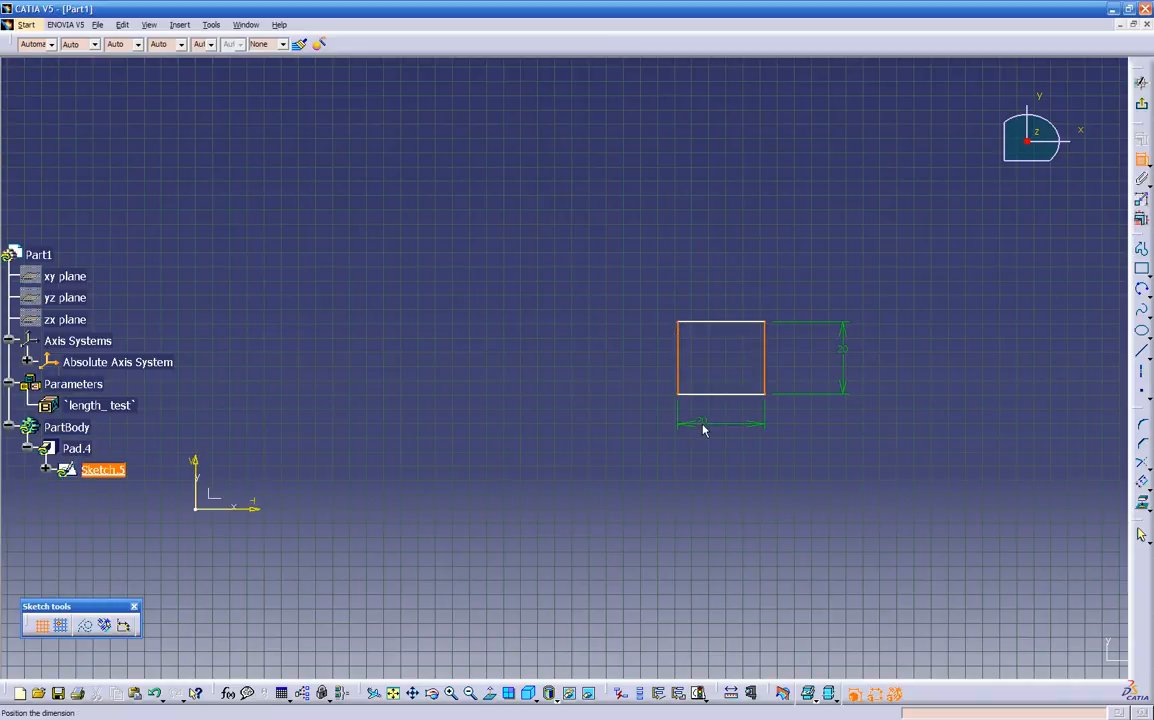
click(703, 430)
click(704, 428)
key(Delete)
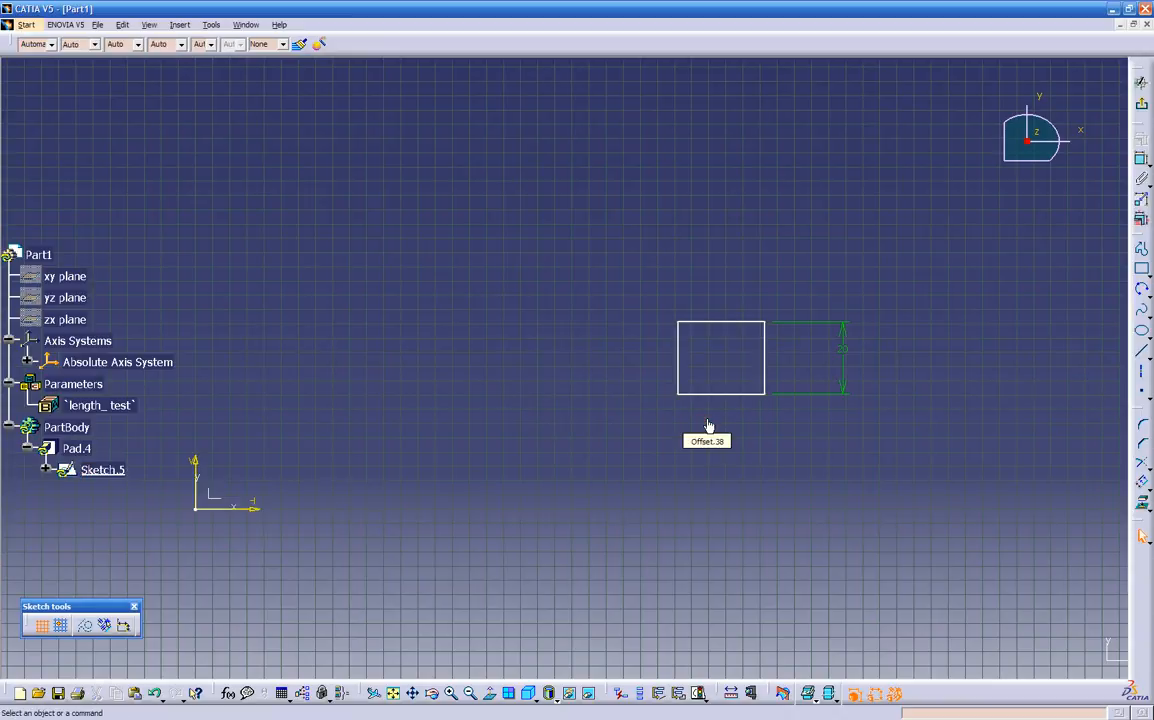
Select the rectangle's right vertical edge
click(766, 358)
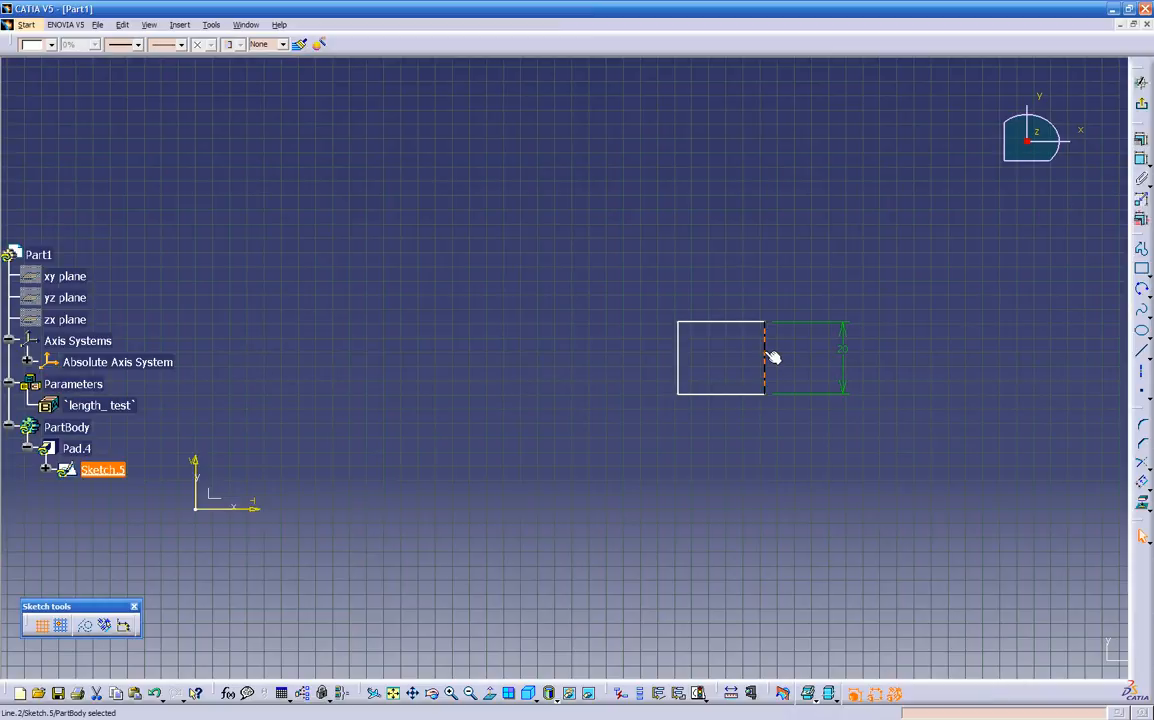
Dimension the horizontal distance between the rectangle's two vertical sides and place the dimension above the shape
ctrl+click(677, 363)
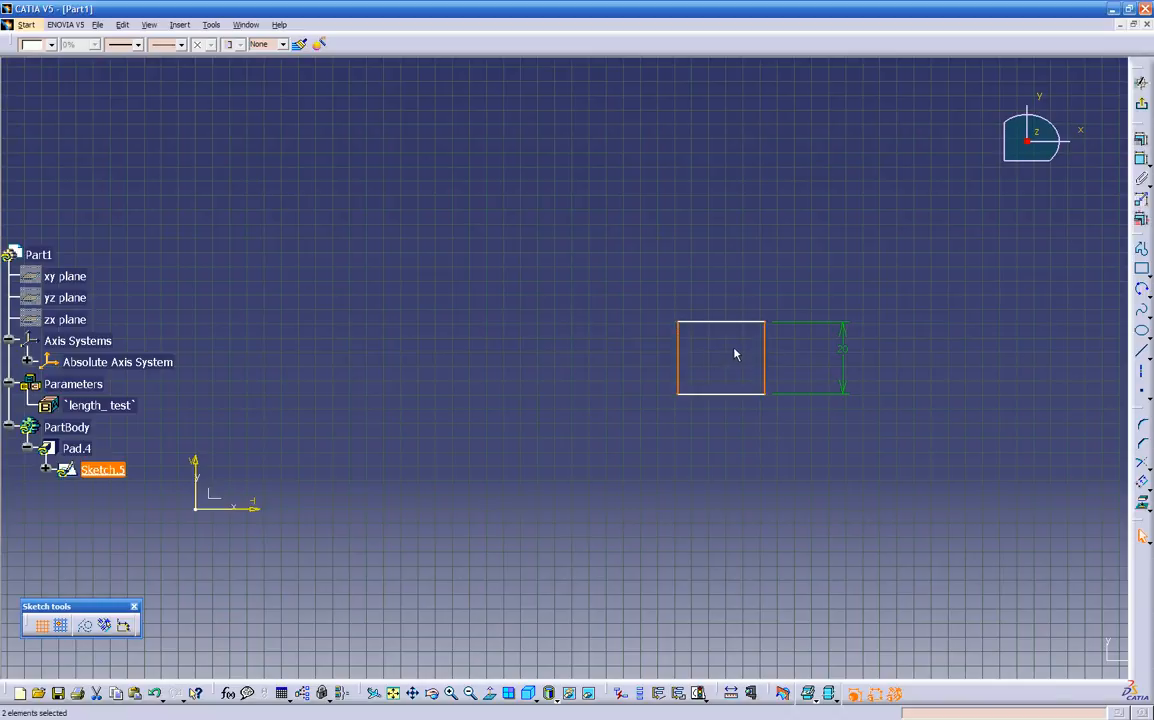
ctrl+click(678, 376)
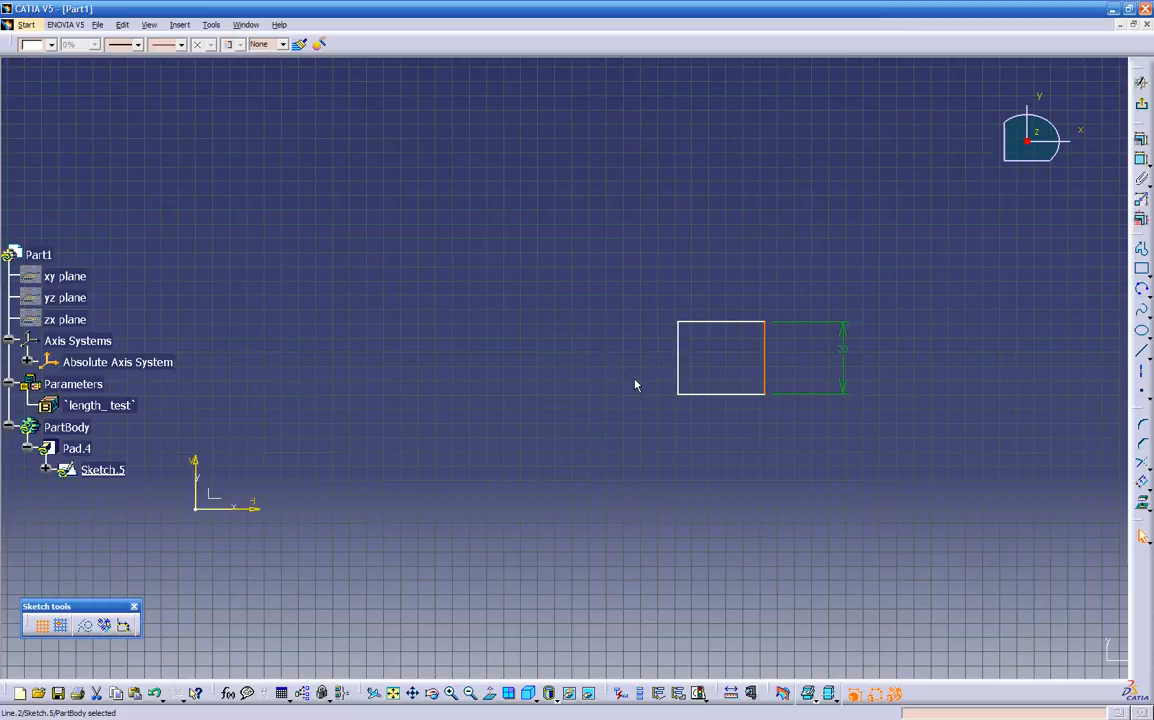
ctrl+click(678, 361)
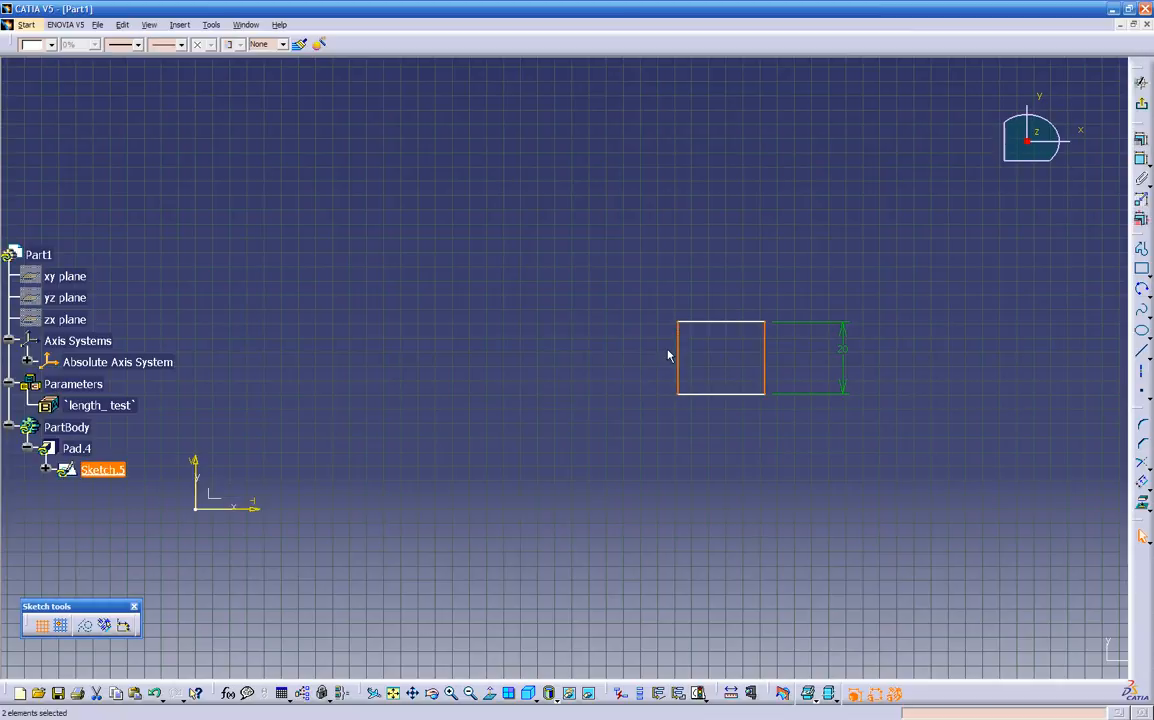
click(1141, 163)
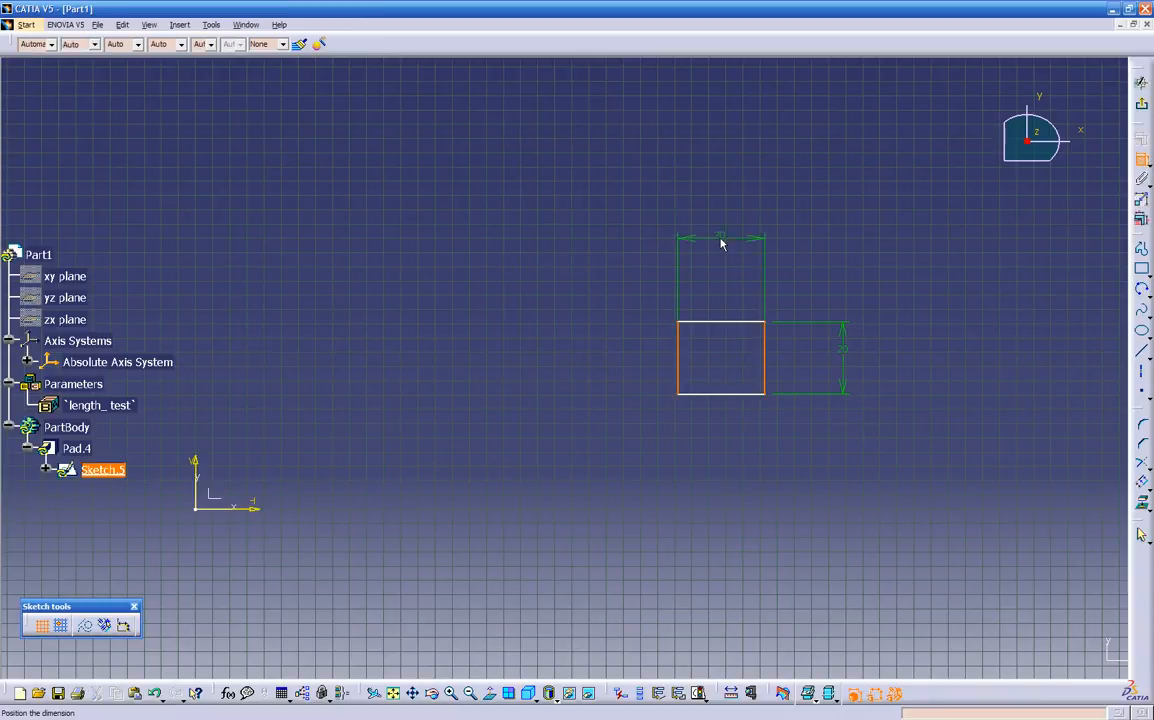
click(716, 290)
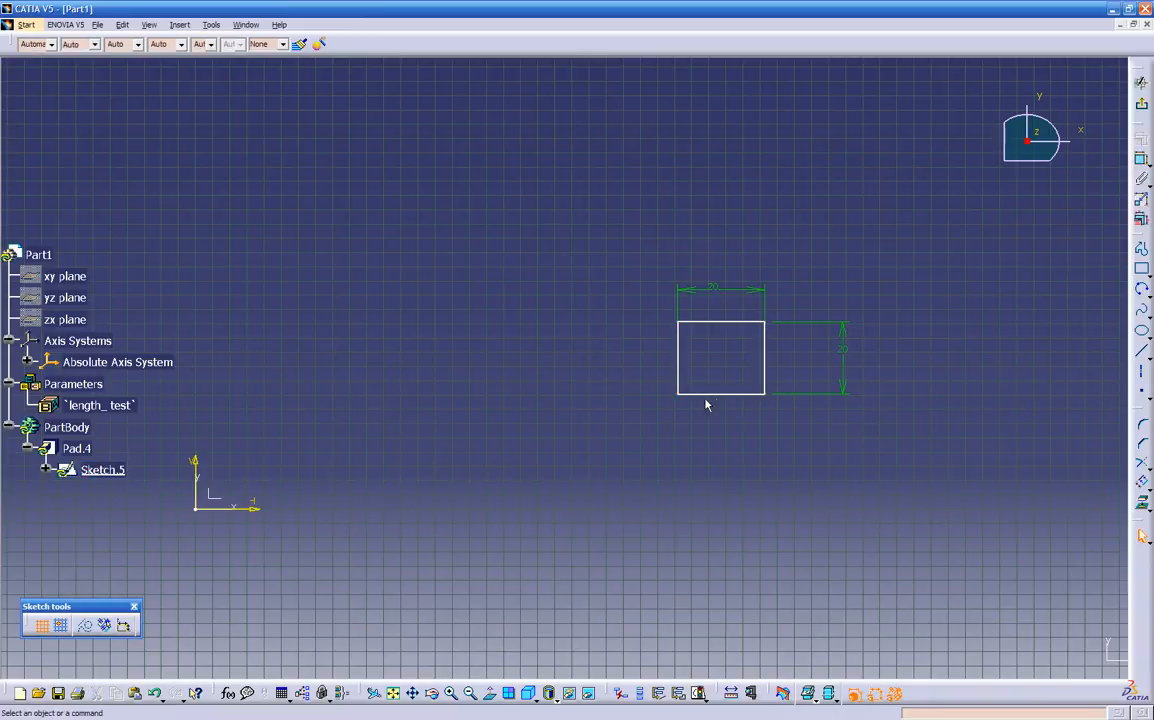
Constrain the rectangle's lower-left corner to be coincident with the sketch origin
middle_drag(656, 470, 580, 453)
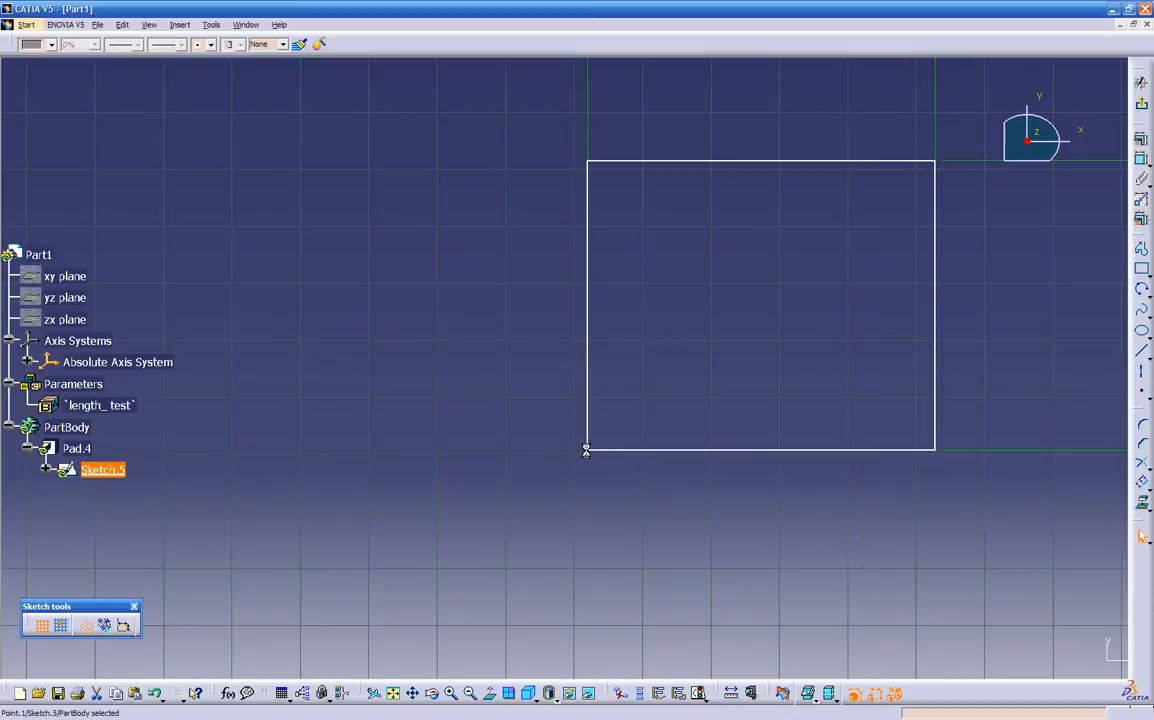
mouse_move(474, 453)
middle_down()
mouse_move(461, 487)
mouse_move(409, 515)
mouse_move(646, 468)
middle_up()
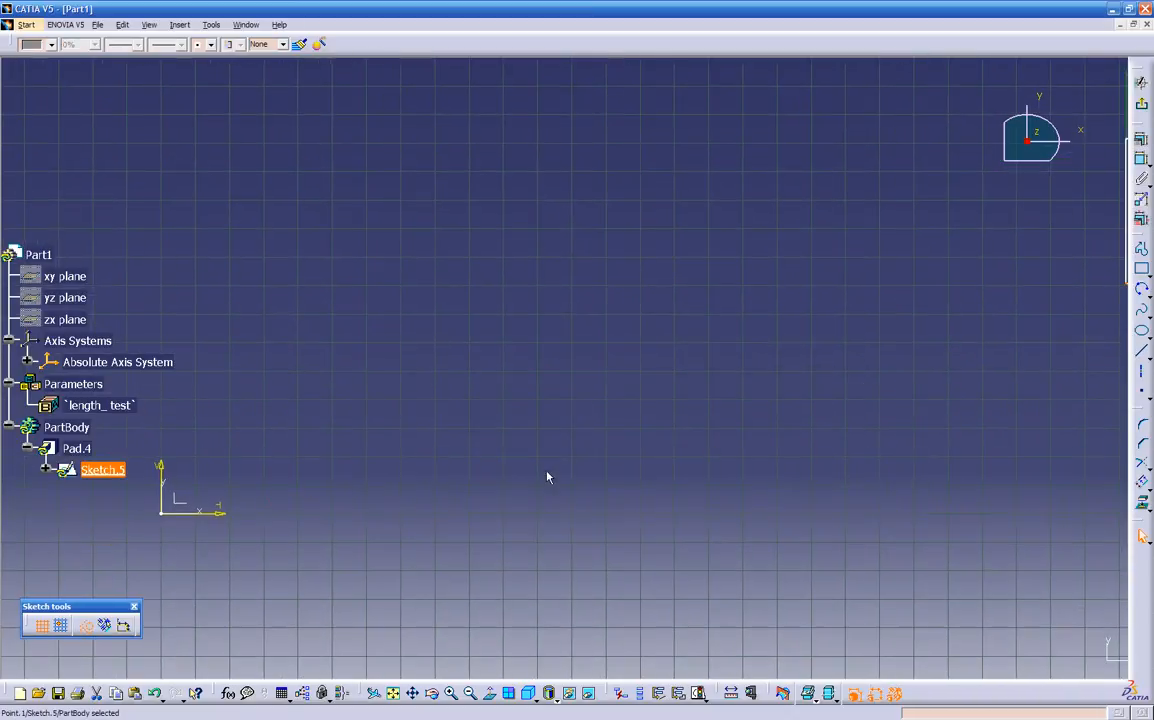
mouse_move(180, 528)
middle_down()
mouse_move(425, 487)
mouse_move(399, 513)
mouse_move(335, 522)
middle_up()
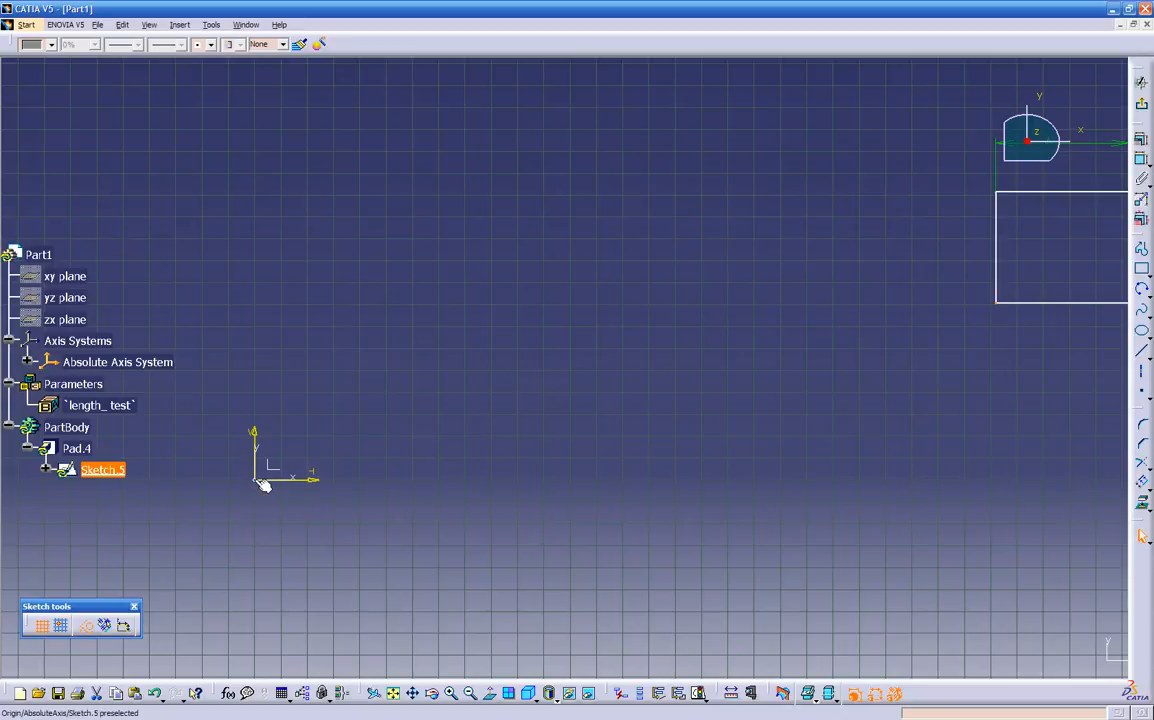
click(1142, 160)
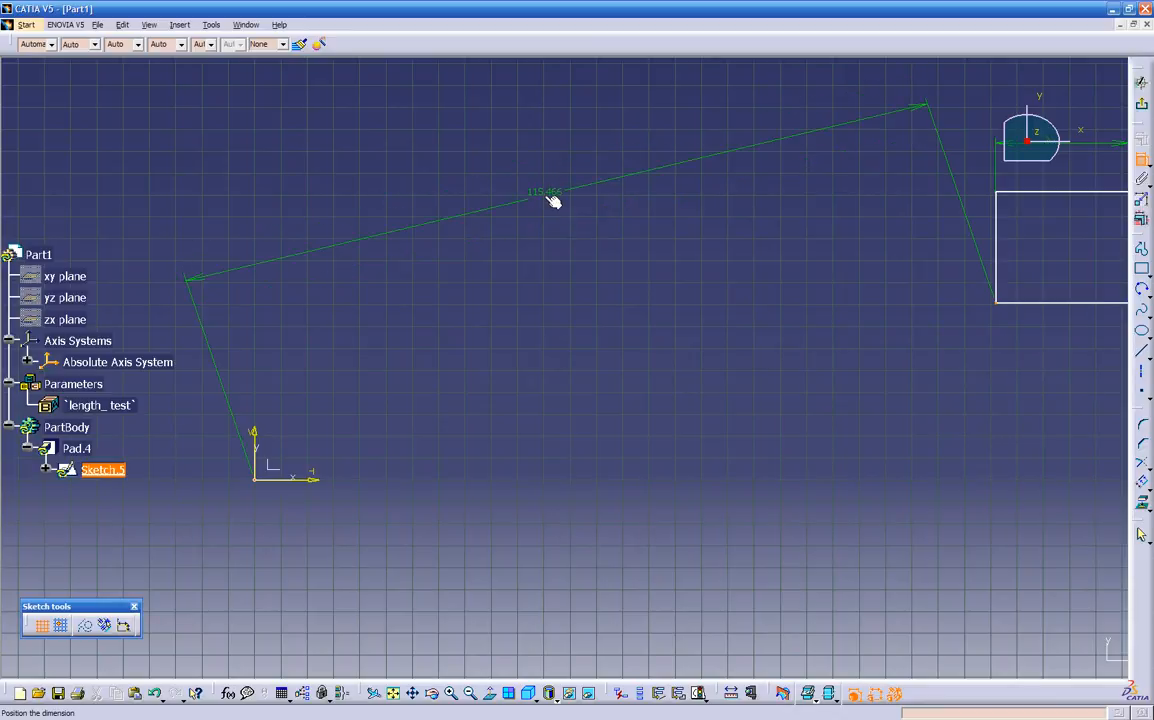
right_click(547, 201)
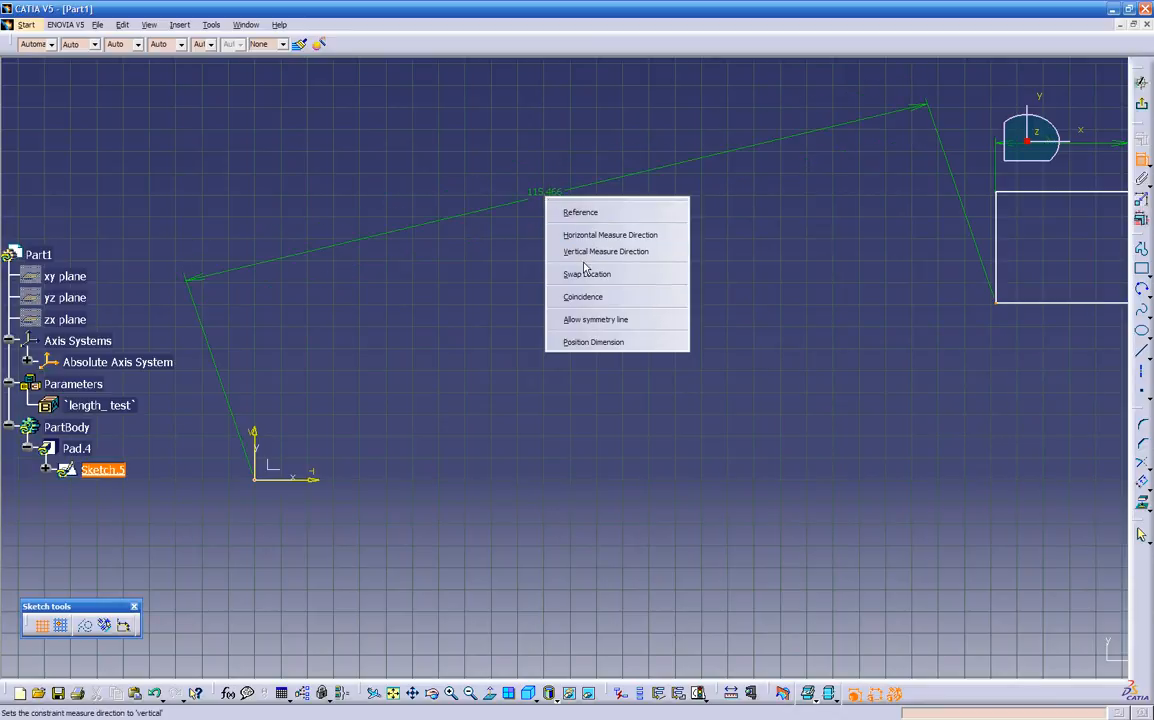
click(586, 297)
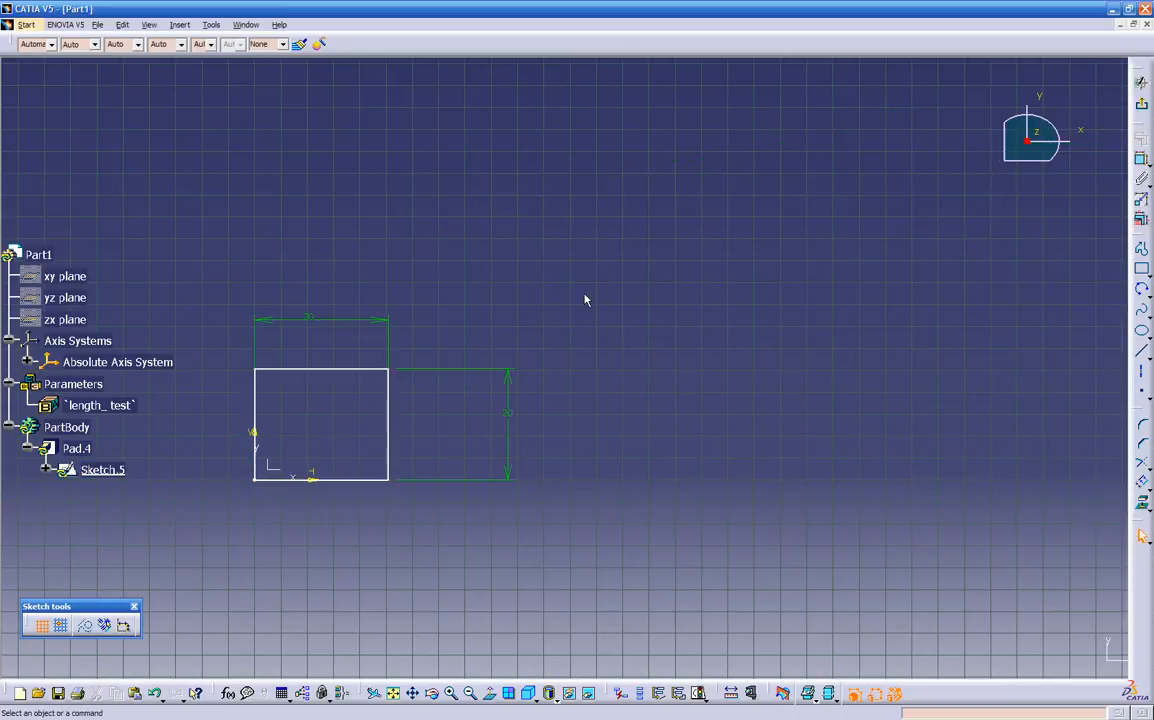
Delete the rectangle's right vertical side to open the profile
middle_drag(608, 477, 752, 430)
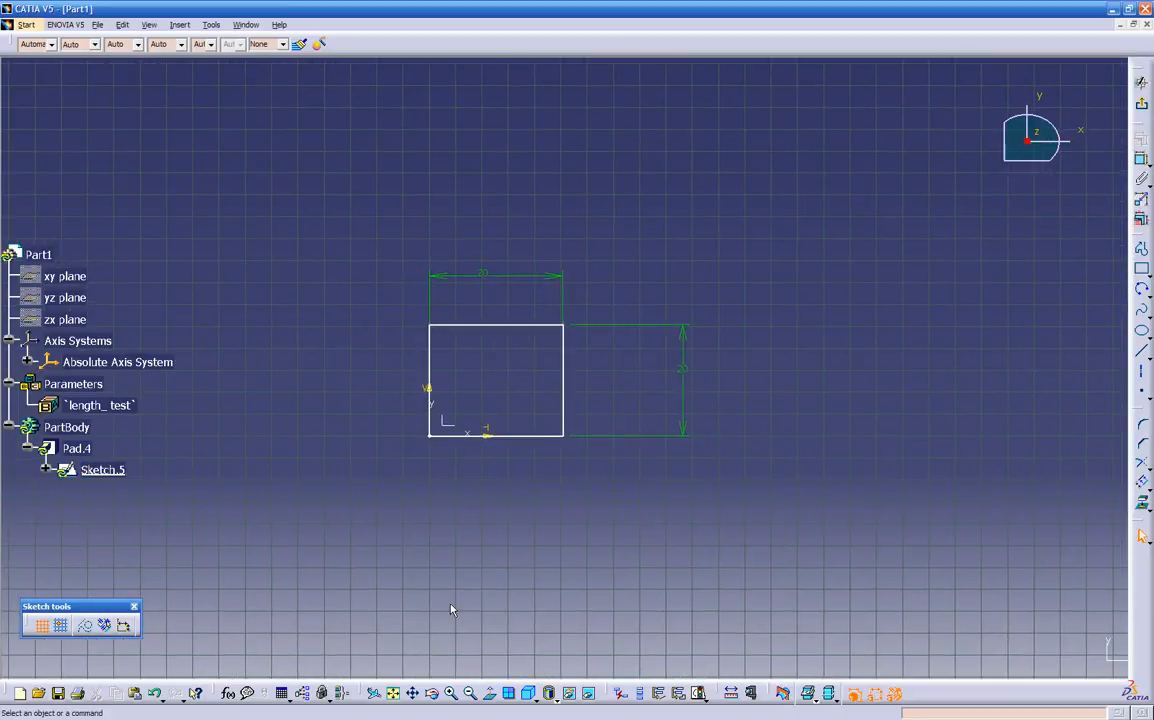
middle_drag(455, 552, 724, 531)
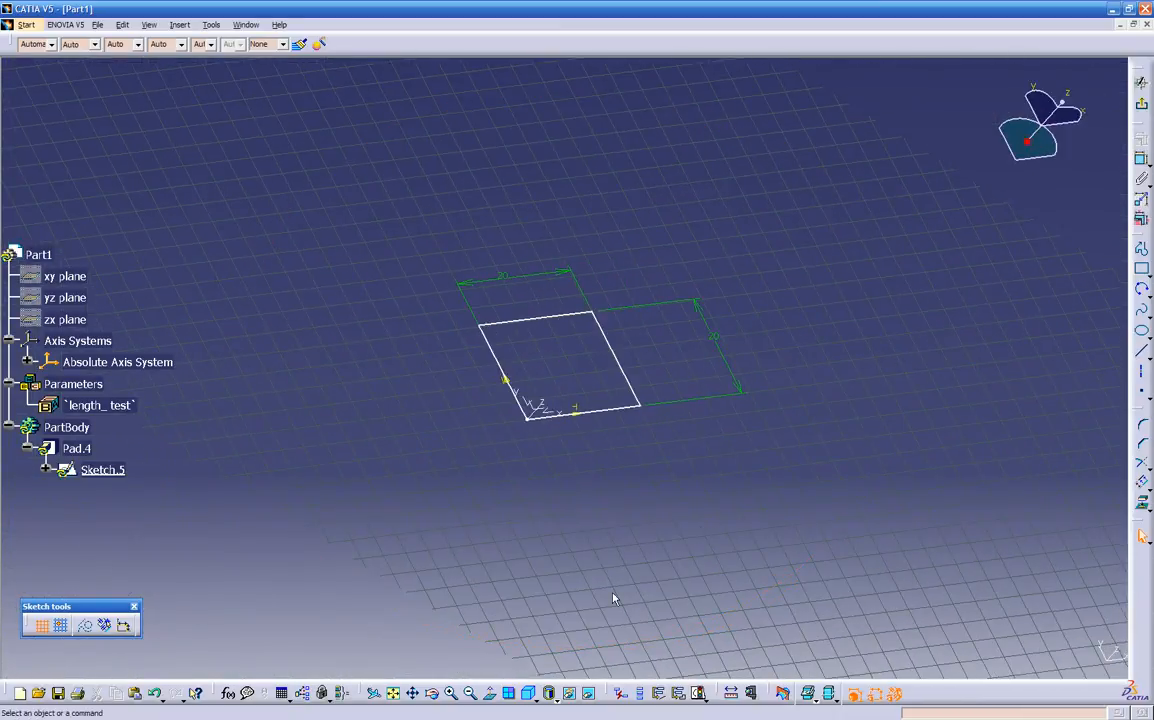
click(492, 695)
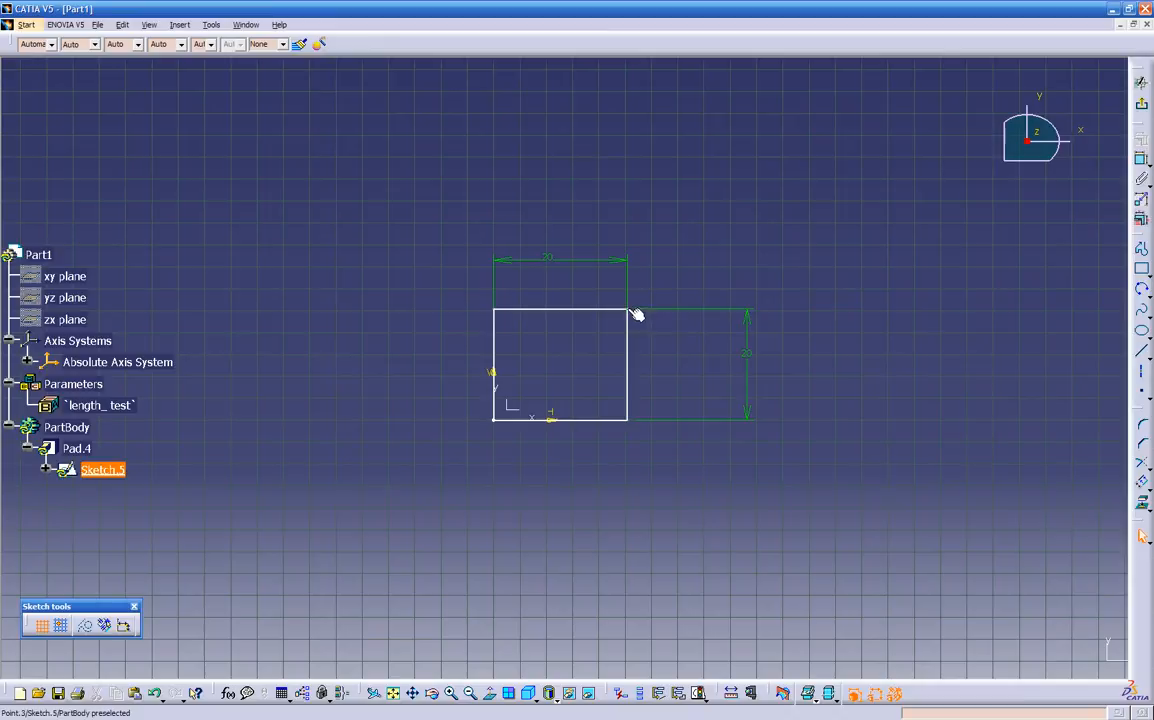
click(636, 375)
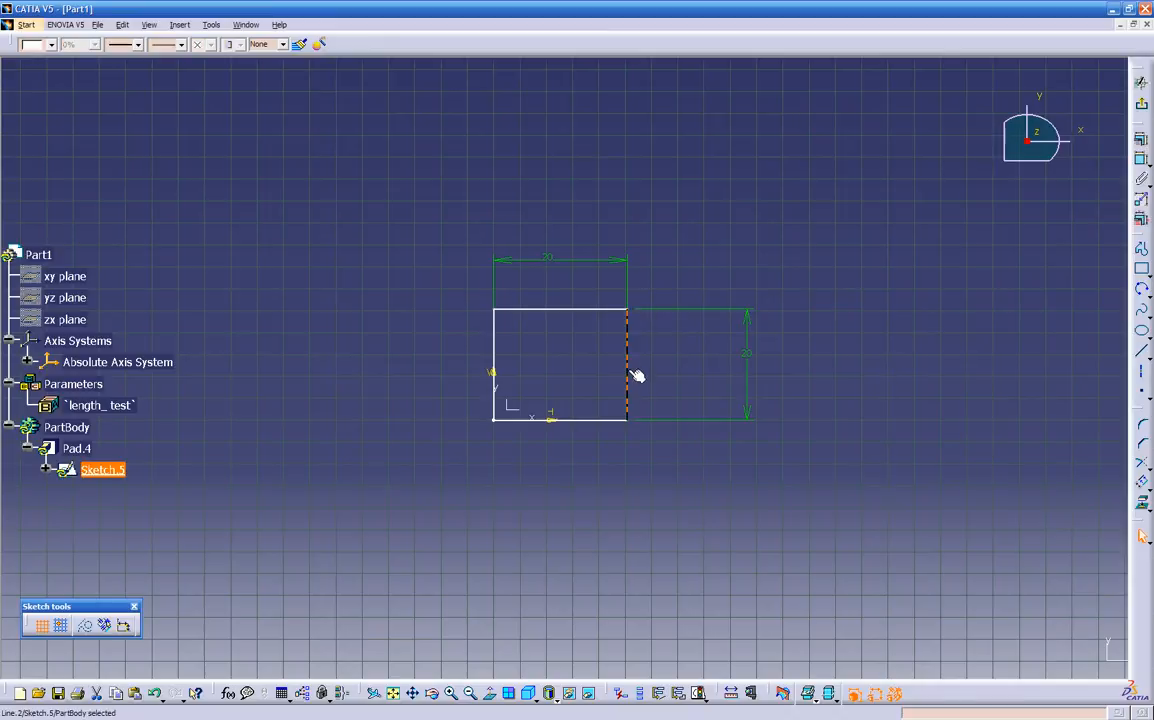
key(Delete)
Stretch the upper edge to about twice its length and close the profile with a slanted line from the lower edge's free end
drag(636, 315, 765, 311)
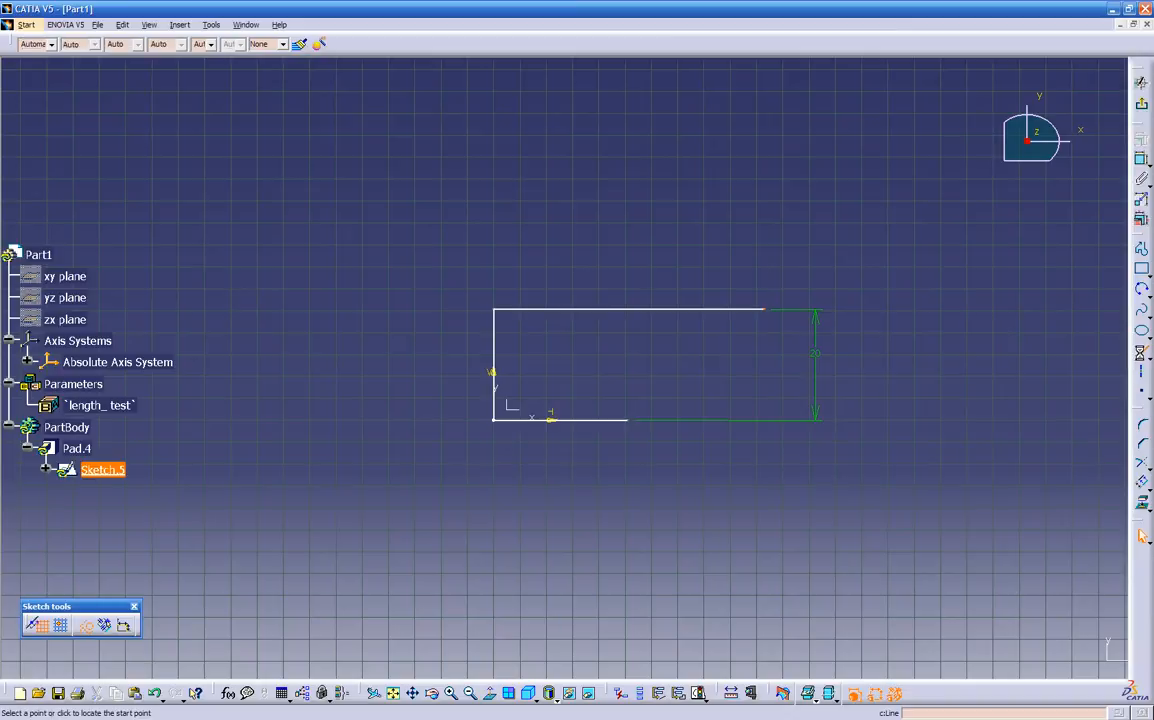
click(1140, 351)
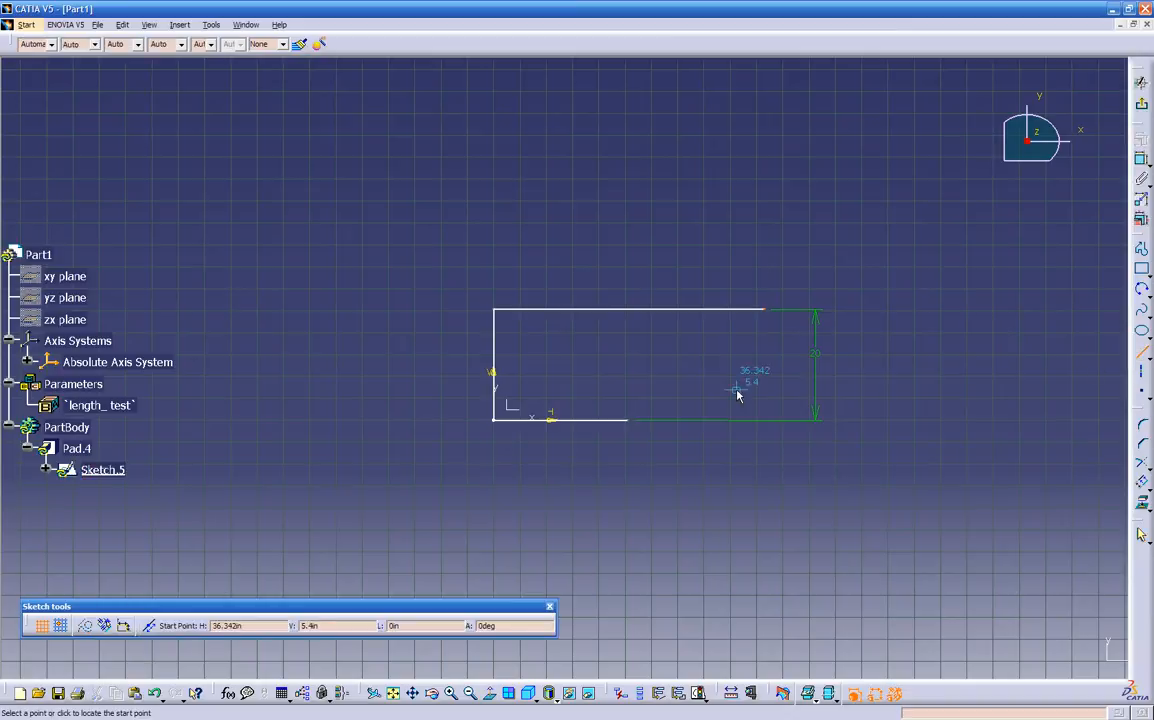
click(627, 419)
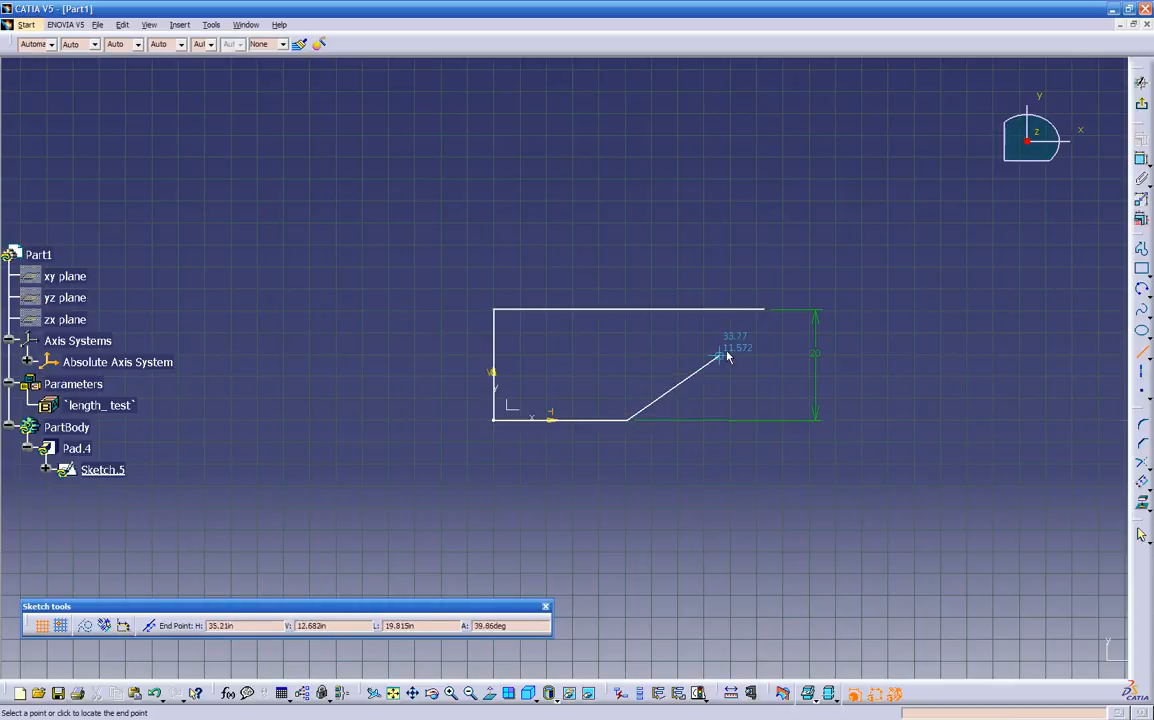
click(765, 309)
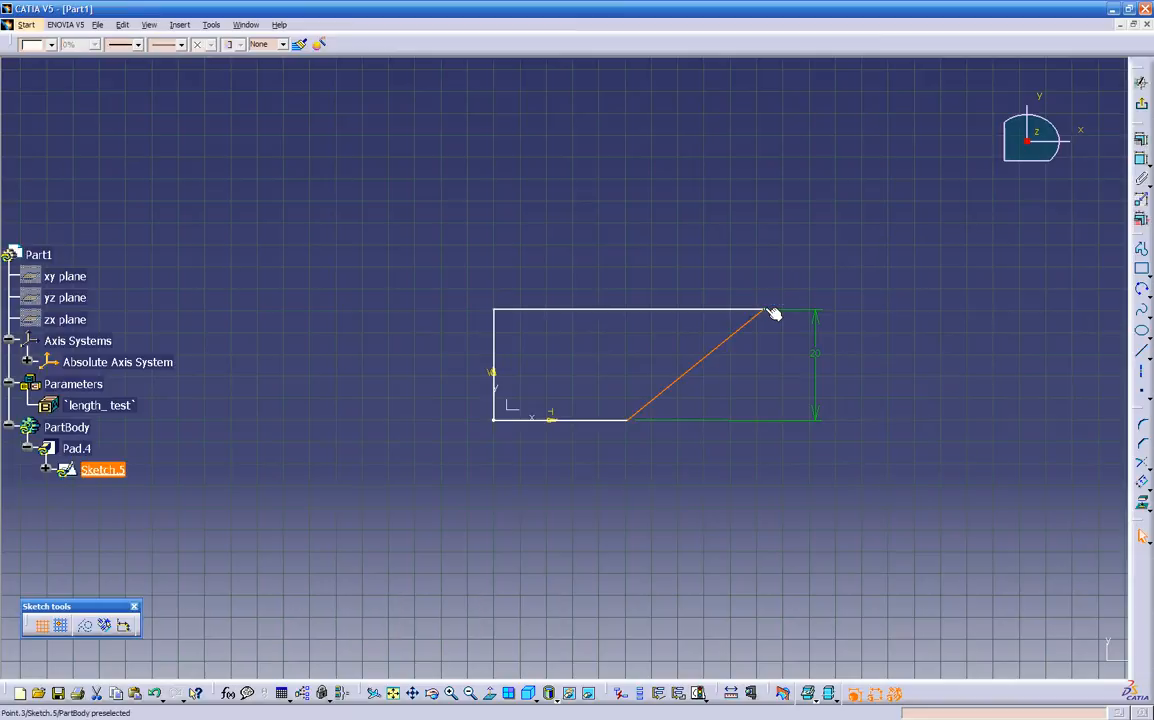
Add an angle constraint between the slanted line and the upper edge and set it to 45 degrees
click(1143, 160)
click(707, 310)
click(962, 238)
double_click(963, 237)
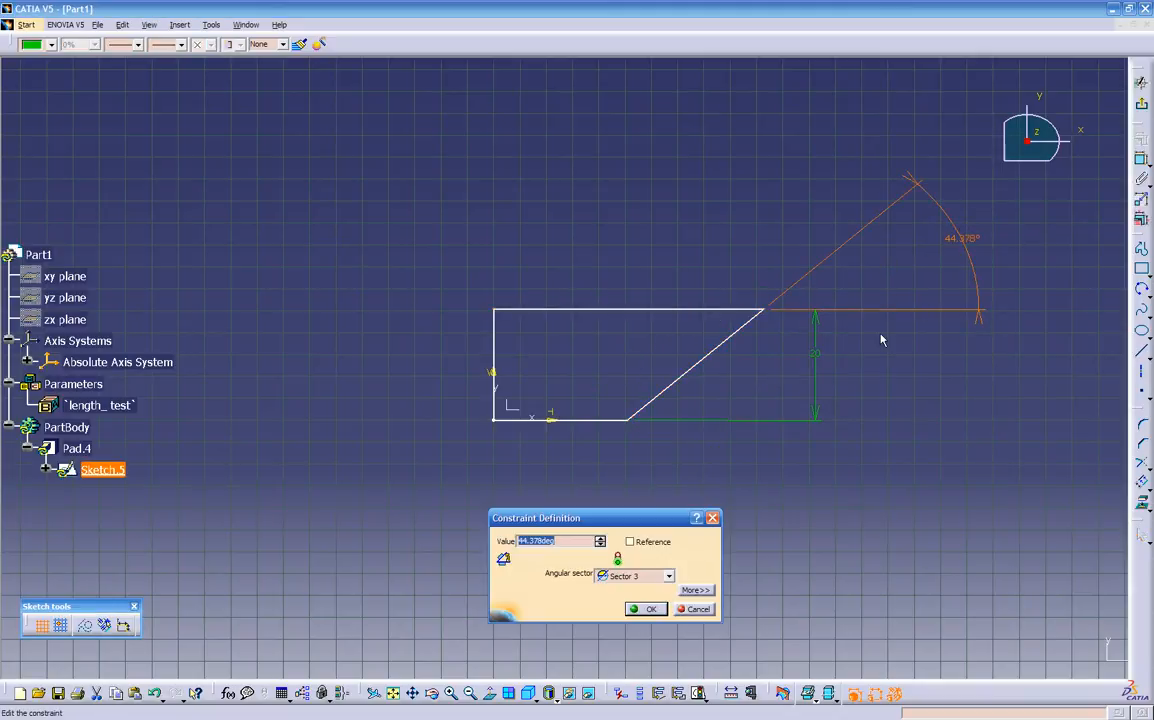
key(Return)
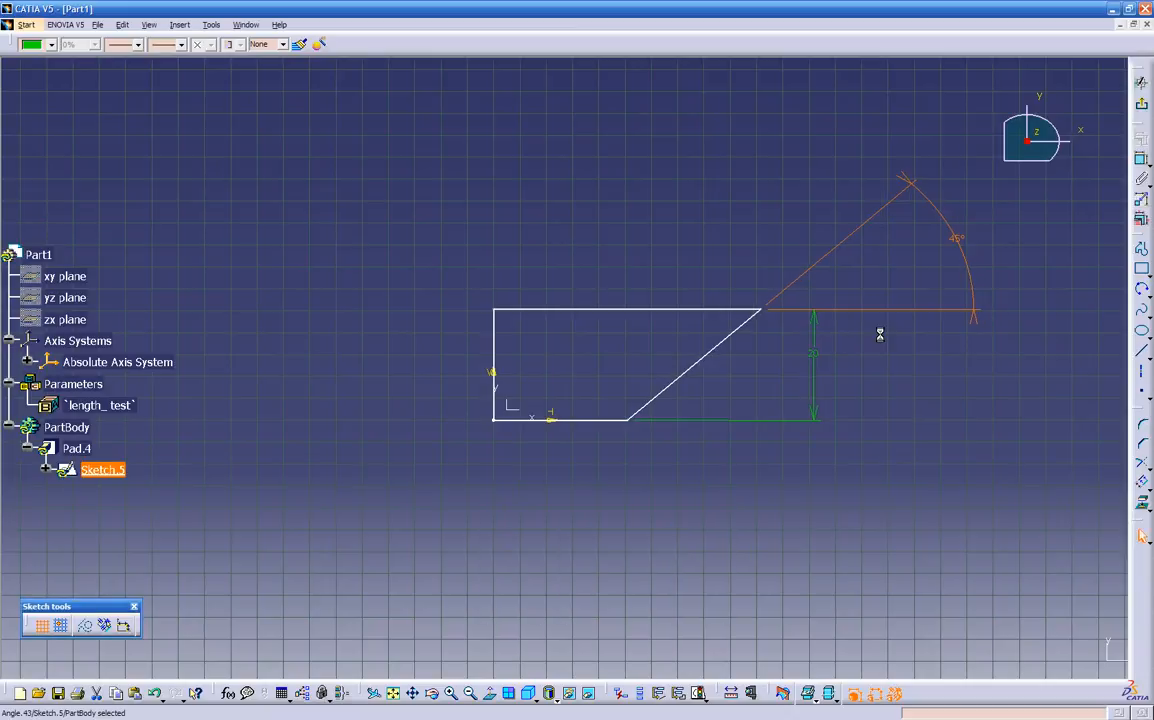
click(918, 364)
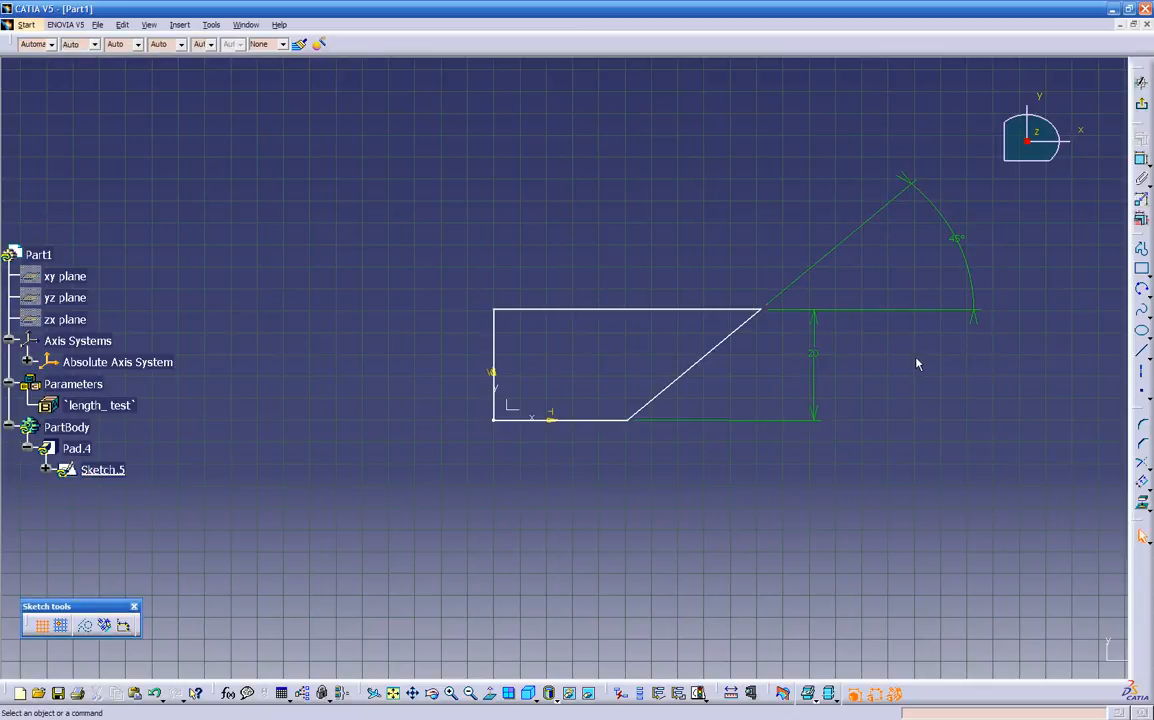
Exit the sketch to update the pad with the slanted profile and inspect the solid
mouse_move(646, 489)
middle_down()
mouse_move(626, 532)
mouse_move(688, 425)
middle_up()
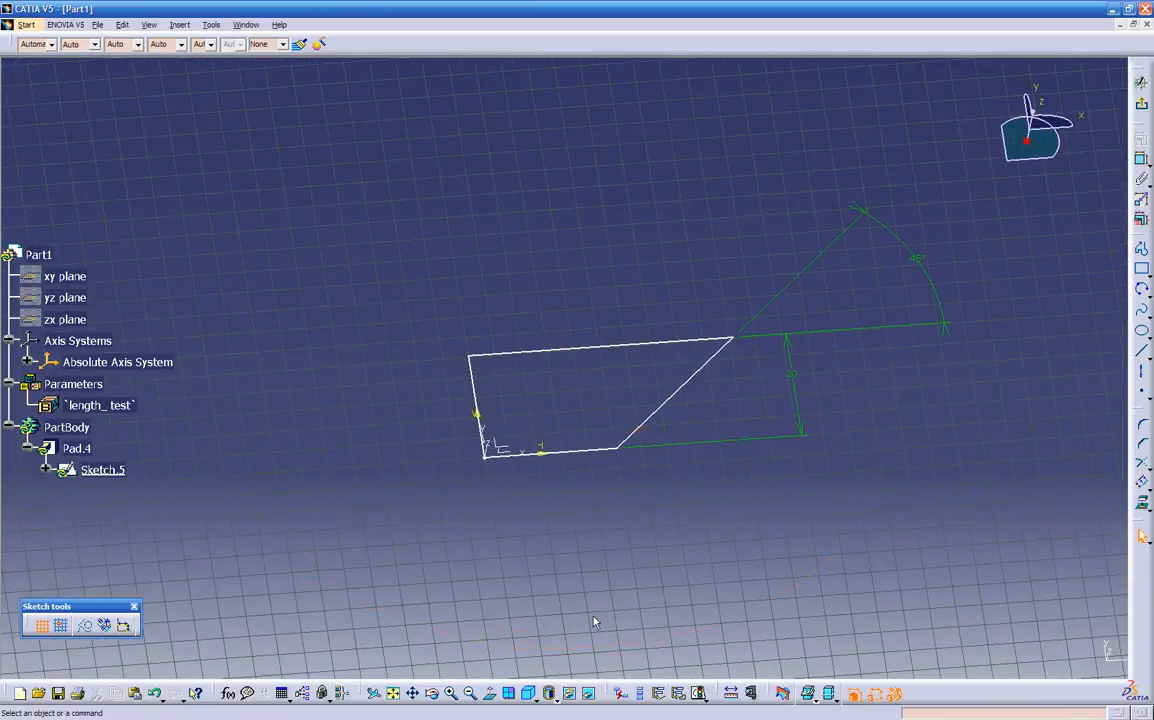
click(490, 693)
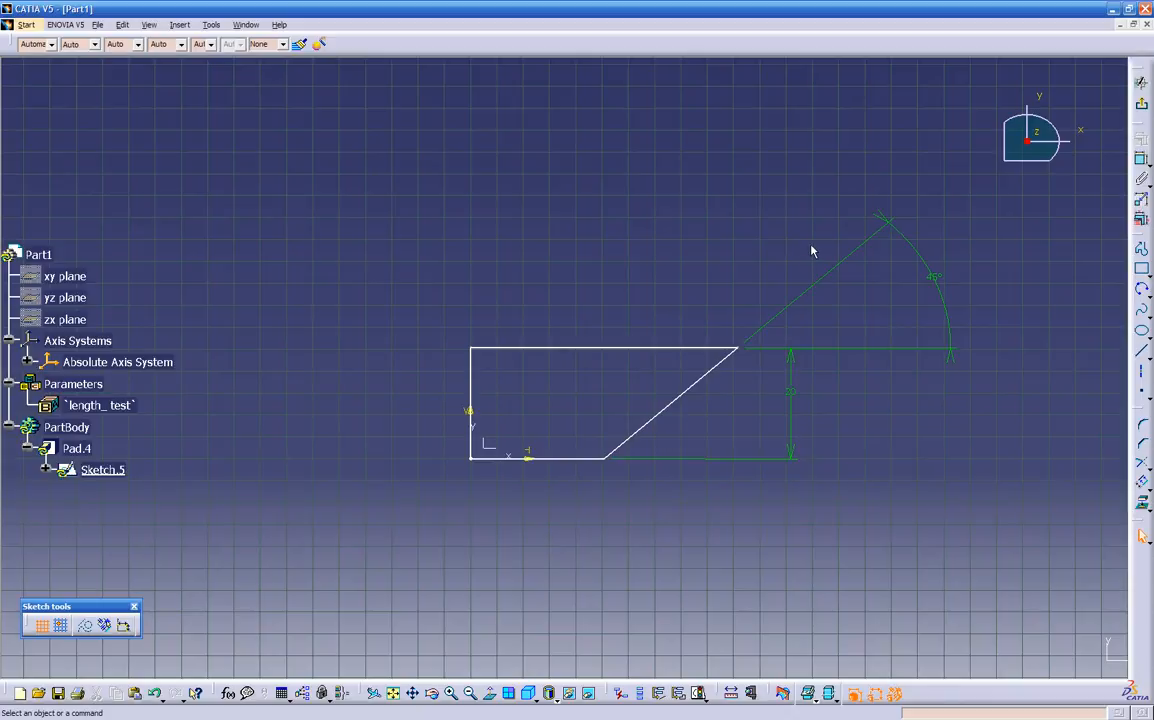
click(1142, 109)
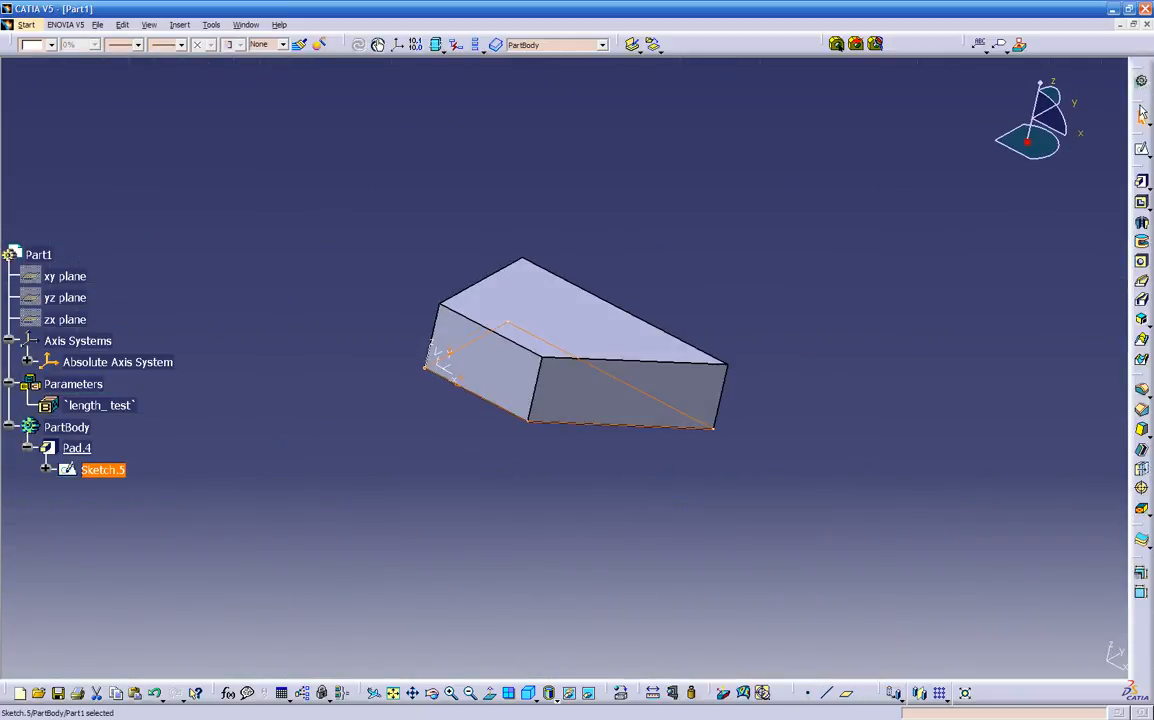
middle_drag(878, 319, 619, 300)
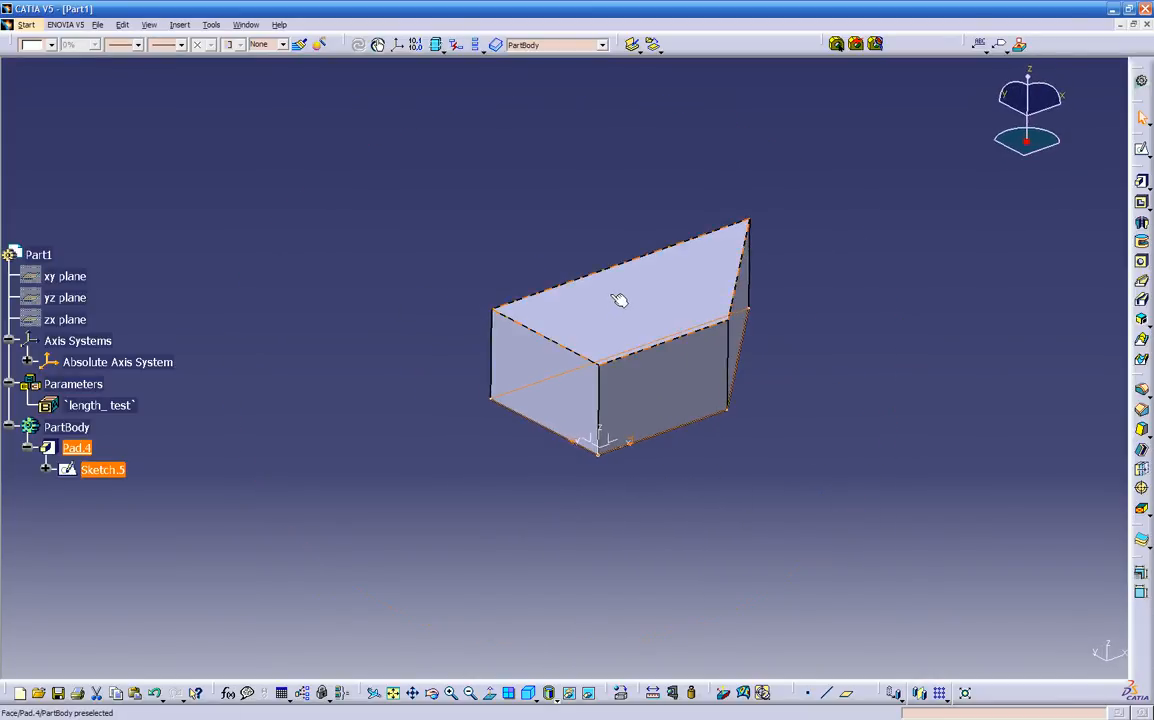
middle_drag(464, 538, 525, 611)
middle_drag(648, 513, 451, 533)
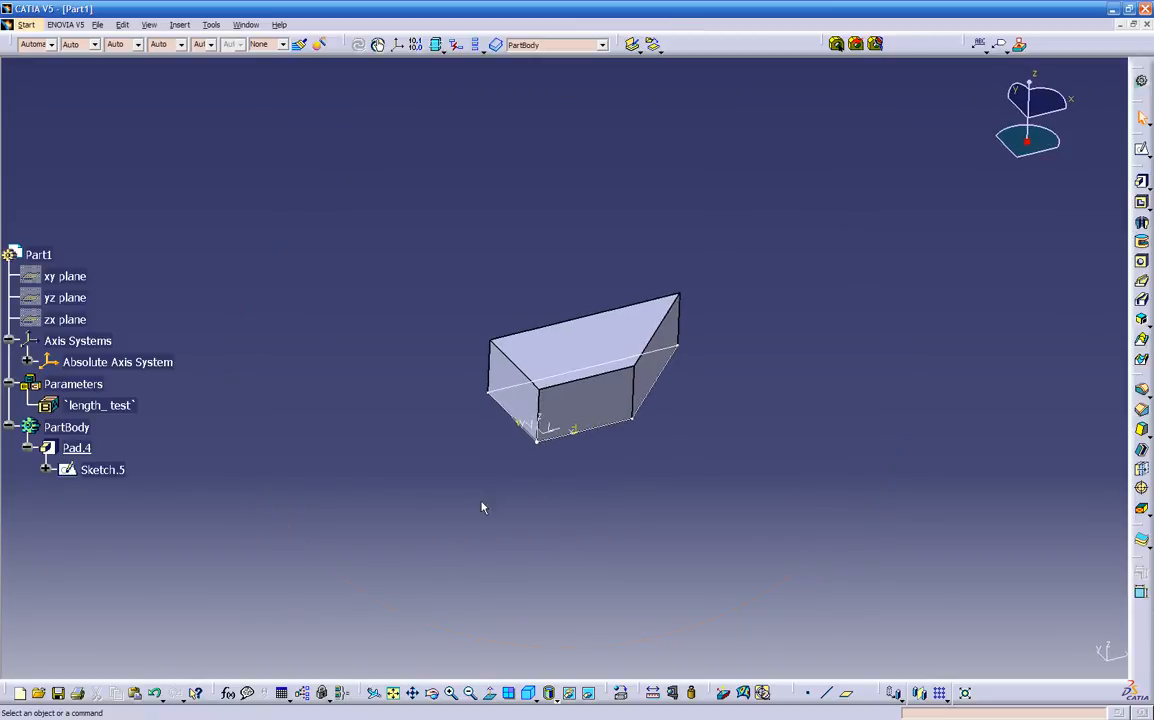
Set the slanted line's angle constraint in the pad's sketch to 22 degrees and exit to update the solid
double_click(670, 378)
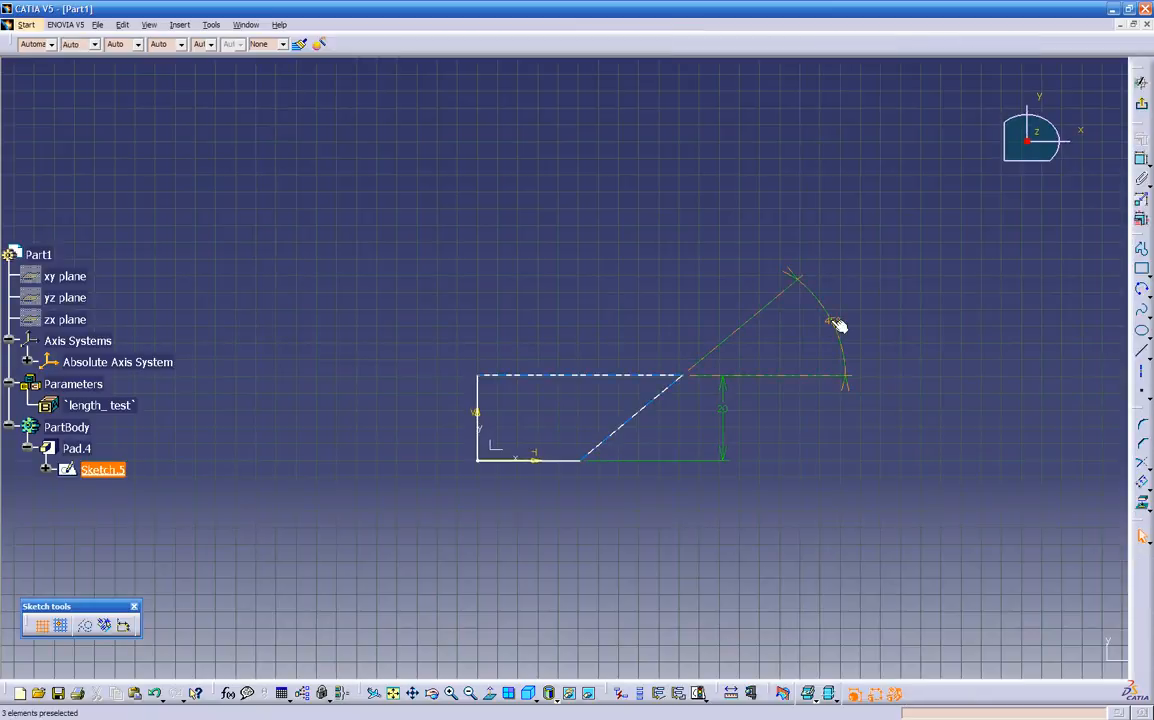
double_click(832, 318)
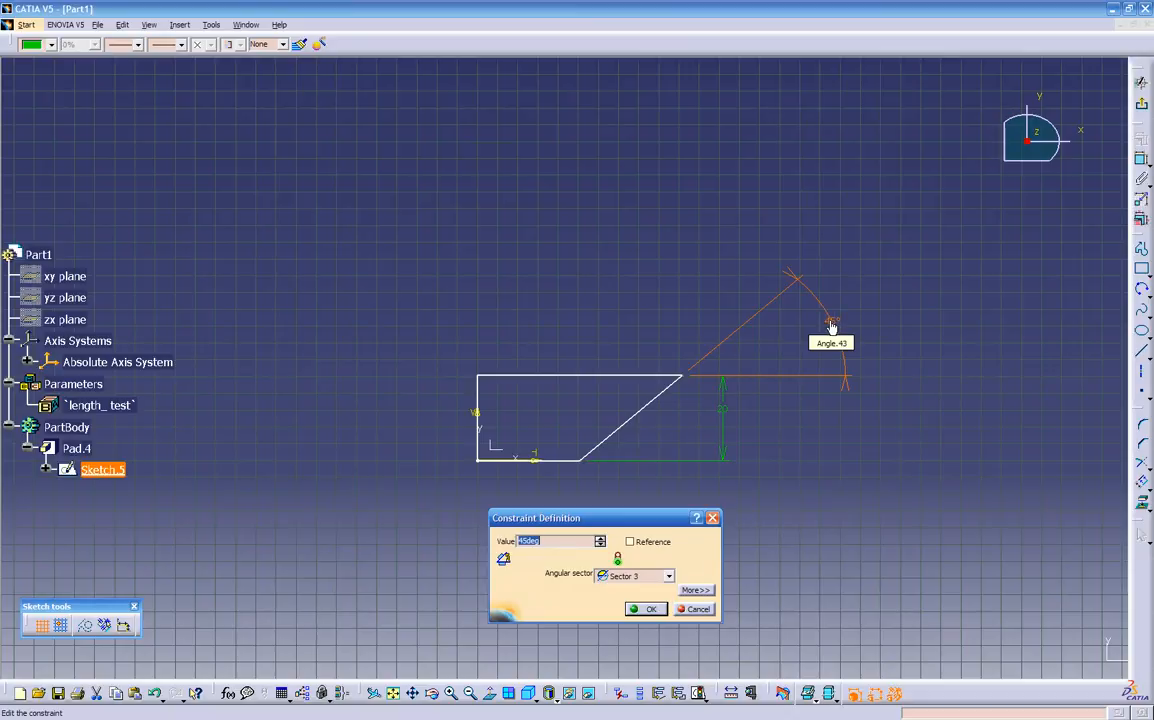
key(Return)
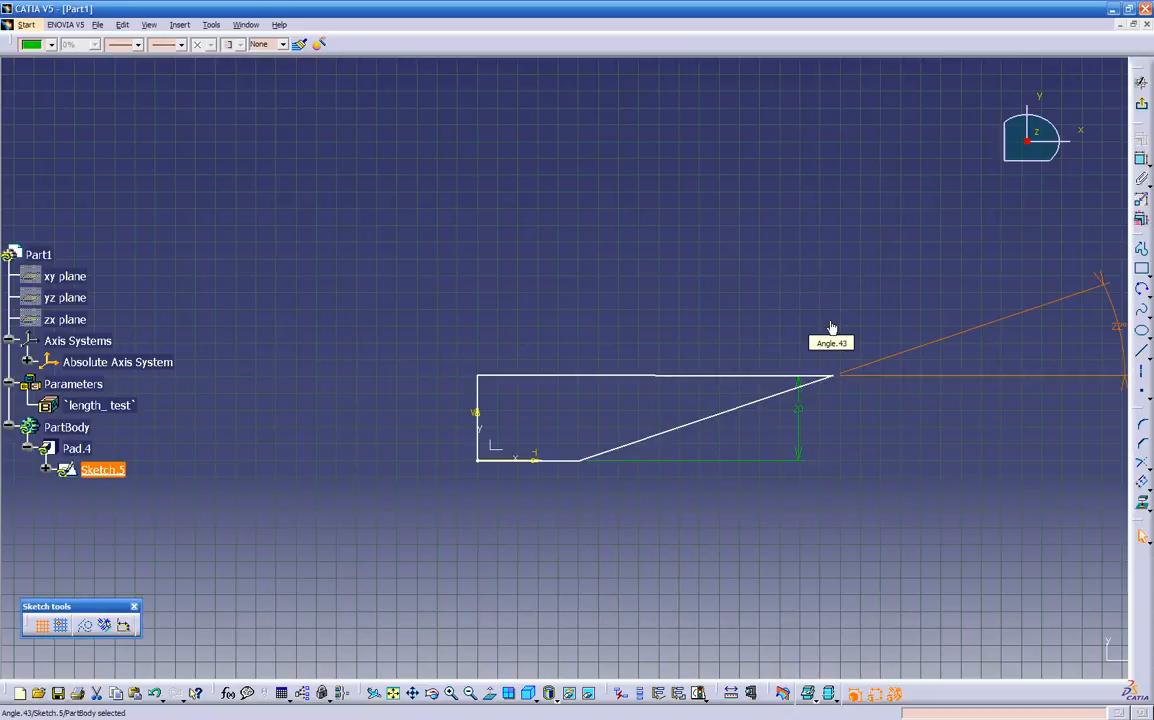
middle_drag(737, 468, 616, 478)
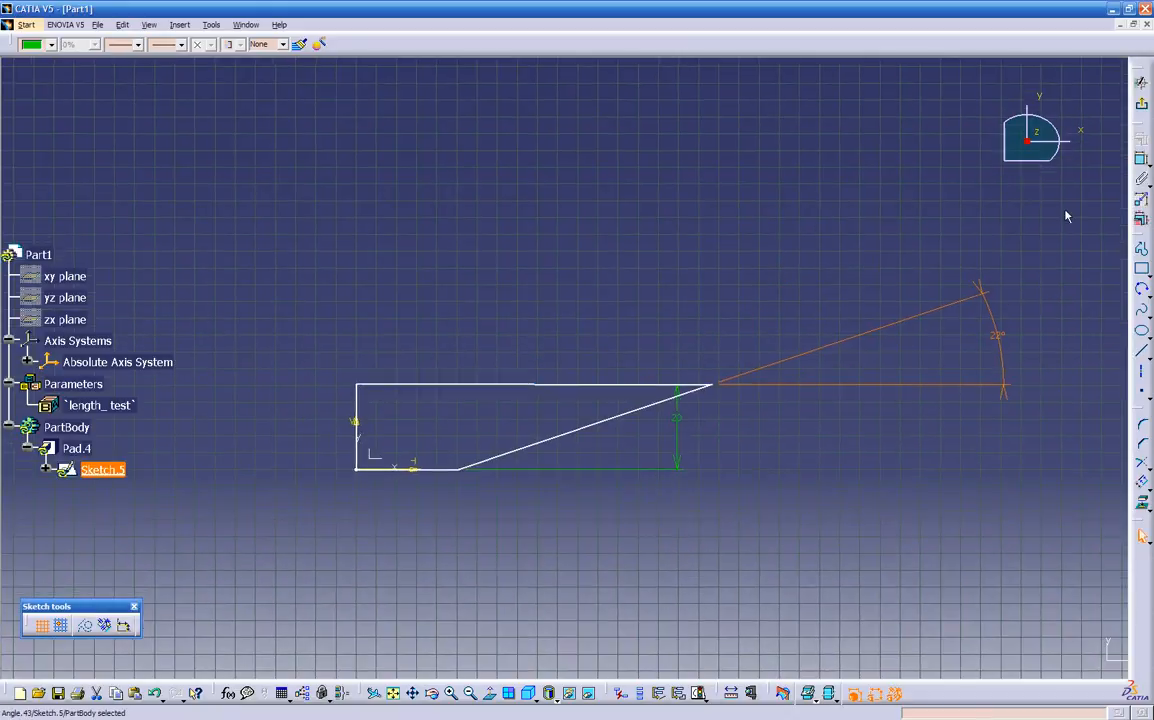
click(1141, 104)
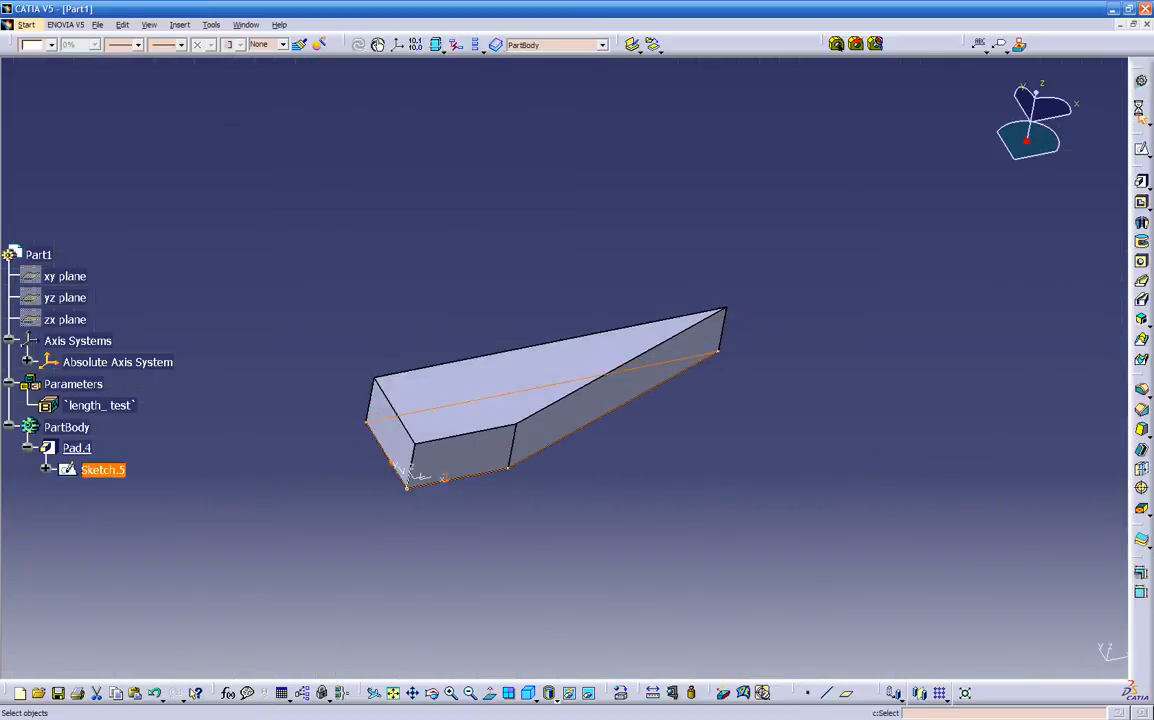
click(668, 465)
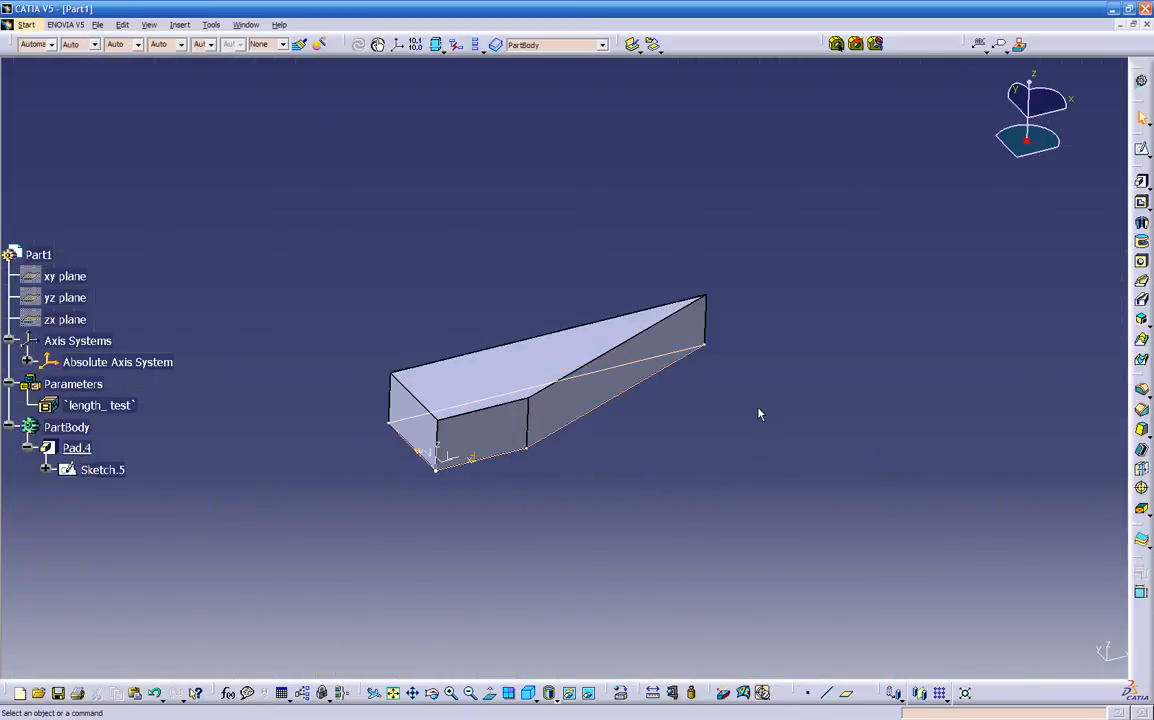
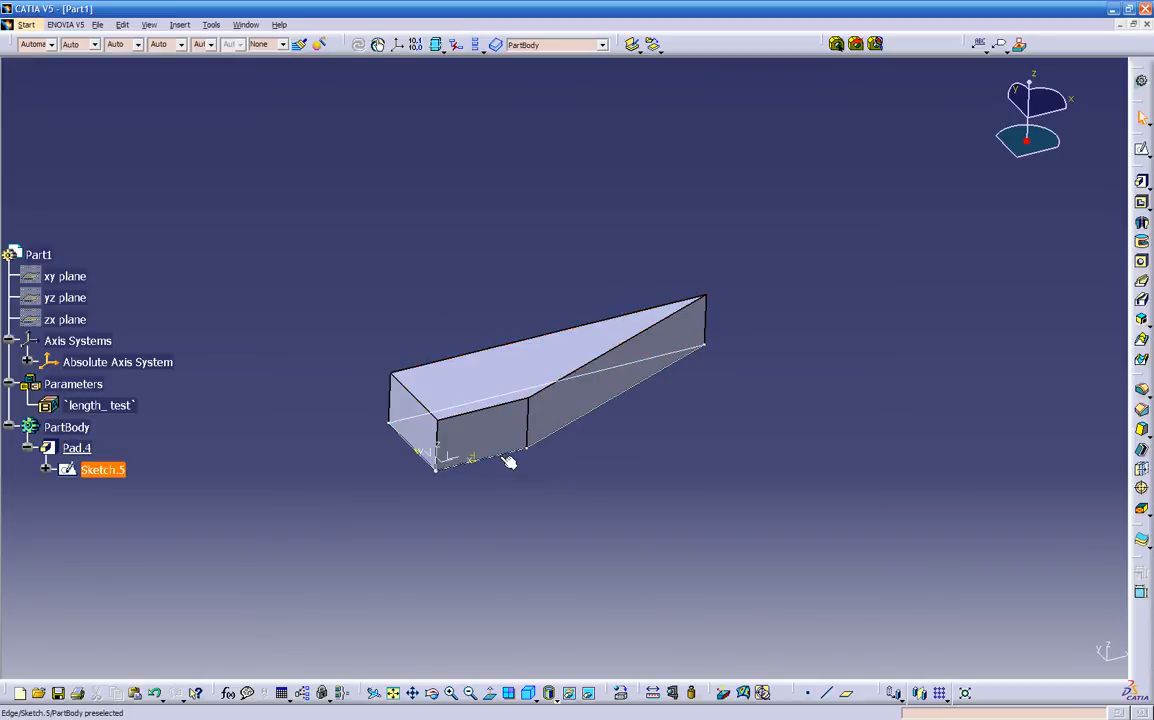
Reopen the pad's sketch and draw a horizontal elongated hole with about 3.4 in radius inside the wedge profile
click(72, 470)
double_click(72, 470)
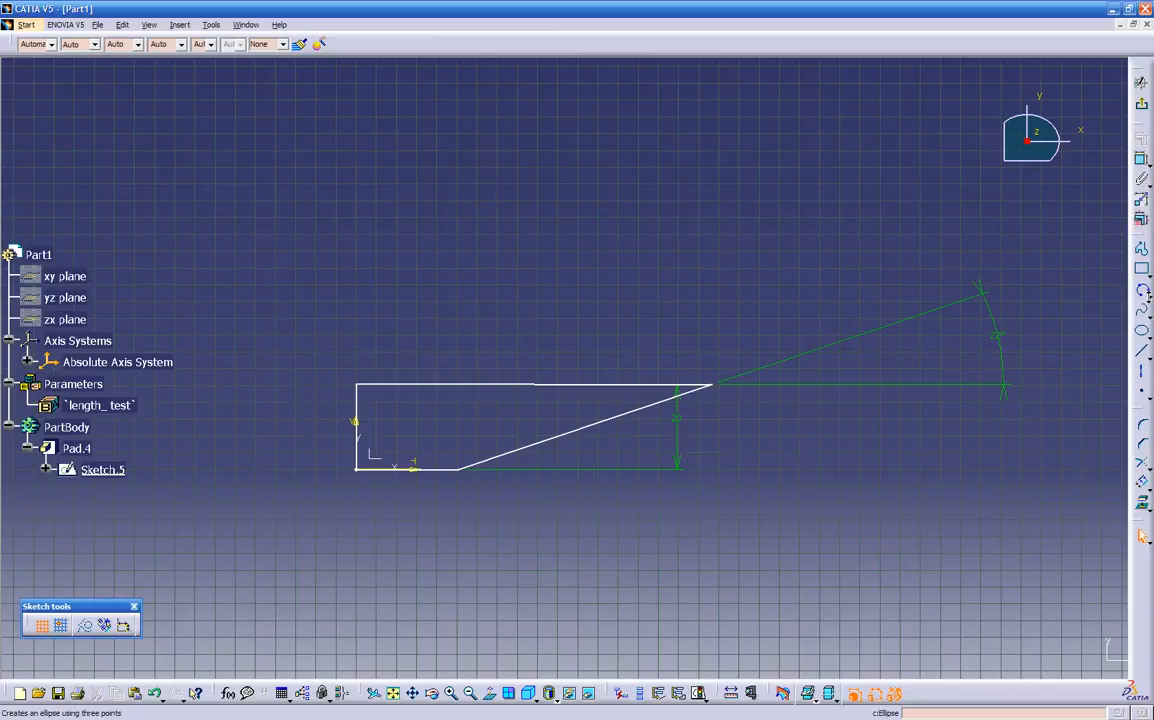
click(1149, 300)
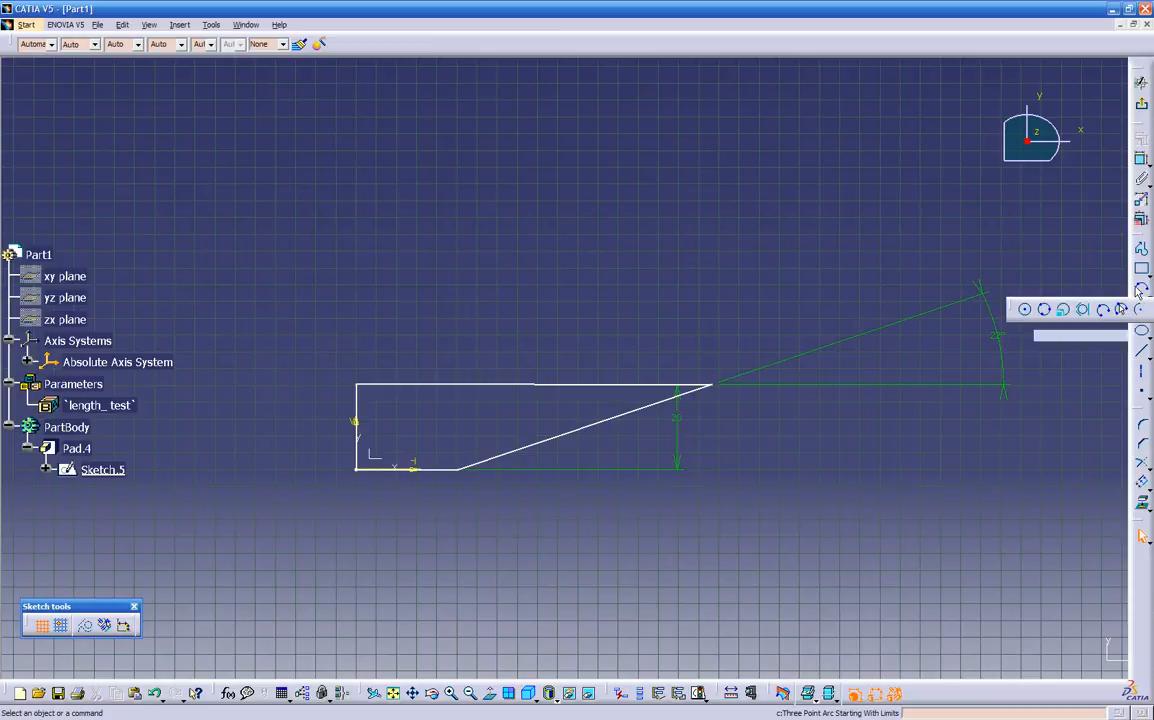
click(1149, 273)
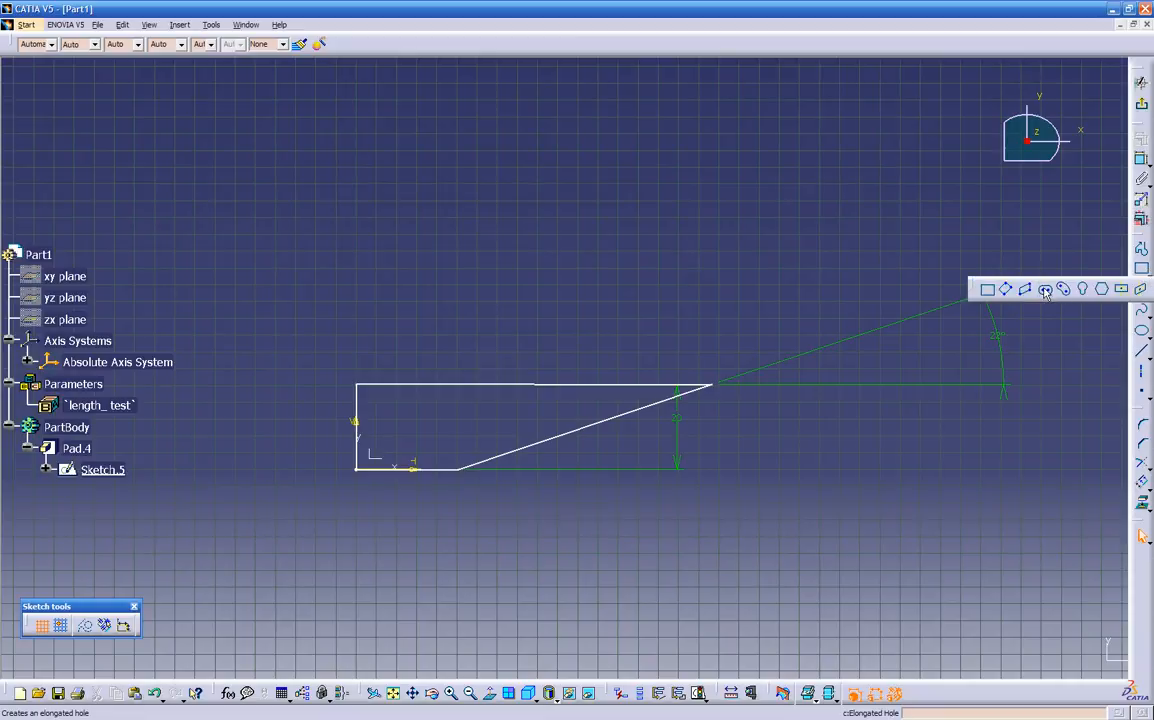
click(1045, 290)
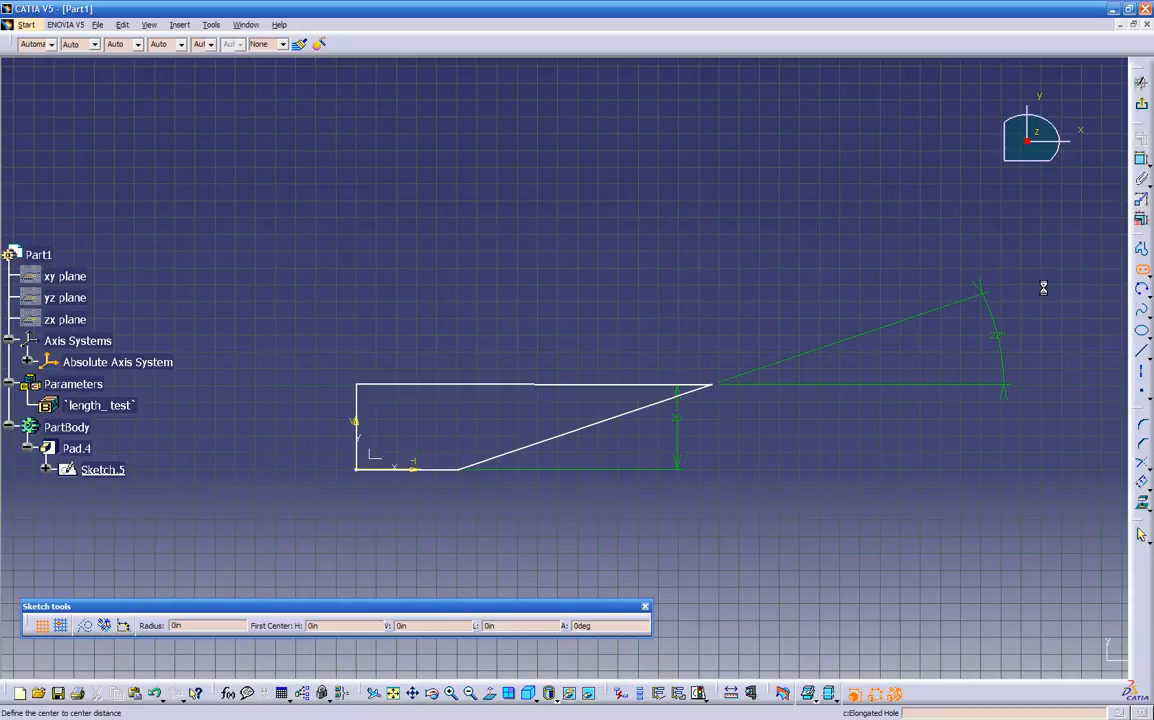
click(421, 424)
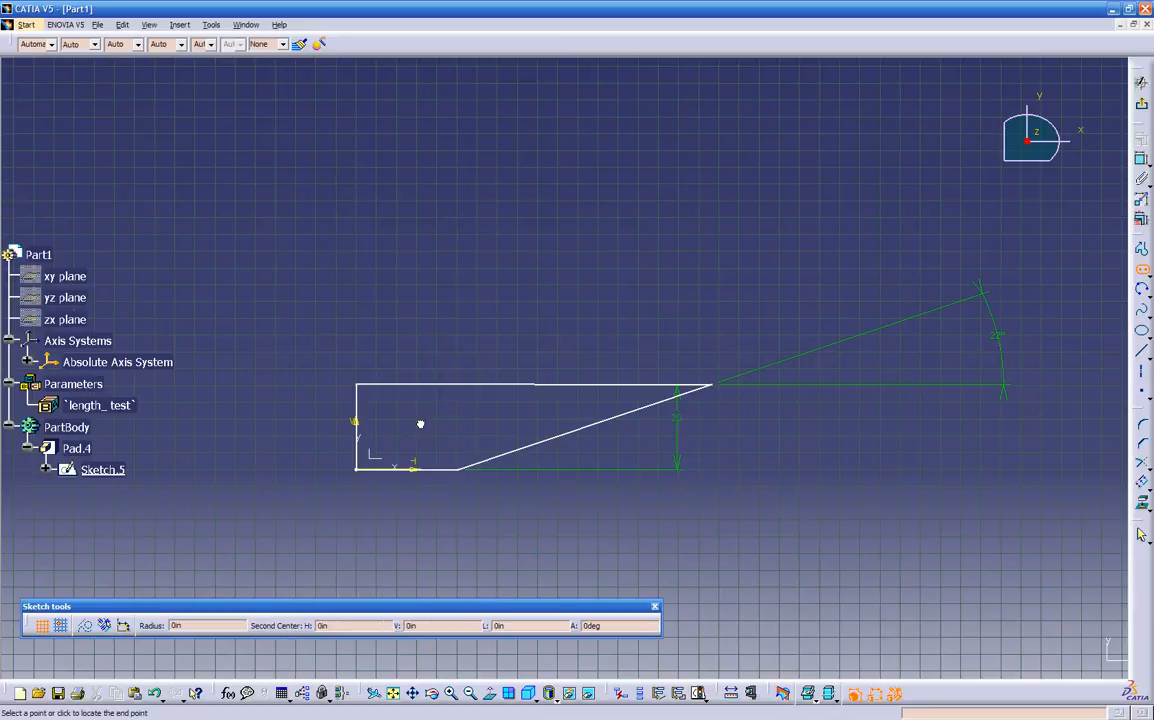
click(480, 422)
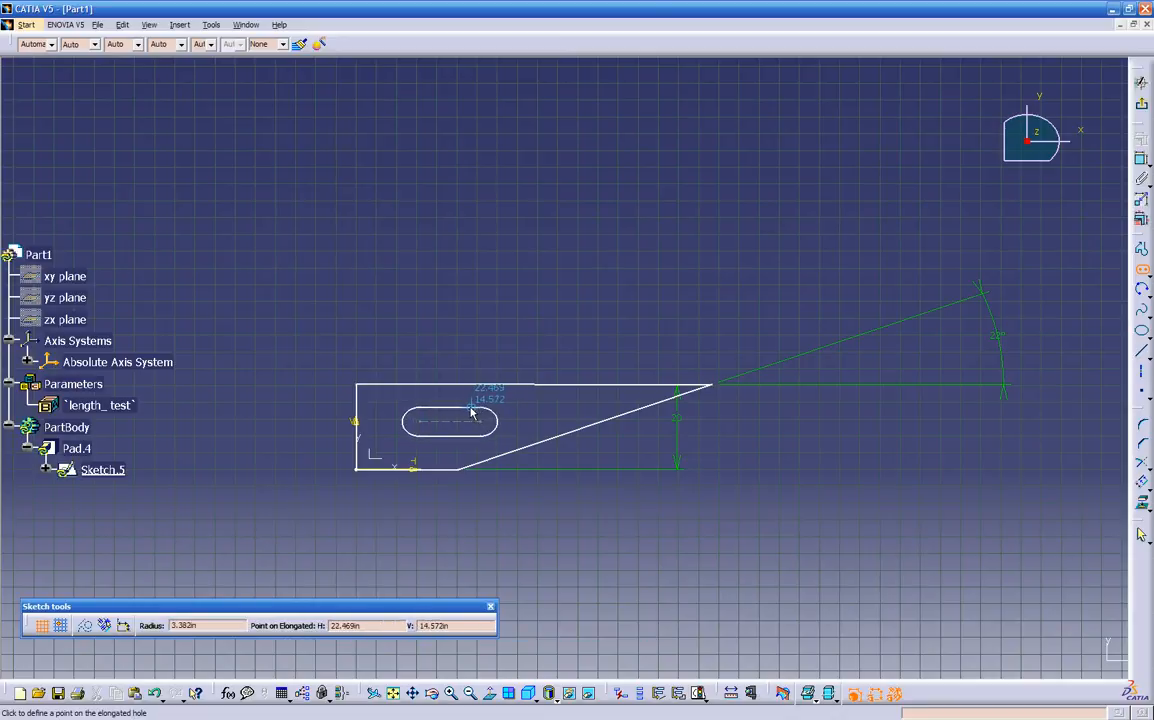
click(470, 409)
click(722, 463)
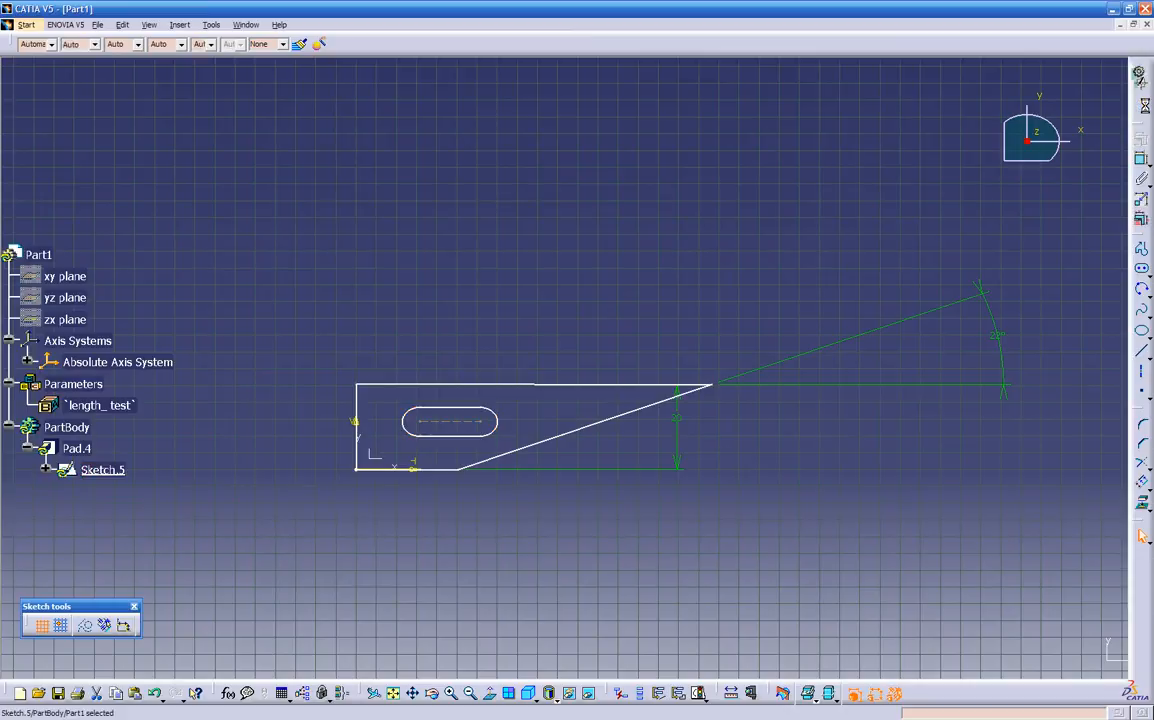
Exit the sketch to update the pad with the elongated hole and inspect the solid
click(1143, 129)
click(631, 489)
mouse_move(631, 489)
middle_down()
mouse_move(587, 471)
mouse_move(577, 608)
mouse_move(577, 586)
mouse_move(613, 644)
mouse_move(600, 430)
mouse_move(500, 438)
mouse_move(641, 469)
mouse_move(683, 427)
mouse_move(693, 507)
mouse_move(734, 471)
mouse_move(507, 561)
mouse_move(373, 533)
mouse_move(523, 453)
middle_up()
Reopen the pad's sketch and draw a separate closed L-shaped profile with a tangent arc in its inner corner above the wedge
double_click(531, 440)
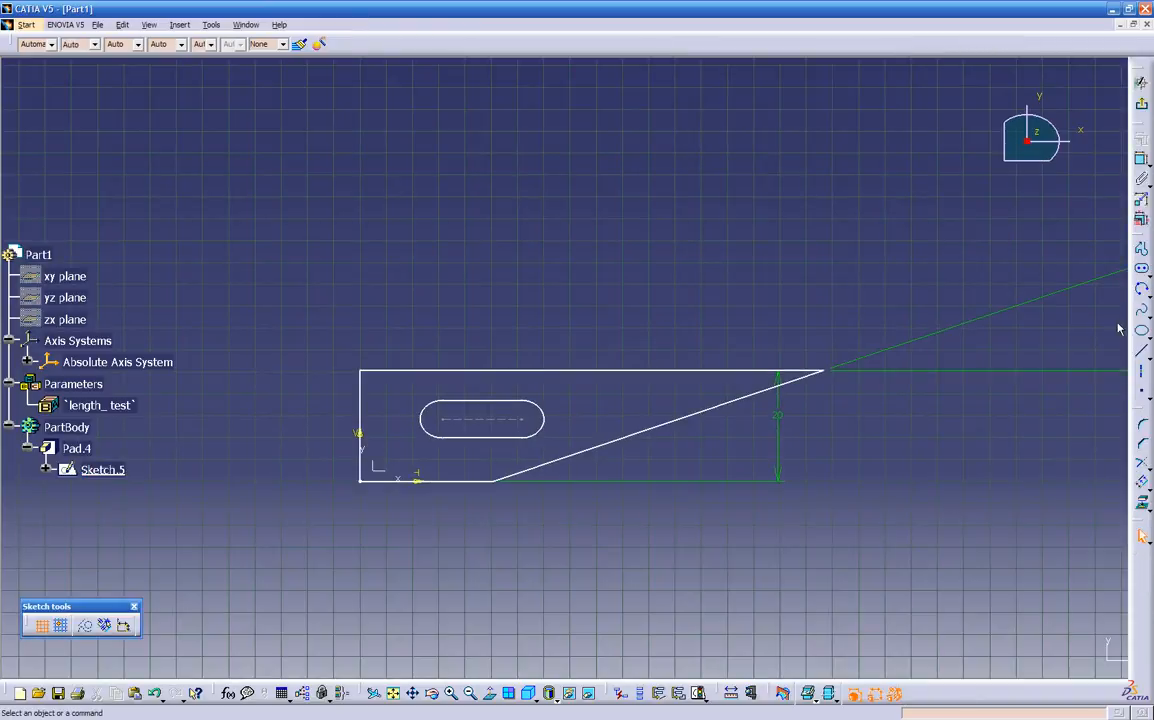
click(1141, 249)
click(441, 318)
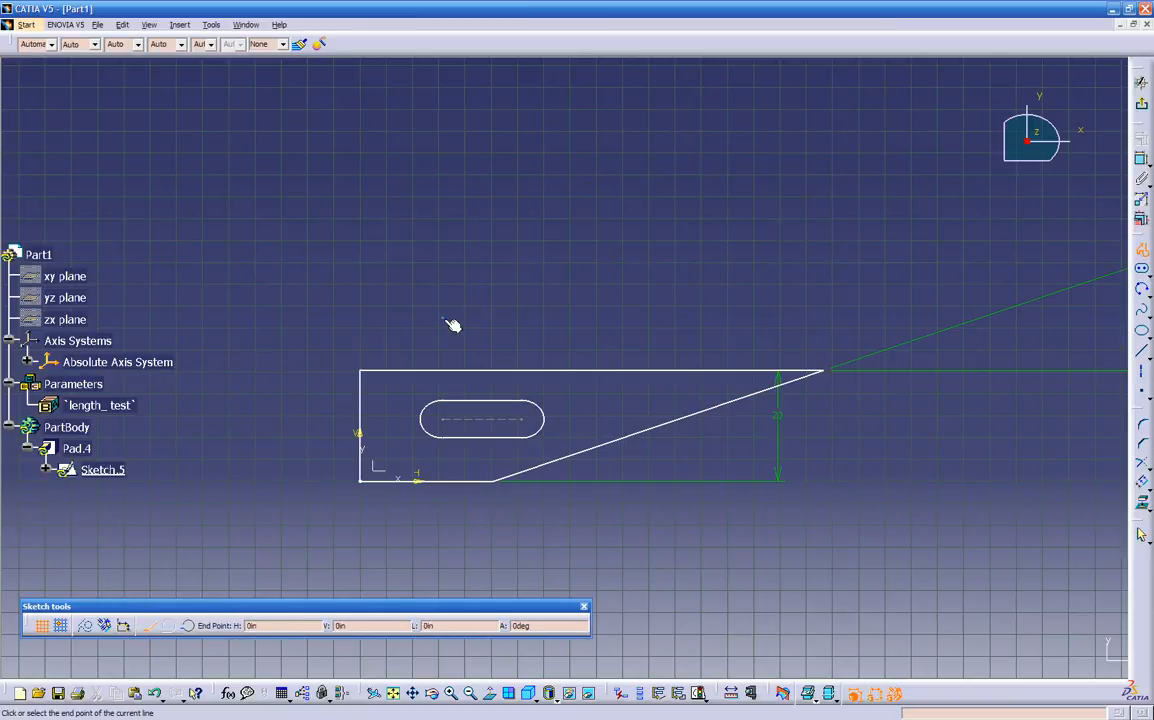
click(647, 318)
click(646, 263)
click(518, 262)
drag(518, 262, 496, 237)
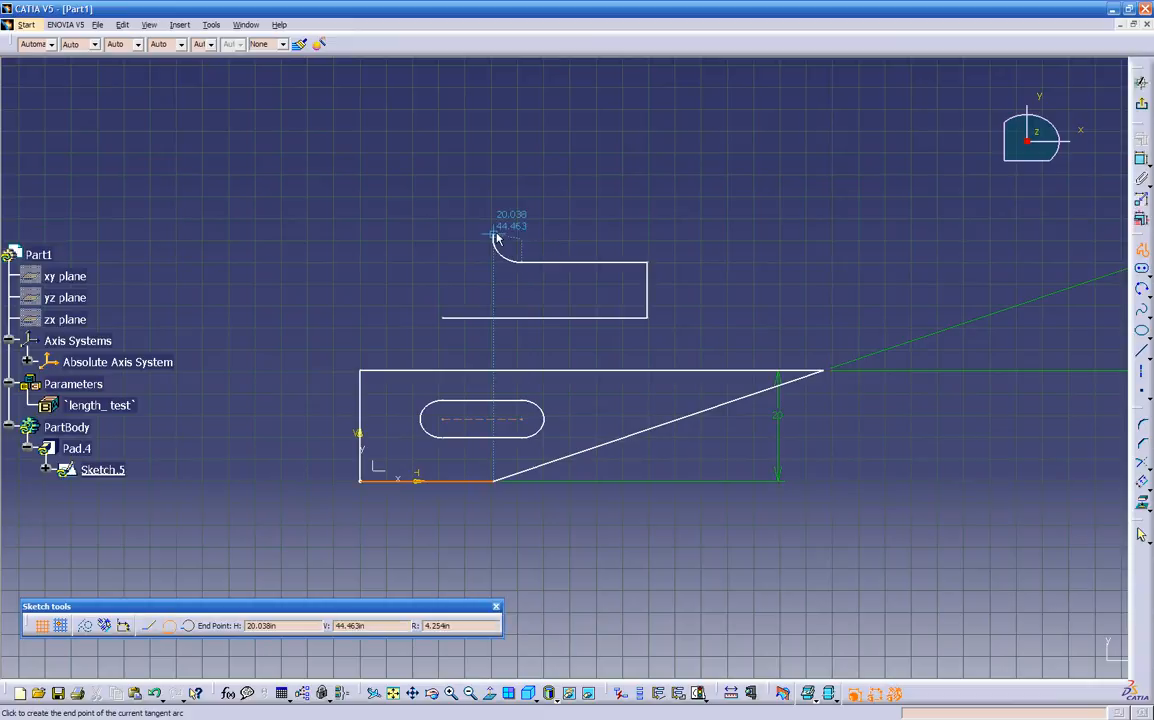
click(470, 220)
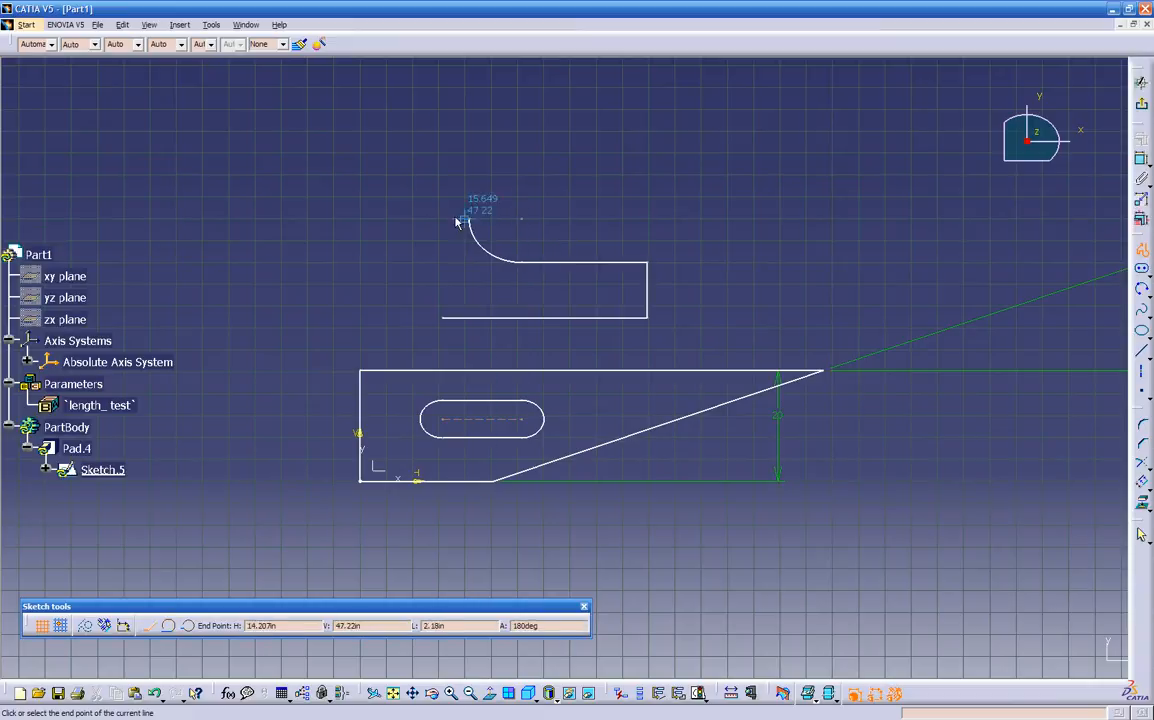
click(438, 219)
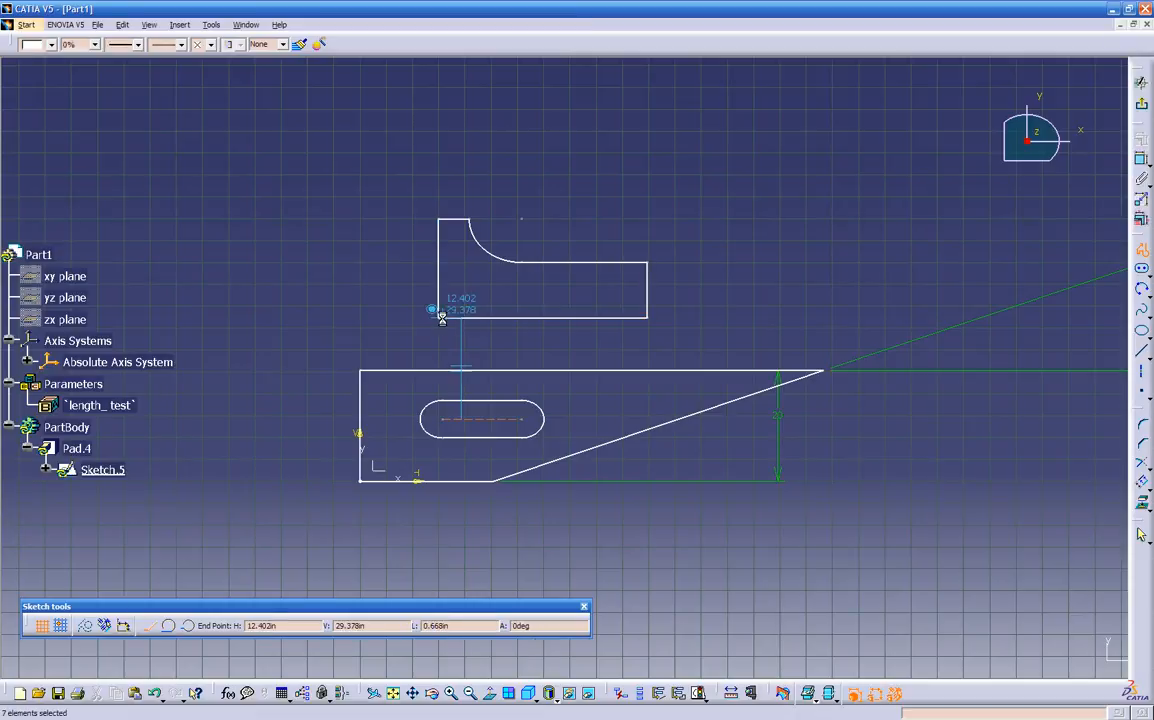
click(446, 318)
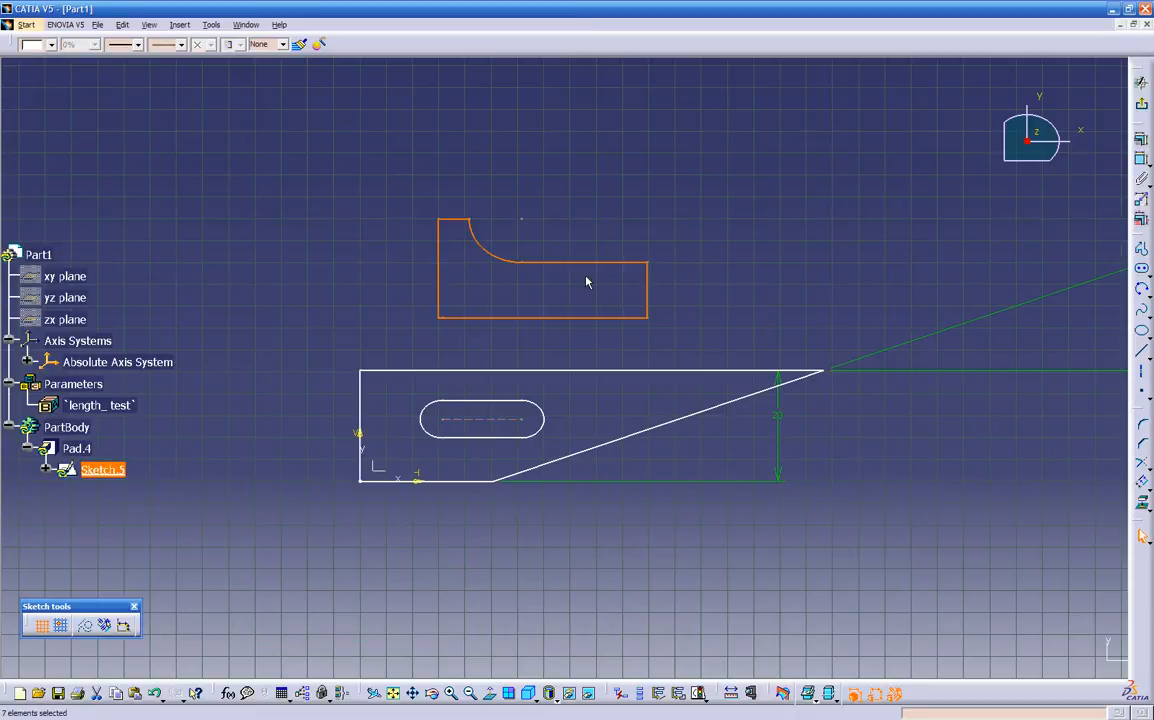
Exit the sketch to update the pad with the separate second profile and inspect both solids from several angles
click(1141, 83)
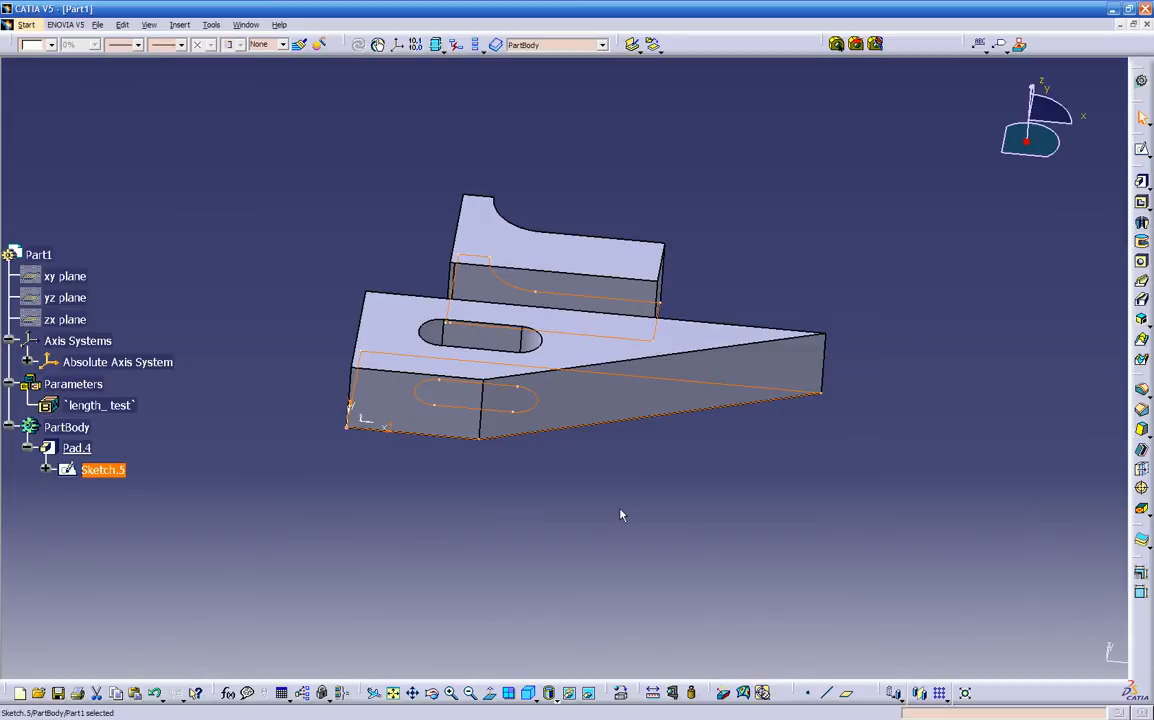
click(596, 463)
mouse_move(596, 463)
middle_down()
mouse_move(631, 507)
mouse_move(322, 430)
mouse_move(600, 525)
mouse_move(420, 515)
mouse_move(491, 530)
mouse_move(587, 471)
mouse_move(616, 386)
mouse_move(719, 193)
middle_up()
middle_drag(617, 421, 720, 480)
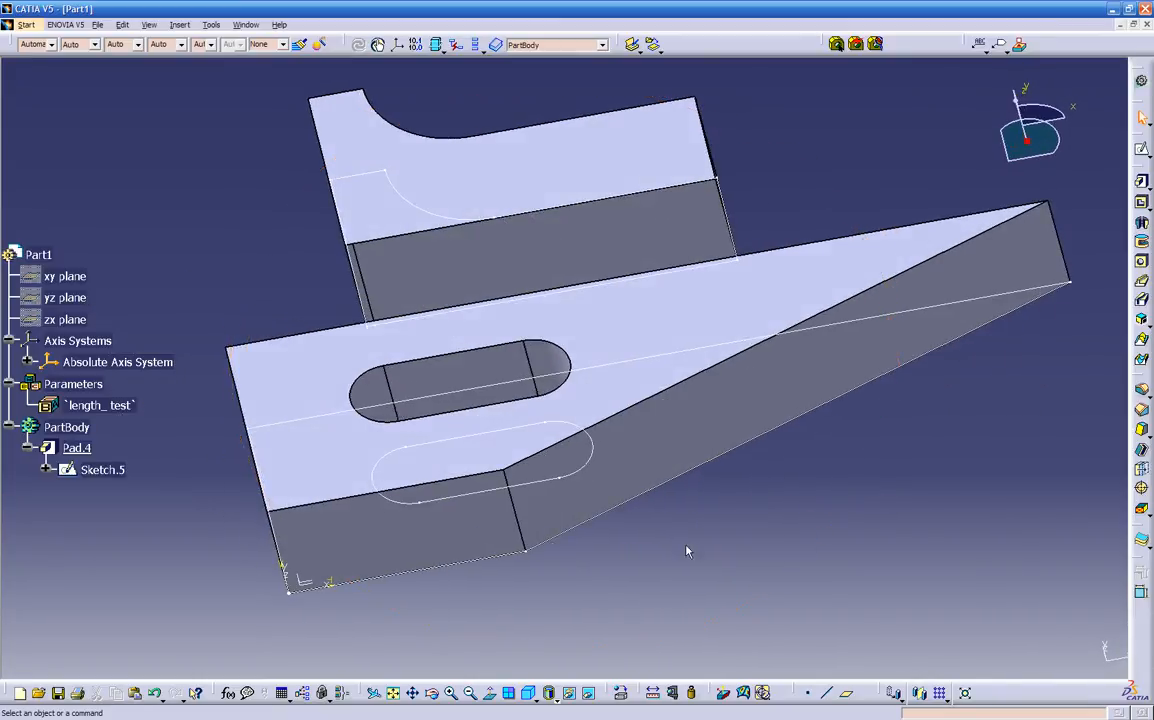
middle_drag(381, 386, 530, 326)
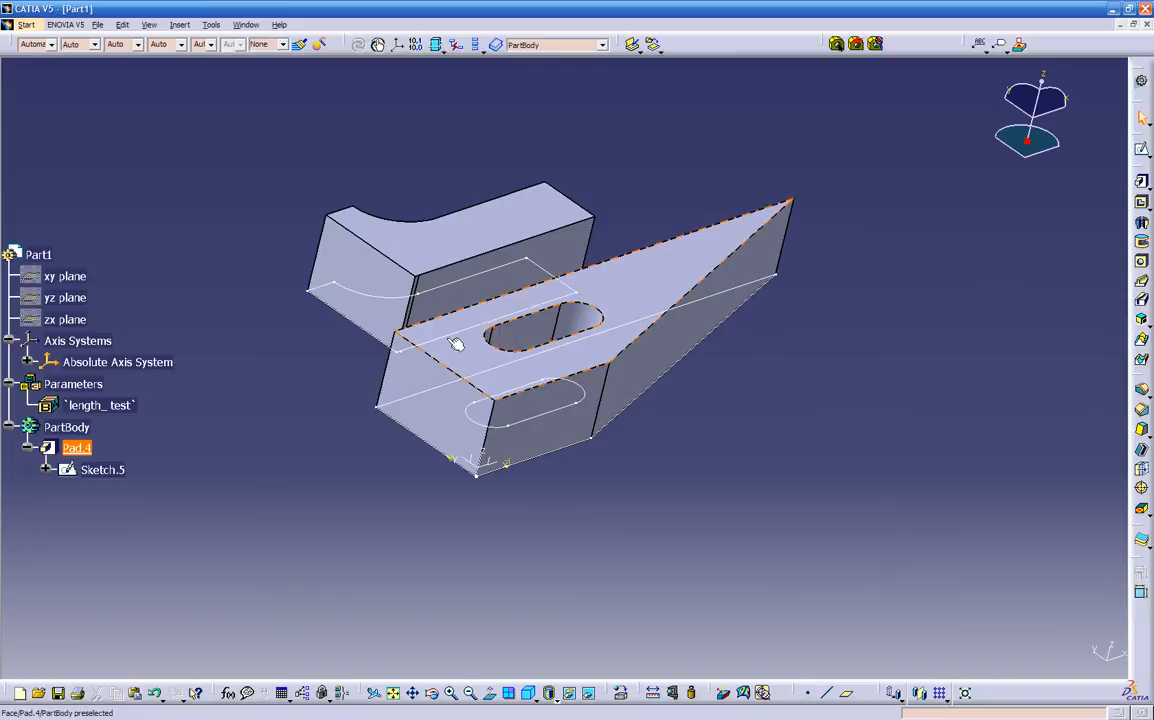
mouse_move(453, 388)
middle_down()
mouse_move(541, 515)
mouse_move(592, 536)
mouse_move(466, 538)
middle_up()
click(118, 476)
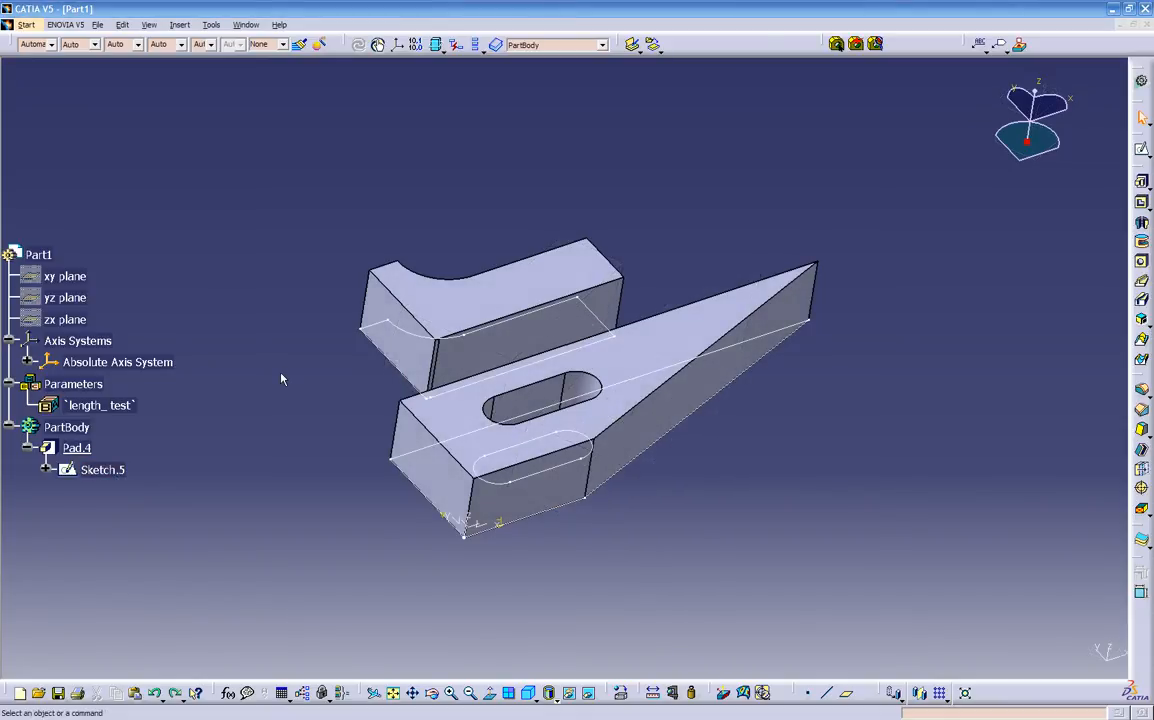
middle_drag(383, 600, 515, 361)
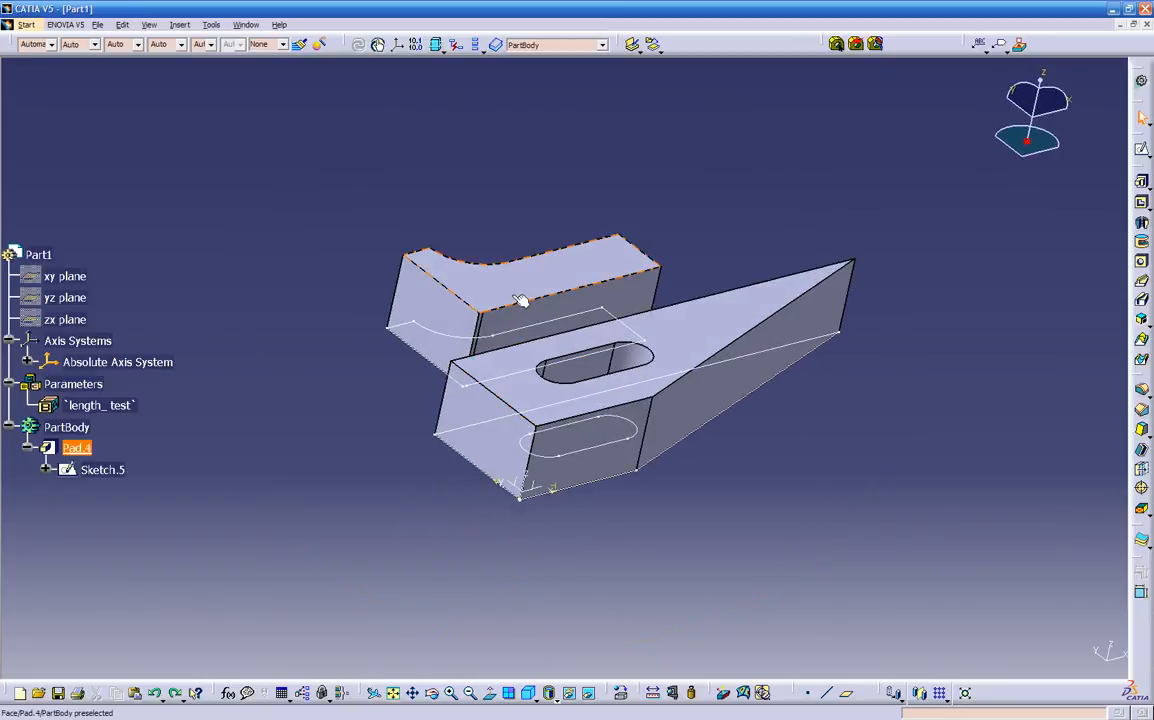
click(1146, 206)
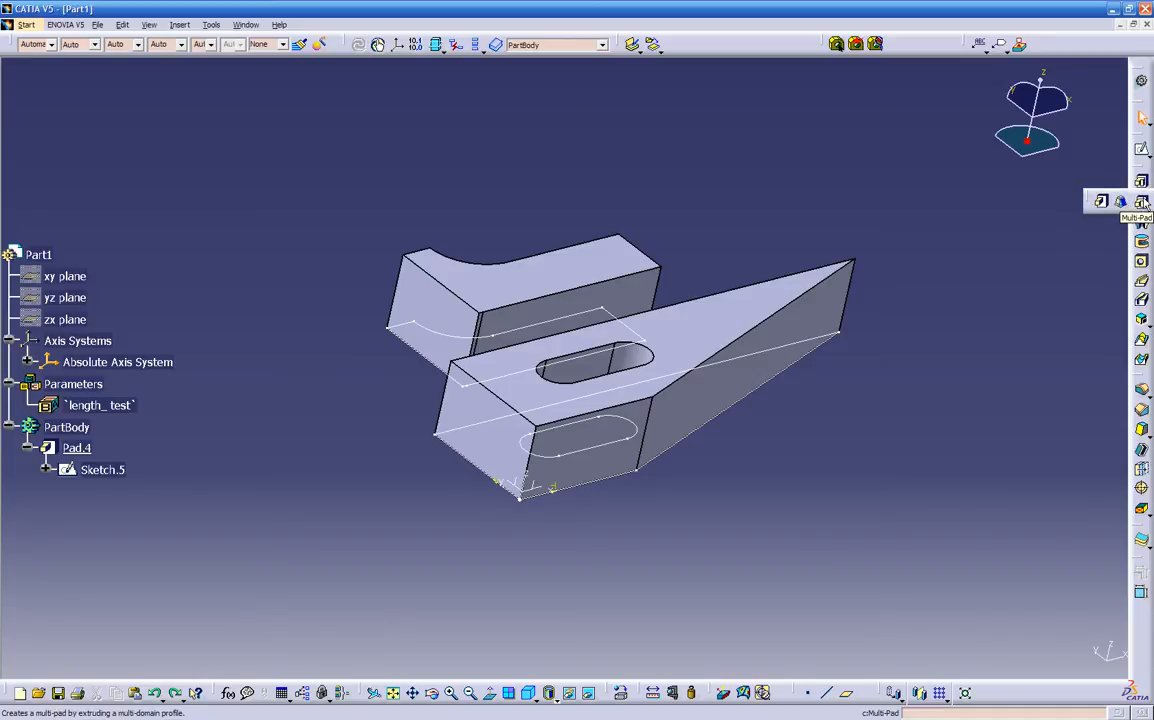
click(1143, 203)
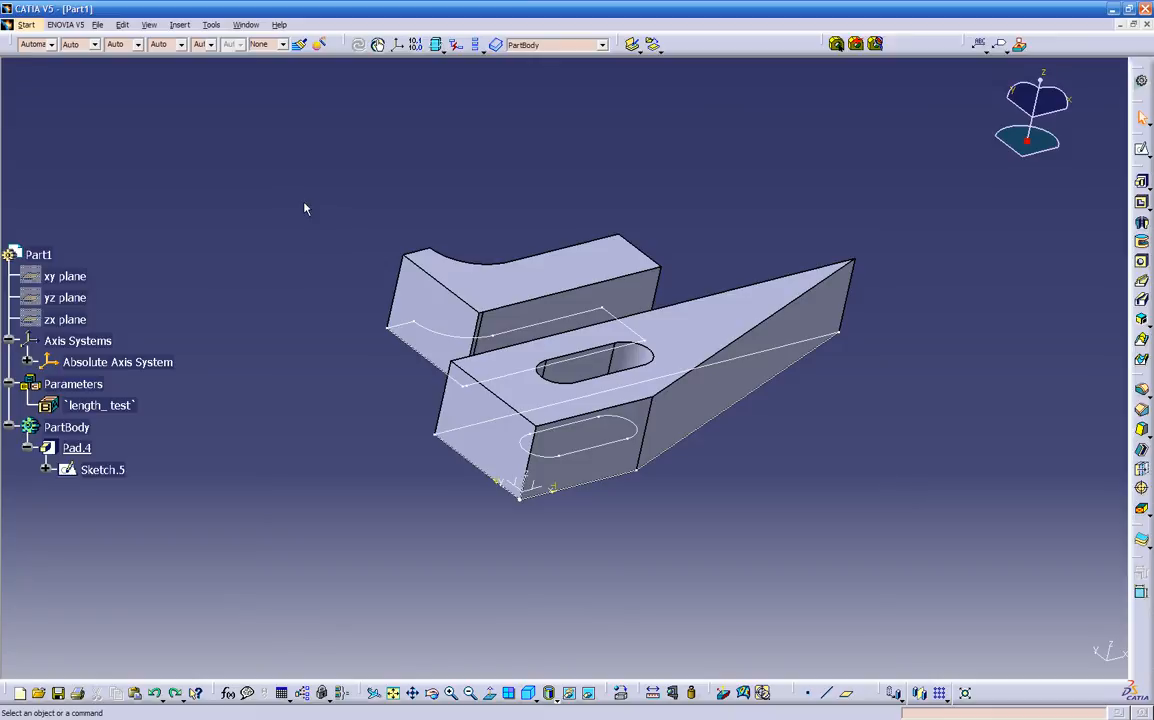
Delete Pad.4 together with its aggregated elements
click(72, 448)
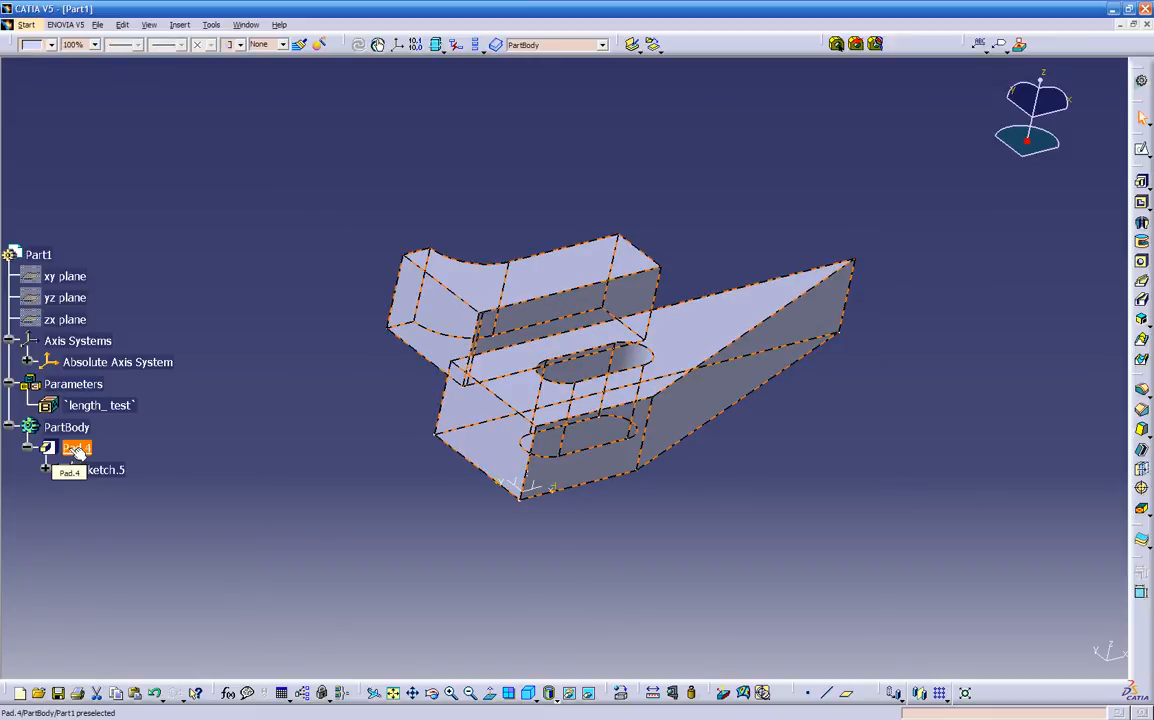
key(Delete)
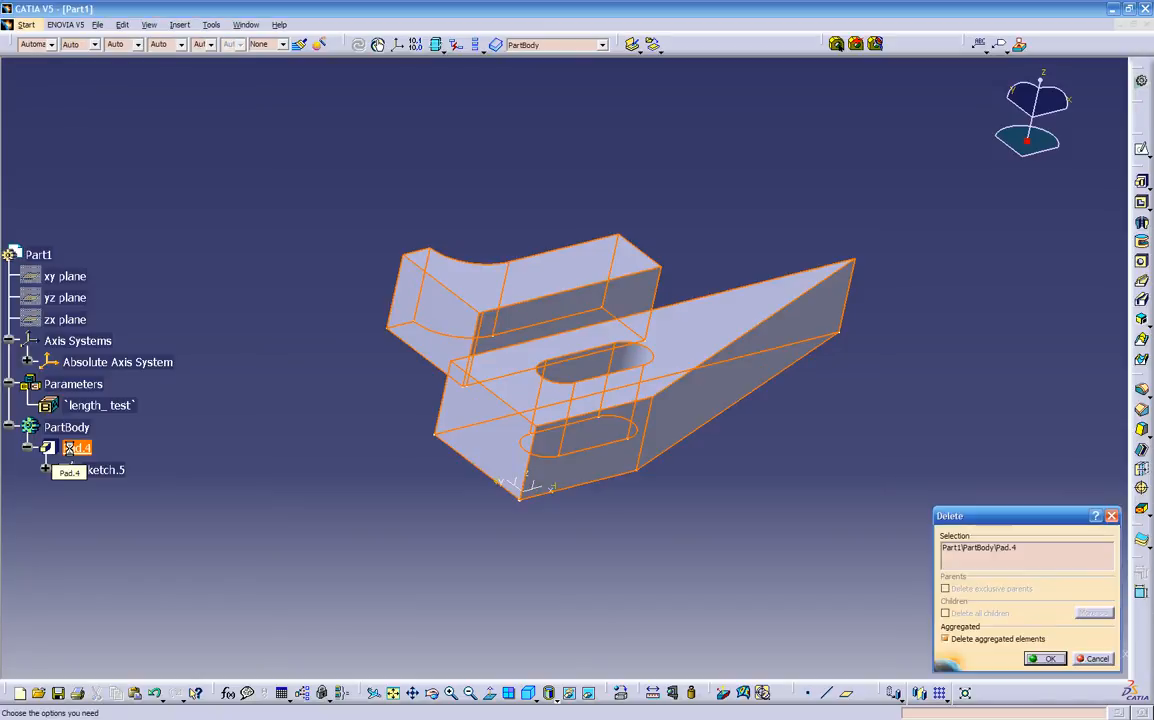
click(1036, 660)
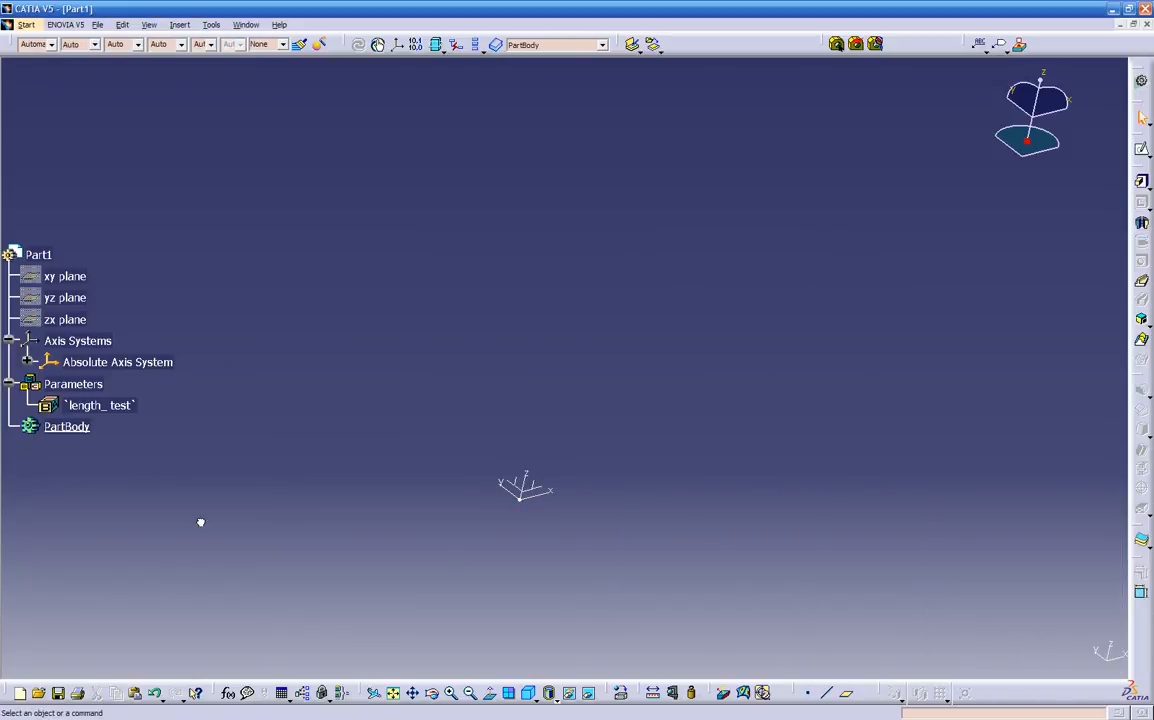
Delete the length_test parameter and the Parameters node from the part
double_click(82, 403)
key(Delete)
click(88, 388)
key(Delete)
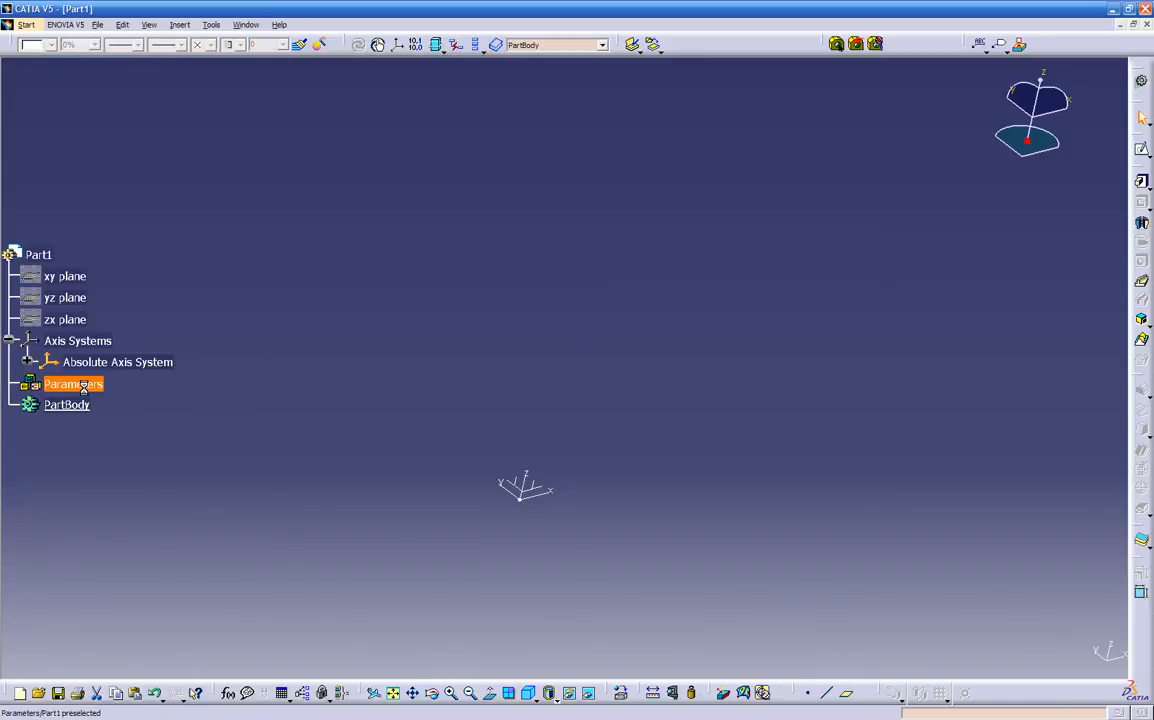
middle_drag(390, 505, 215, 358)
middle_drag(310, 480, 404, 428)
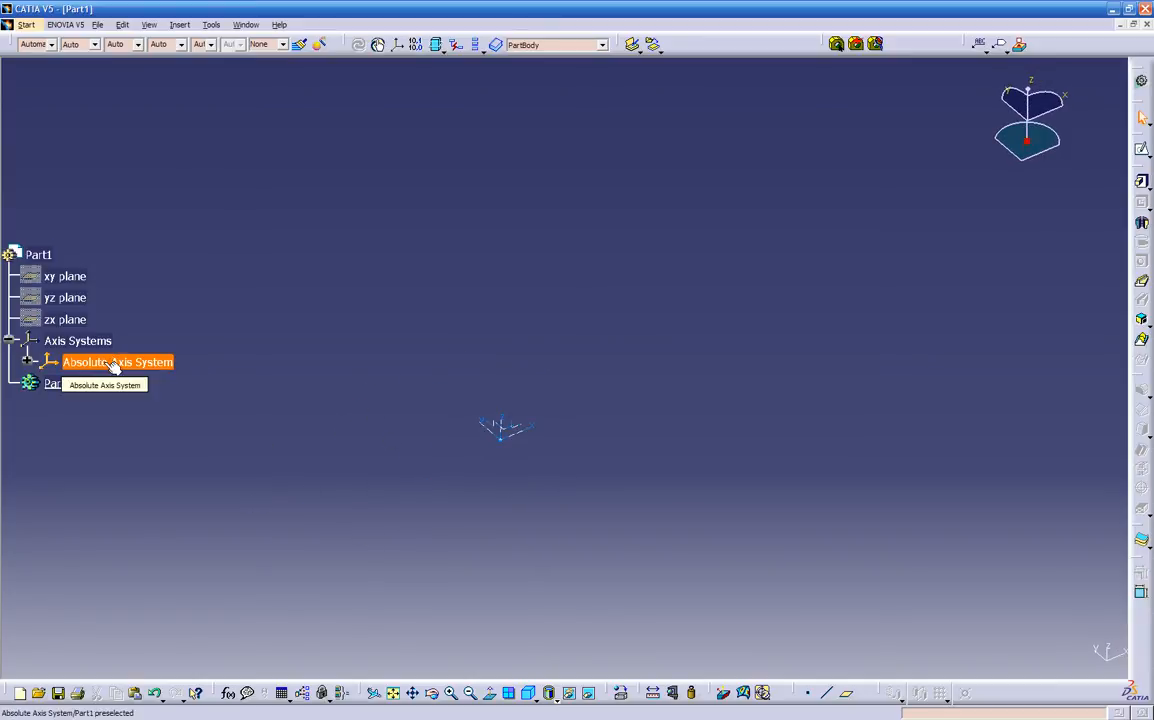
click(8, 340)
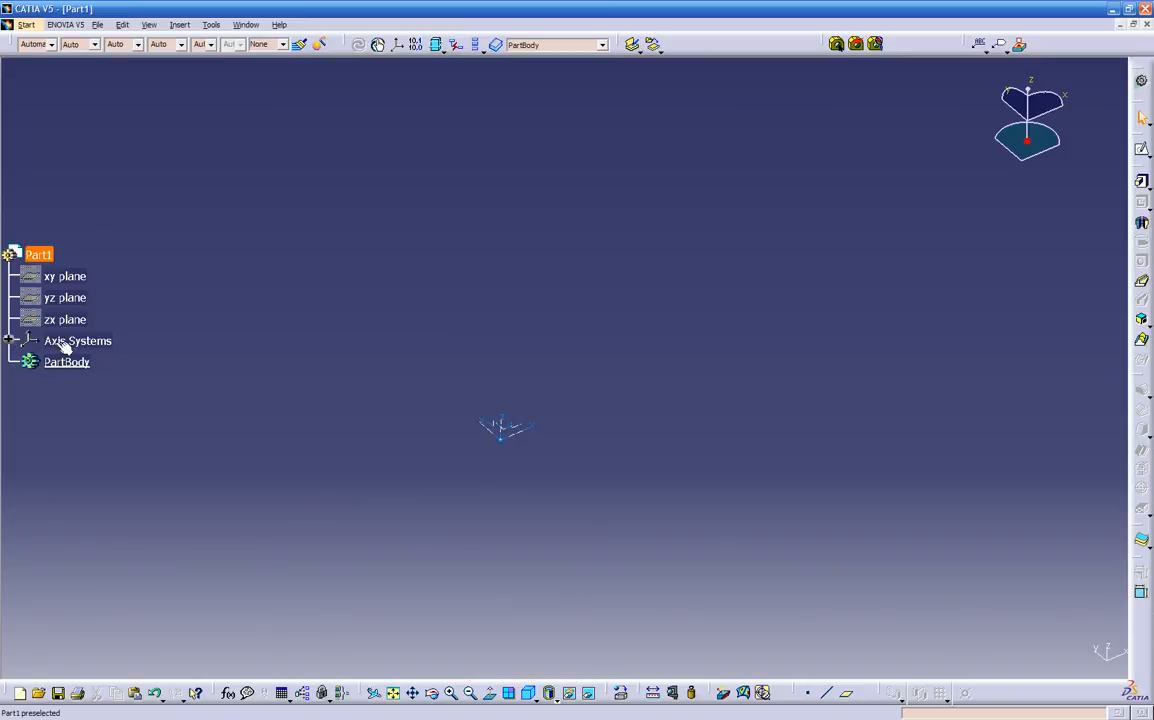
click(8, 340)
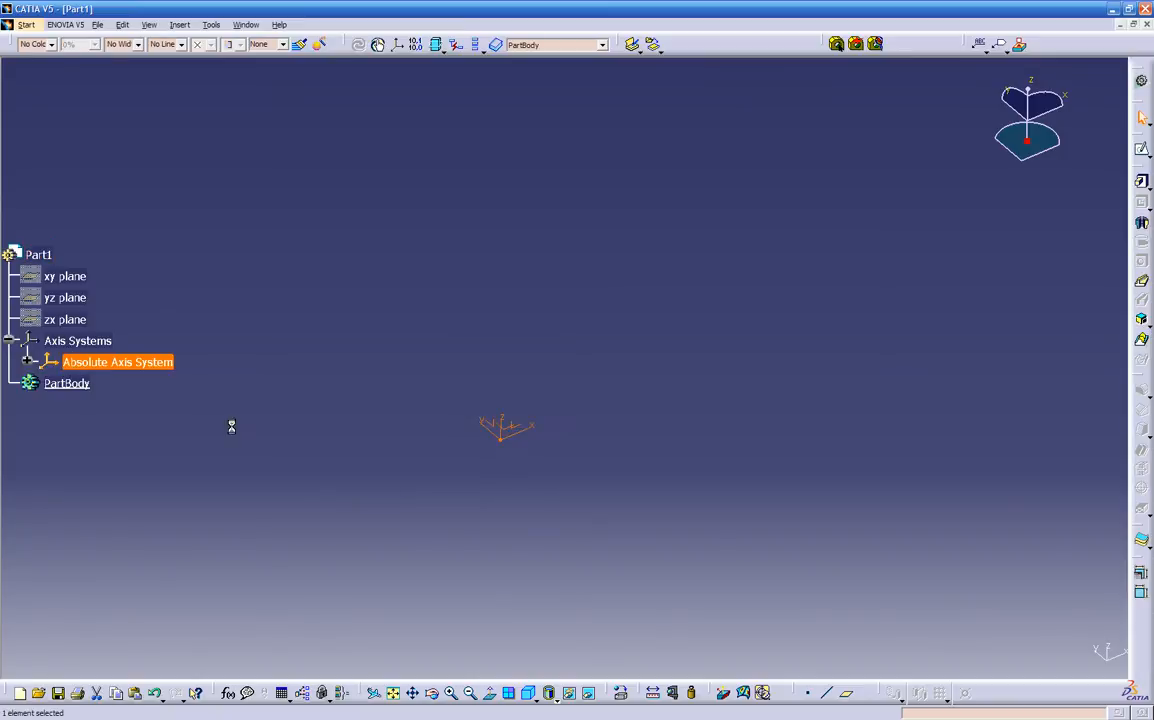
middle_drag(538, 452, 598, 358)
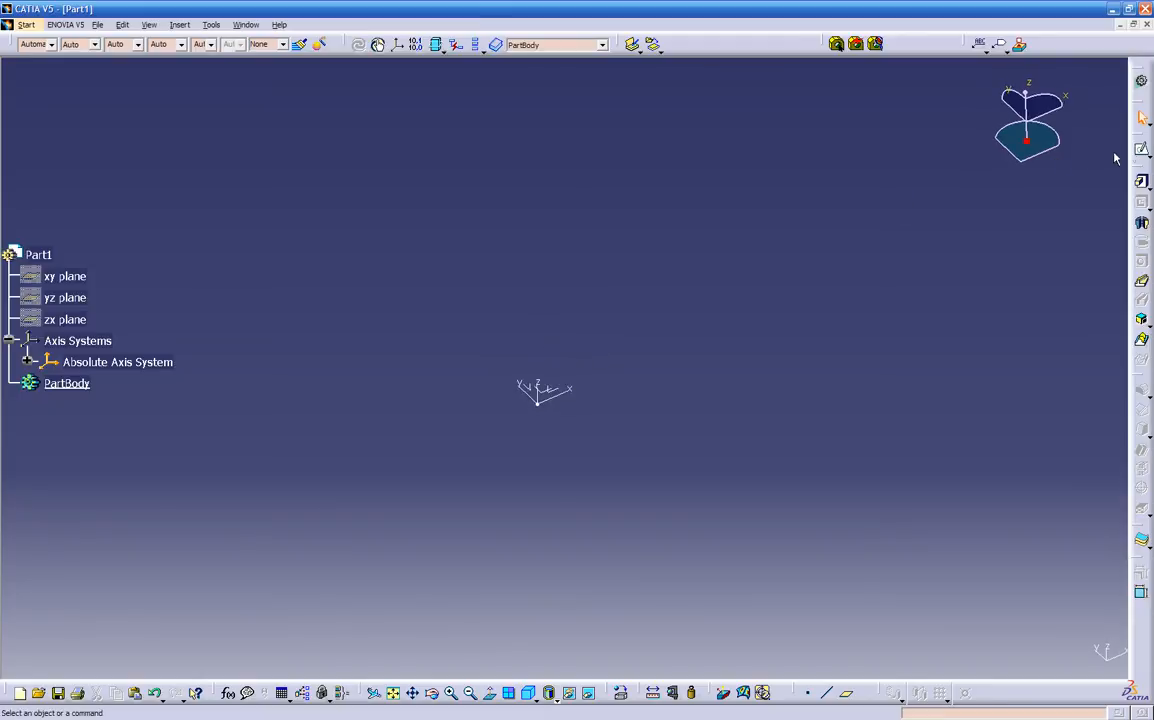
Start a new sketch on the xy plane
click(1144, 152)
middle_drag(574, 479, 509, 488)
click(394, 691)
middle_drag(604, 342, 469, 412)
middle_drag(623, 455, 598, 474)
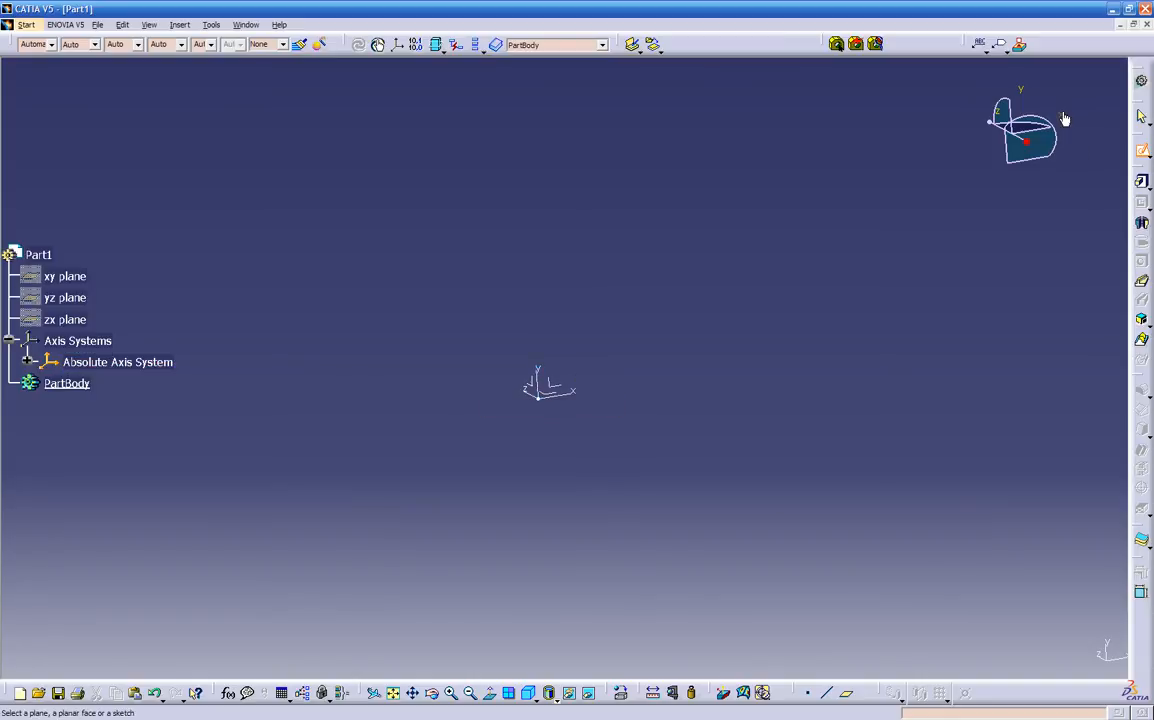
click(999, 118)
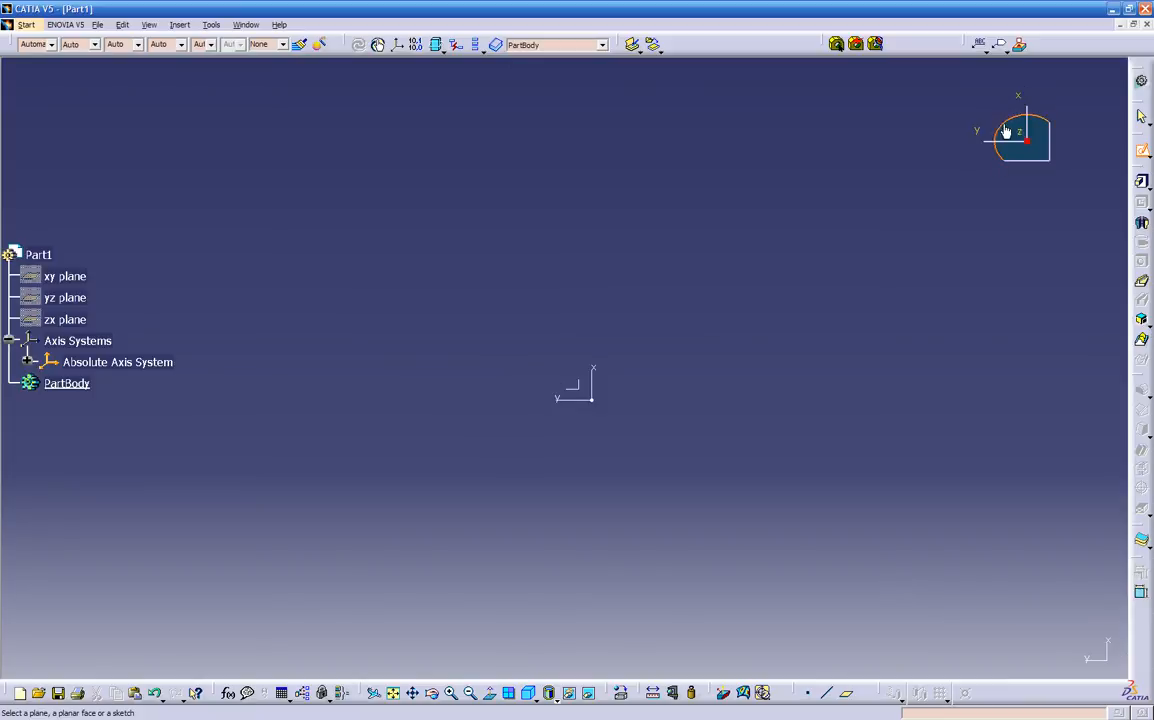
middle_drag(688, 384, 598, 454)
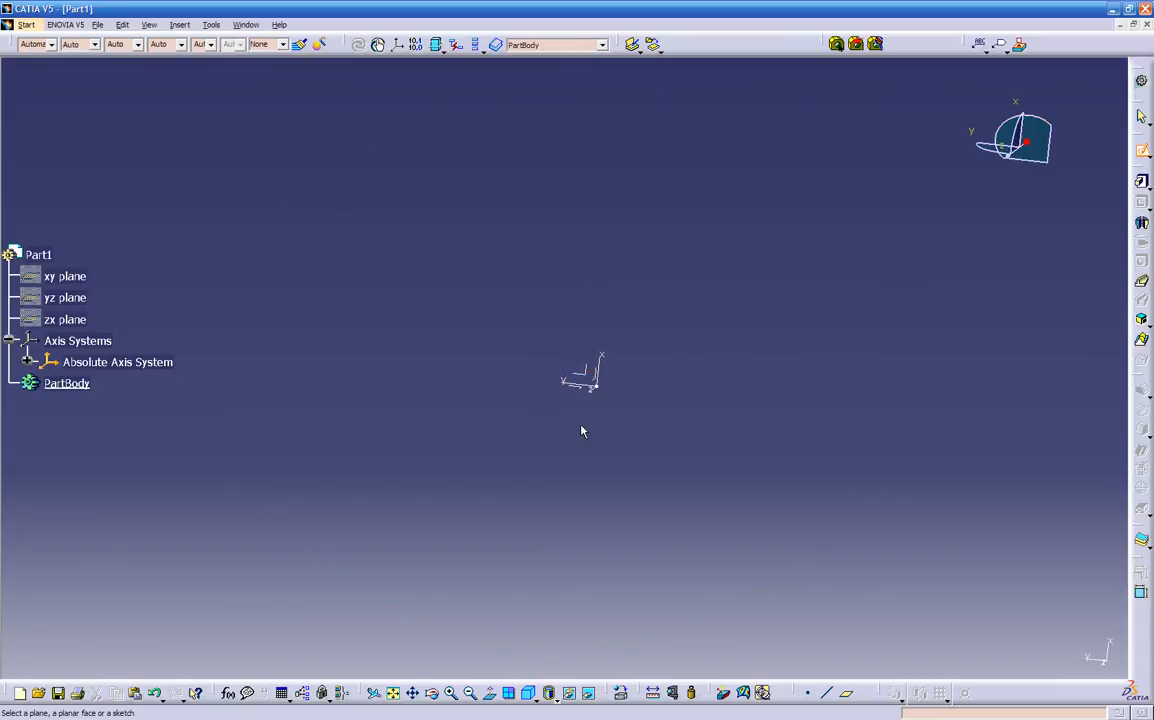
click(90, 277)
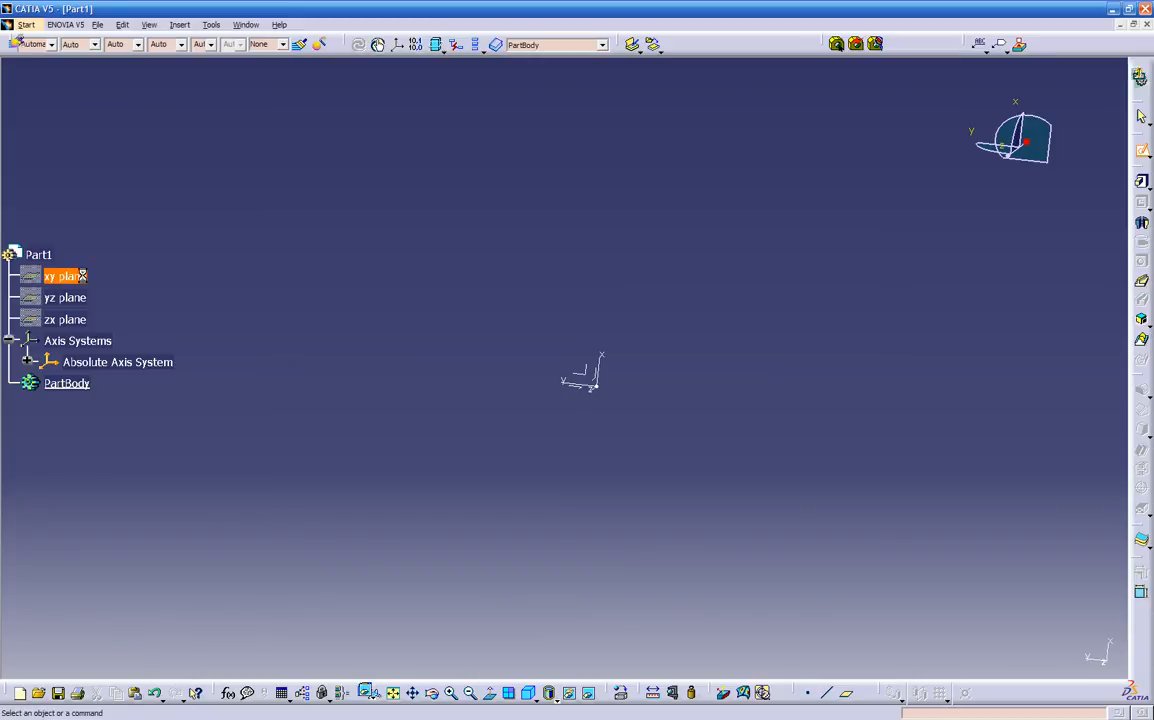
mouse_move(363, 331)
middle_down()
mouse_move(338, 453)
mouse_move(346, 434)
middle_up()
middle_drag(398, 363, 420, 357)
middle_drag(491, 256, 325, 394)
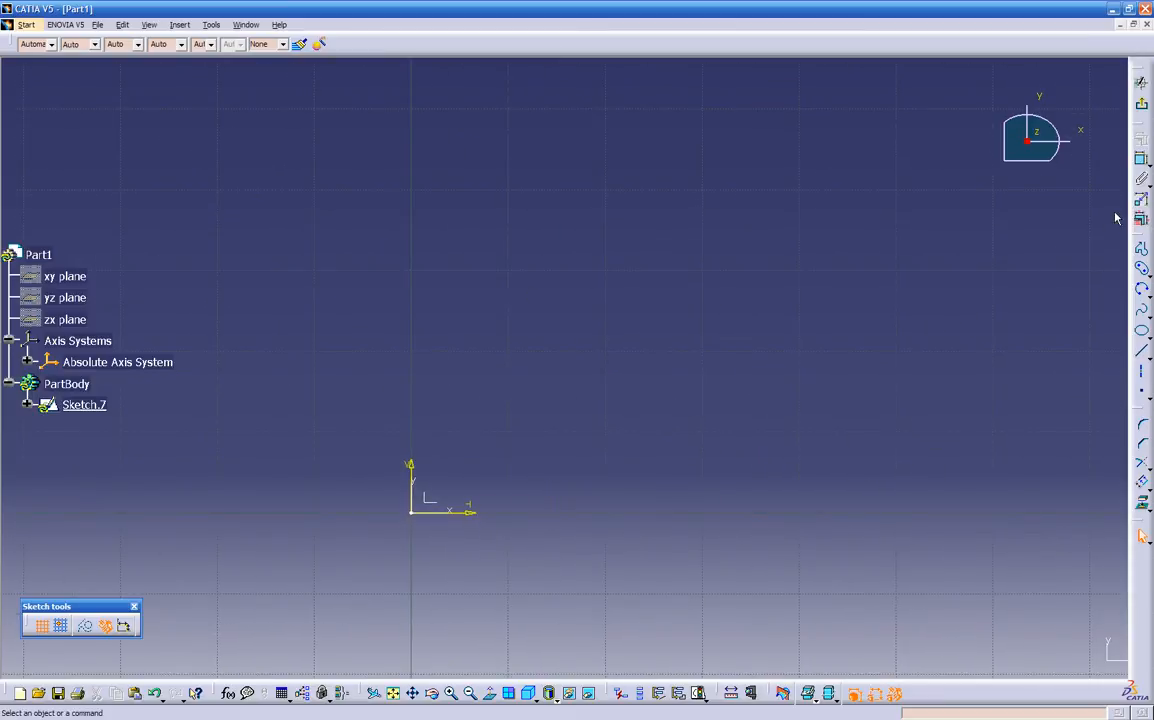
Draw a rectangle above and right of the origin with automatic geometrical constraints off, and pull its upper-right corner outward
click(1148, 274)
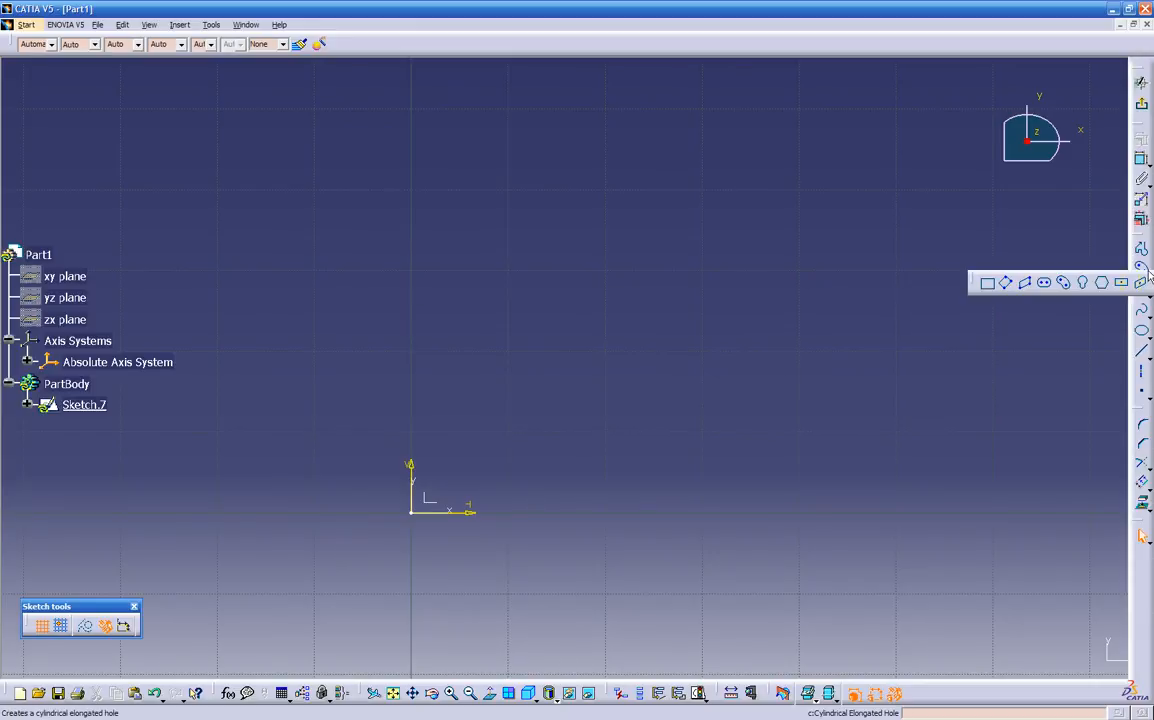
click(987, 285)
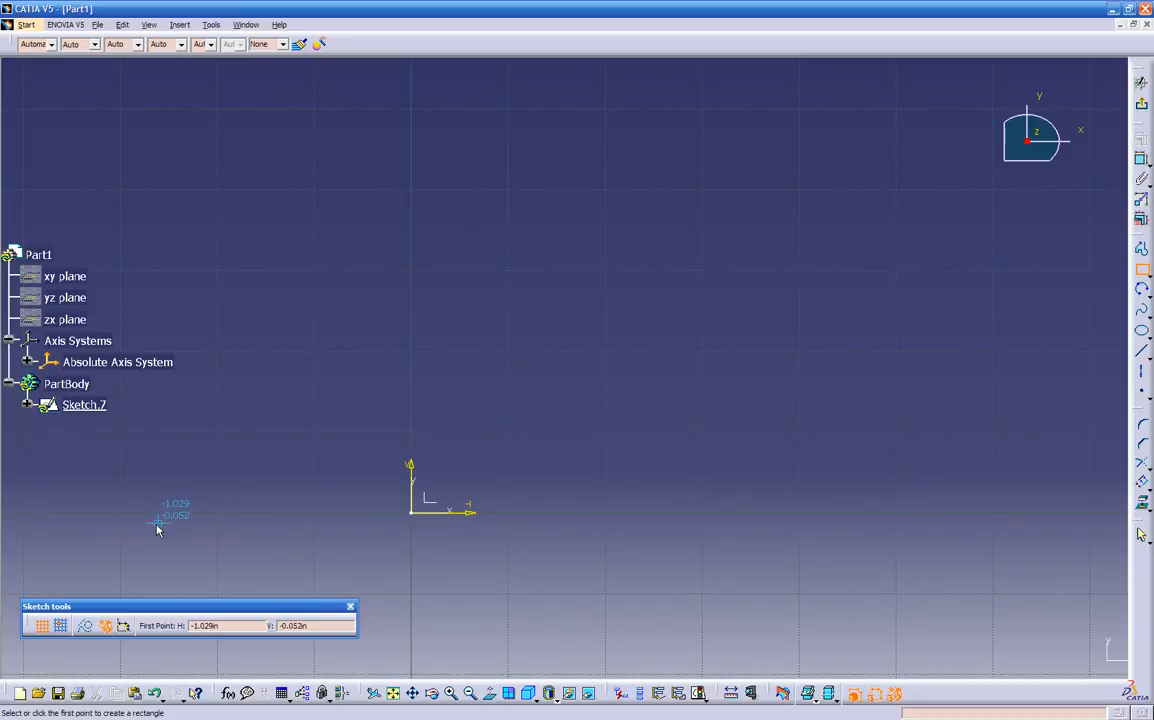
click(107, 628)
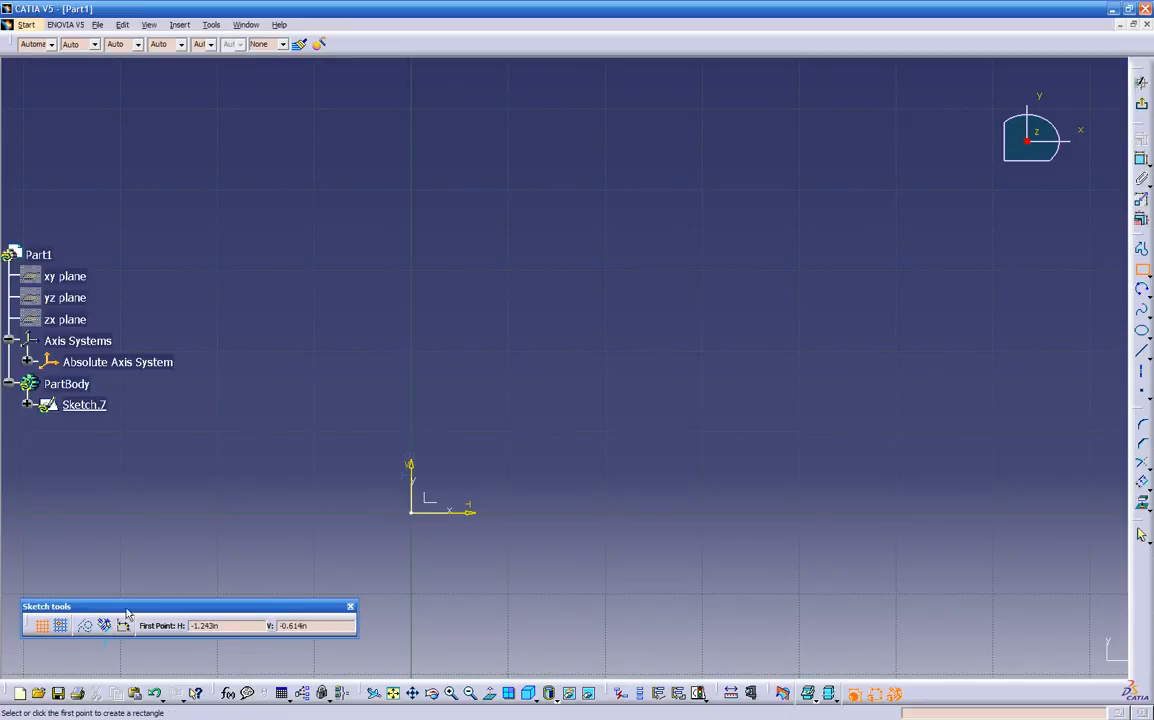
click(515, 430)
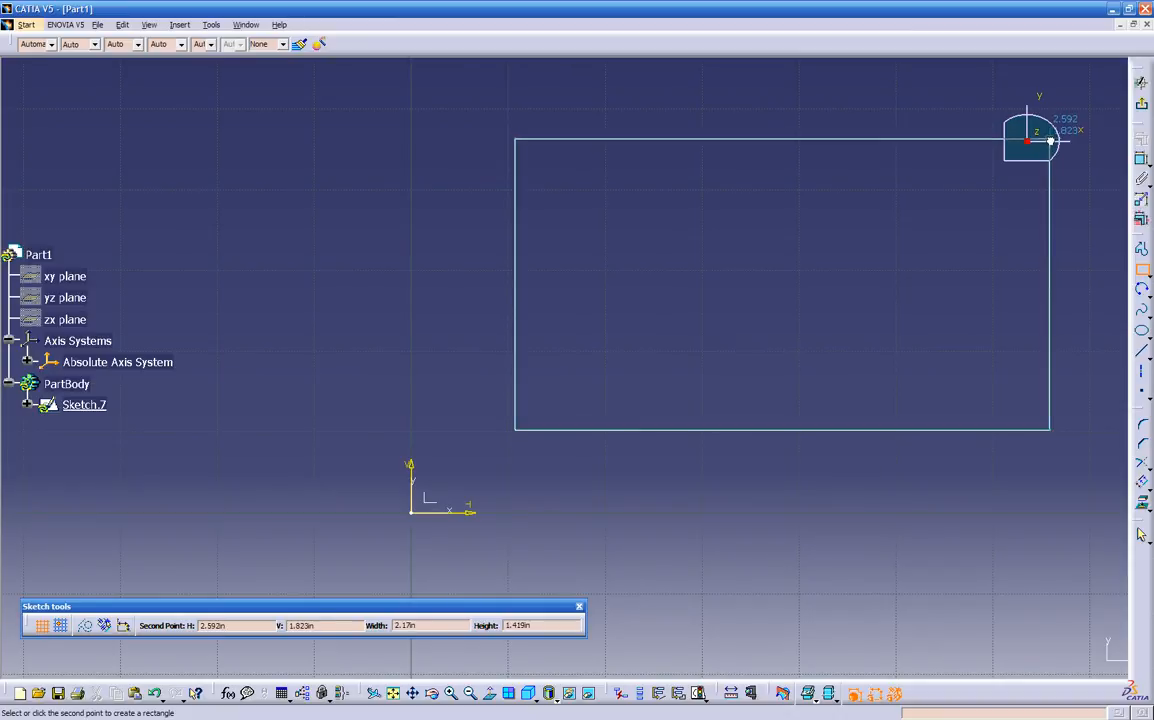
click(942, 210)
middle_drag(810, 258, 721, 317)
click(799, 179)
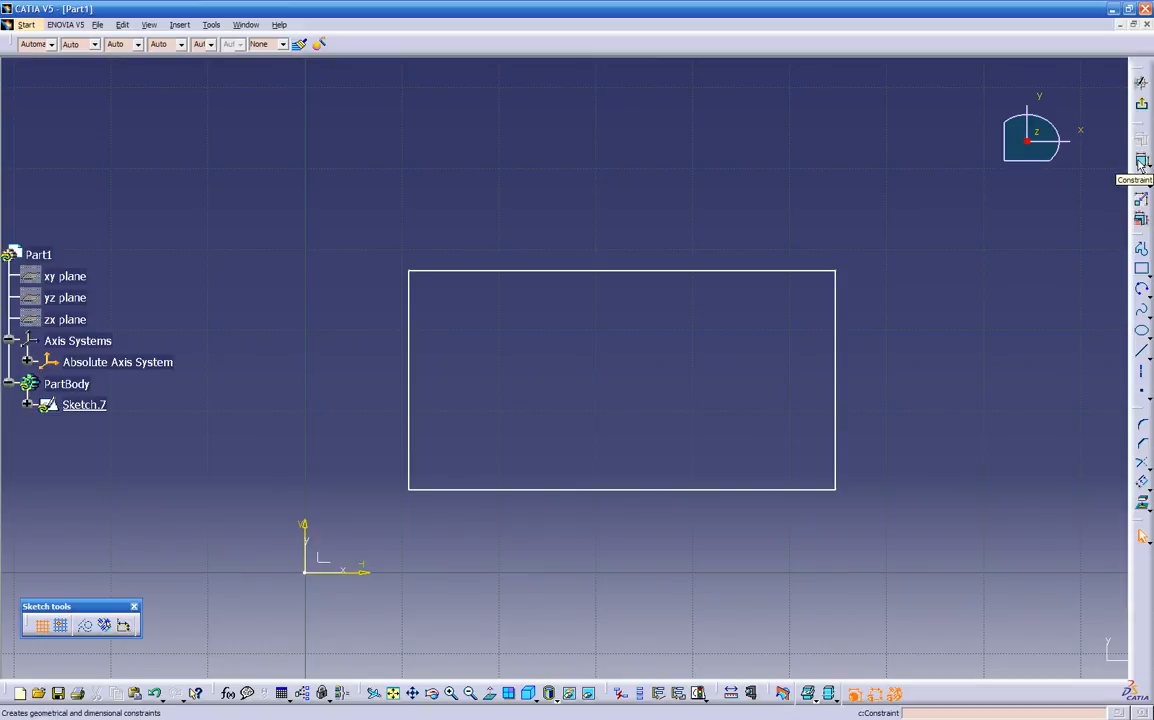
drag(843, 277, 893, 198)
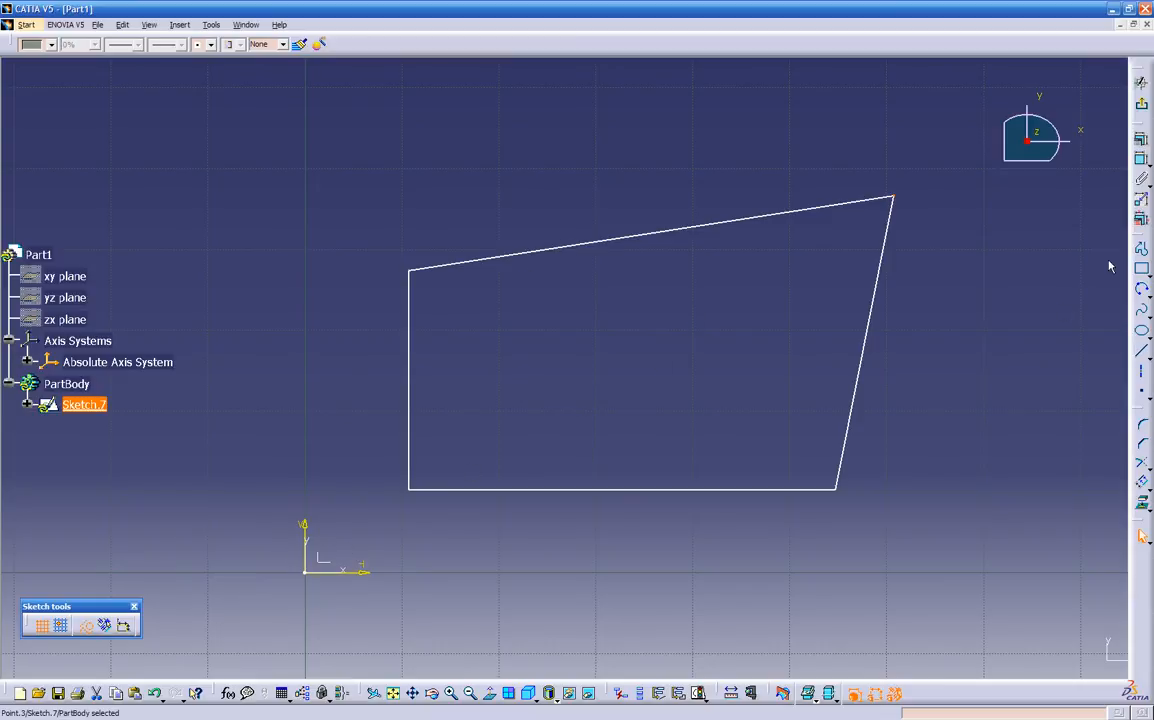
click(724, 229)
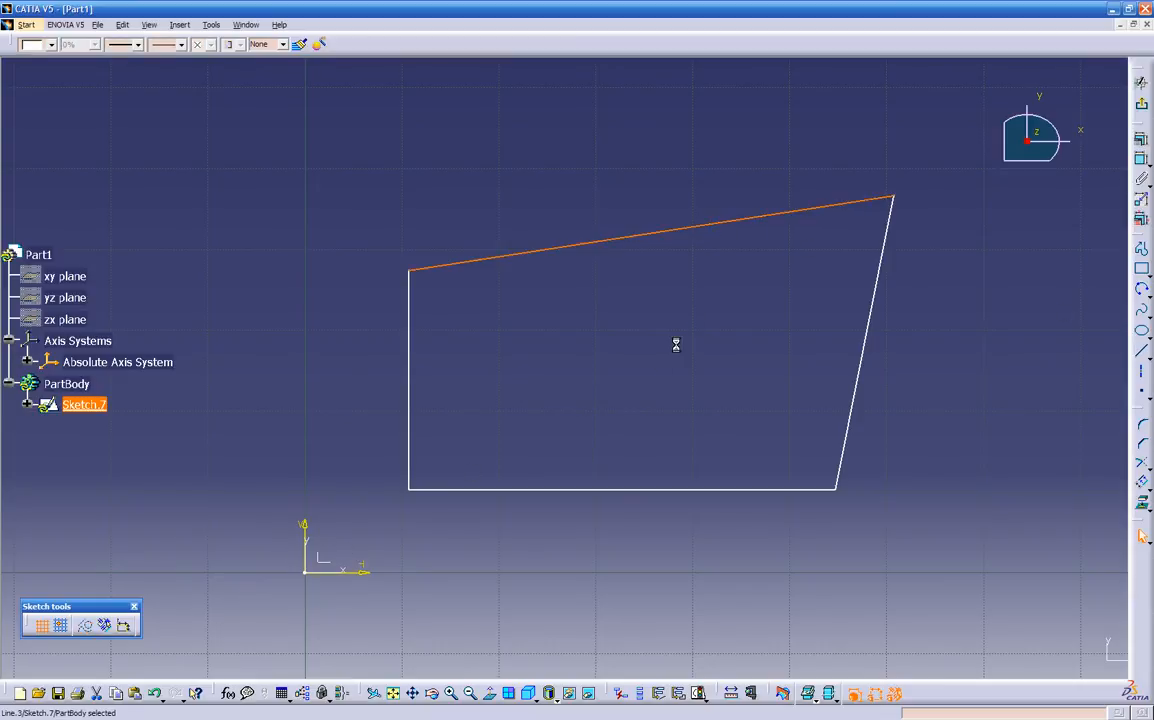
click(670, 490)
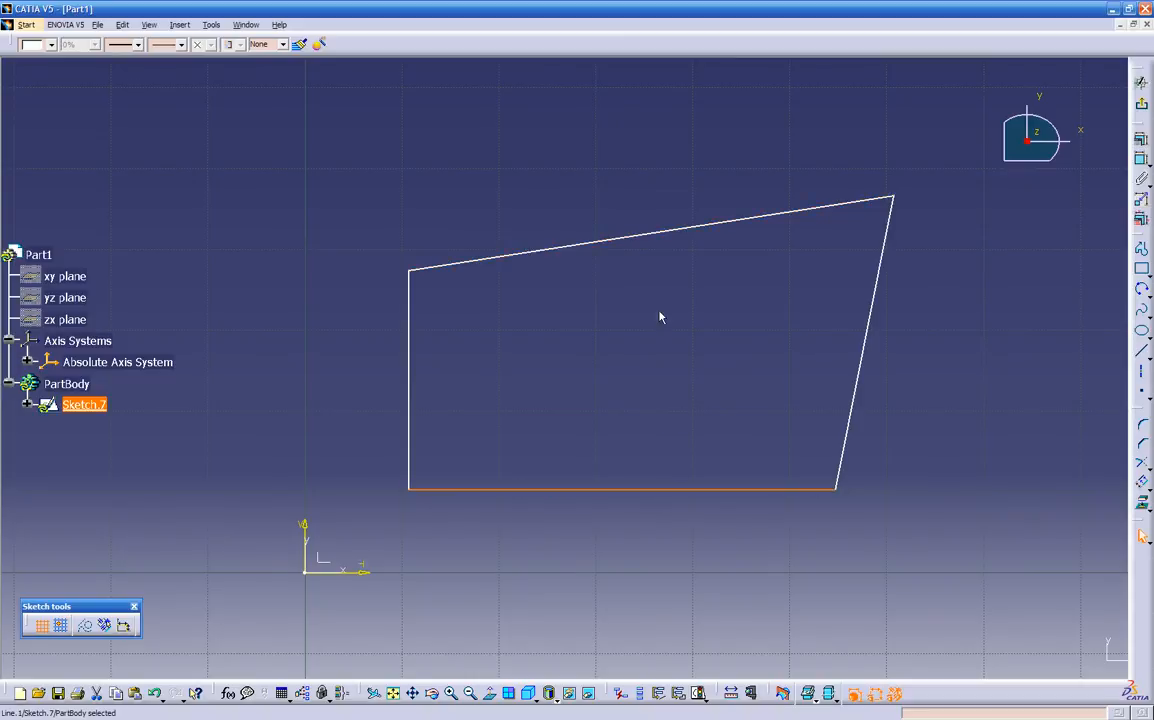
click(672, 230)
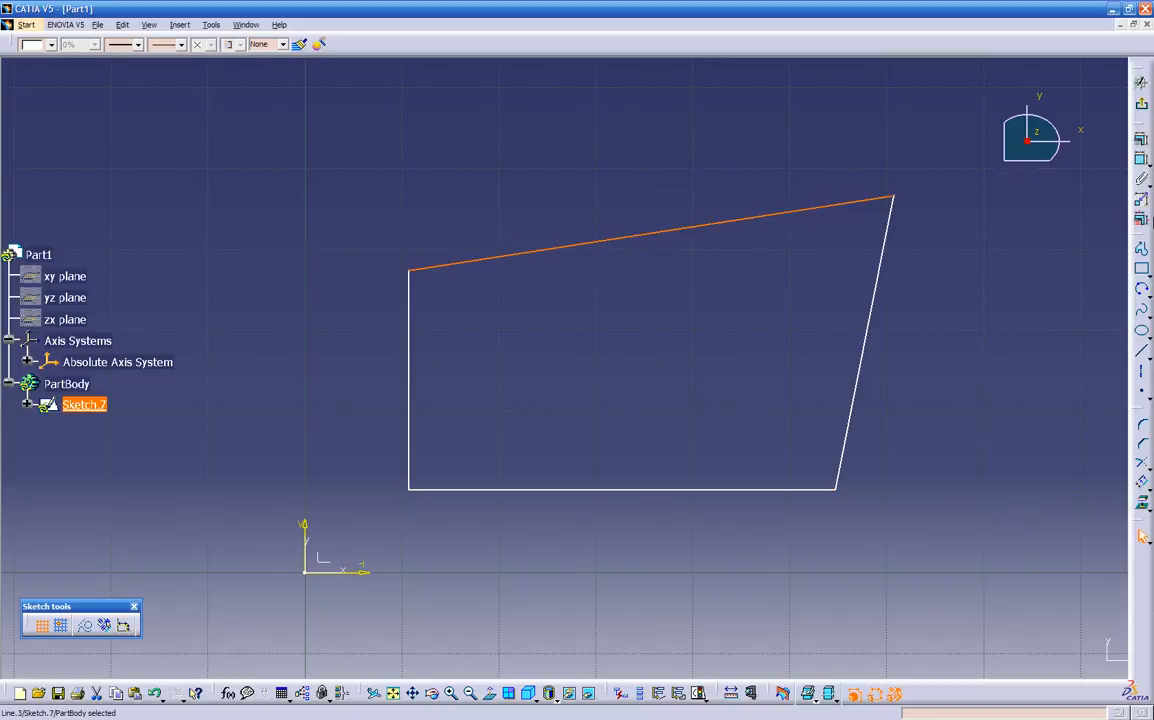
click(1141, 143)
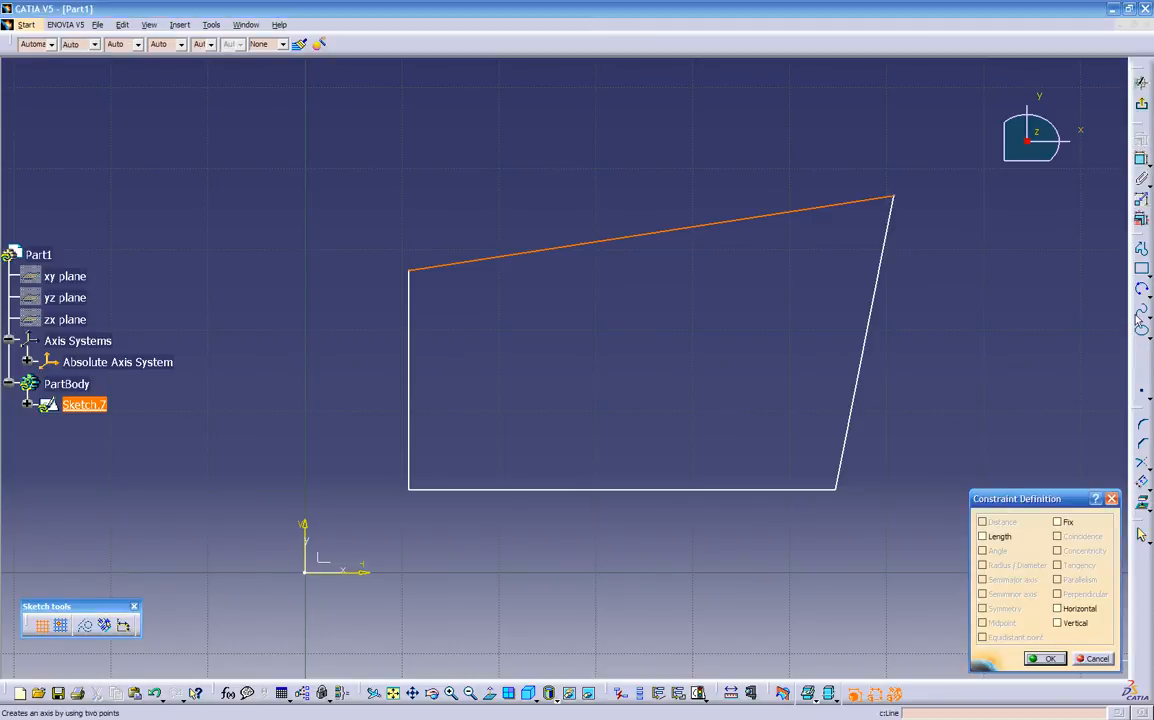
click(1093, 658)
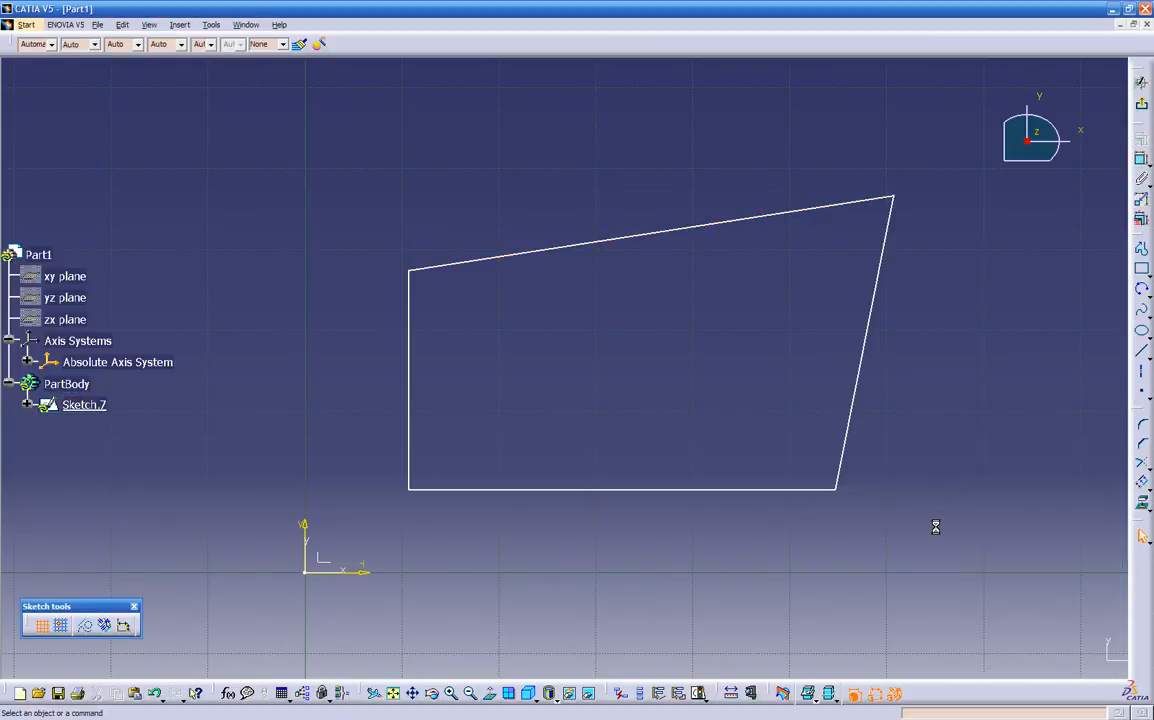
Try to apply a parallelism constraint between the profile's upper and lower lines with geometrical constraint creation off
click(675, 491)
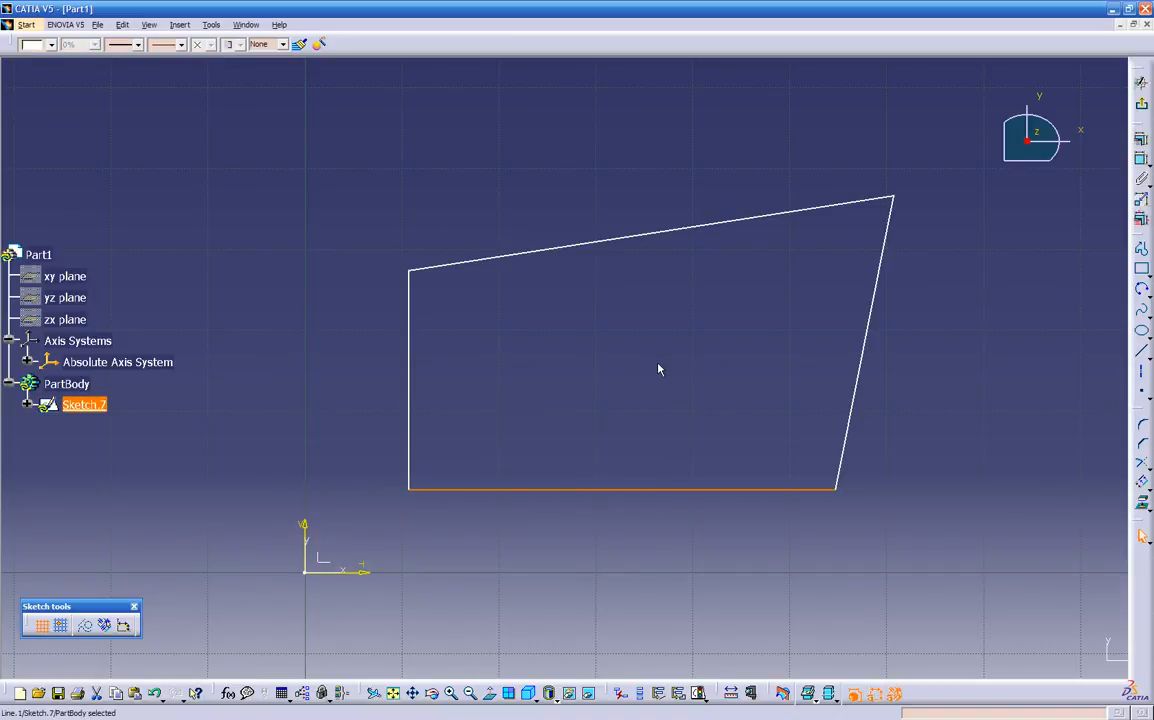
ctrl+click(662, 234)
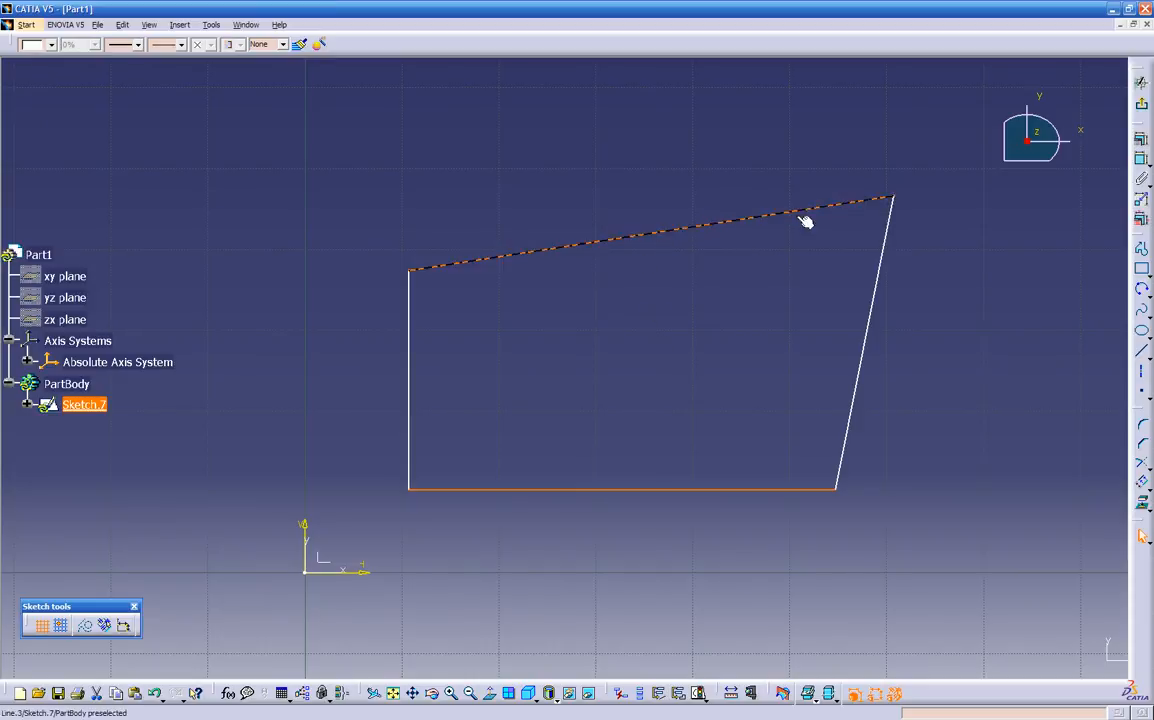
click(1142, 143)
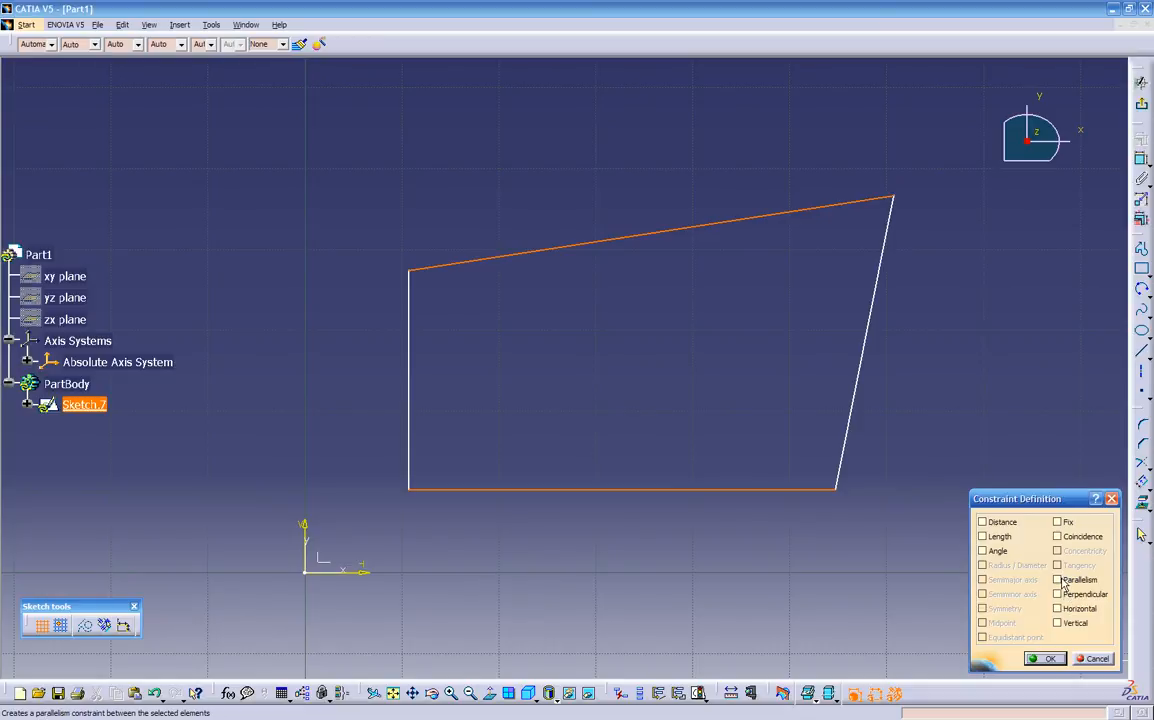
click(1058, 581)
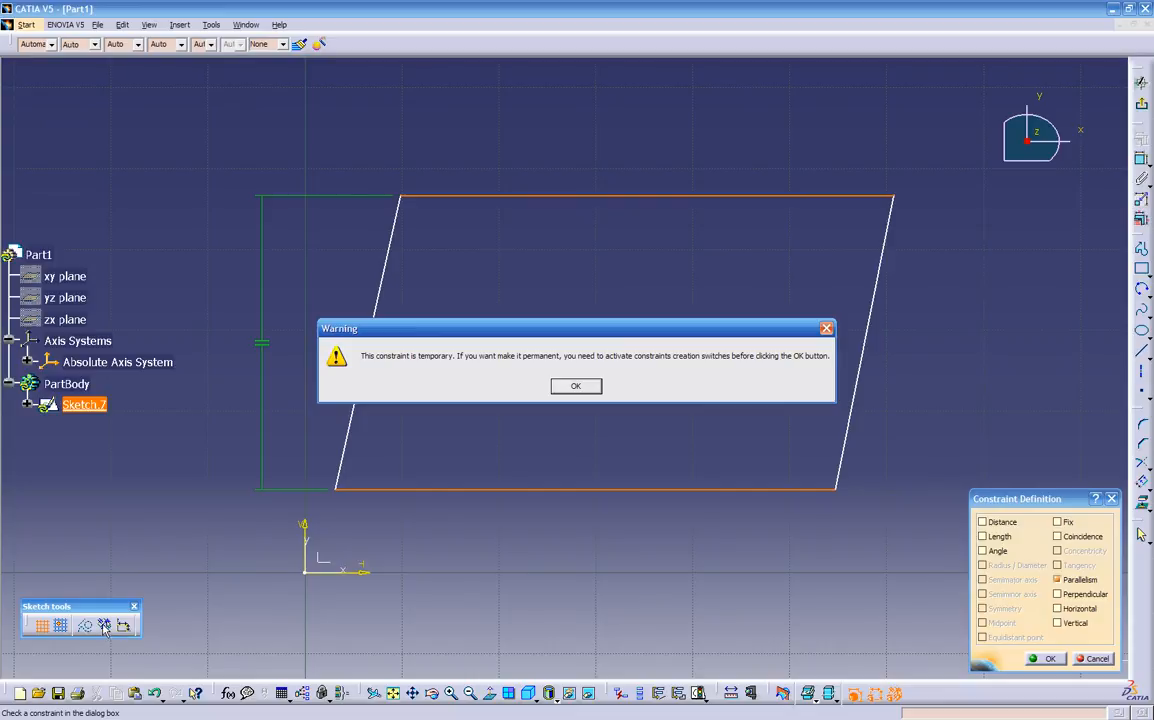
click(564, 393)
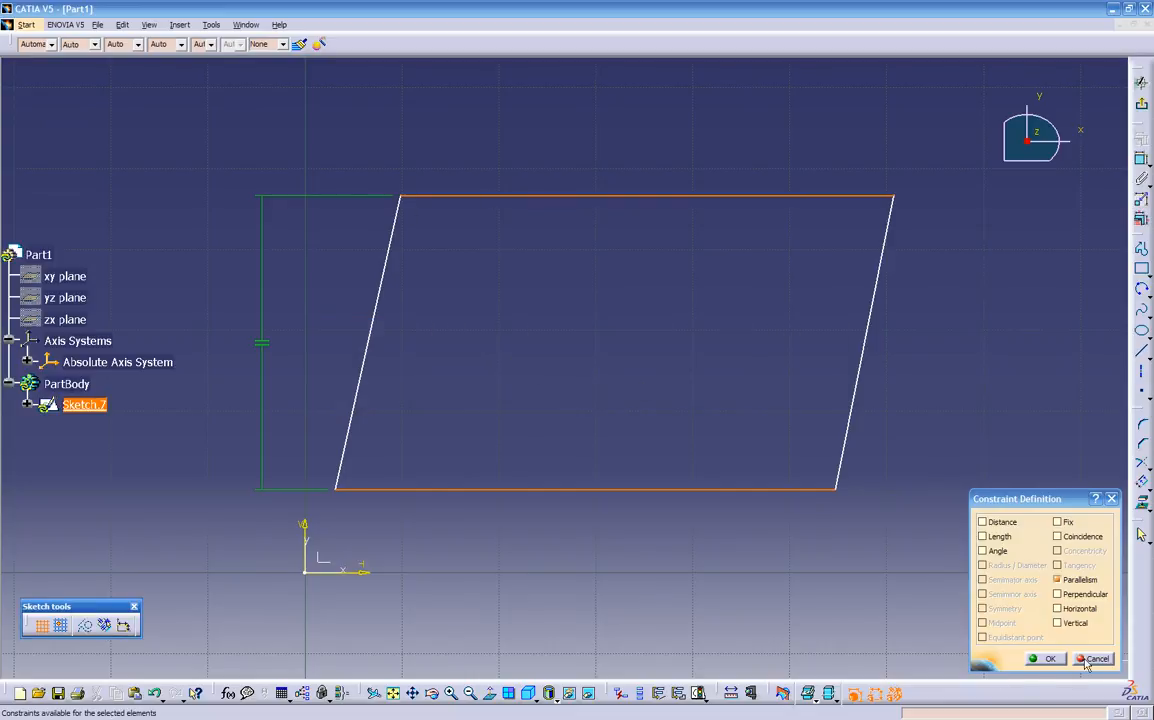
key(Return)
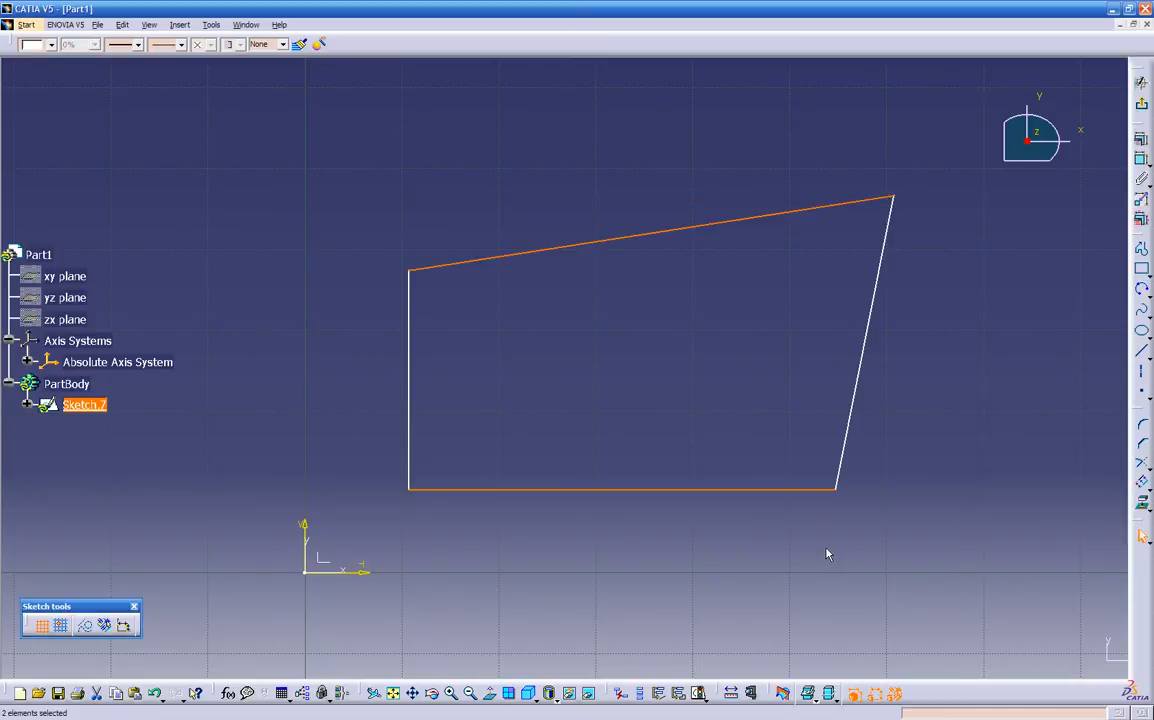
click(827, 553)
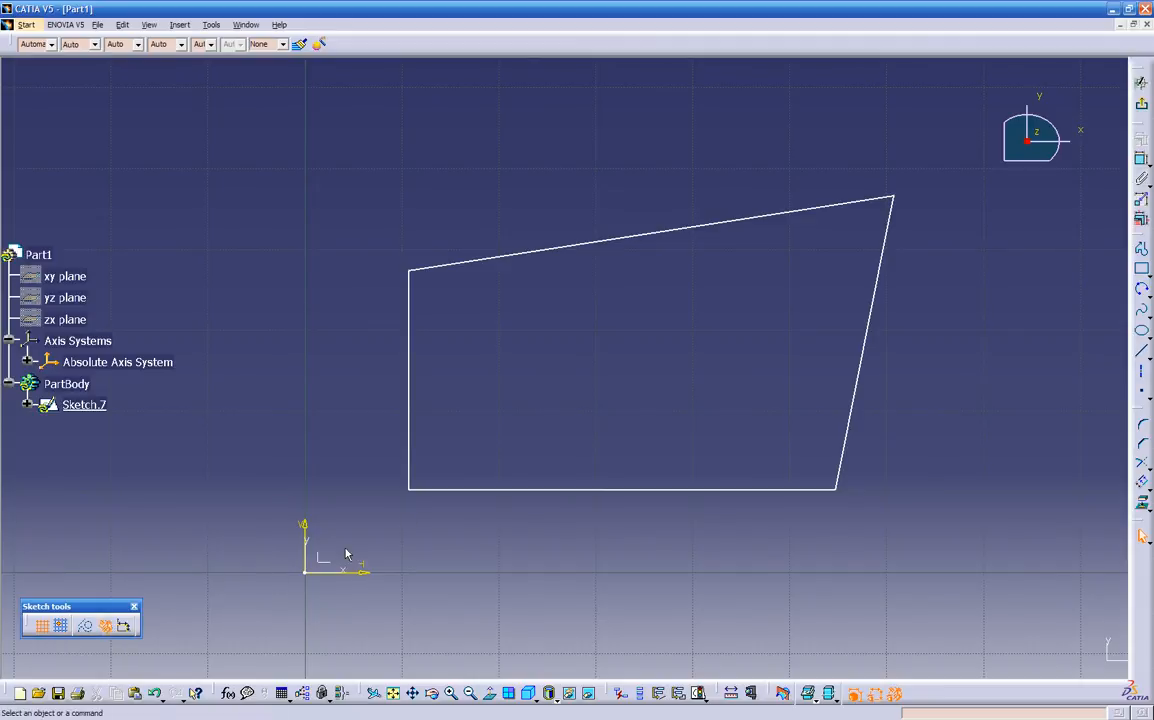
With geometrical constraint creation on, preview parallelism between the profile's upper and lower lines and cancel the definition
click(795, 220)
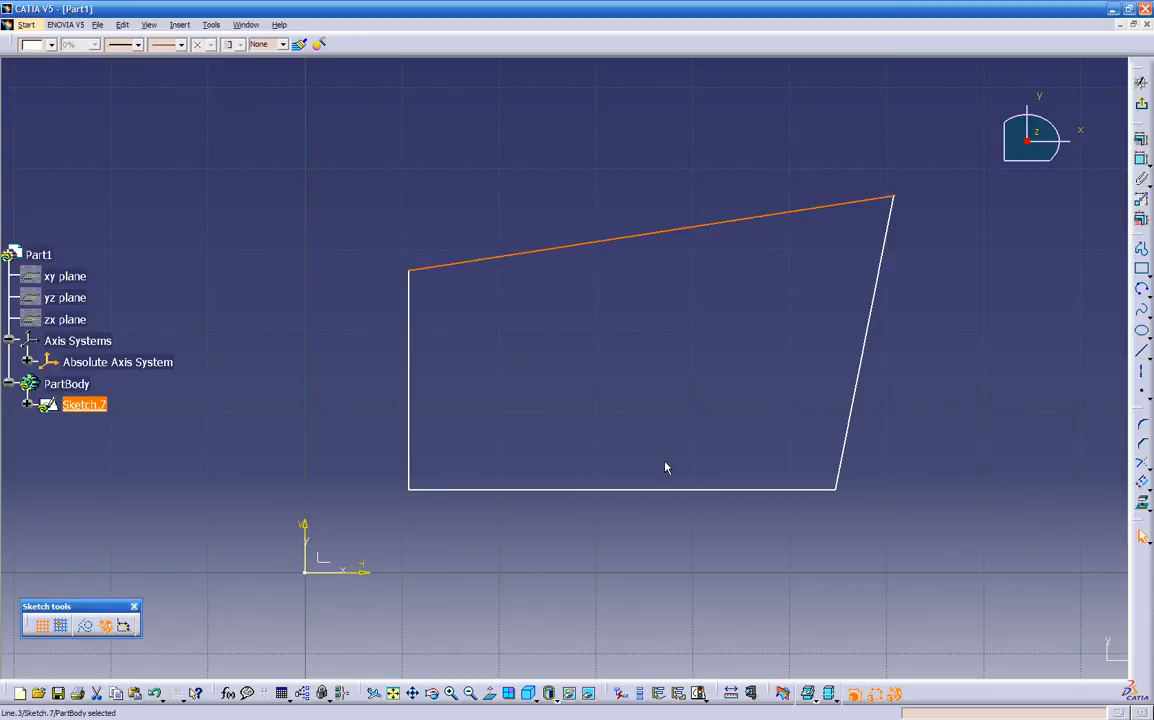
ctrl+click(710, 489)
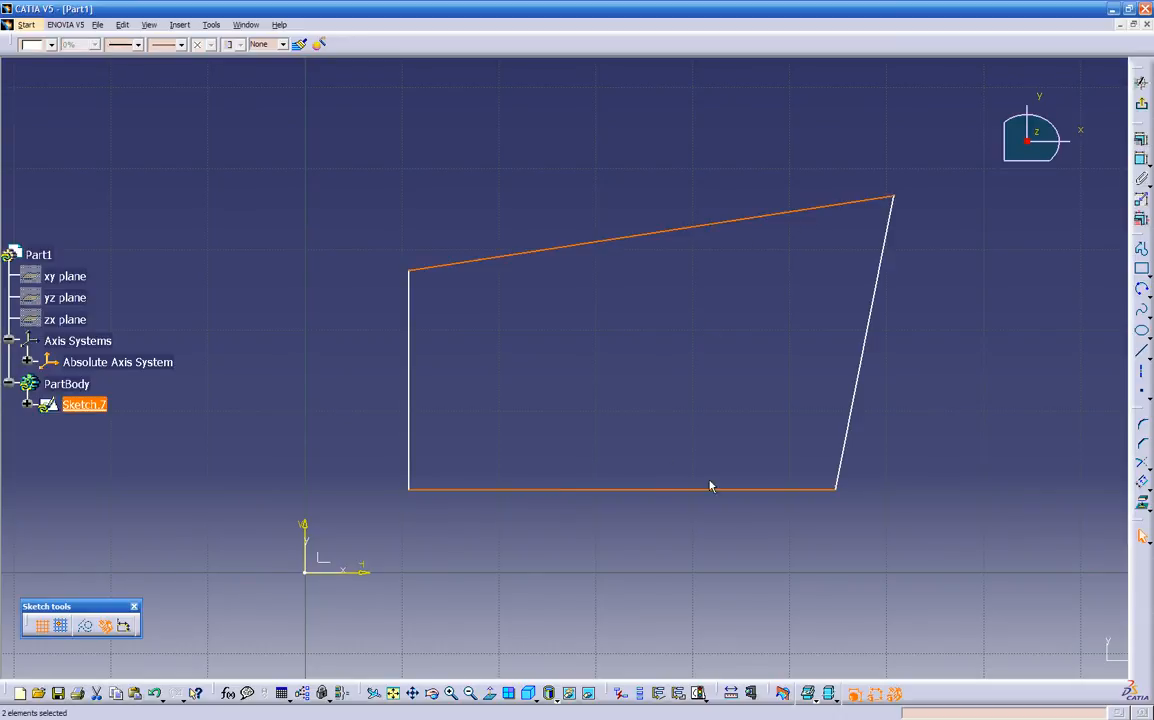
click(1142, 143)
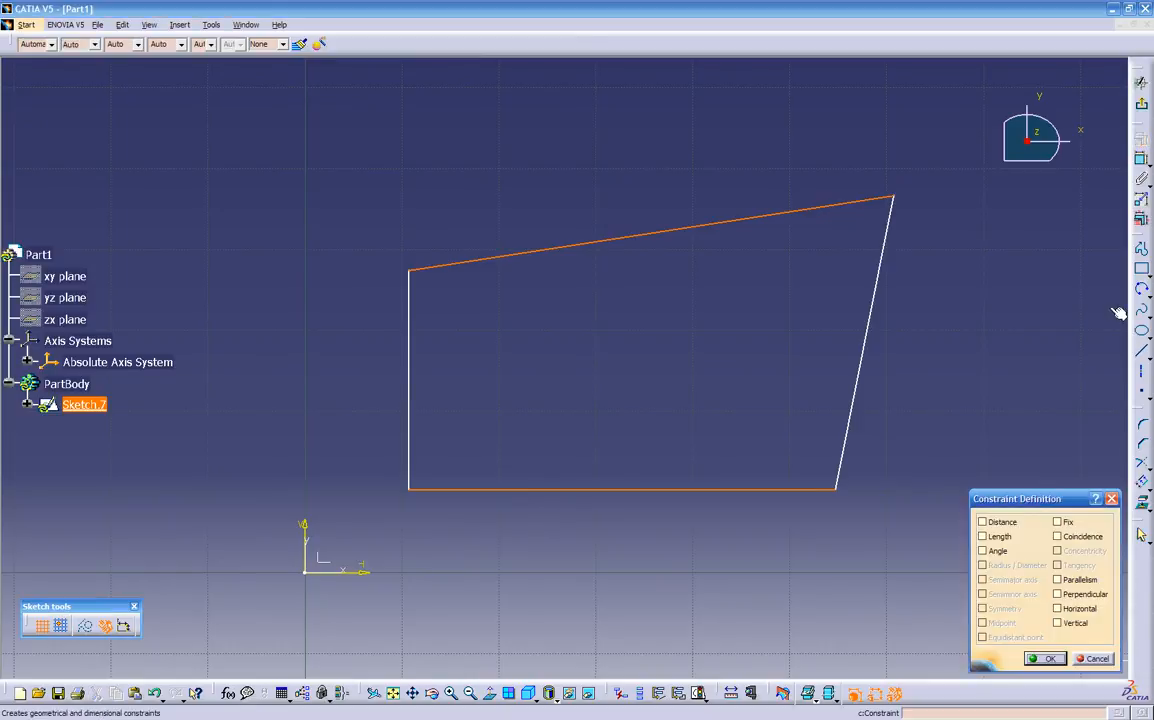
click(1058, 582)
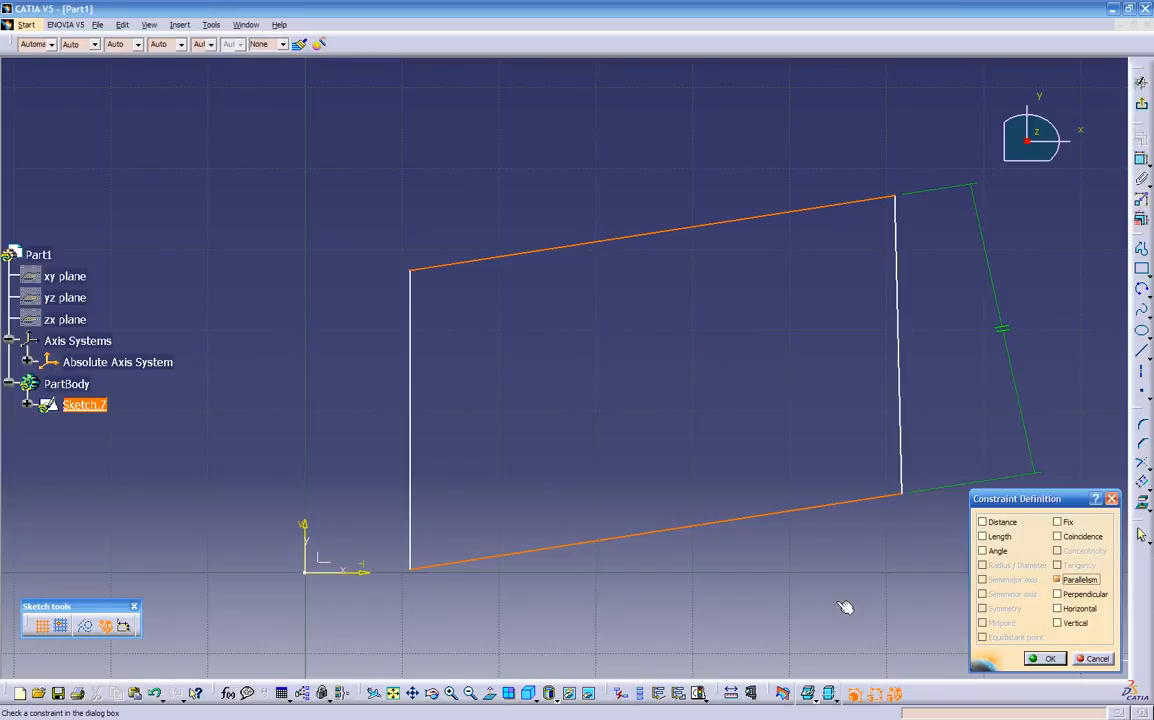
middle_drag(700, 577, 706, 514)
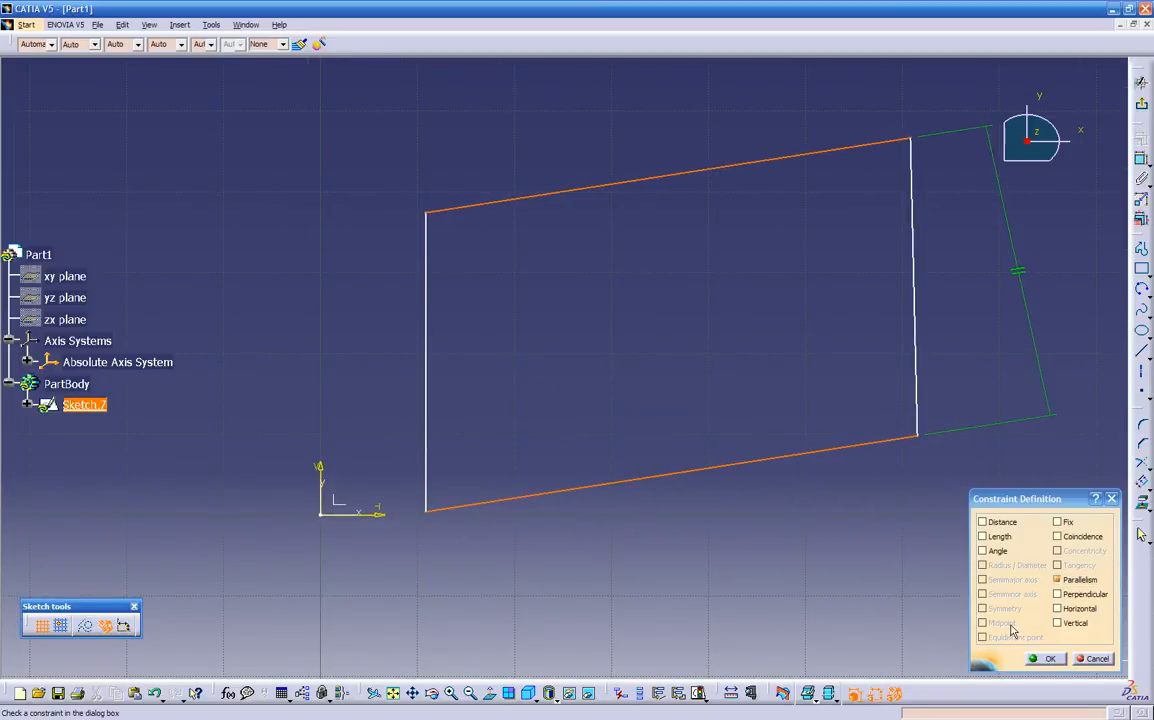
click(1095, 658)
Delete the skewed profile and draw a new rectangle in its place with automatic geometrical constraints on
mouse_move(407, 143)
mouse_down()
mouse_move(695, 381)
mouse_move(912, 490)
mouse_up()
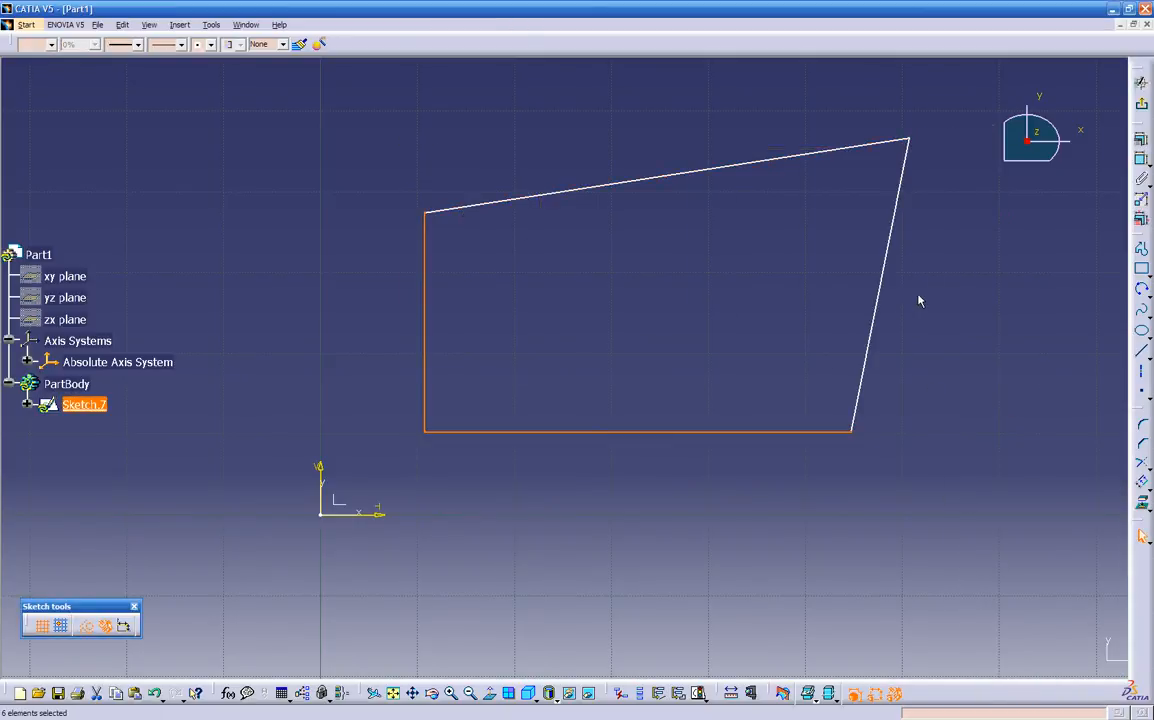
key(Delete)
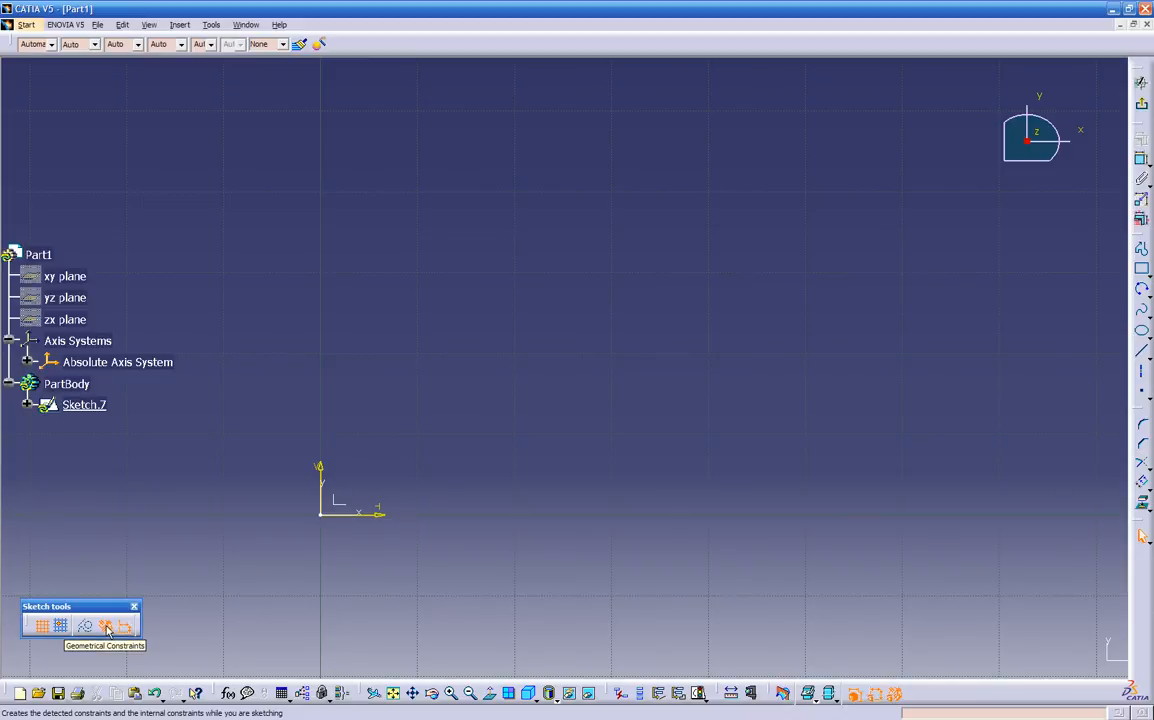
click(1141, 268)
click(443, 427)
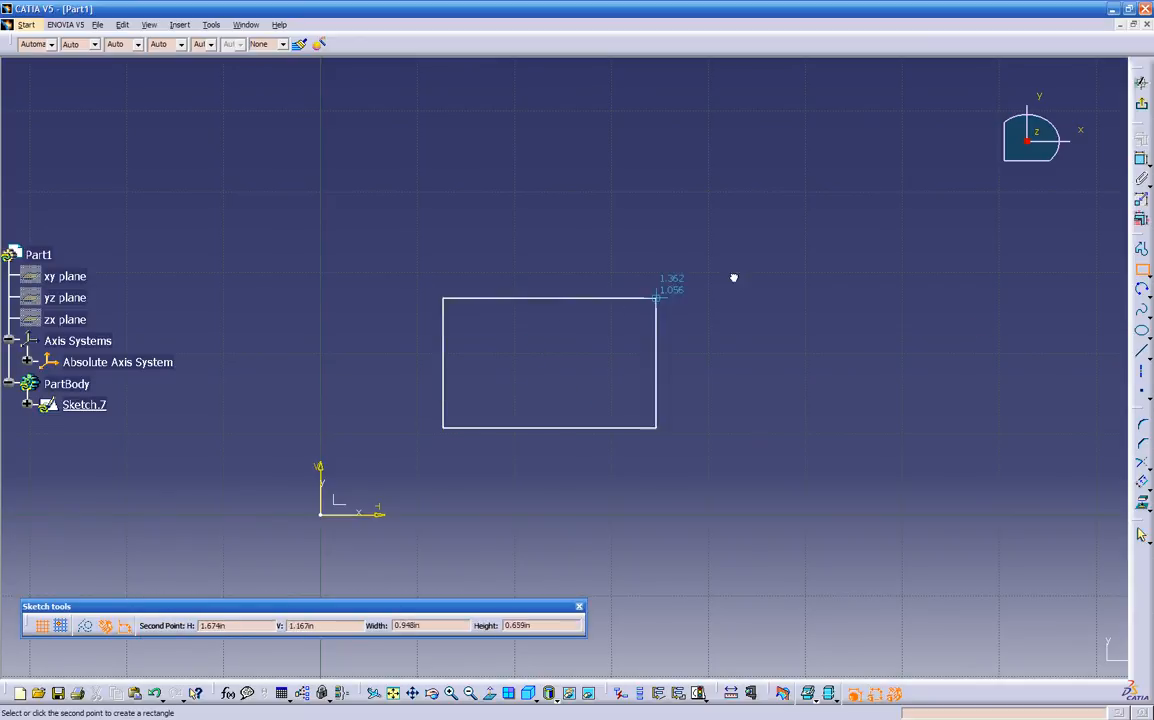
click(928, 152)
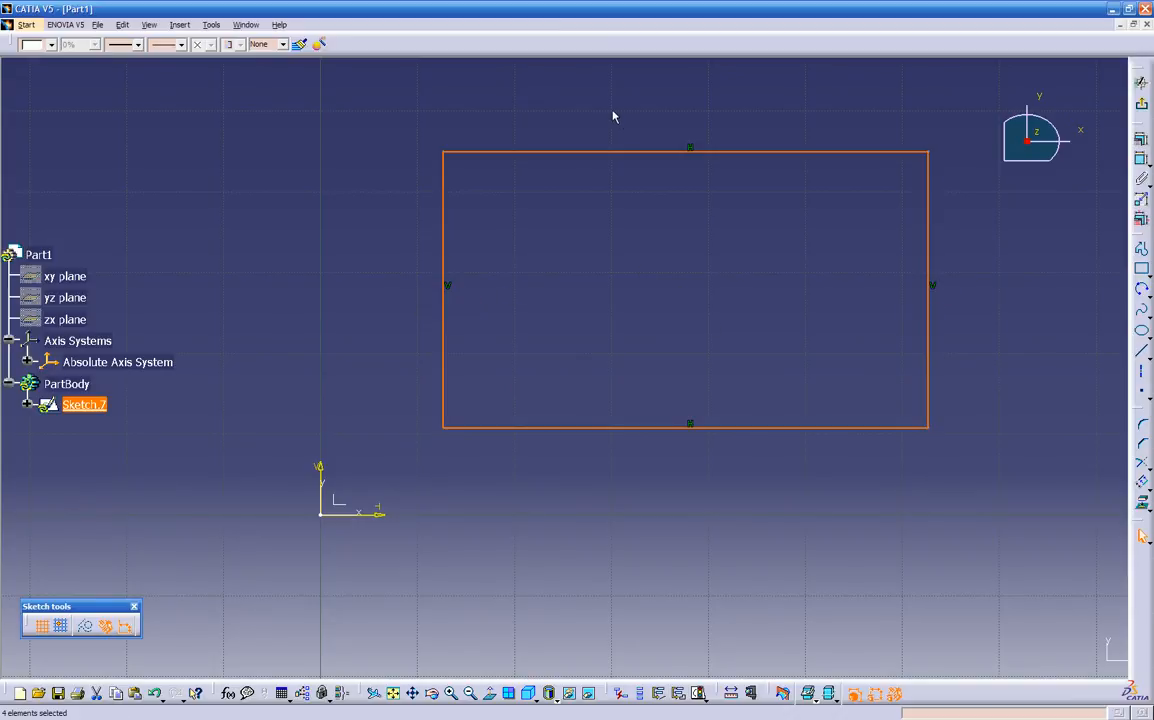
Shrink the constrained rectangle by moving its lower-right corner inward, up and toward the left
click(675, 465)
middle_drag(741, 475, 691, 495)
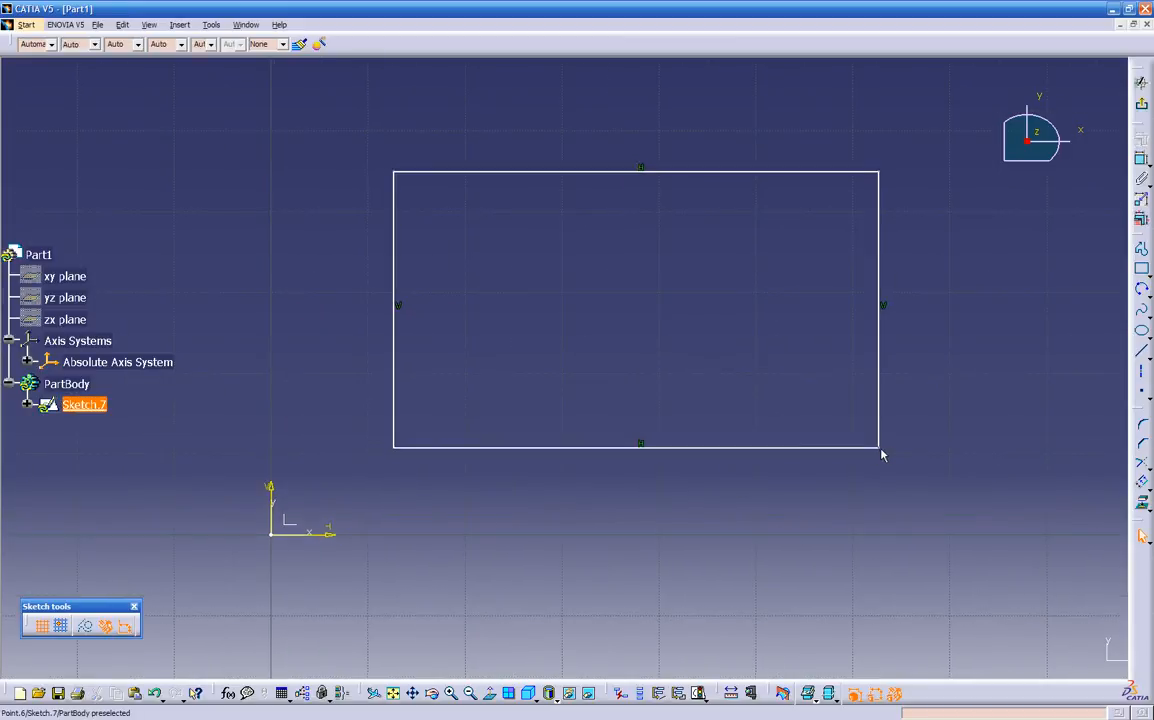
mouse_move(881, 450)
mouse_down()
mouse_move(880, 489)
mouse_move(887, 446)
mouse_move(819, 299)
mouse_move(772, 320)
mouse_move(841, 453)
mouse_move(796, 288)
mouse_move(677, 348)
mouse_move(842, 399)
mouse_move(854, 376)
mouse_move(745, 298)
mouse_move(757, 342)
mouse_move(751, 420)
mouse_move(778, 314)
mouse_up()
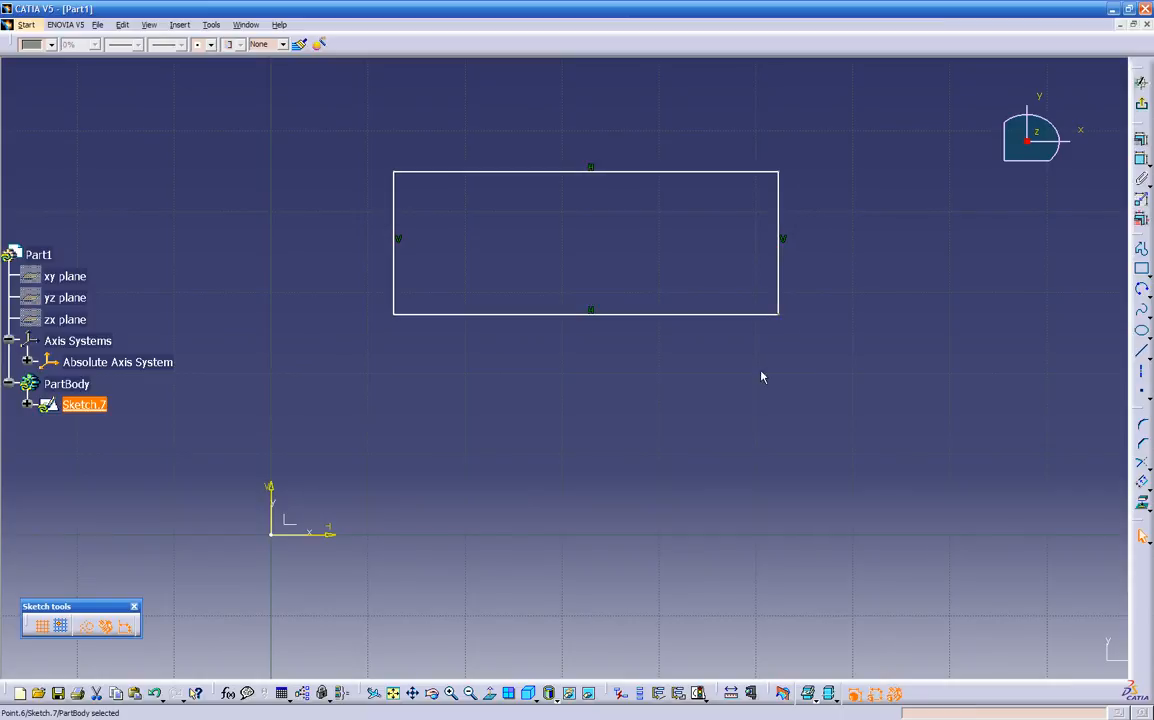
click(621, 350)
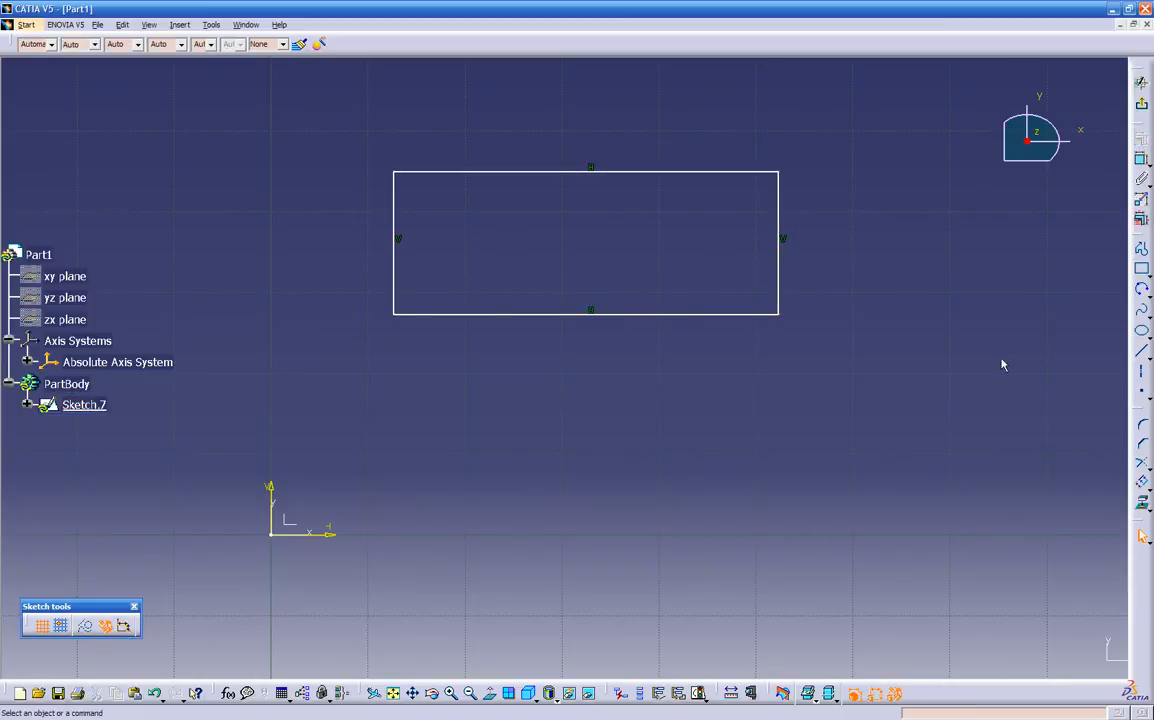
Draw a second rectangle about 1.43 by 0.75 in below the first with geometrical constraints on, and delete it
click(1141, 268)
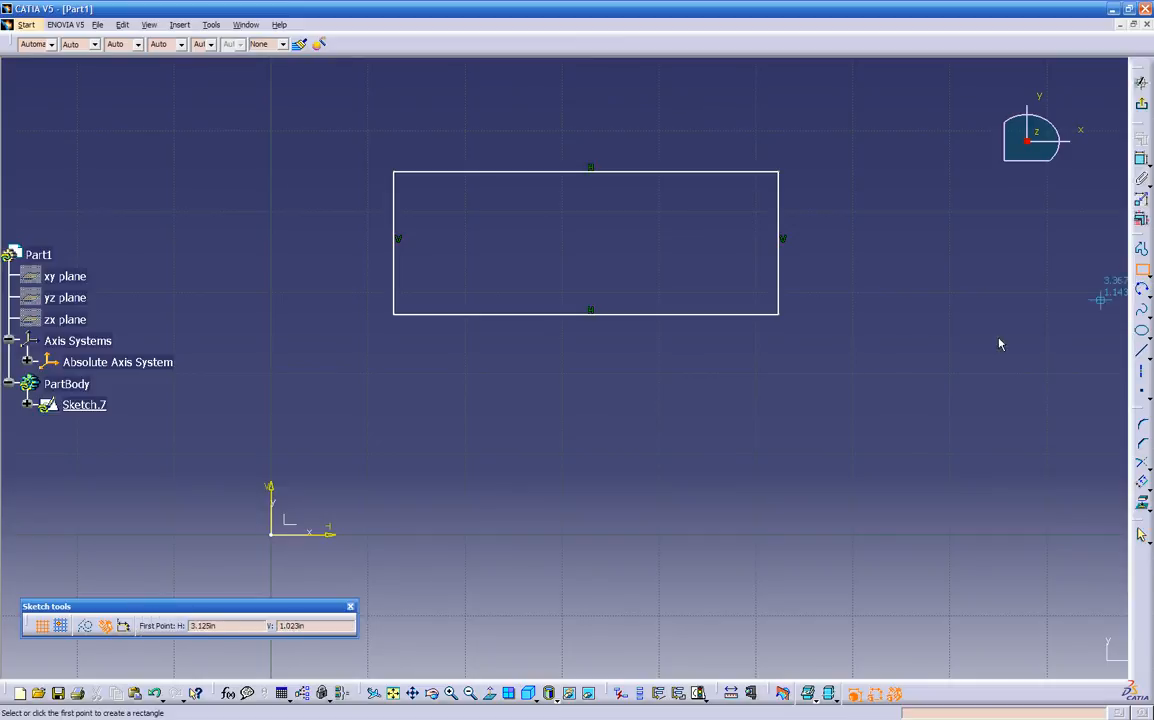
click(539, 363)
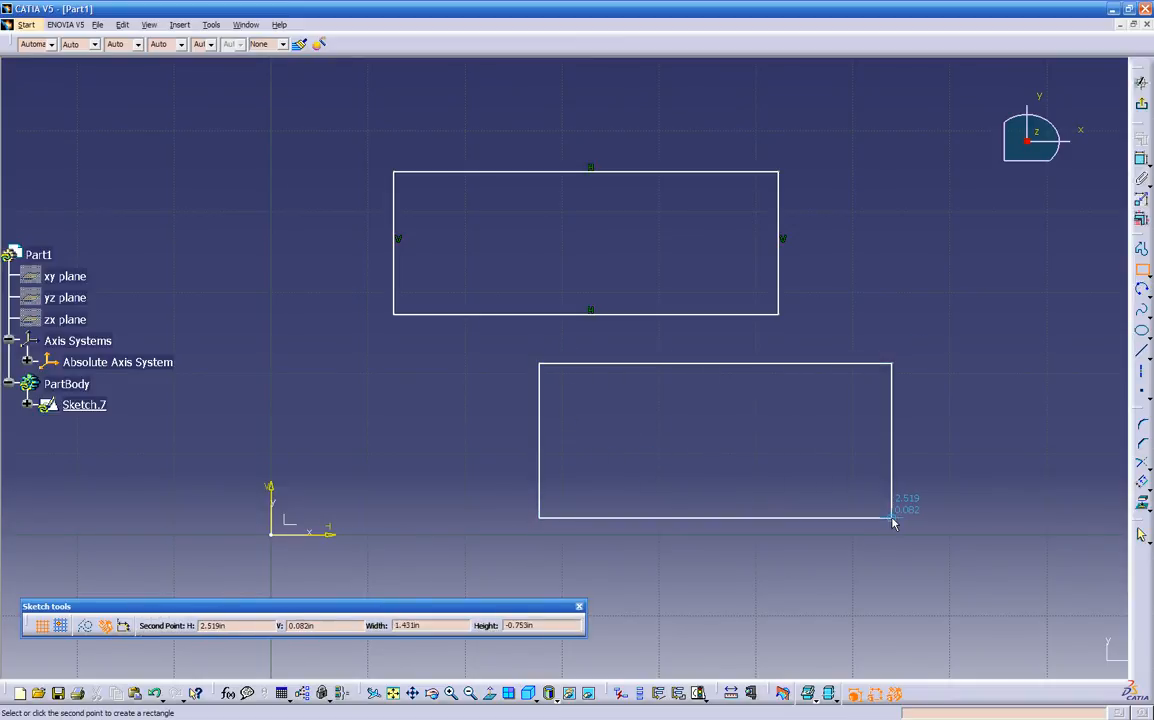
click(891, 518)
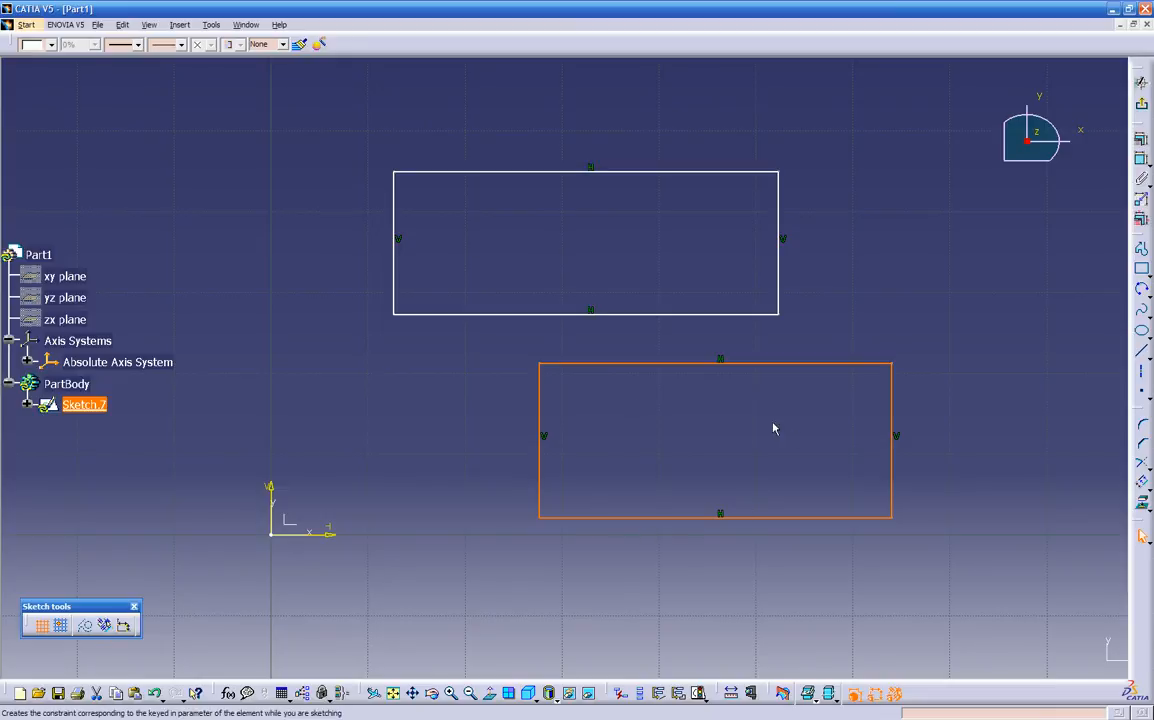
key(Delete)
Draw a second rectangle below the first with automatic geometrical constraints off
click(1141, 268)
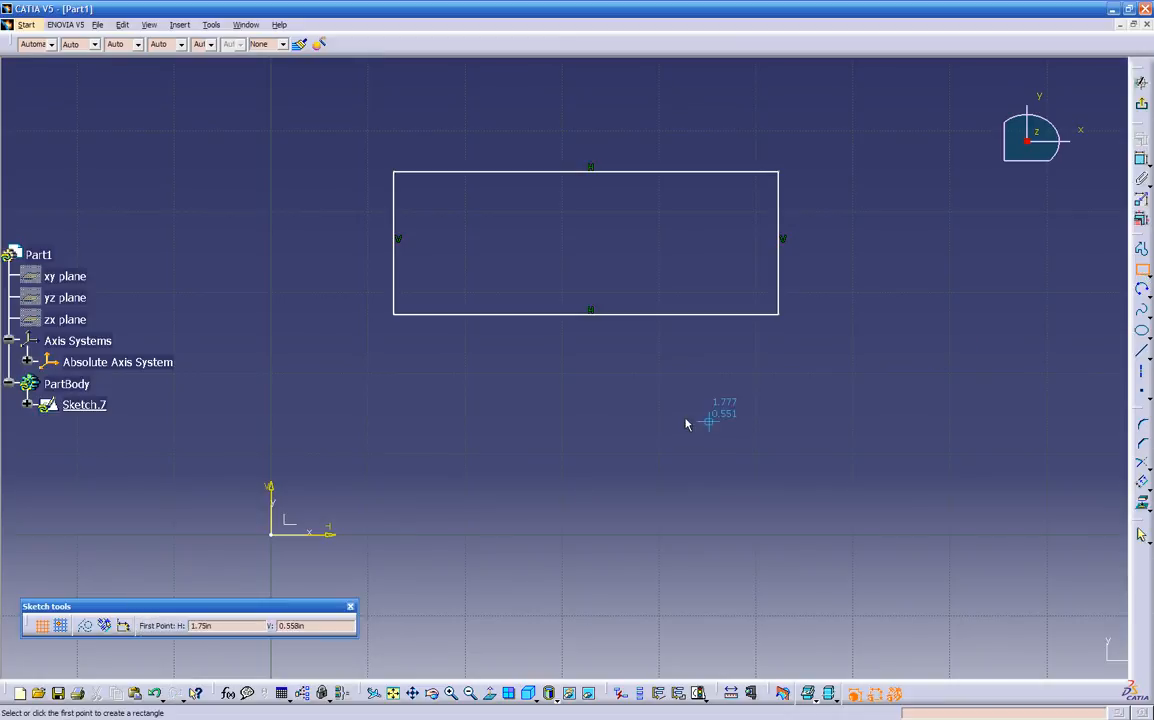
click(536, 391)
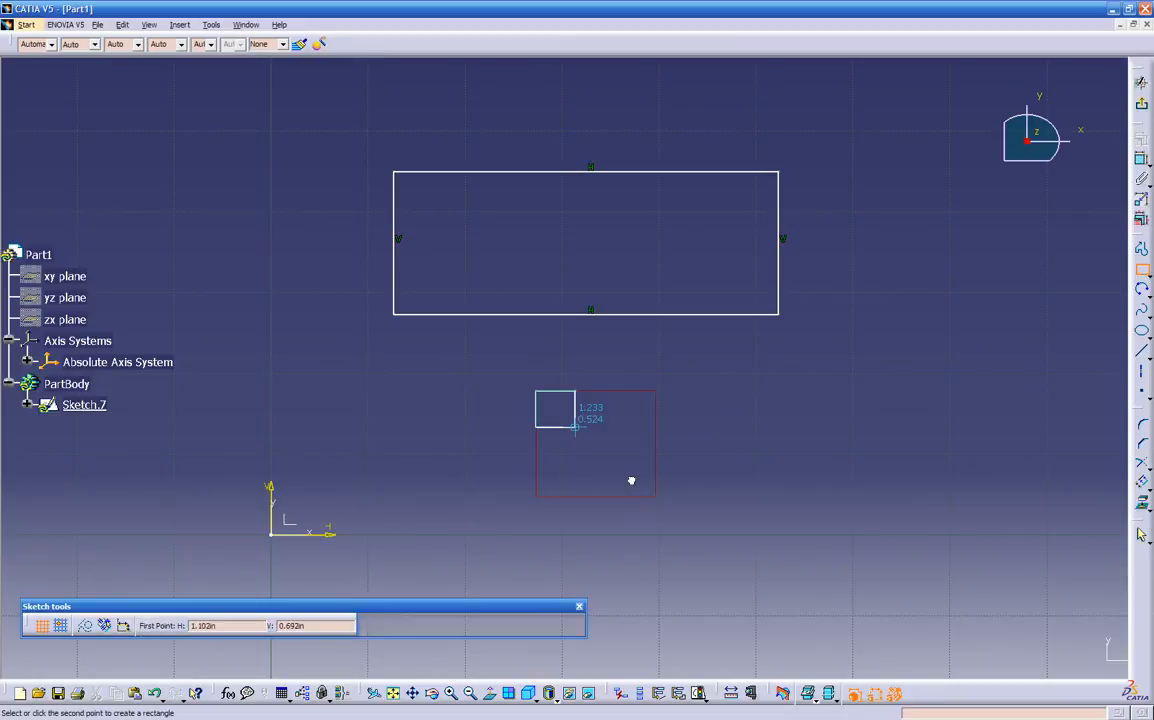
click(859, 515)
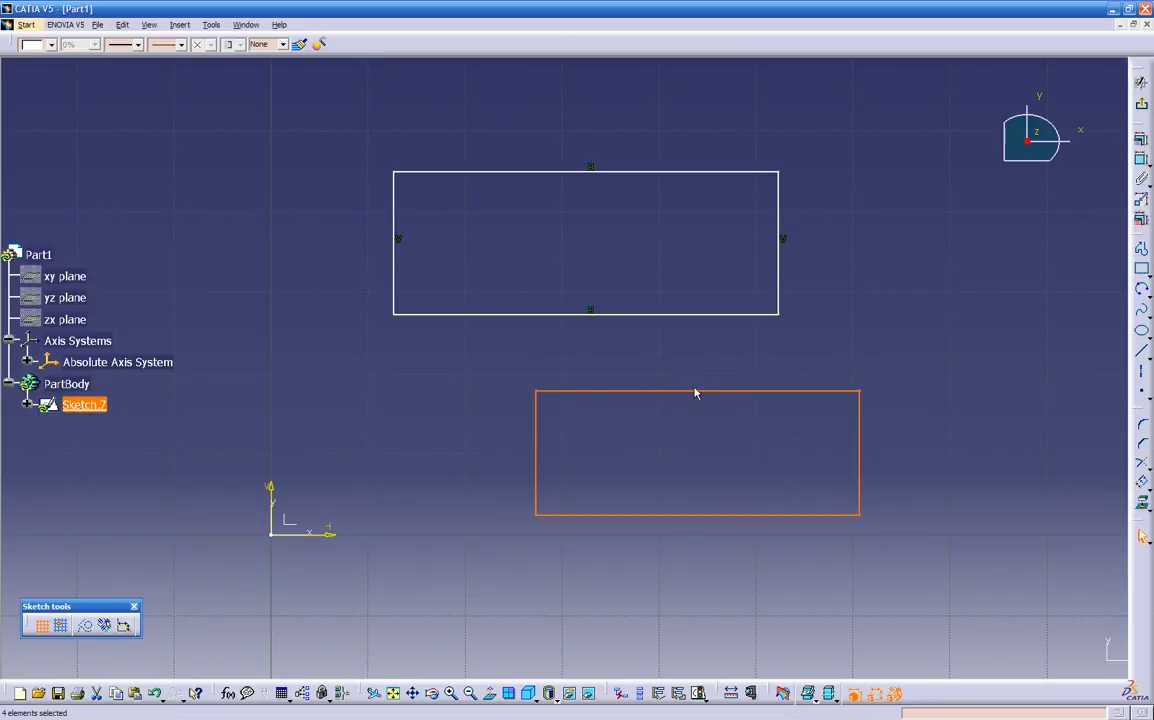
click(697, 476)
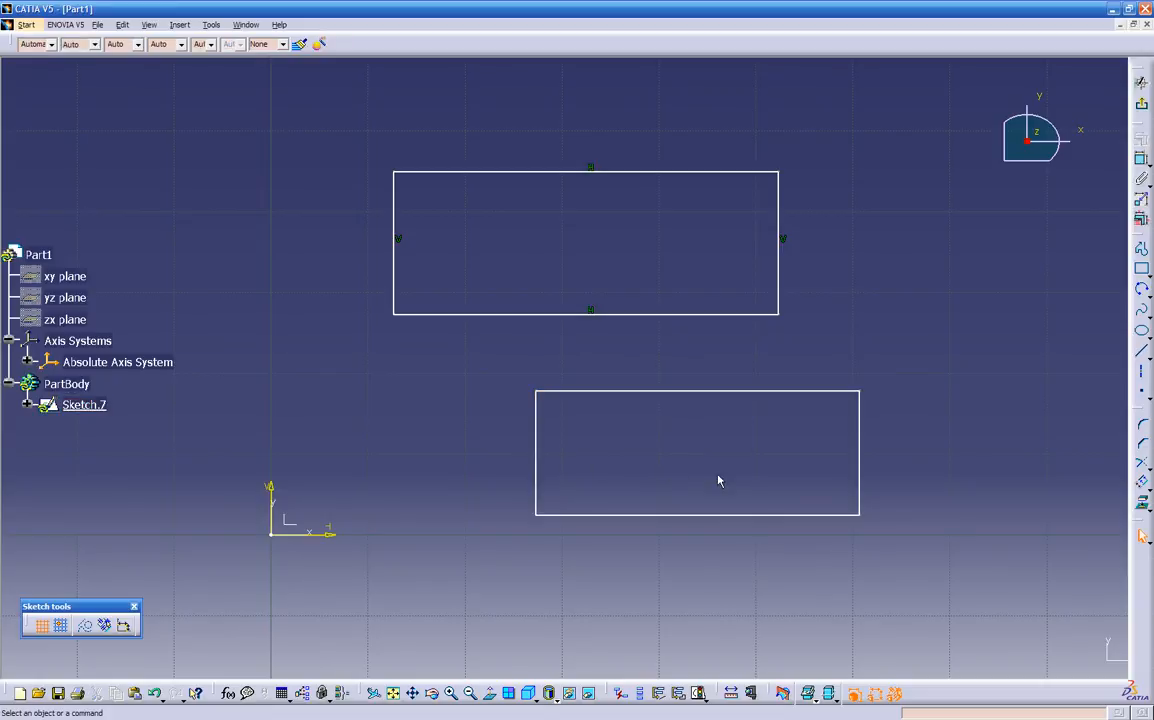
Move the unconstrained rectangle's lower-right corner downward and the constrained rectangle's lower-right corner inward
mouse_move(866, 518)
mouse_down()
mouse_move(831, 606)
mouse_move(896, 557)
mouse_move(951, 471)
mouse_move(860, 504)
mouse_move(786, 561)
mouse_move(914, 517)
mouse_move(853, 545)
mouse_up()
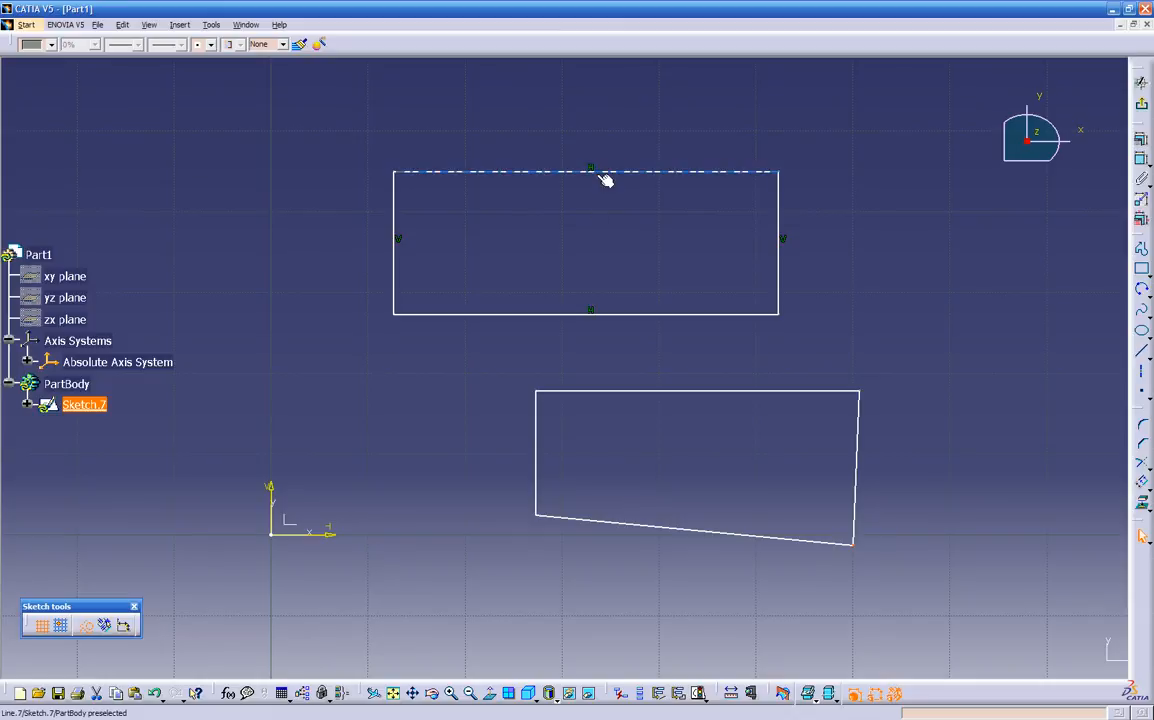
drag(796, 322, 722, 330)
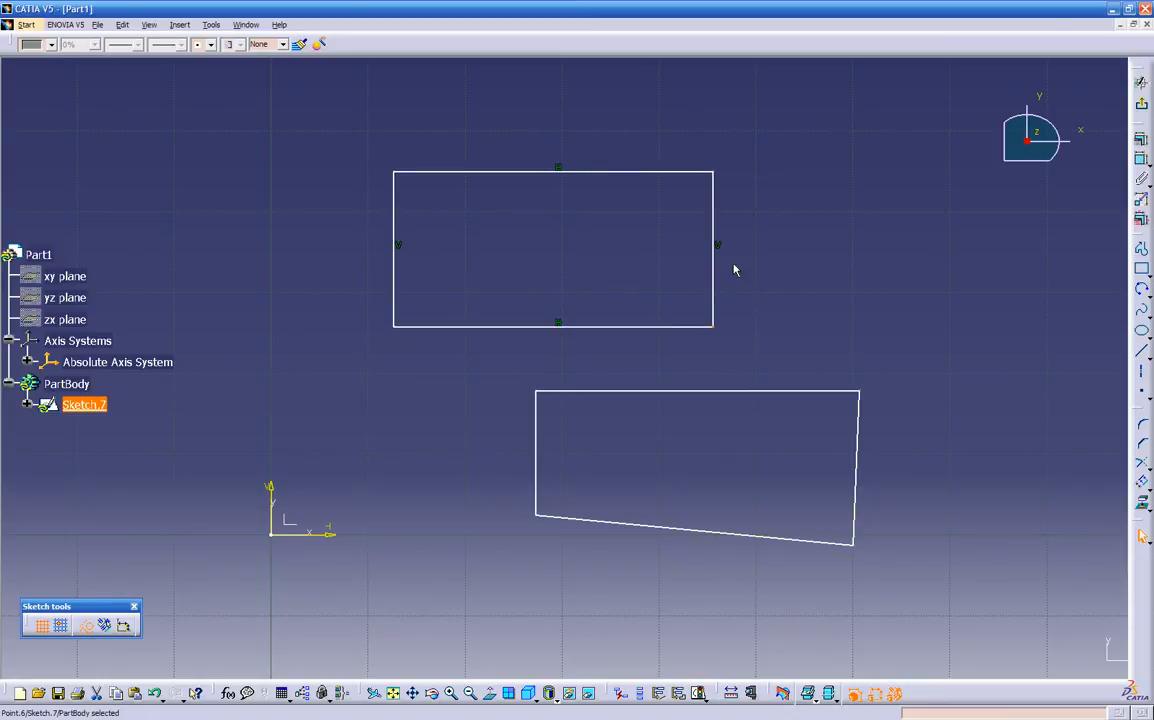
Delete the constraint on the upper rectangle's right line and slant that line by moving its lower end inward
click(725, 255)
click(720, 250)
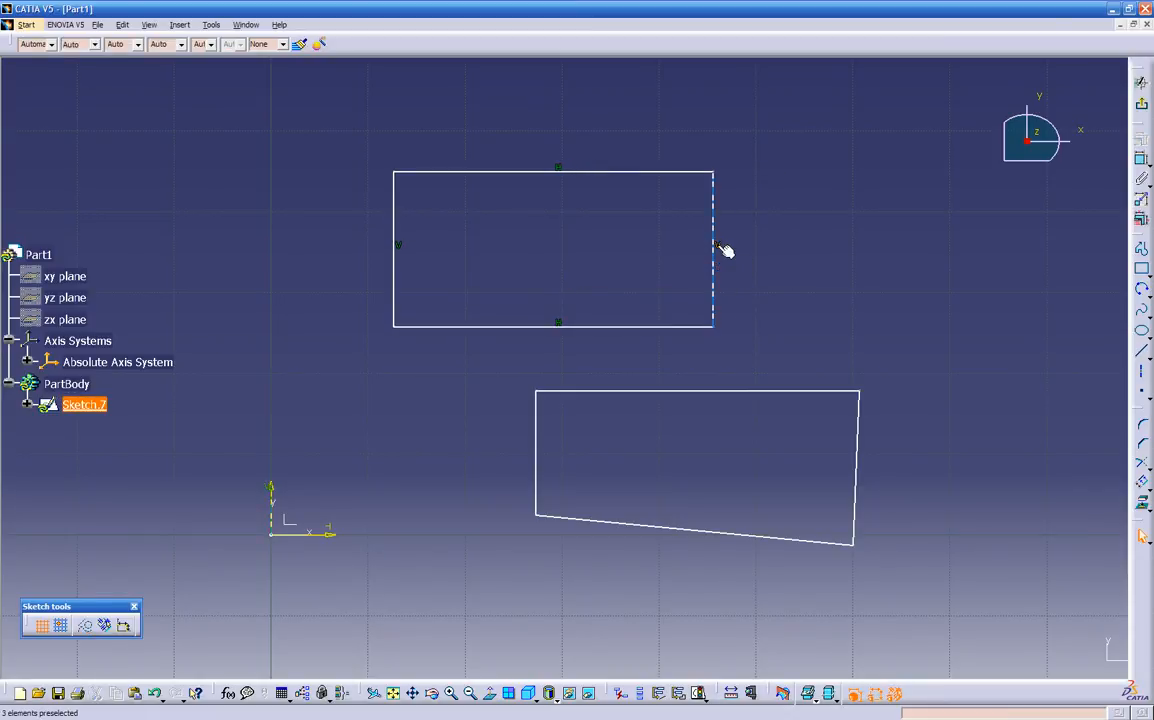
key(Delete)
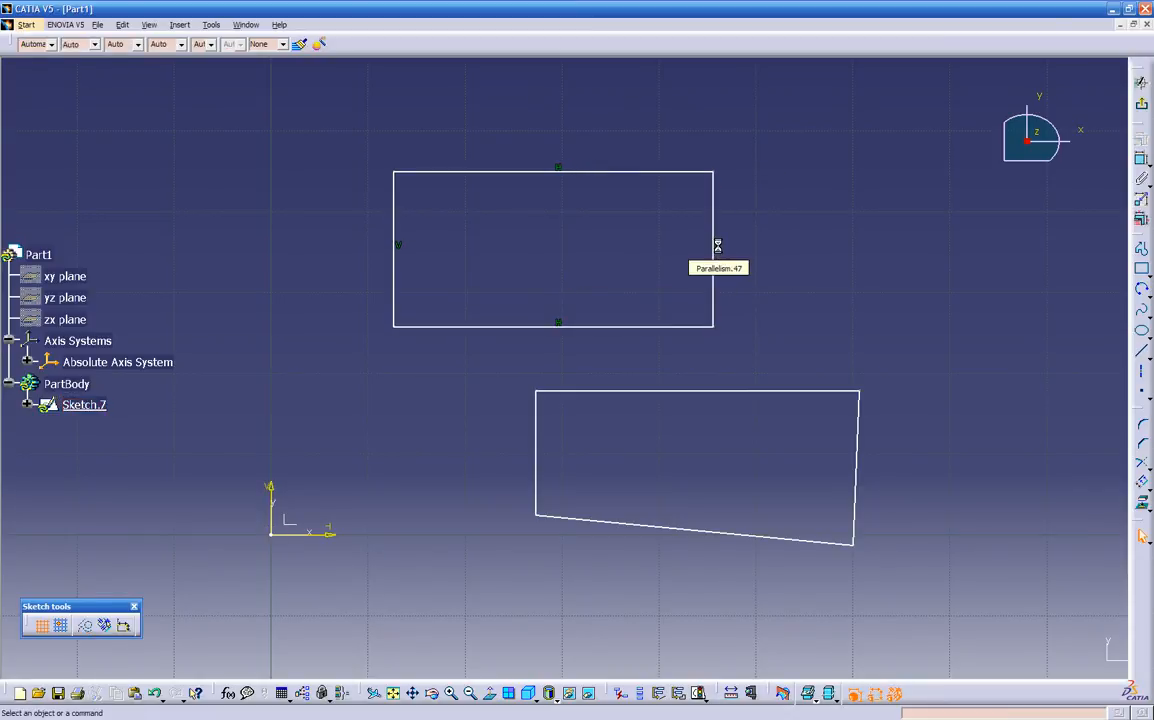
mouse_move(714, 327)
mouse_down()
mouse_move(909, 319)
mouse_move(786, 327)
mouse_move(546, 314)
mouse_move(958, 296)
mouse_move(853, 234)
mouse_move(732, 337)
mouse_move(653, 318)
mouse_move(811, 313)
mouse_move(620, 314)
mouse_move(790, 306)
mouse_move(786, 322)
mouse_move(760, 330)
mouse_move(688, 312)
mouse_move(705, 311)
mouse_up()
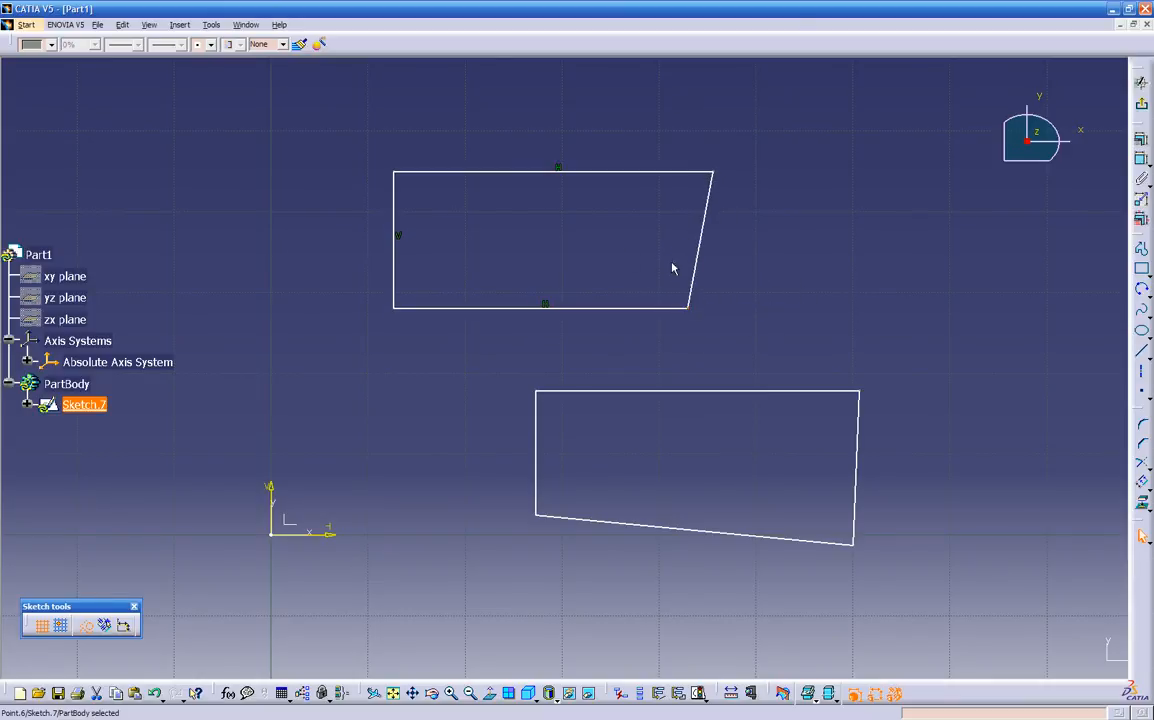
Dimension the distance between the upper profile's horizontal lines, placed to its left, and move both right corners outward
click(597, 172)
click(612, 308)
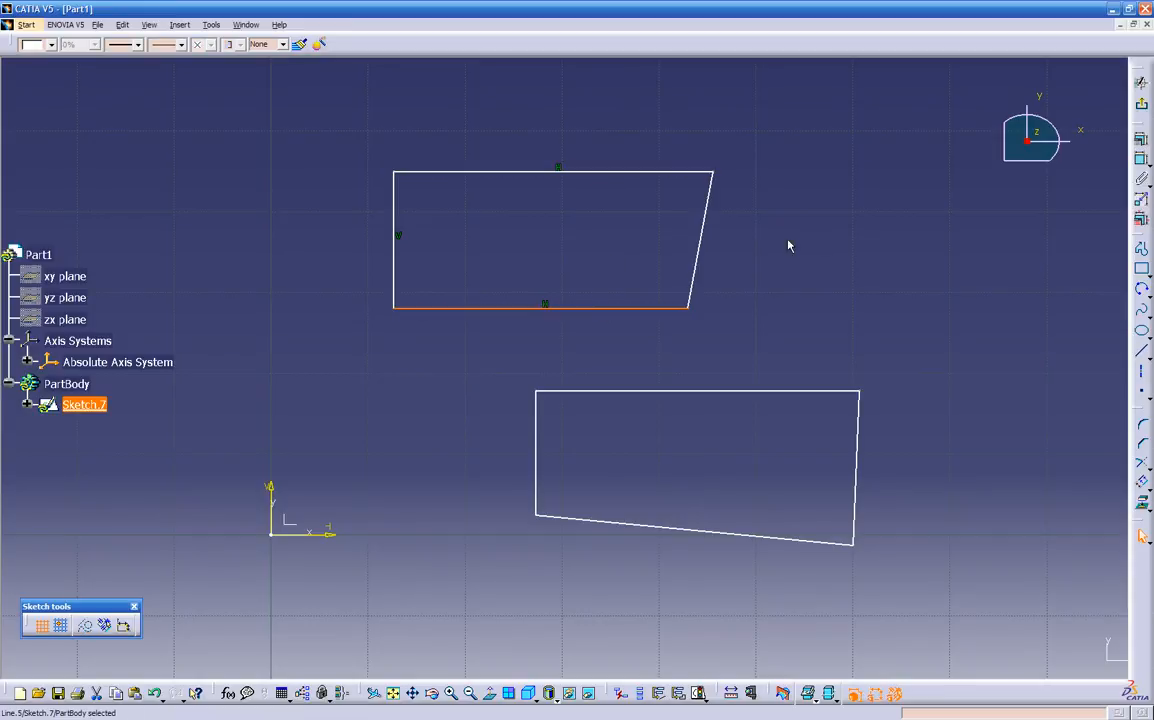
ctrl+click(654, 172)
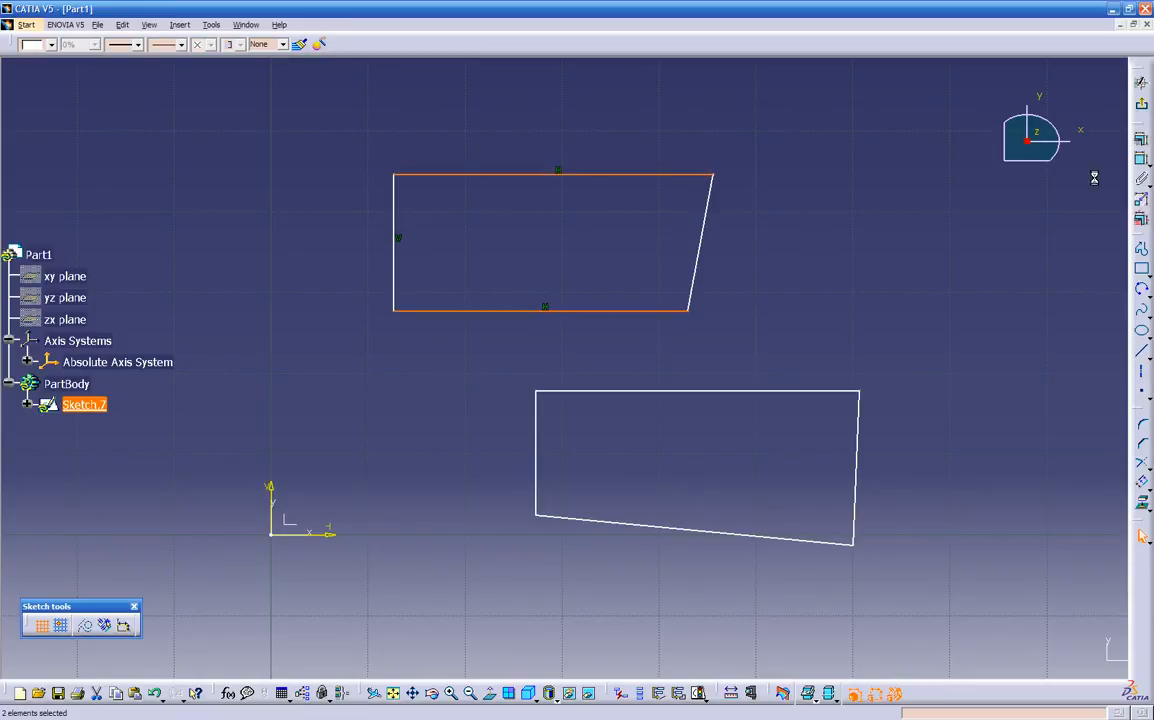
click(1140, 172)
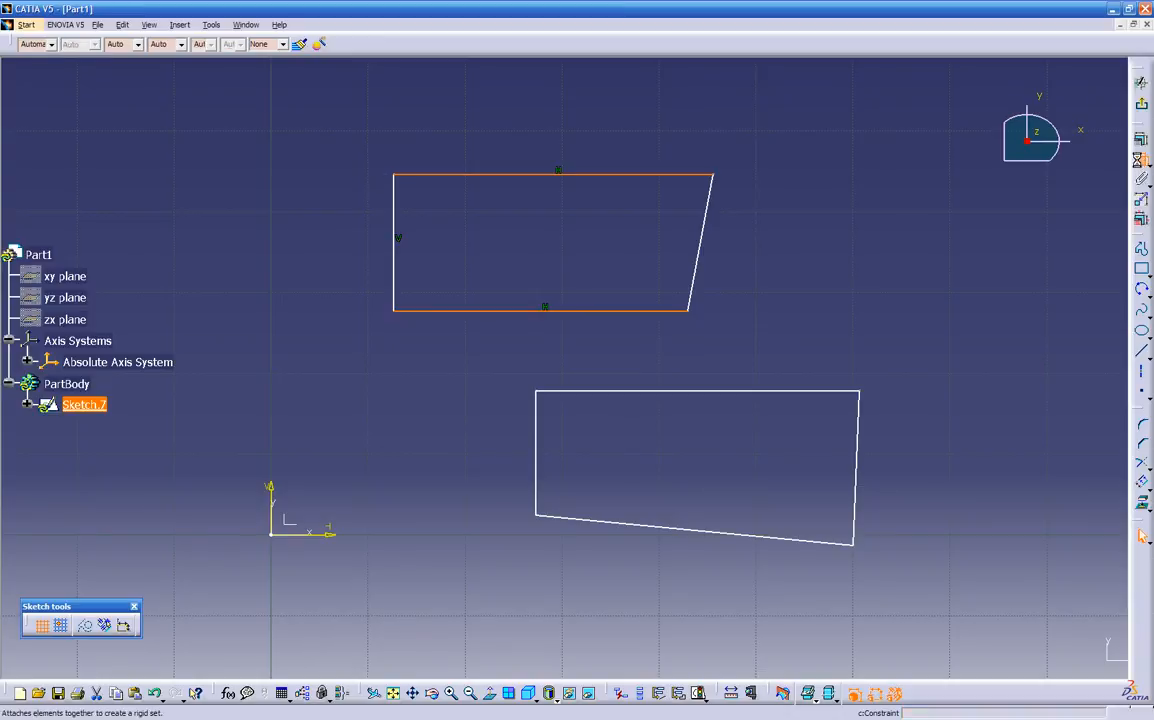
click(291, 144)
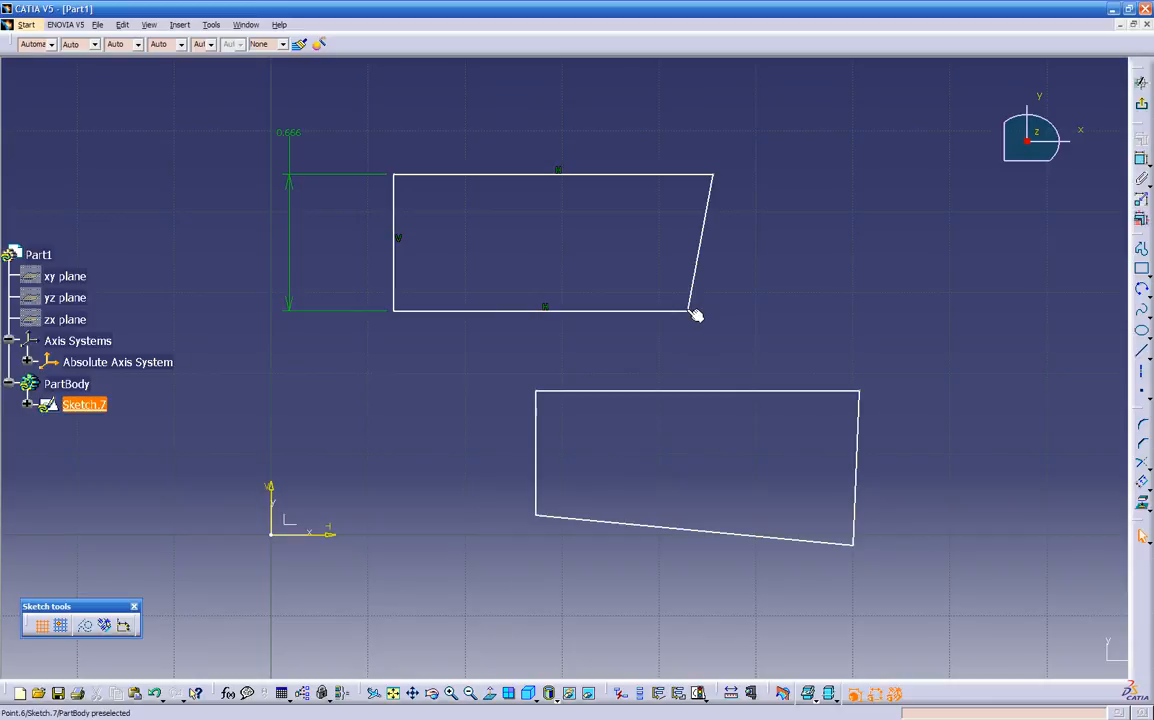
drag(696, 316, 738, 325)
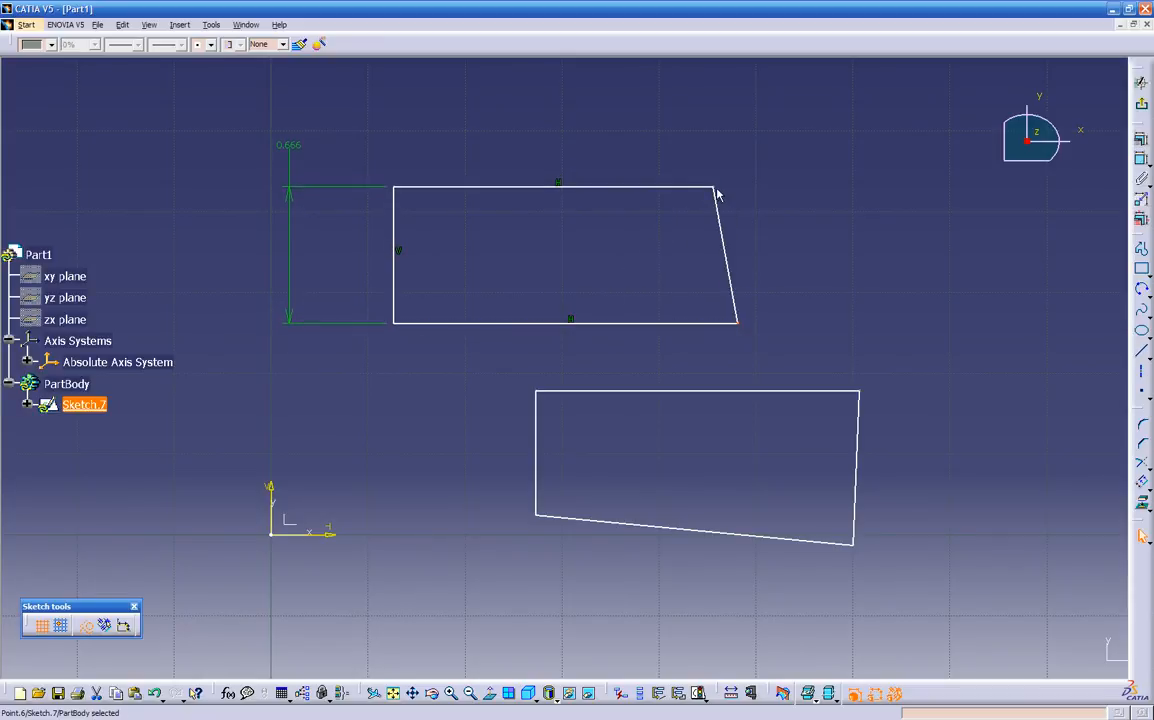
drag(722, 193, 822, 198)
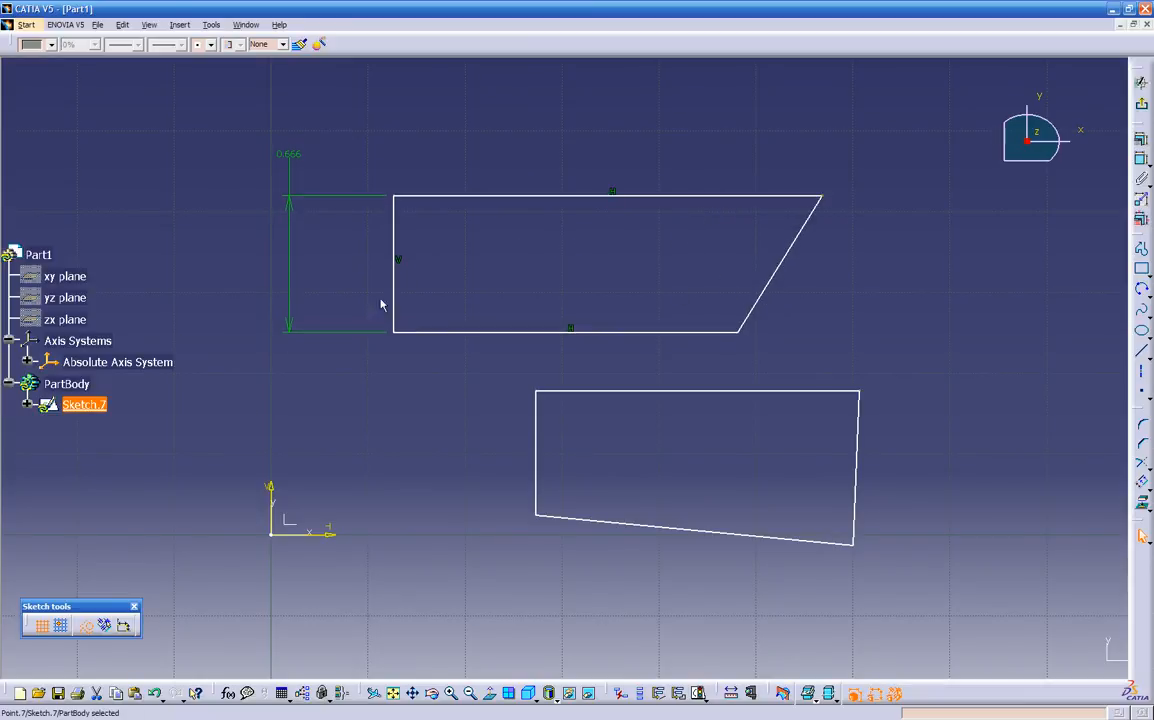
Turn on geometrical and dimensional constraint creation and convert the upper profile's upper-right corner point to a standard element
click(125, 627)
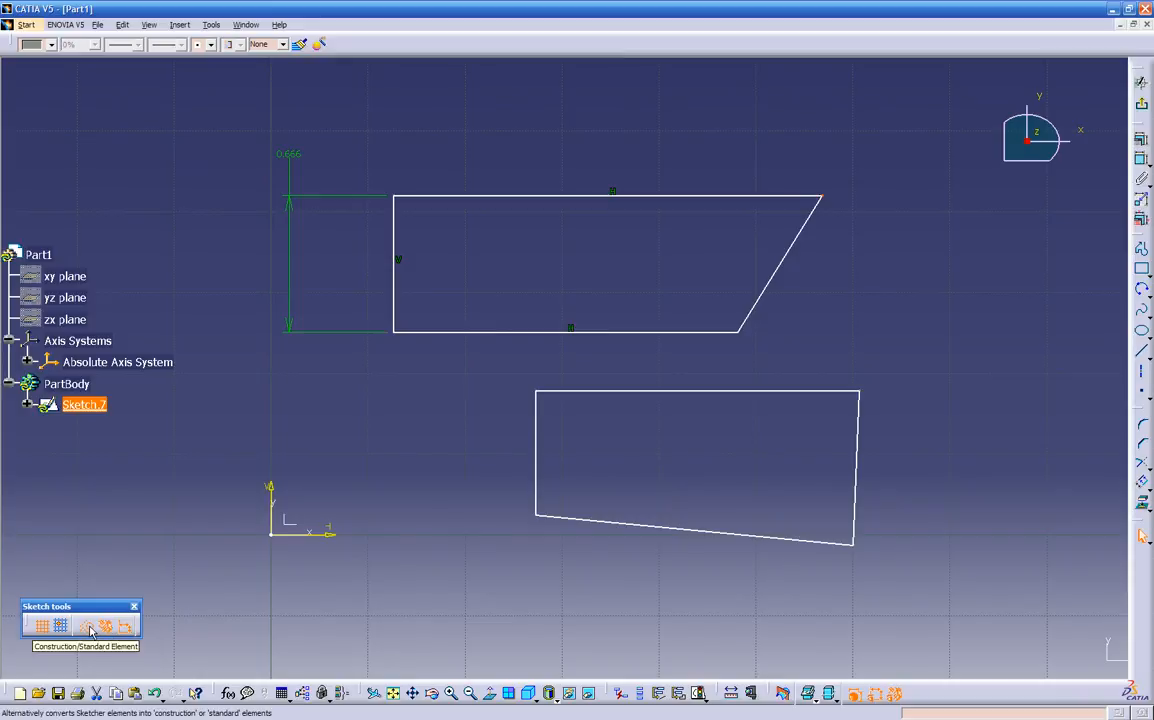
click(89, 629)
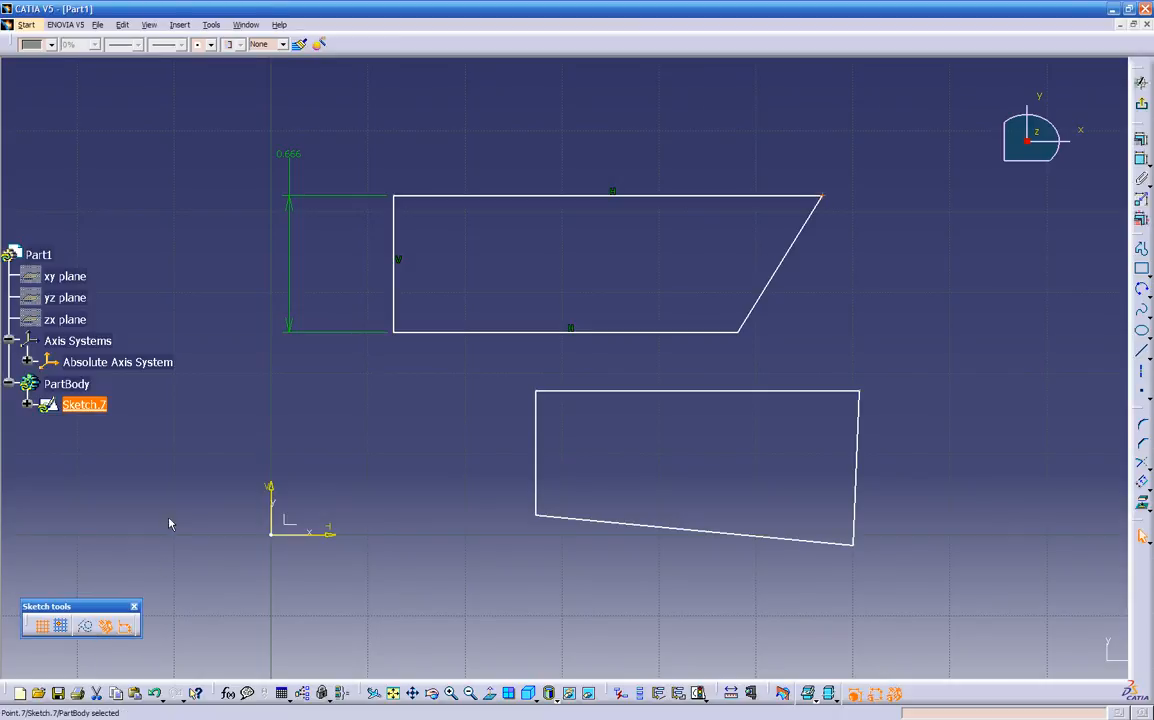
Convert the upper profile's bottom and left lines to construction elements, and exit and reopen the sketch to check them in 3D
click(457, 331)
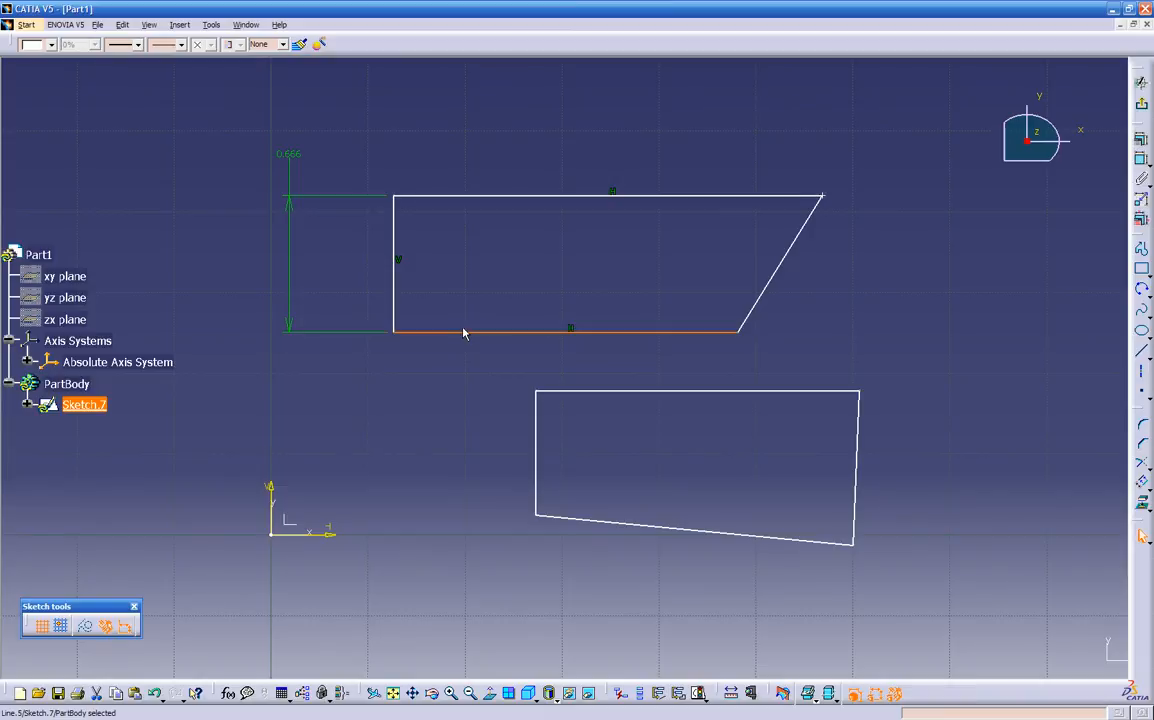
ctrl+click(401, 304)
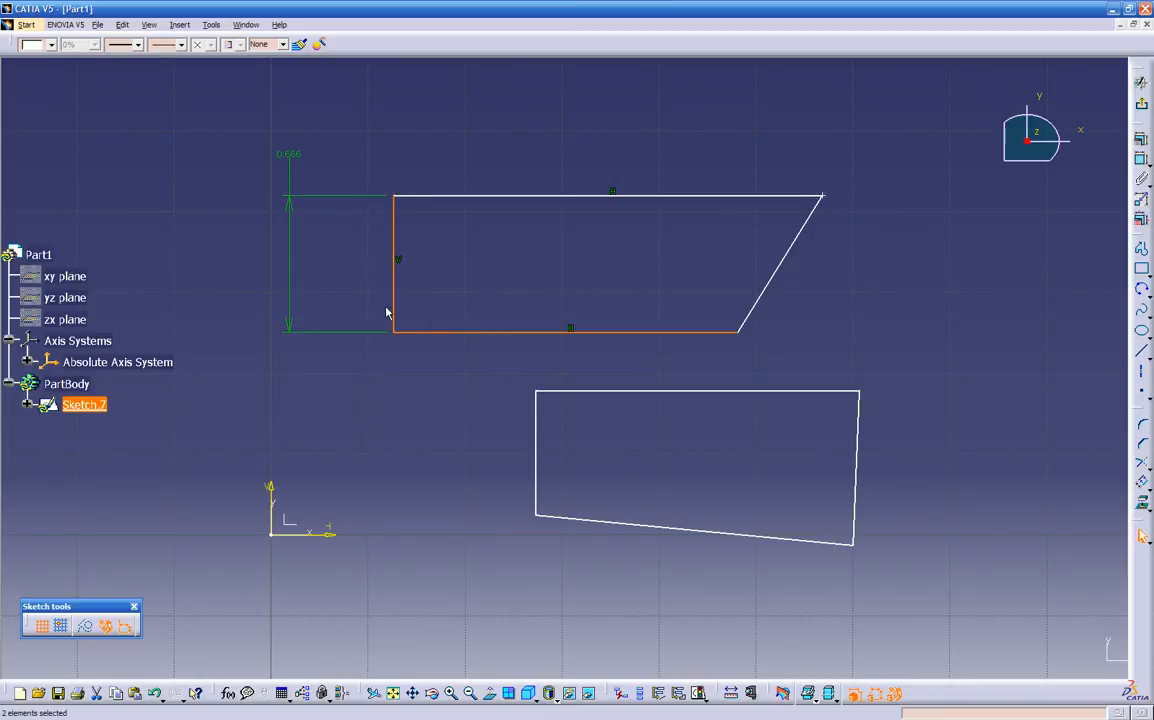
click(87, 629)
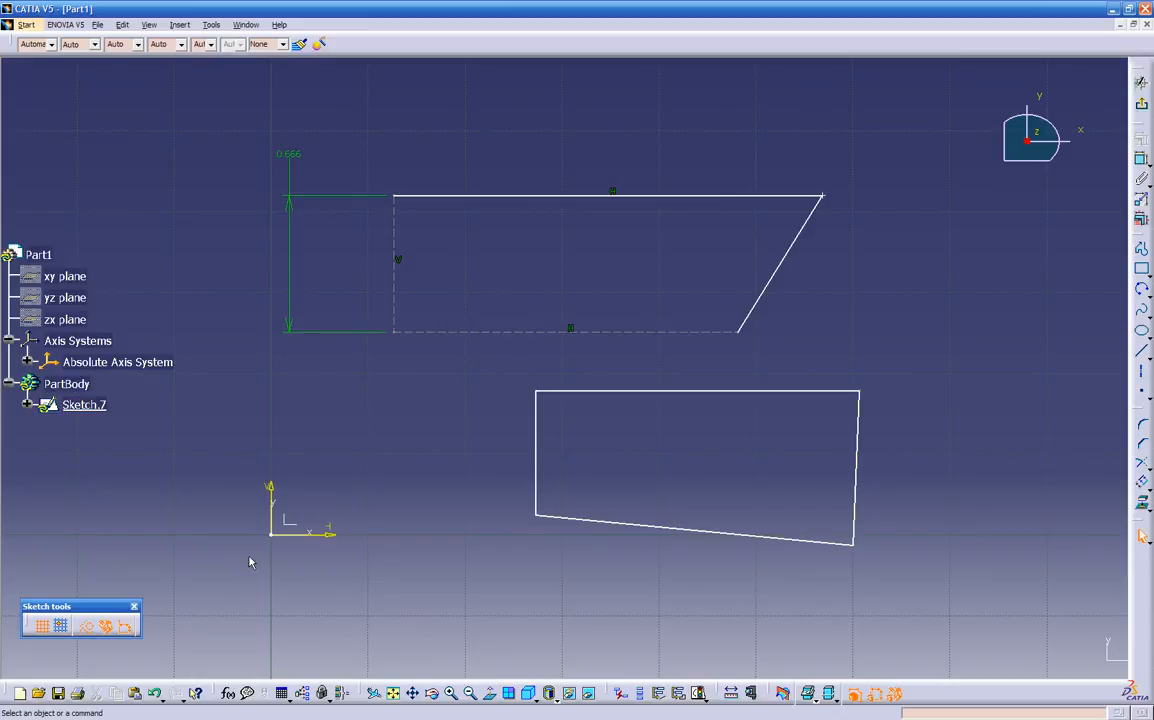
click(1141, 103)
click(590, 470)
click(522, 214)
Convert the upper profile's left and bottom construction lines back to standard elements
click(398, 239)
ctrl+click(437, 332)
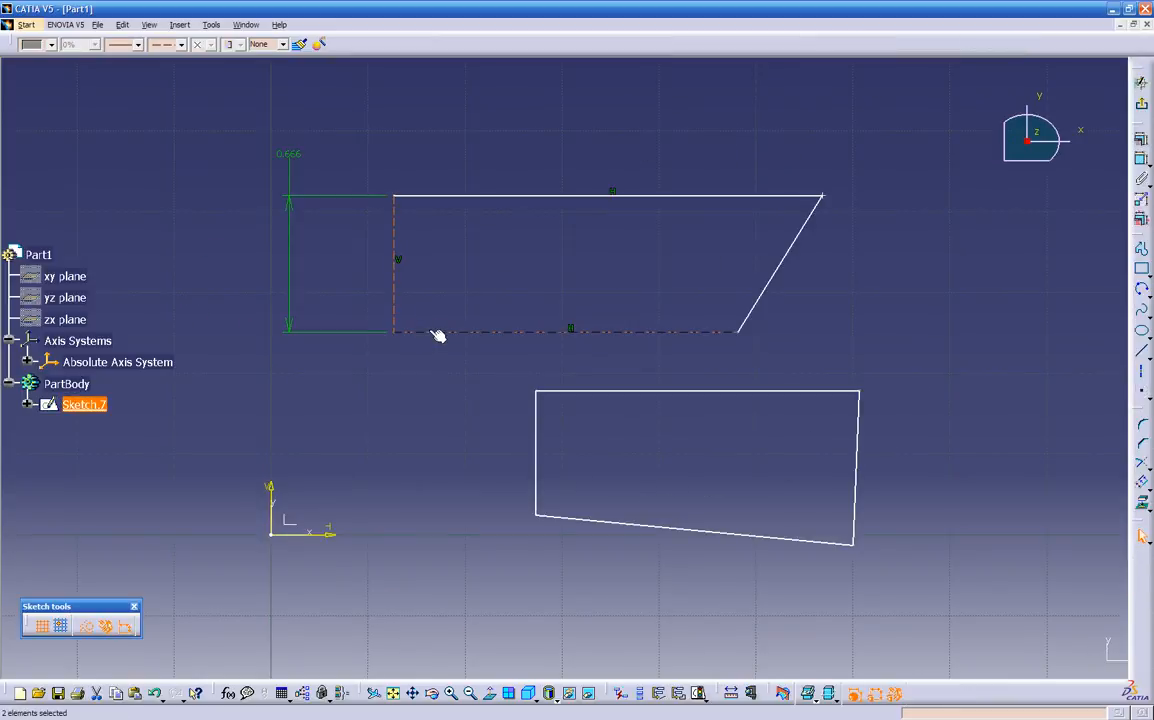
click(84, 626)
click(414, 418)
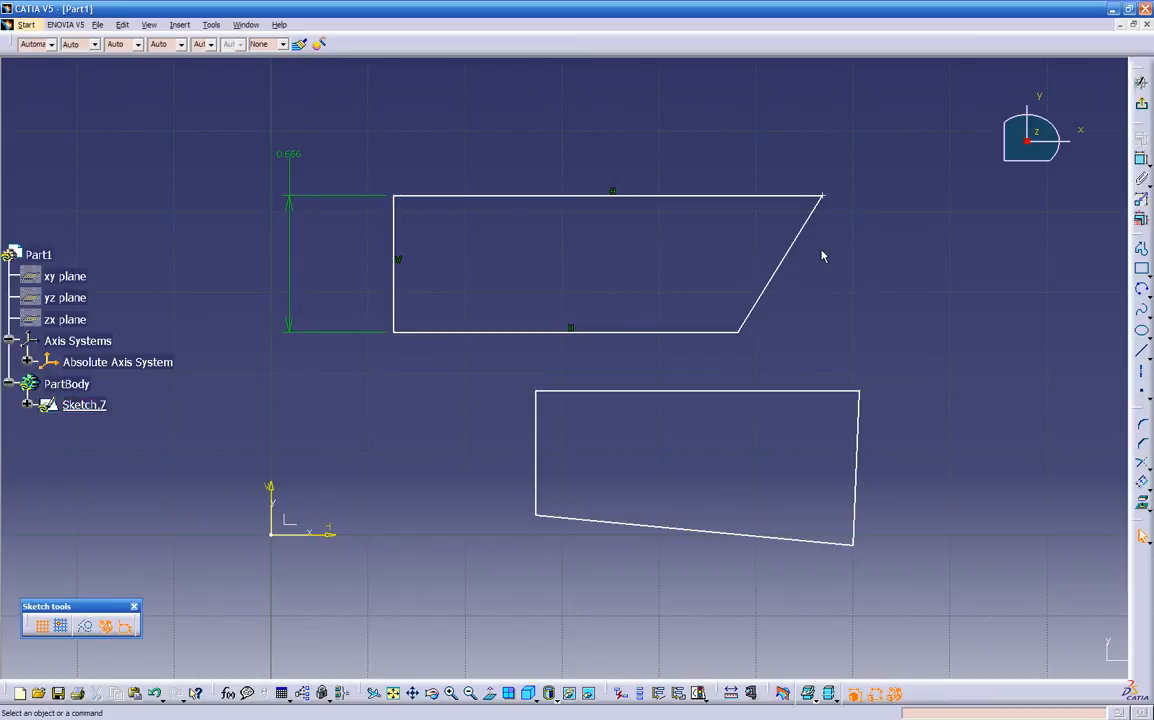
Exit the sketch to inspect both profiles in 3D, and reopen it for editing
click(1141, 82)
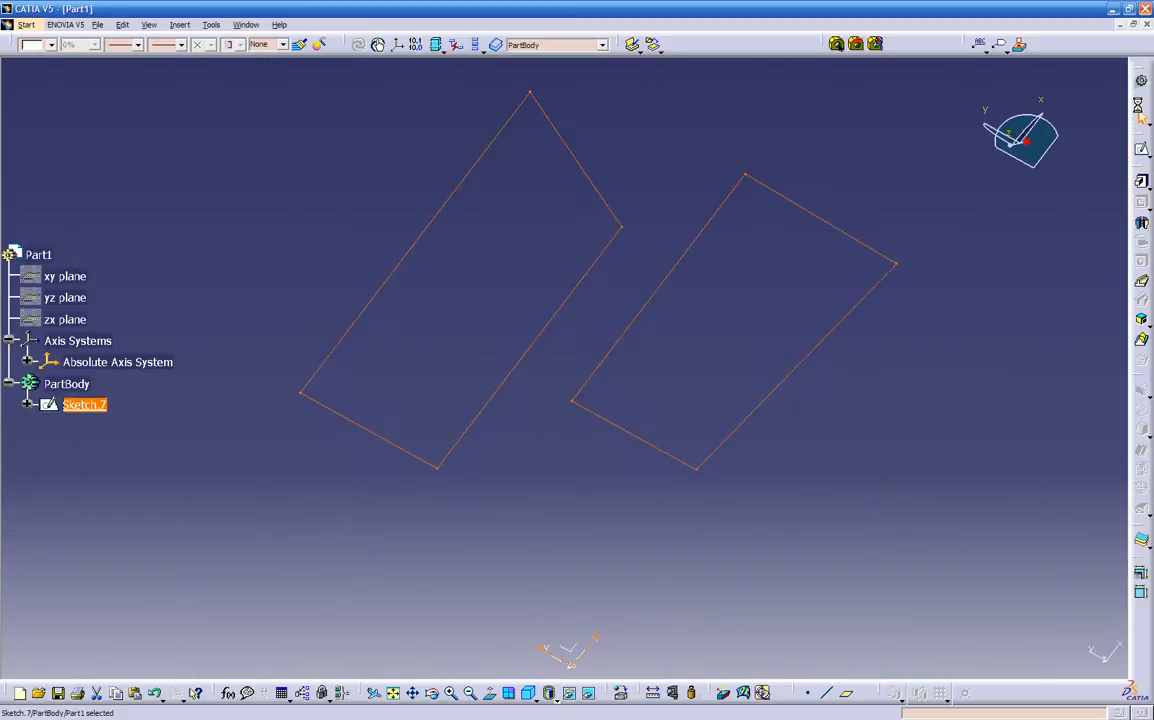
click(777, 415)
mouse_move(562, 368)
middle_down()
mouse_move(497, 410)
mouse_move(565, 405)
mouse_move(721, 489)
mouse_move(590, 335)
middle_up()
click(590, 335)
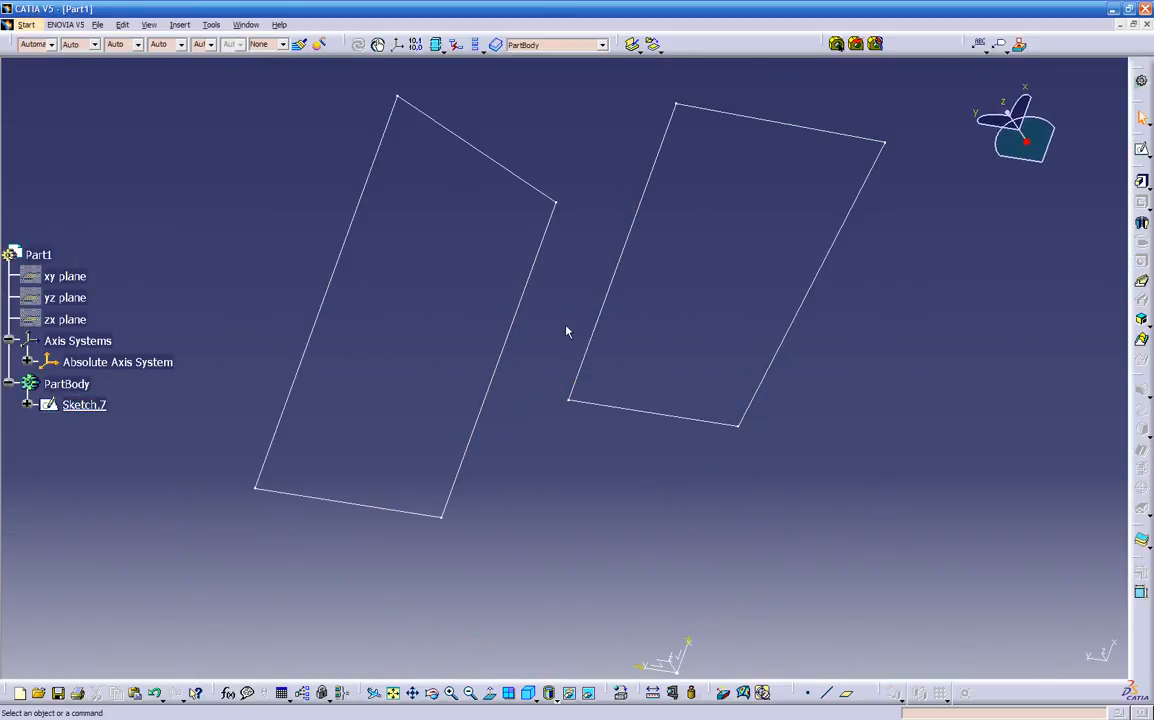
click(524, 279)
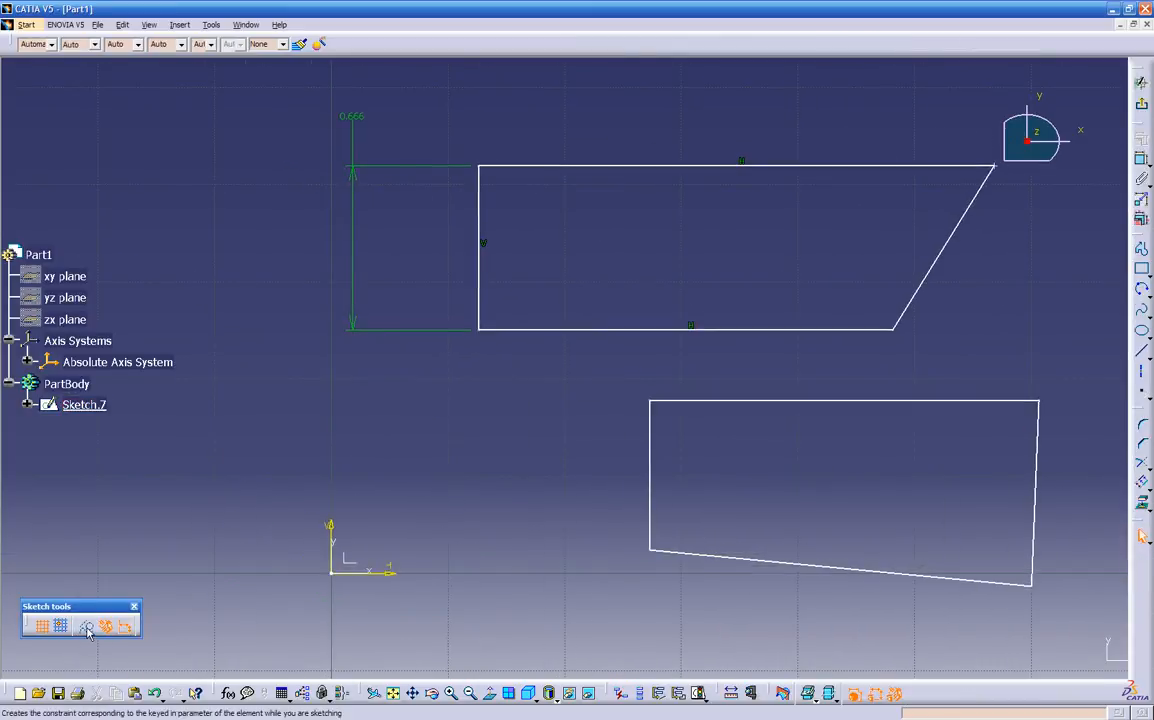
Draw a slanted line to the left of the profiles and convert it to a construction element
mouse_move(300, 451)
middle_down()
mouse_move(397, 469)
mouse_move(345, 456)
mouse_move(332, 486)
middle_up()
click(345, 456)
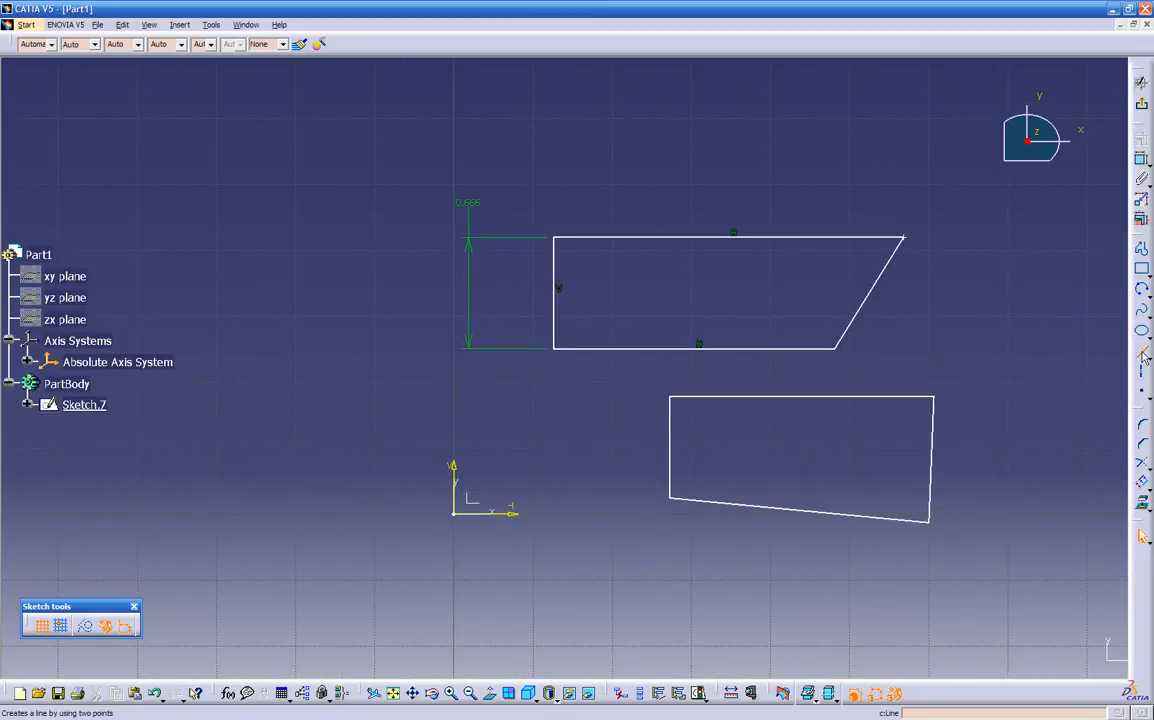
click(1143, 356)
click(391, 175)
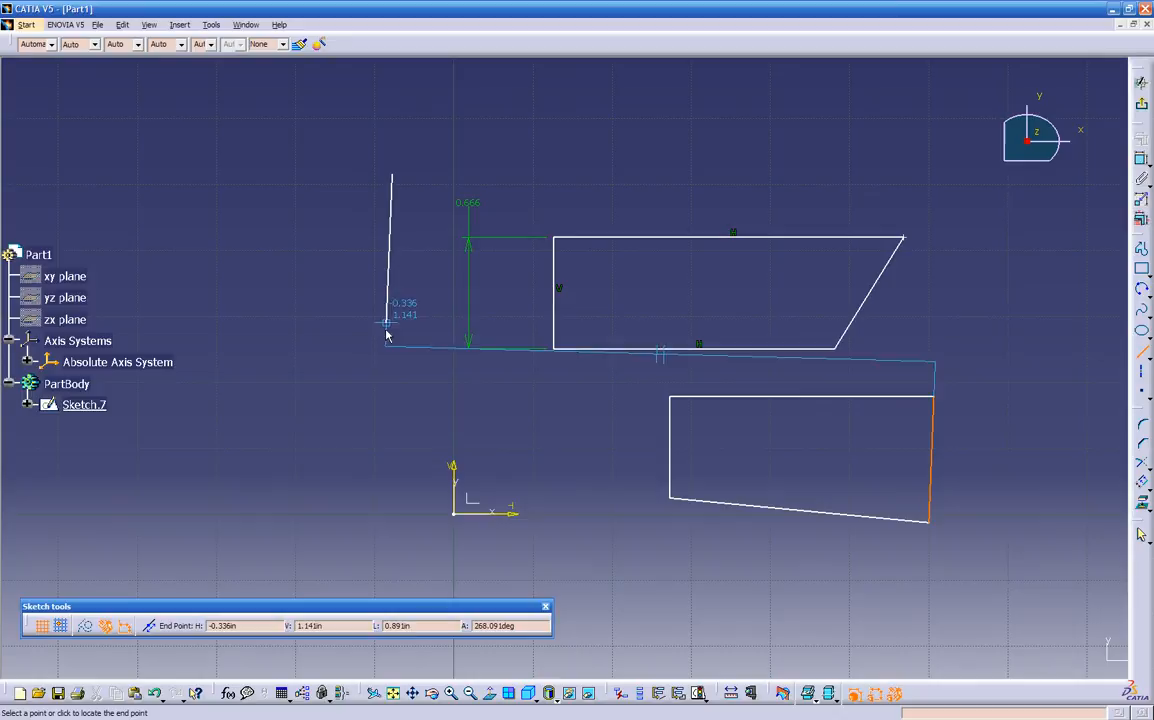
click(329, 427)
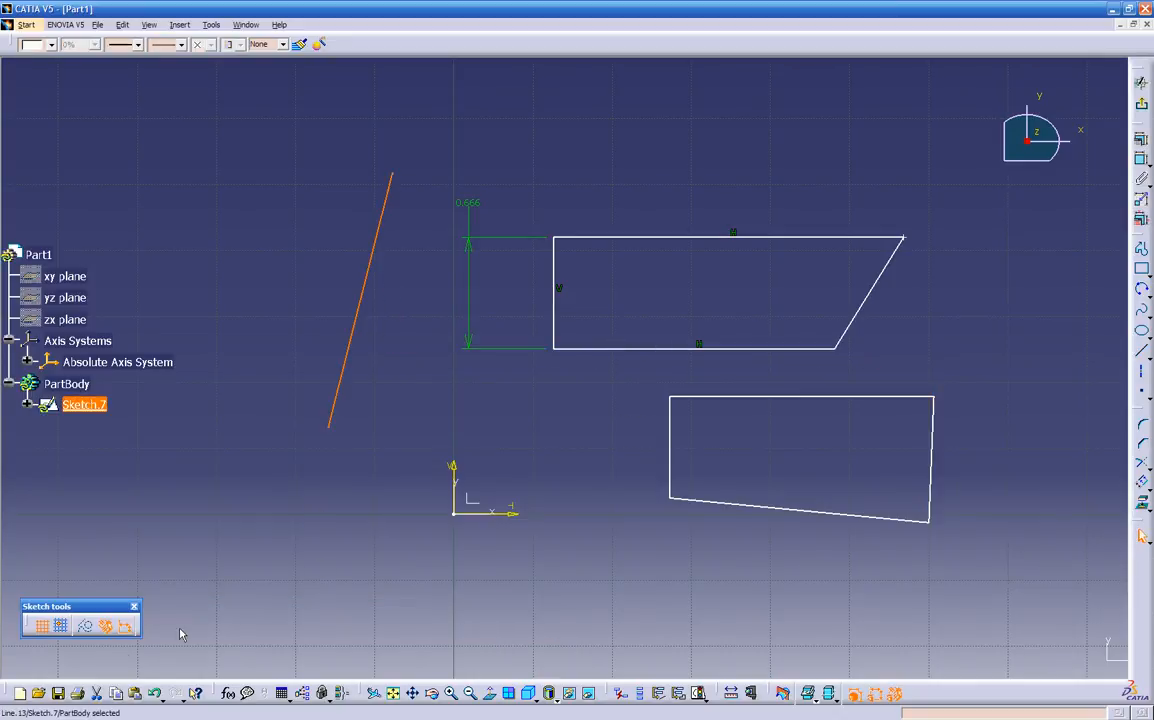
click(85, 626)
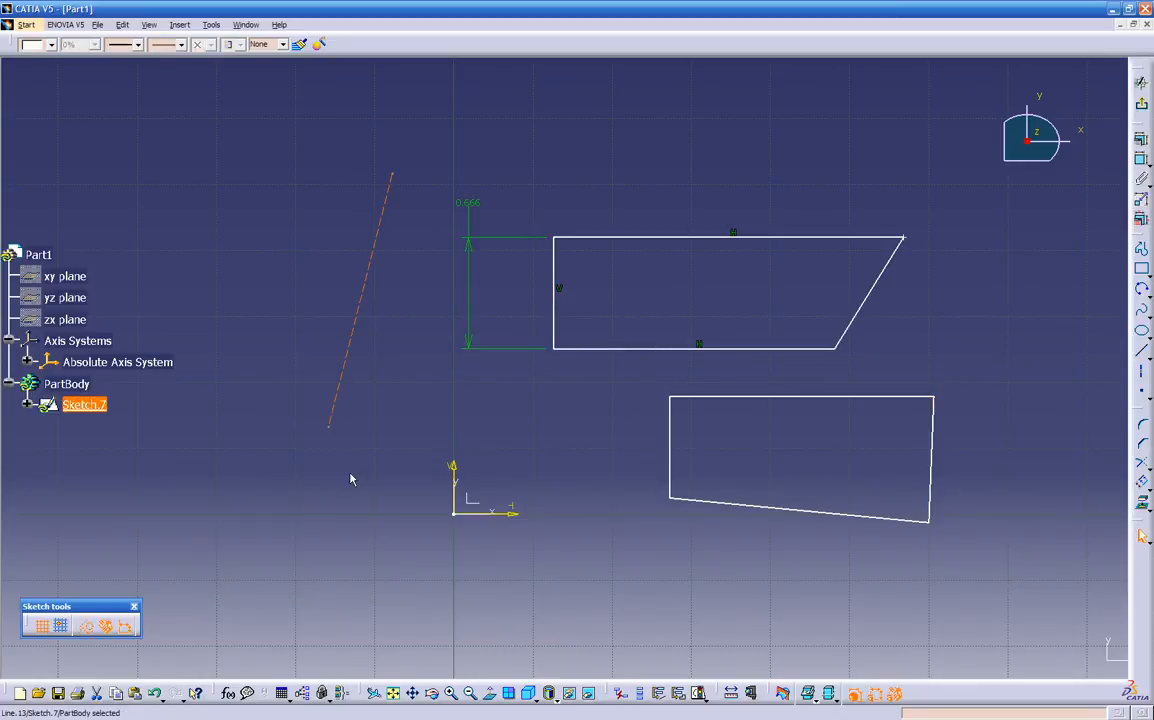
Mirror the upper profile about the slanted construction line and exit the sketch
click(508, 224)
drag(535, 197, 952, 370)
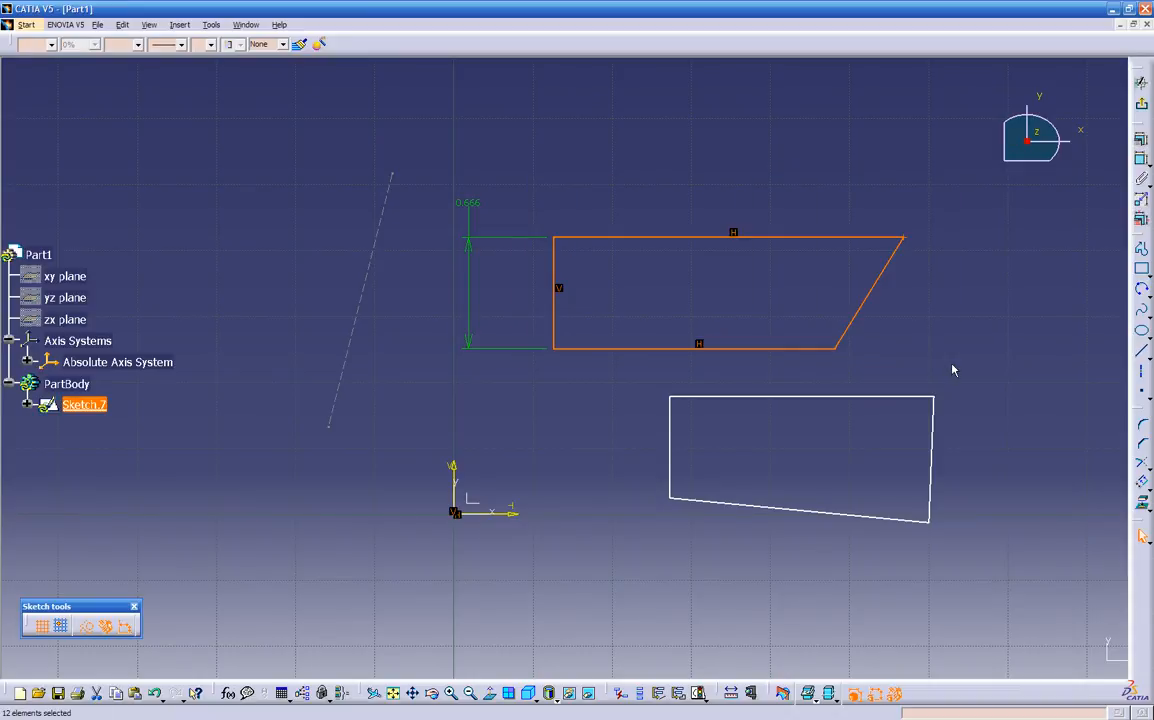
click(1141, 483)
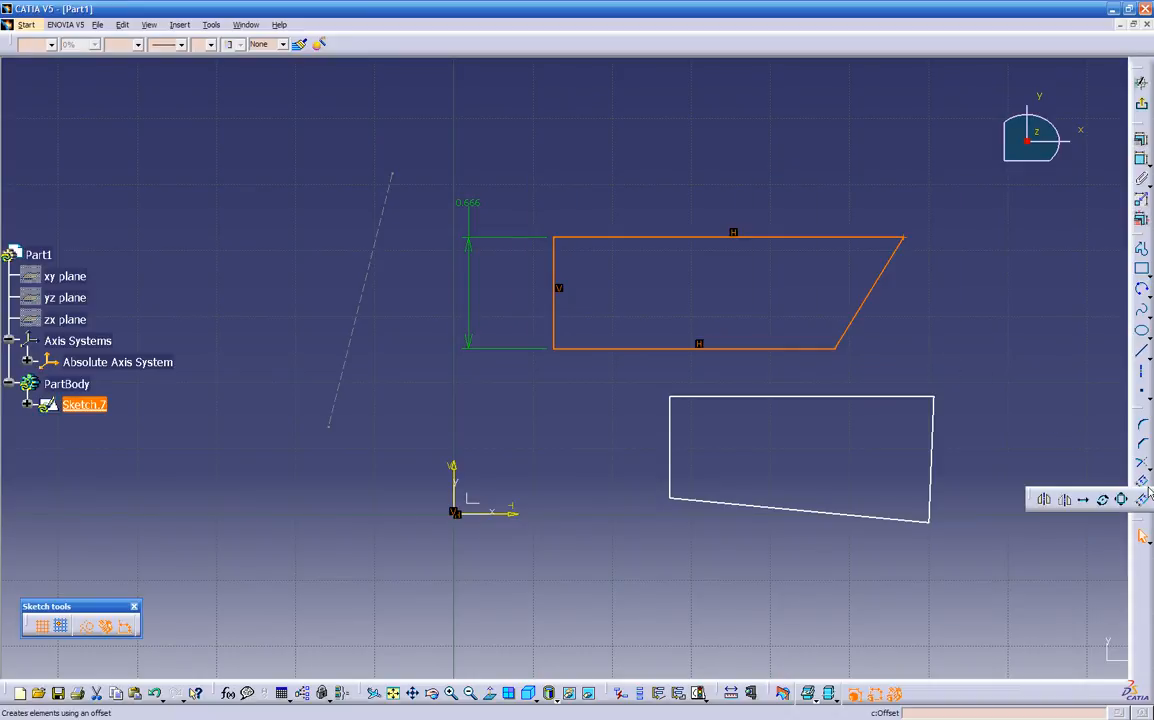
click(1040, 497)
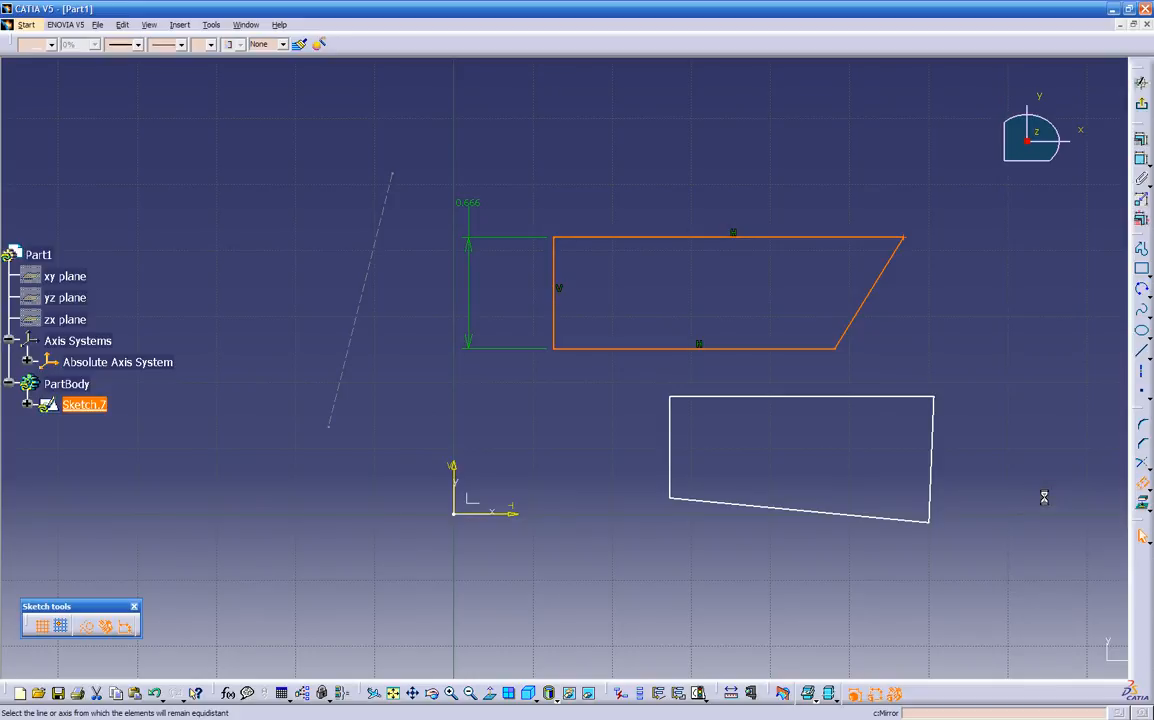
click(369, 270)
middle_drag(420, 330, 494, 407)
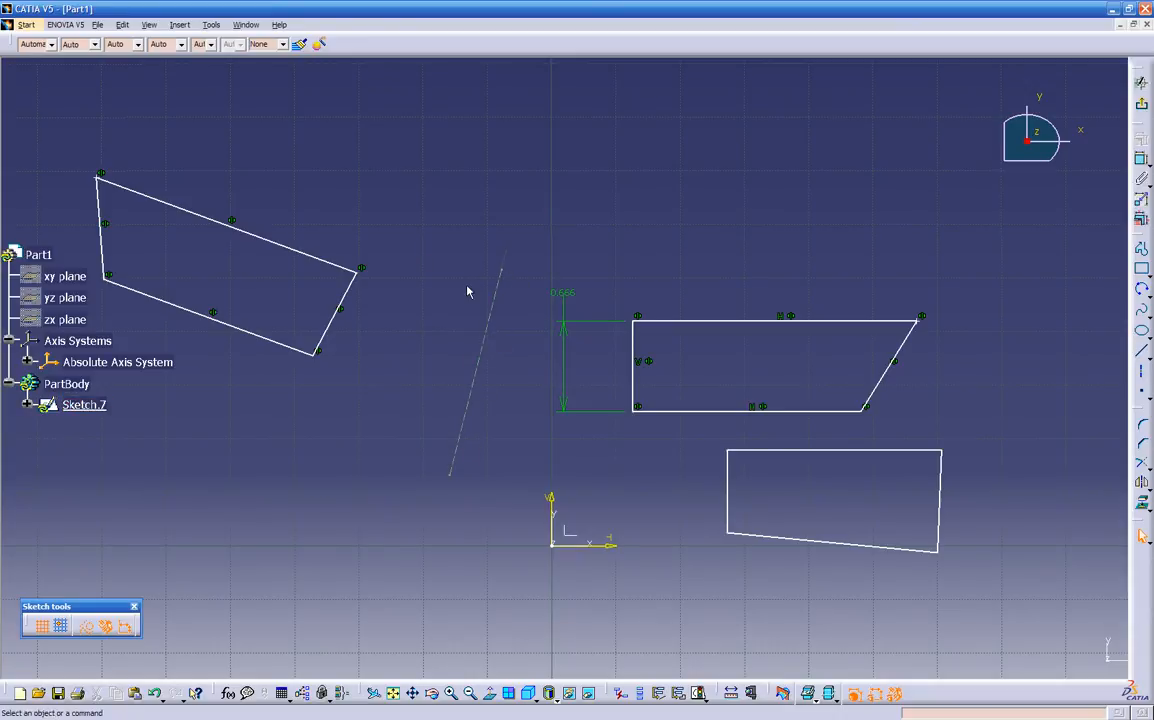
middle_drag(329, 463, 342, 413)
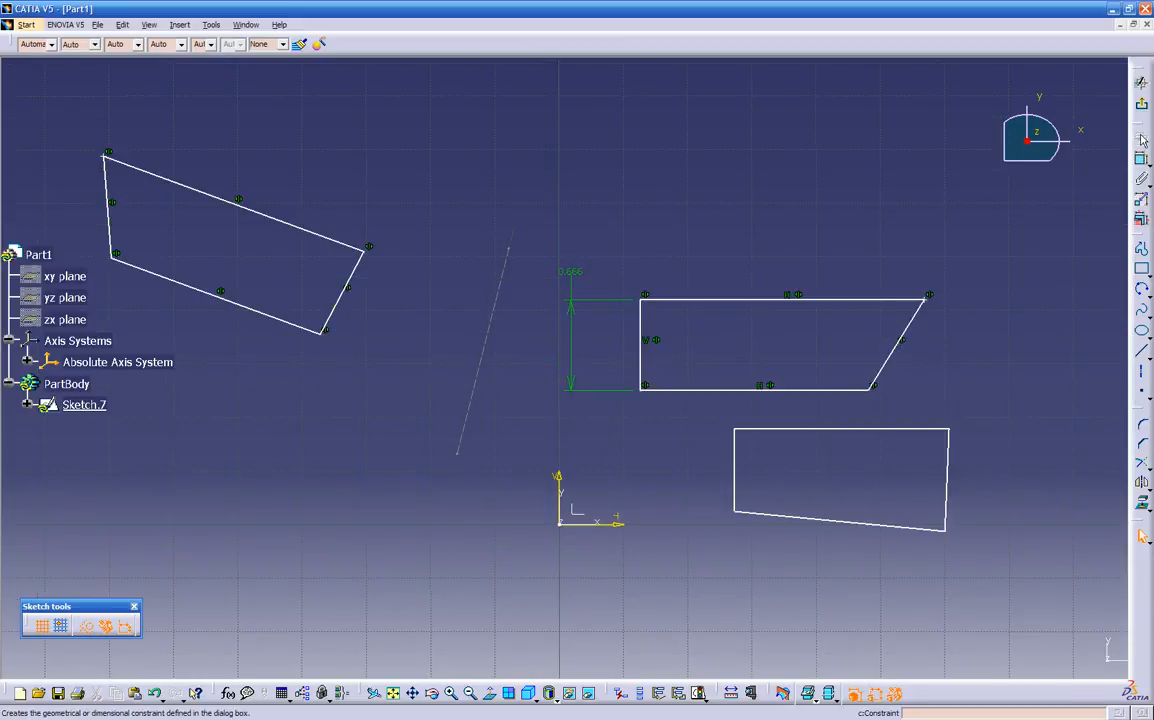
click(1141, 82)
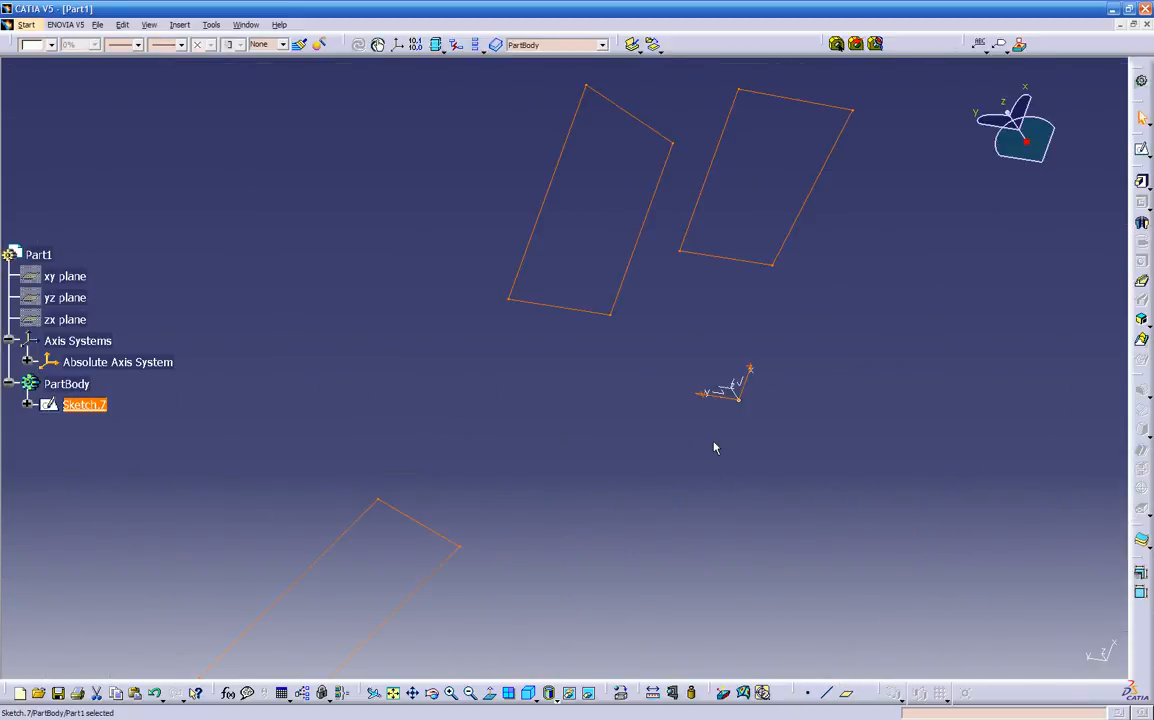
Reopen the sketch, convert the slanted mirror line to a standard element and exit to the 3D view
double_click(551, 310)
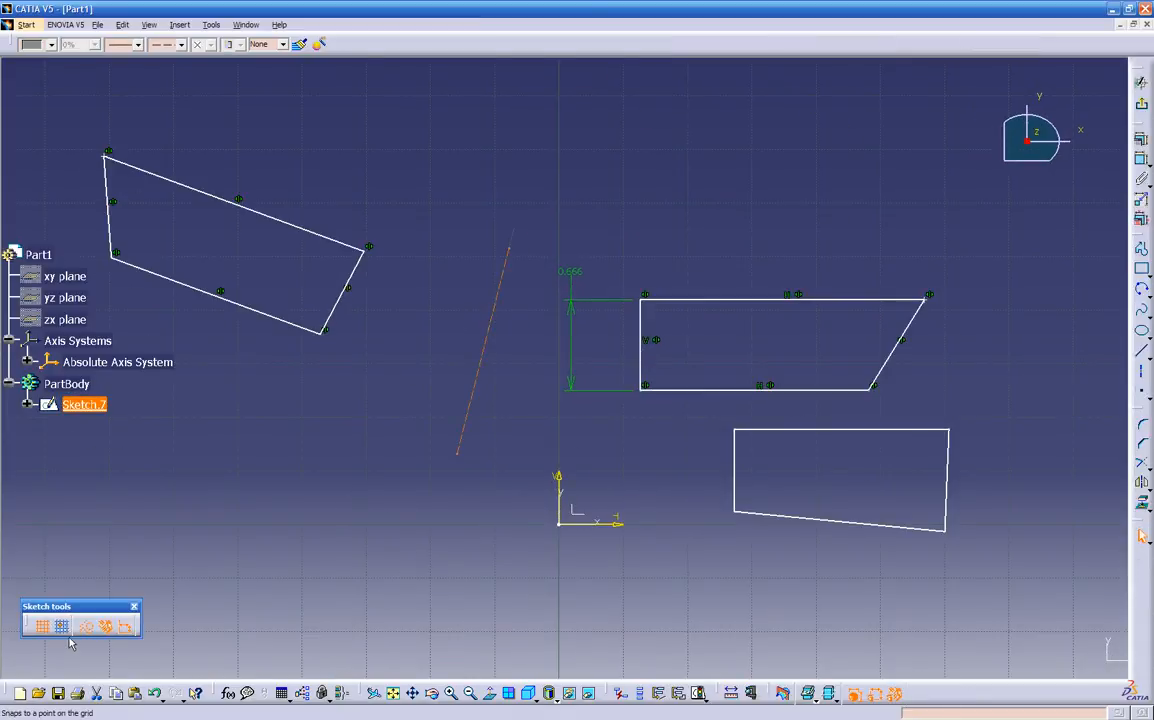
click(419, 520)
click(1142, 104)
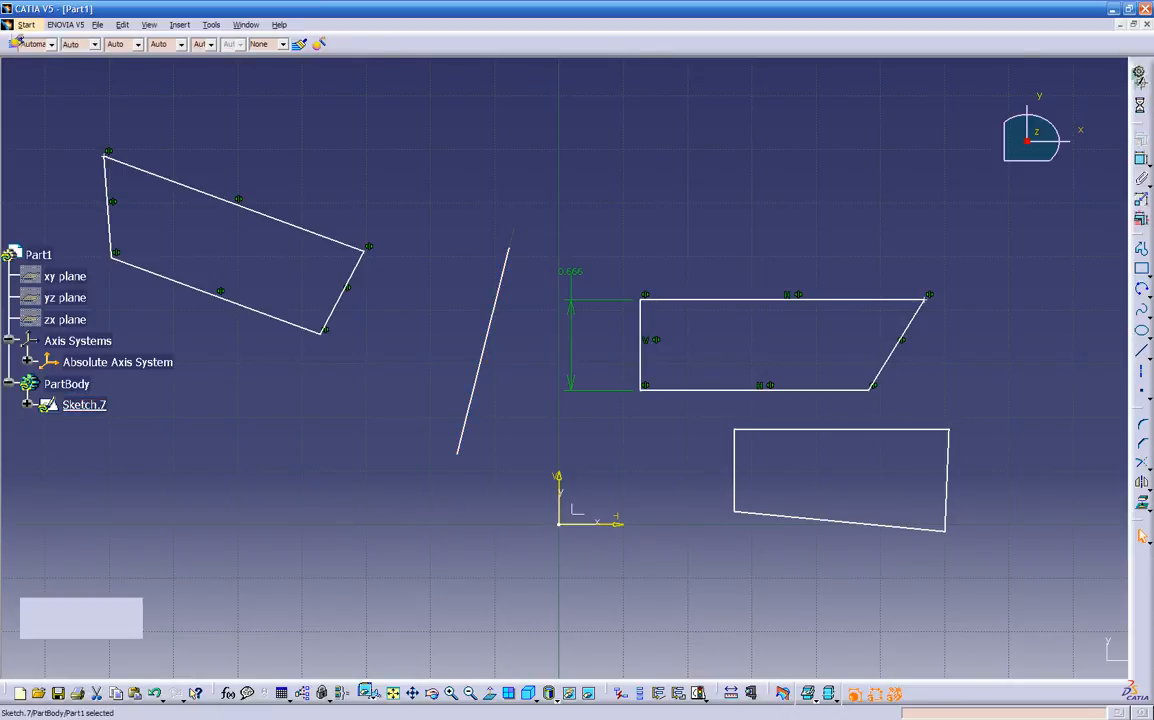
mouse_move(529, 524)
middle_down()
mouse_move(536, 536)
mouse_move(525, 495)
mouse_move(677, 495)
mouse_move(607, 535)
mouse_move(580, 536)
mouse_move(570, 476)
middle_up()
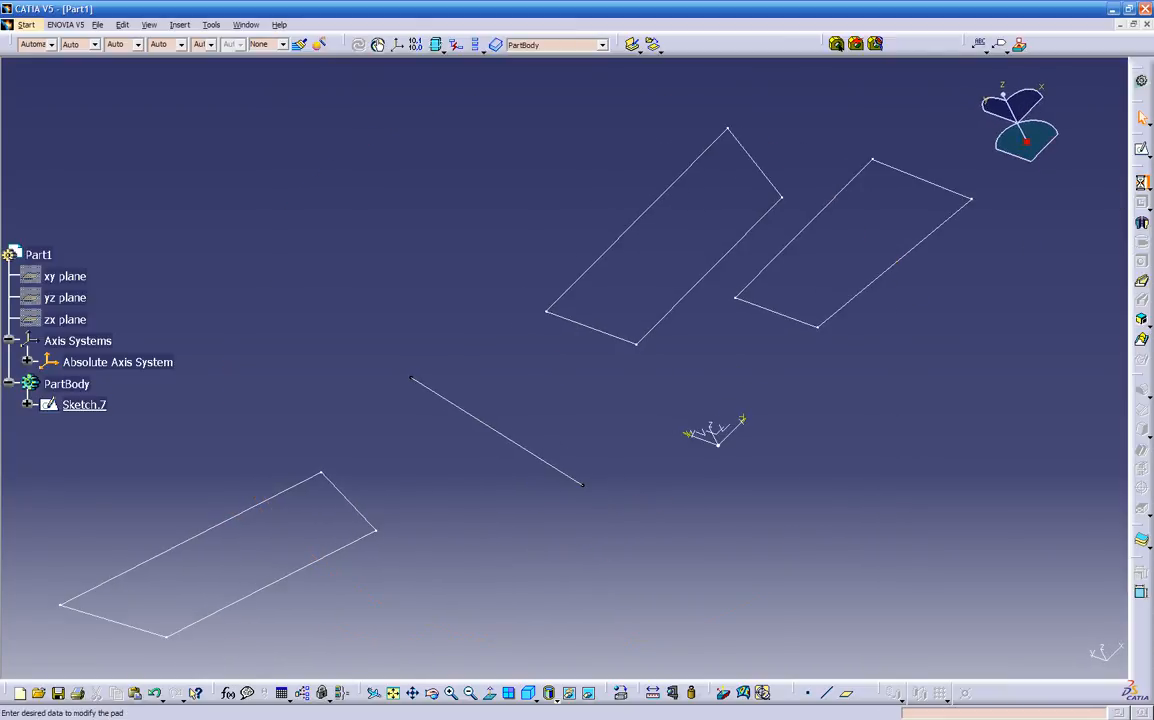
Try to pad the sketch with the slanted line as a standard element, declining the ambiguous profile and cancelling the pad
click(1141, 181)
click(717, 272)
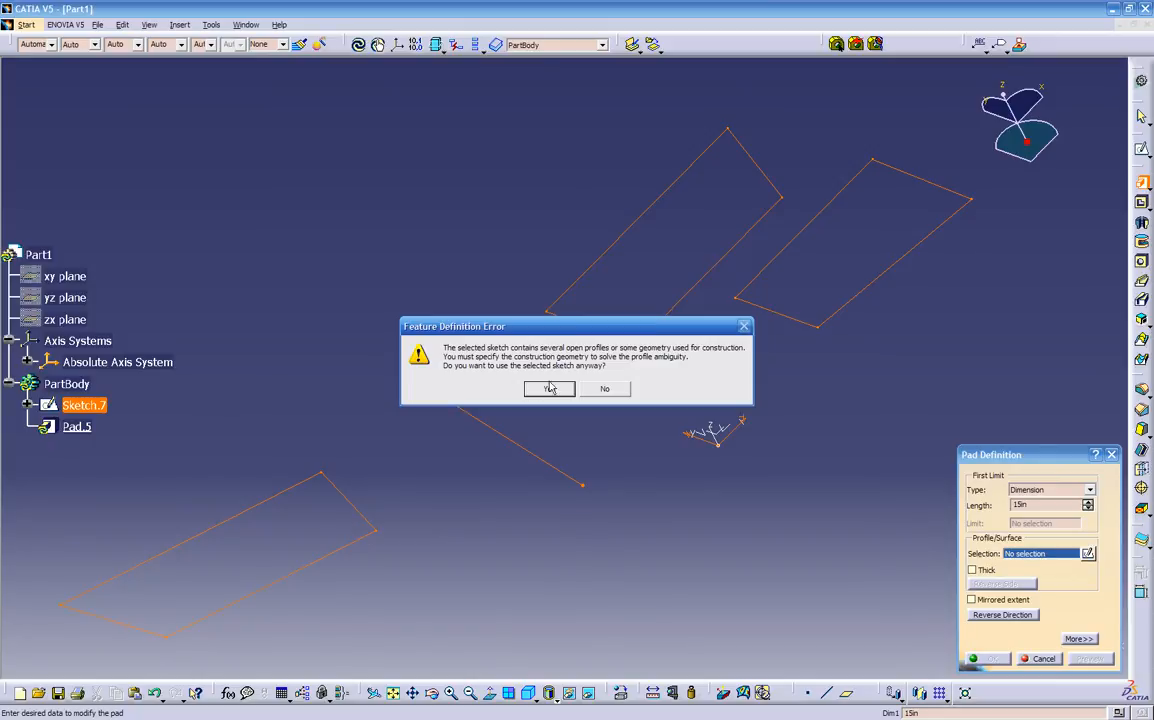
drag(565, 332, 639, 508)
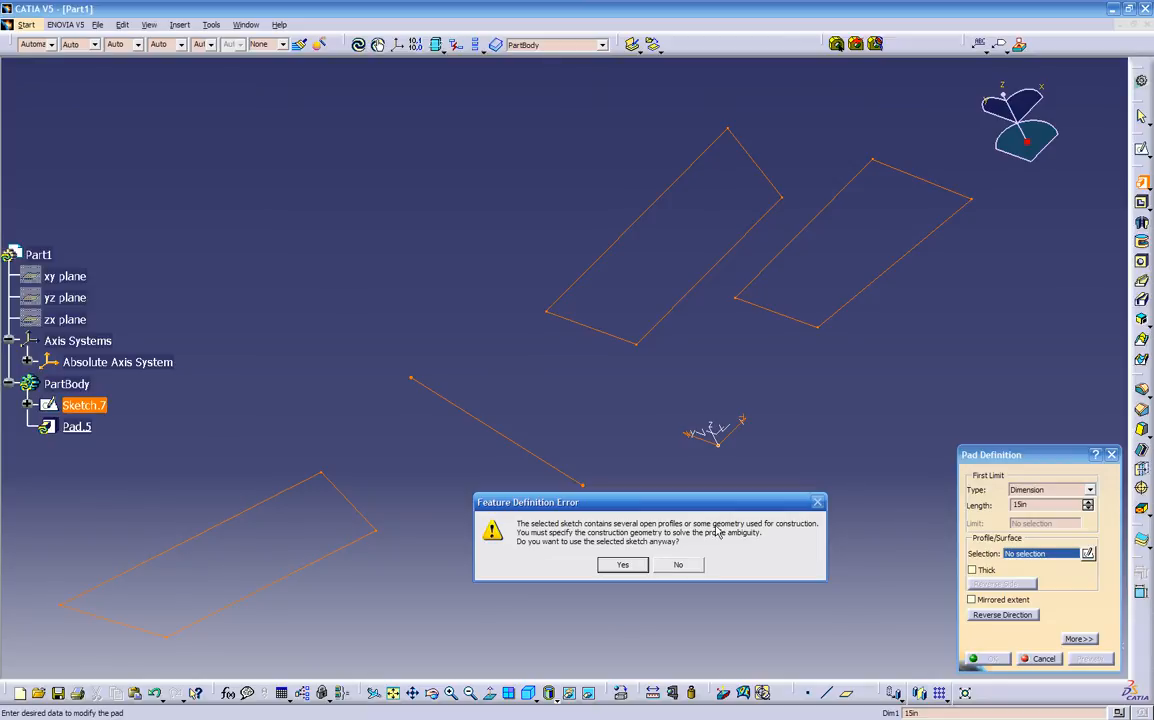
click(662, 566)
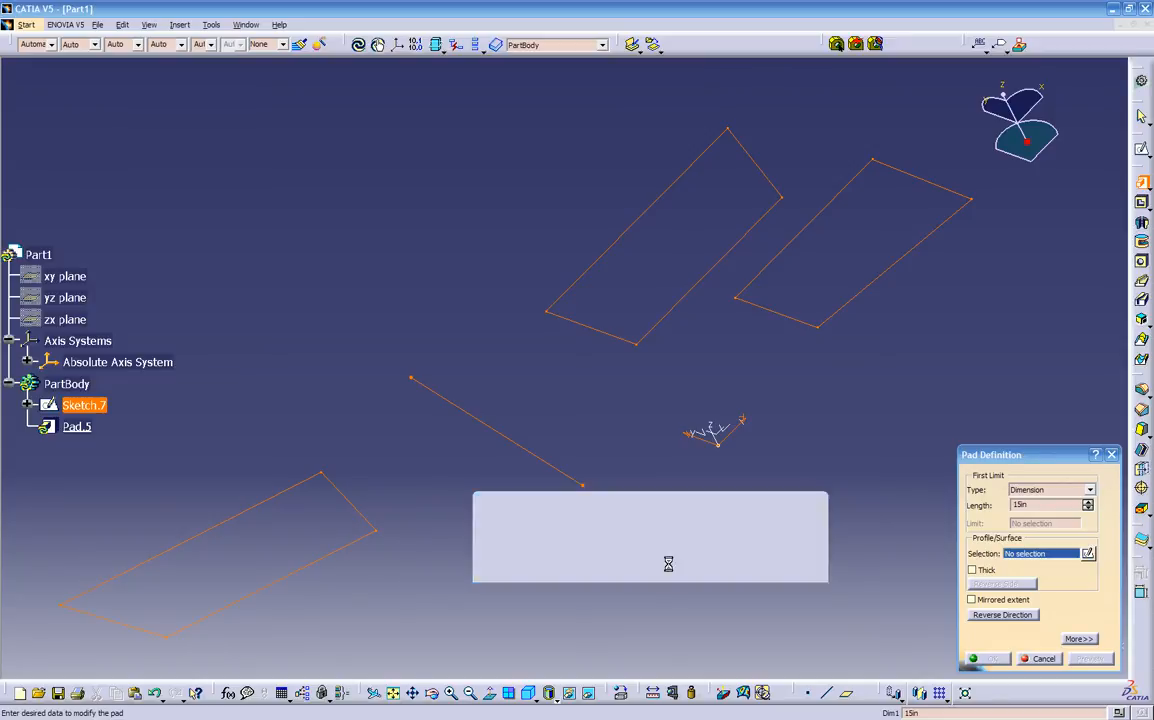
click(1043, 659)
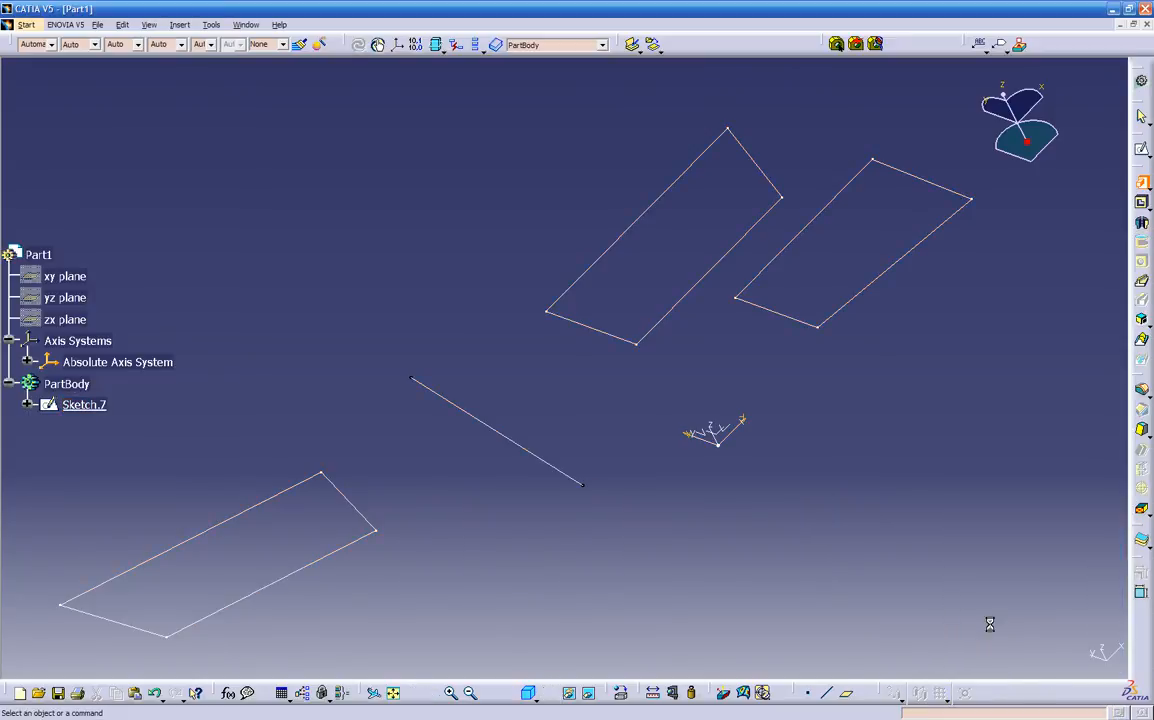
Reopen the sketch, convert the slanted line back to a construction element and exit the sketch
double_click(567, 473)
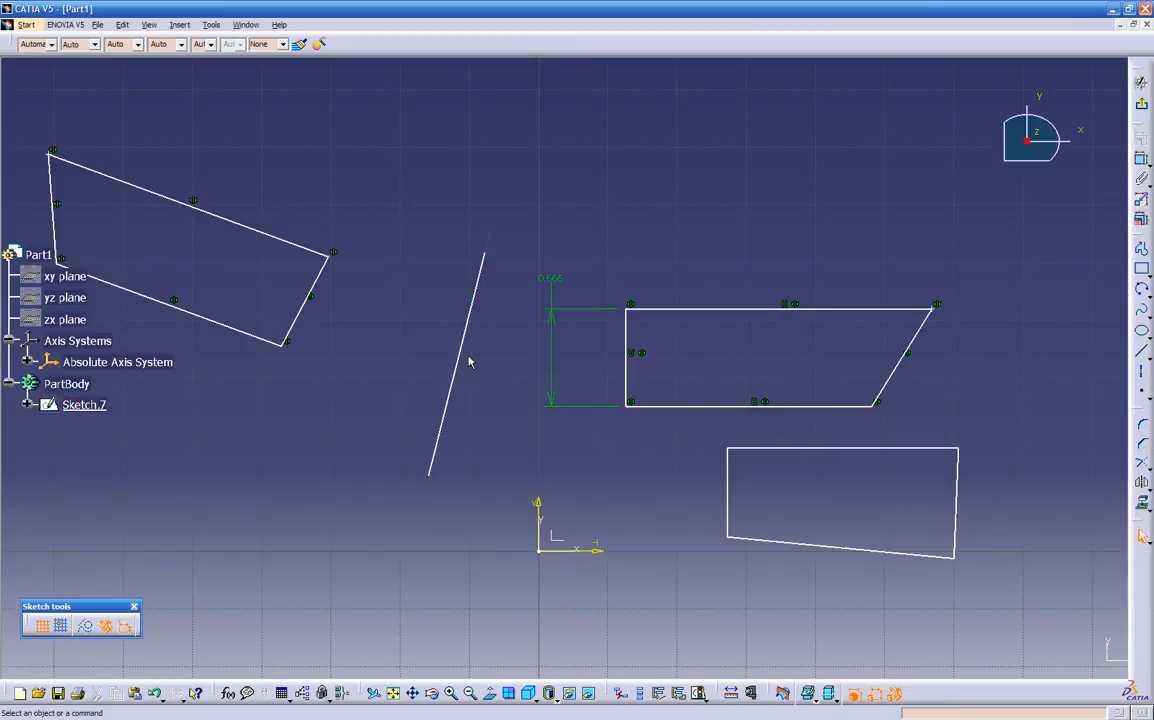
click(473, 305)
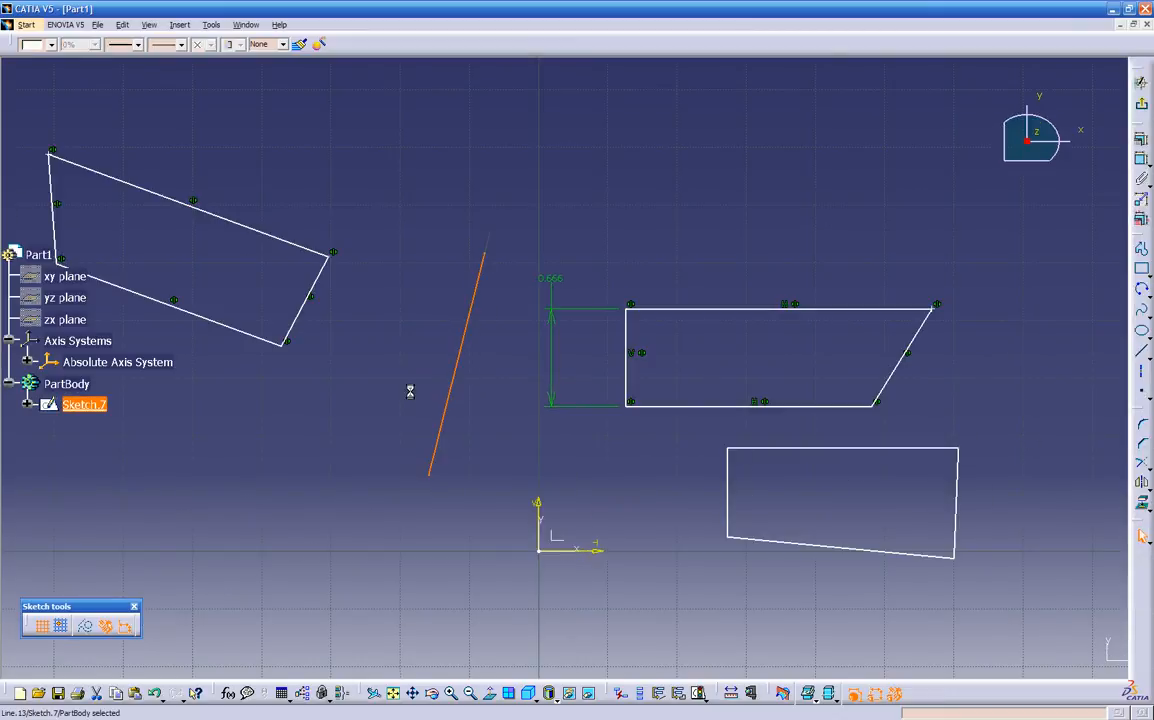
click(86, 625)
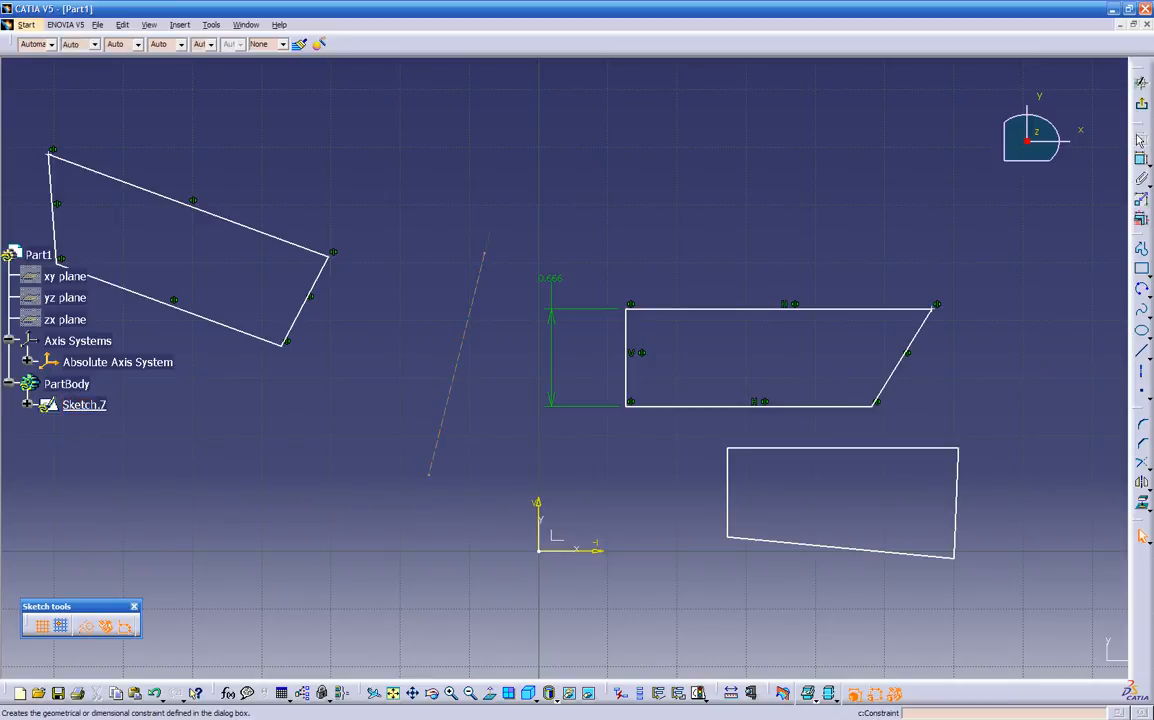
click(1141, 110)
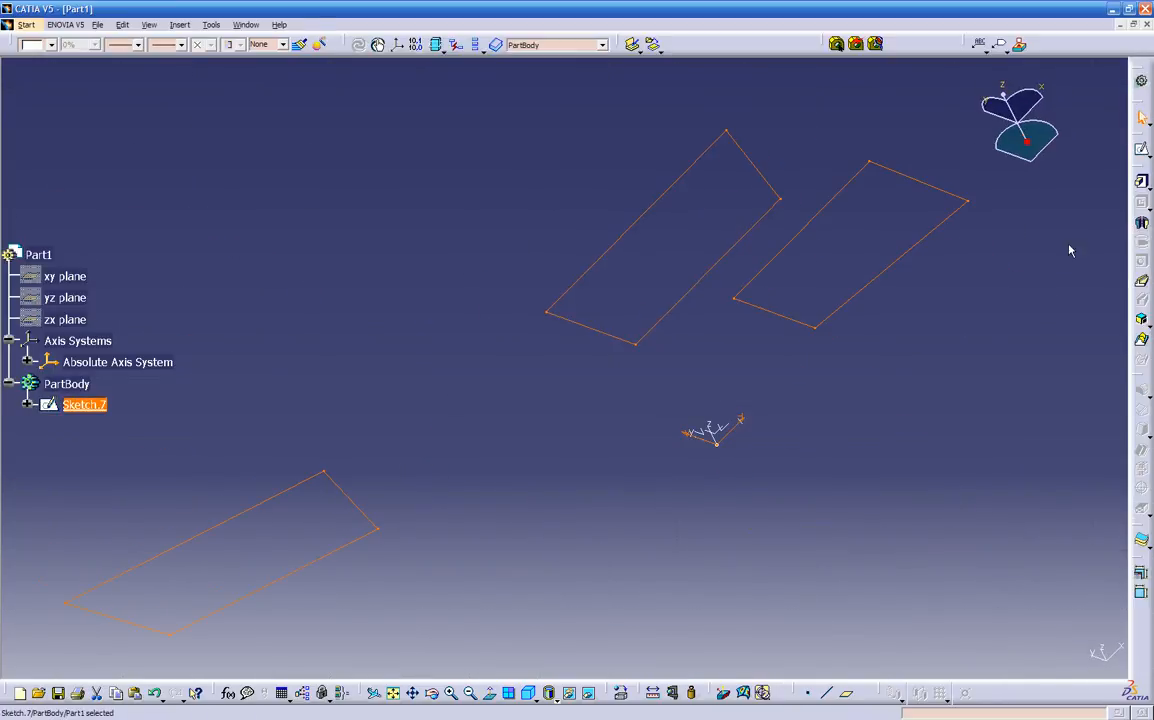
Try a pad of the three closed profiles with a length of 1 in, inspect its preview and cancel the pad
click(1141, 181)
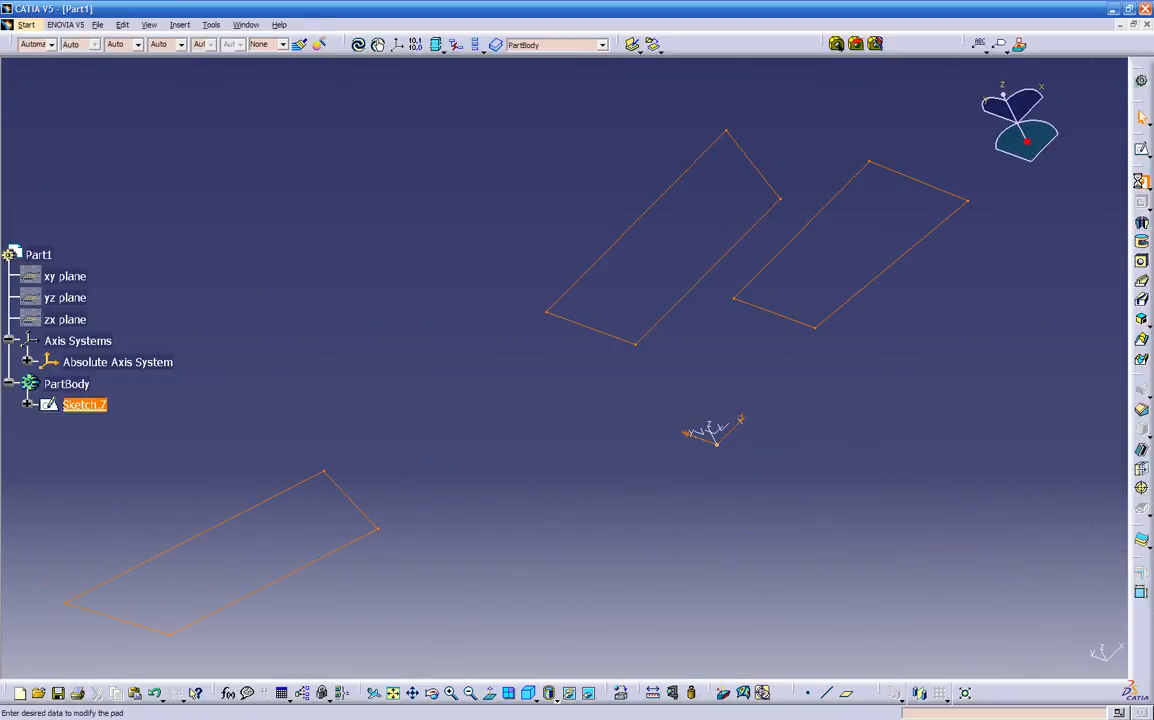
ctrl+middle_drag(790, 371, 757, 473)
double_click(1028, 504)
text(1)
click(802, 485)
middle_drag(470, 503, 528, 460)
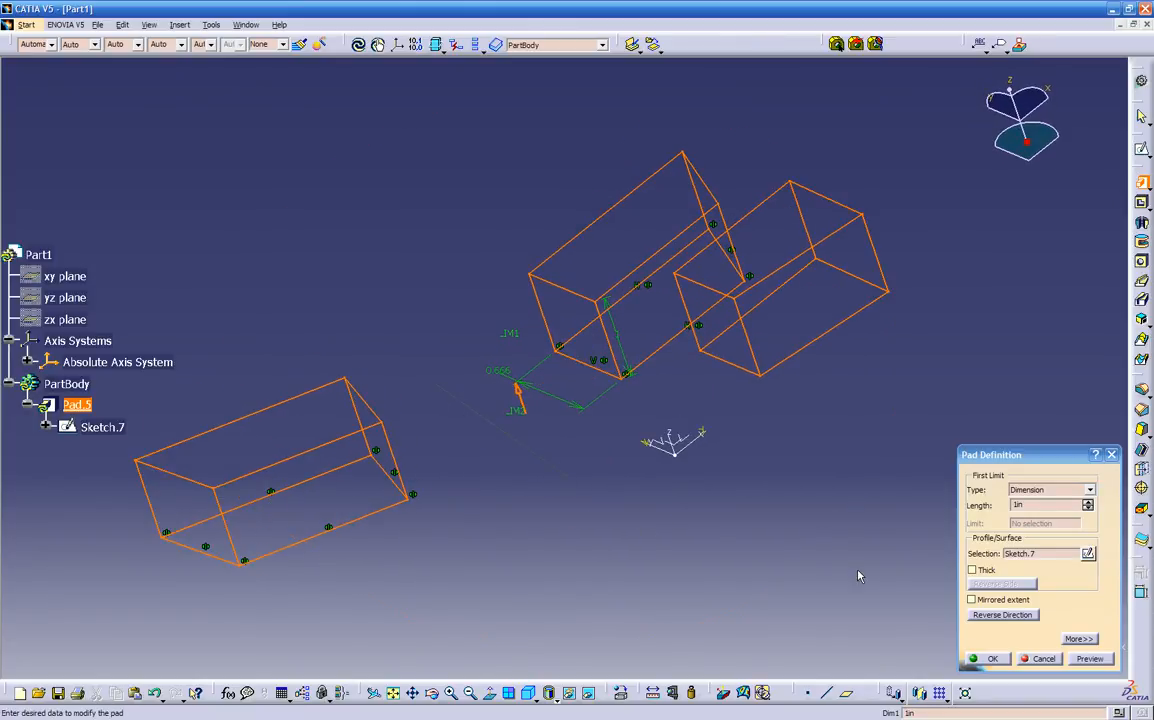
click(1043, 659)
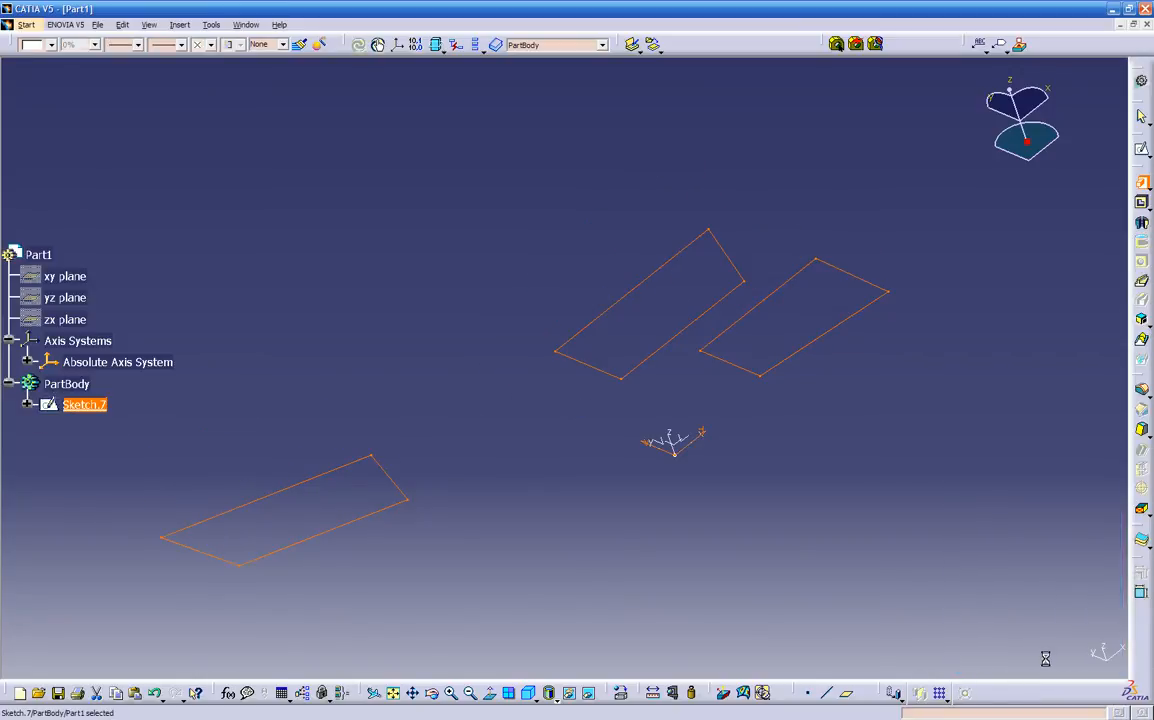
Reopen the sketch and delete the mirrored profiles, the slanted line and the lower profile
double_click(639, 373)
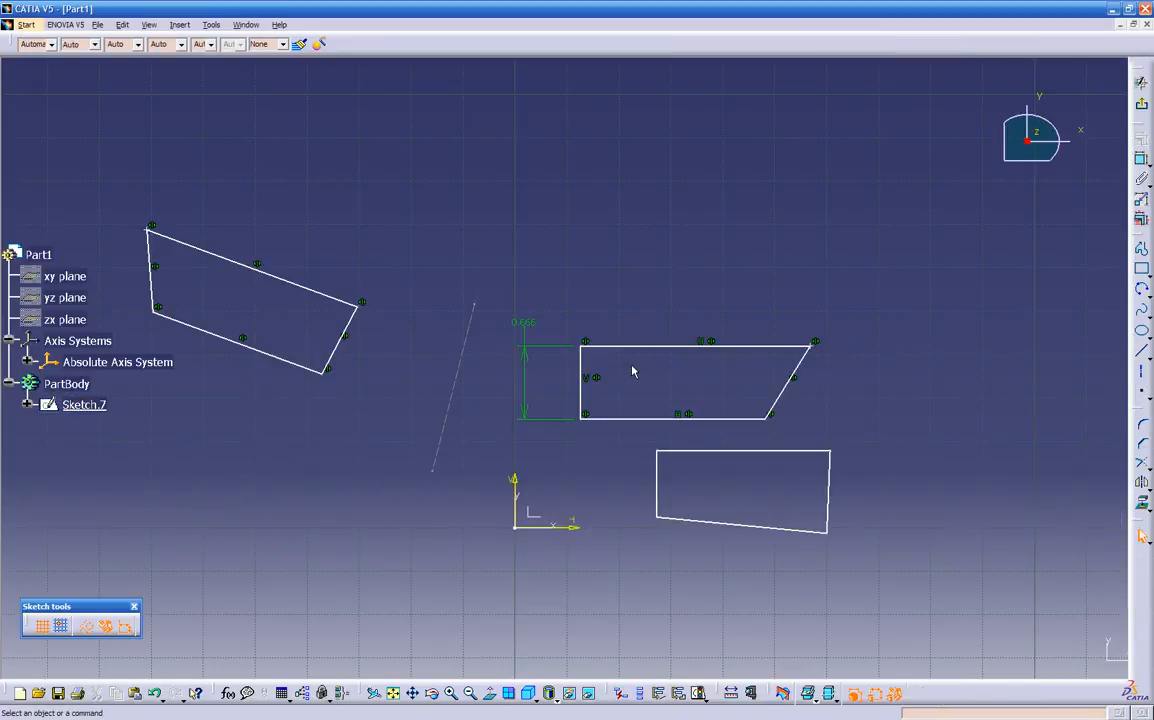
mouse_move(126, 198)
mouse_down()
mouse_move(840, 456)
mouse_move(912, 443)
mouse_up()
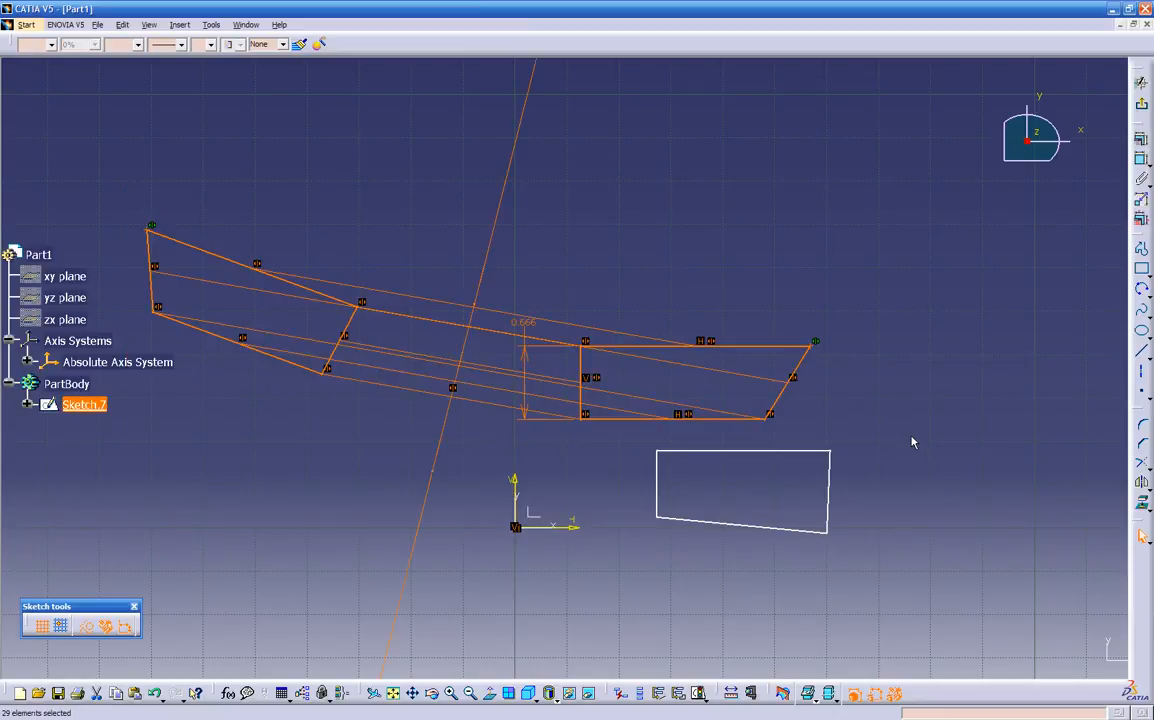
key(Delete)
drag(606, 430, 916, 591)
key(Delete)
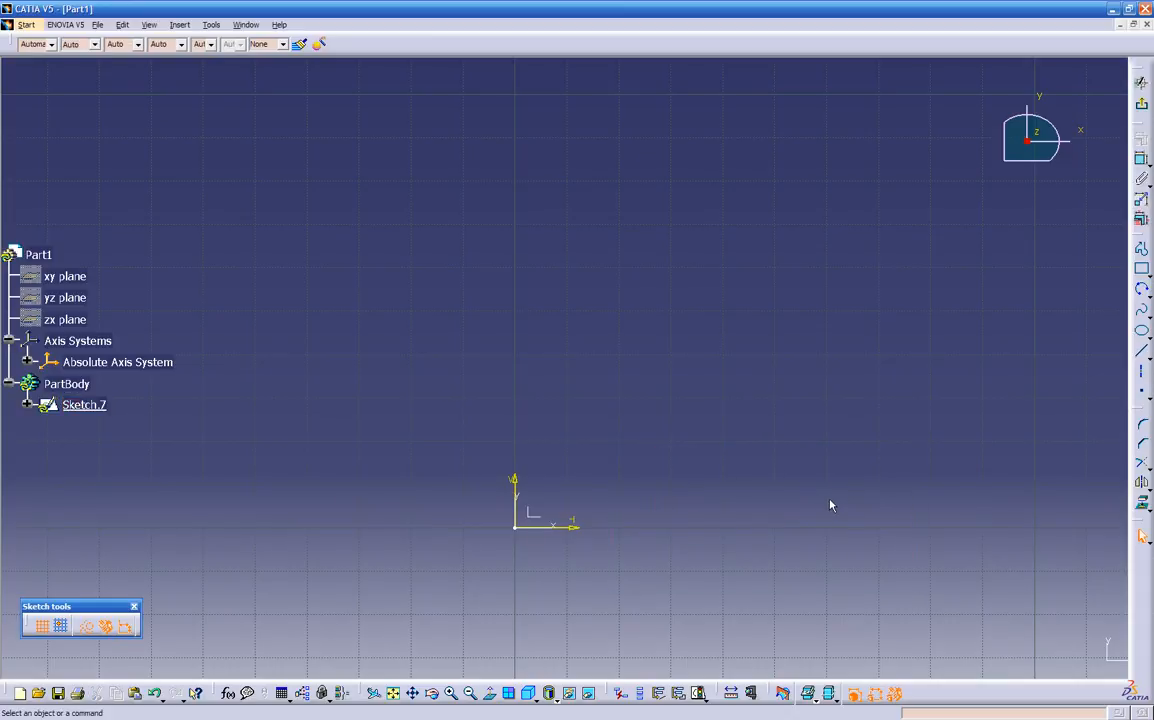
Draw a large rectangle above and to the right of the origin and convert it to standard elements
click(1141, 268)
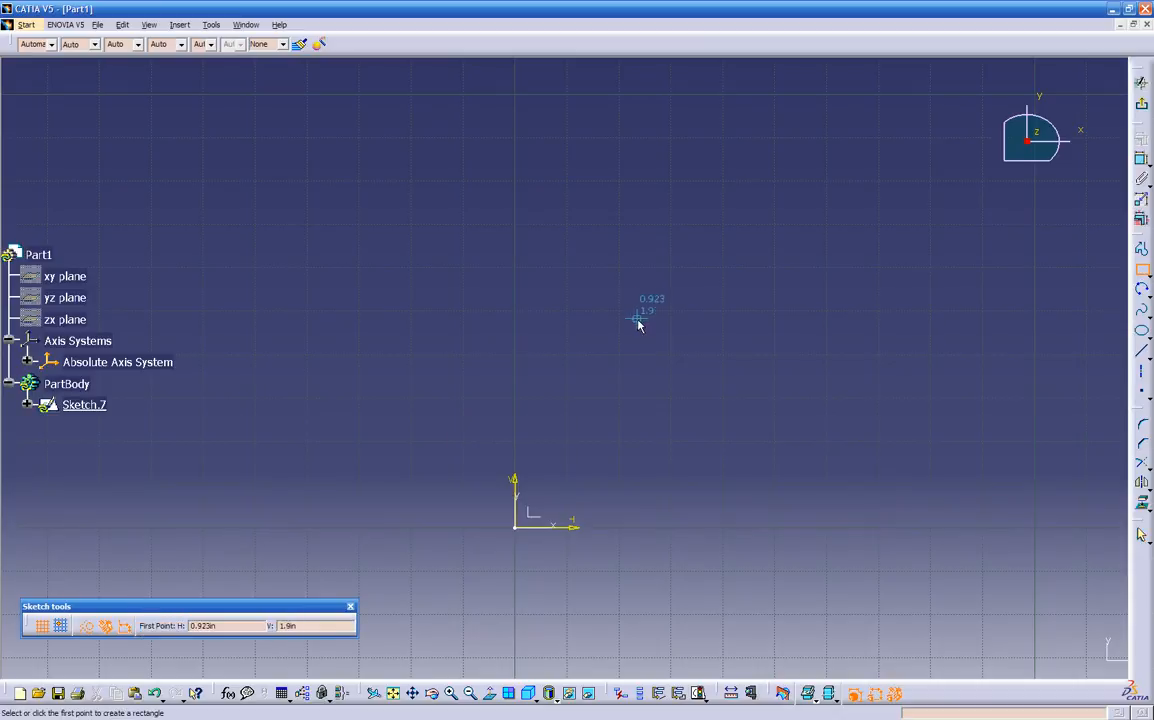
click(600, 291)
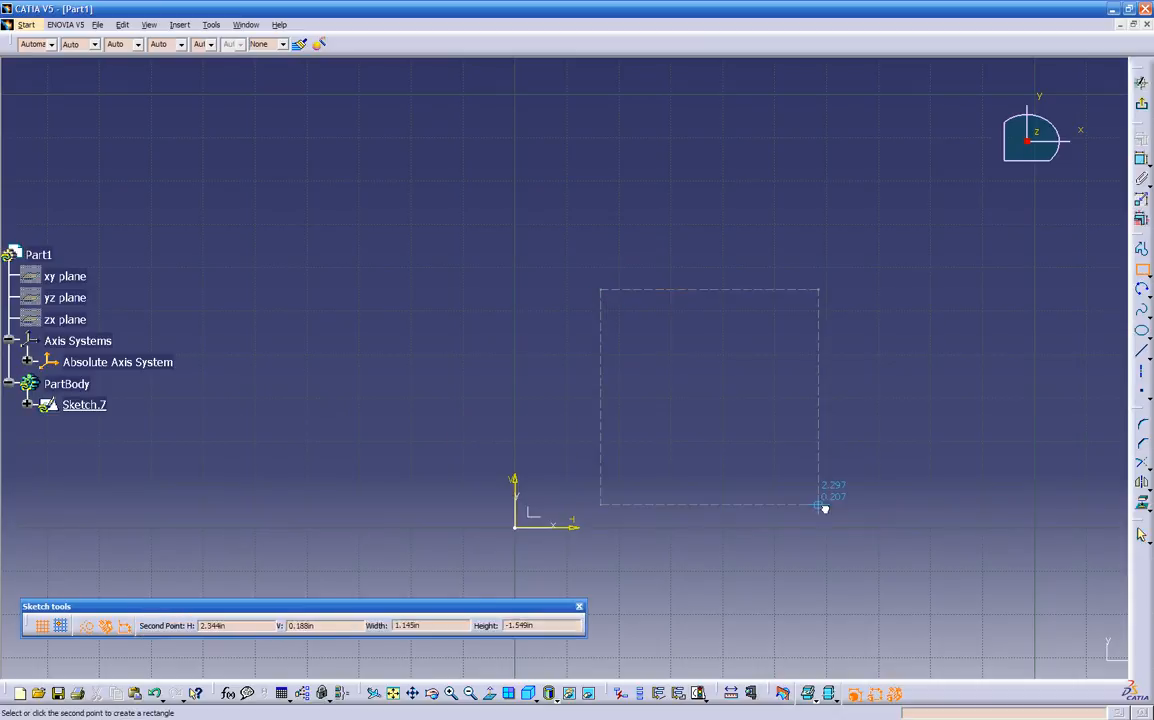
click(978, 518)
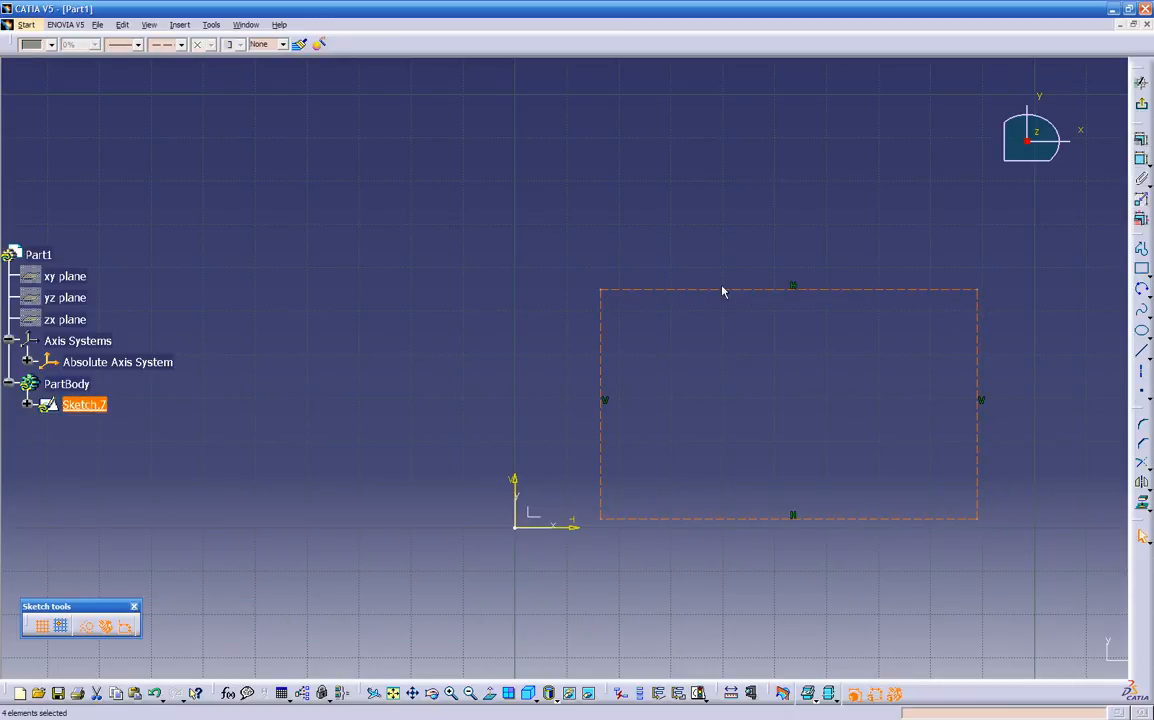
click(85, 627)
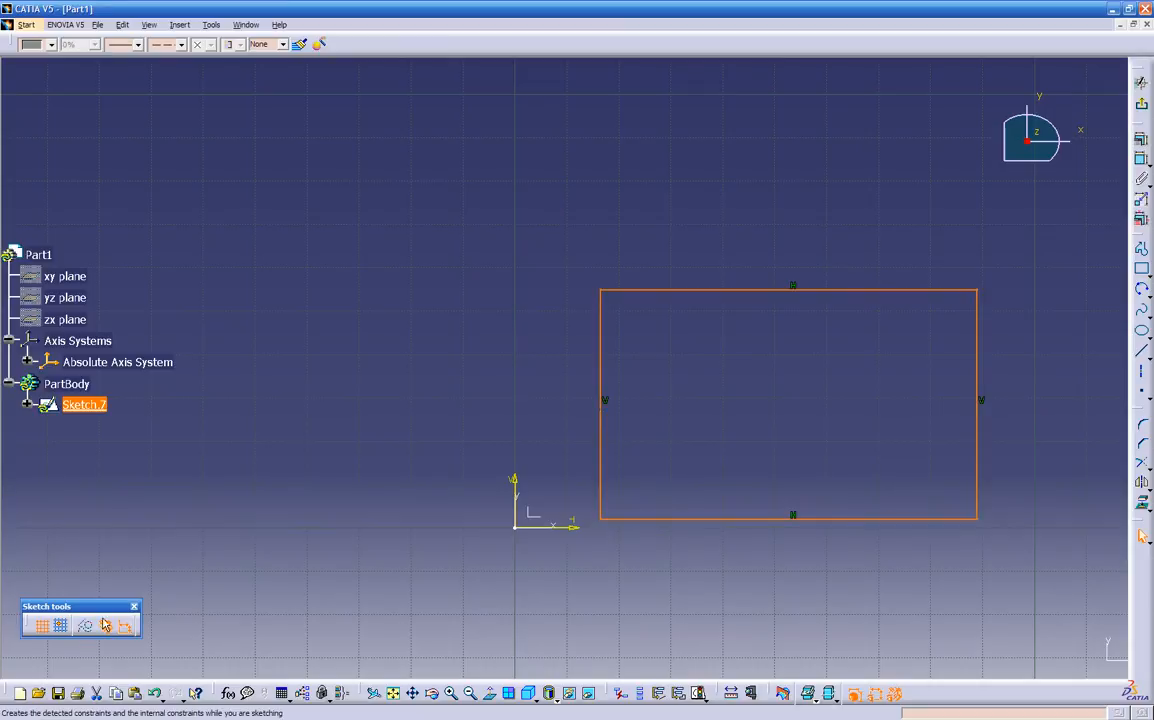
click(414, 372)
Sketch a horizontal elongated hole with a radius of about 0.1 in inside the rectangle's upper-left corner
middle_drag(462, 377, 353, 373)
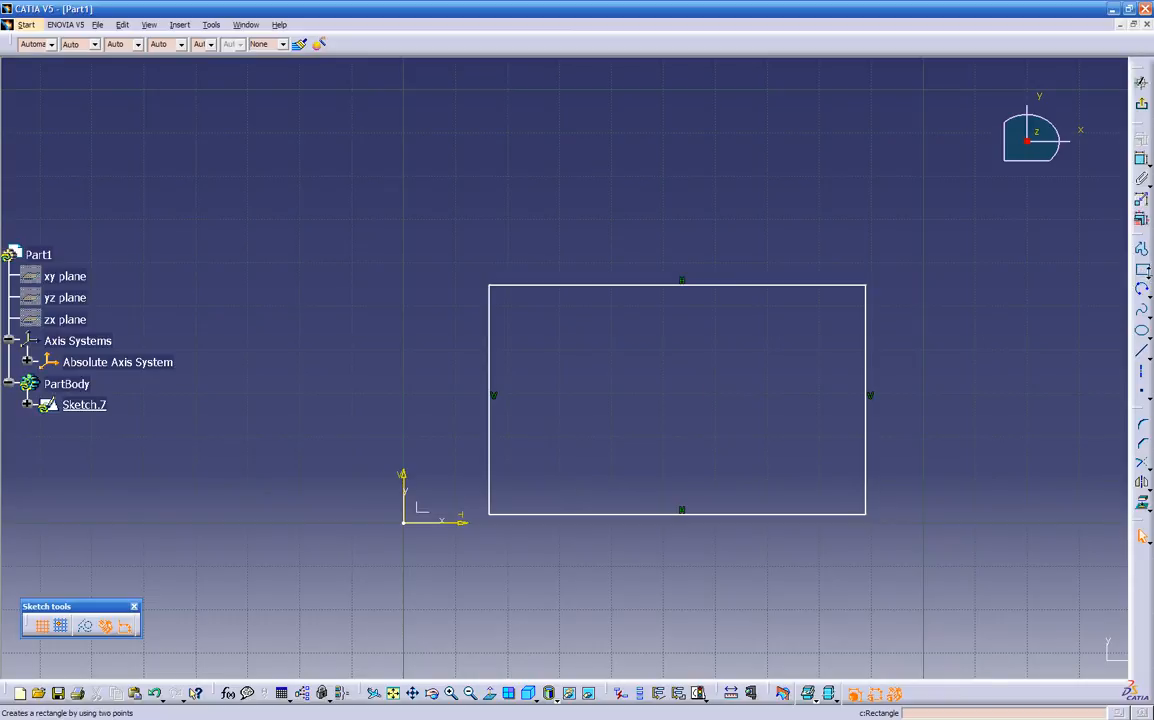
click(1146, 274)
click(1045, 288)
click(533, 322)
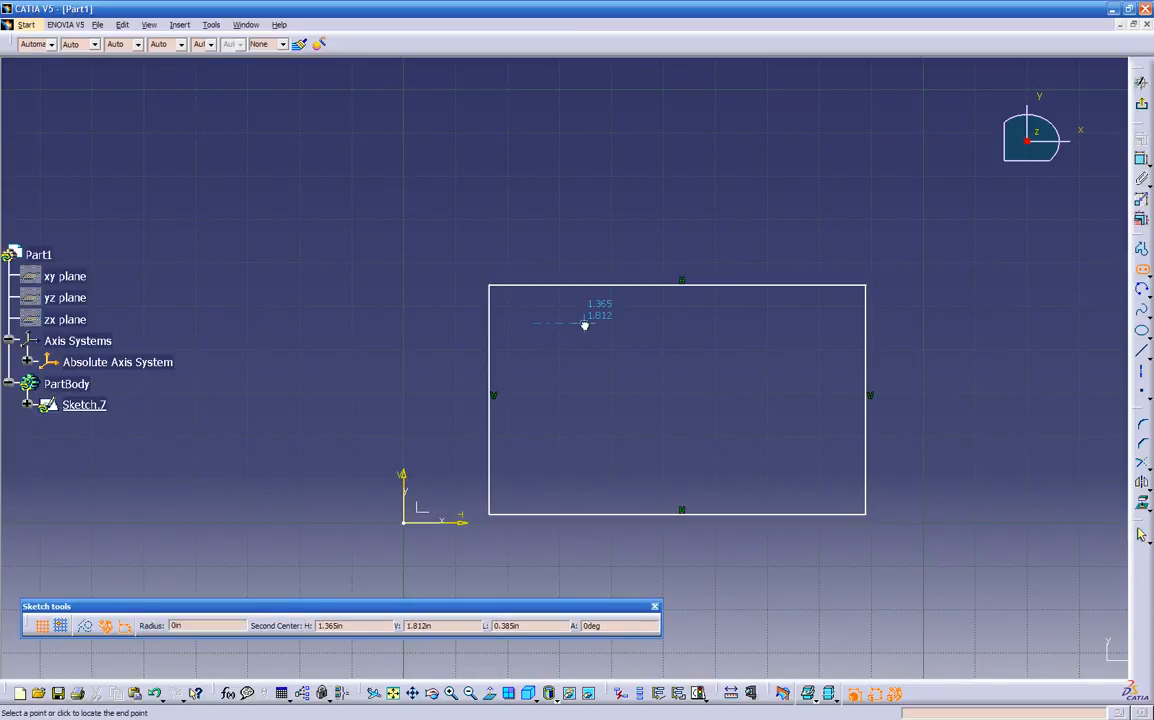
click(597, 323)
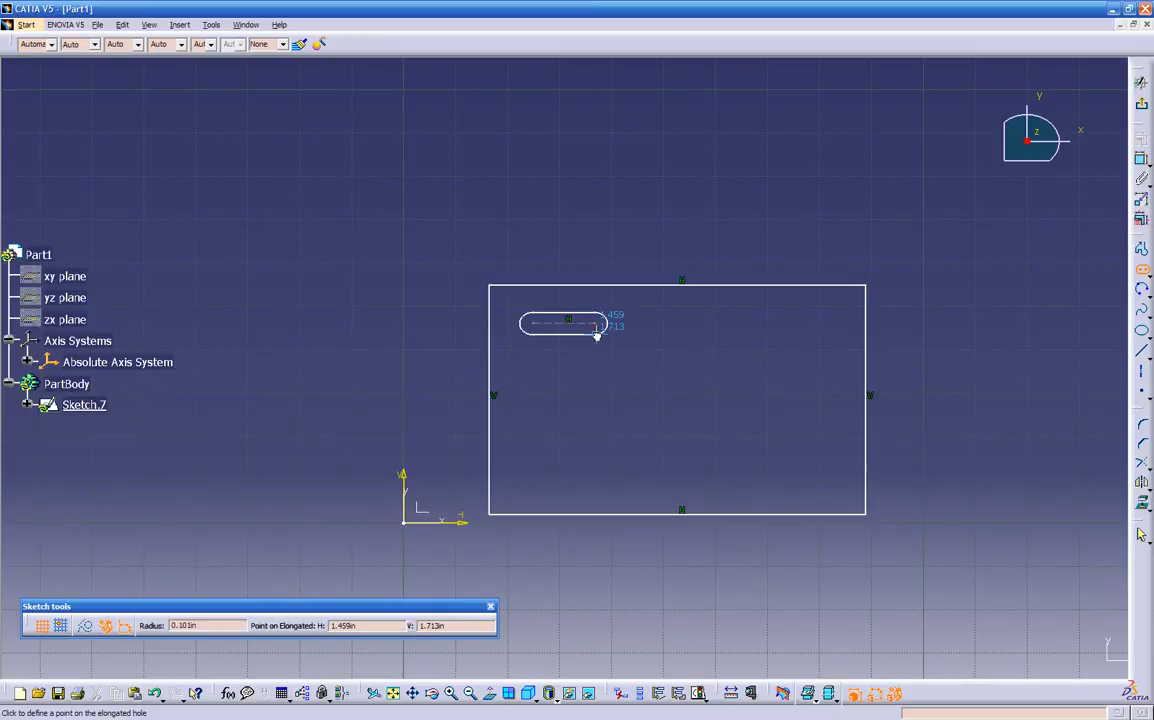
click(591, 342)
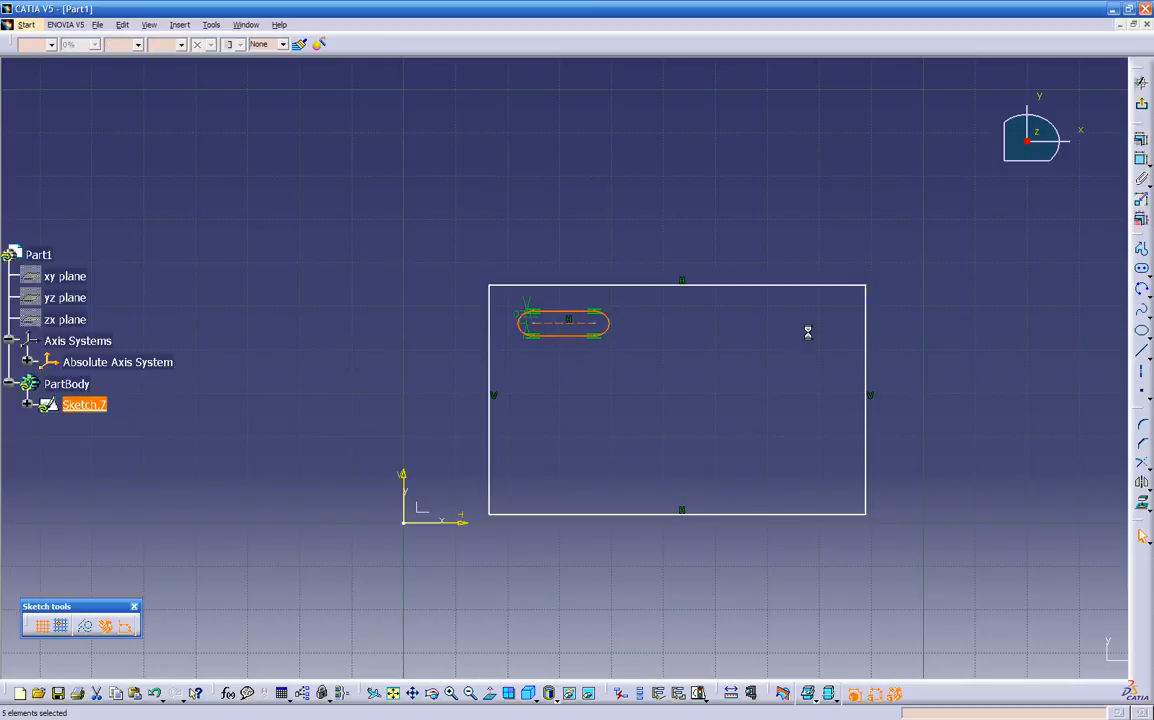
Sketch a cylindrical elongated hole below the straight one, with an arc radius of about 0.19 in and a hole radius of about 0.14 in
click(1146, 274)
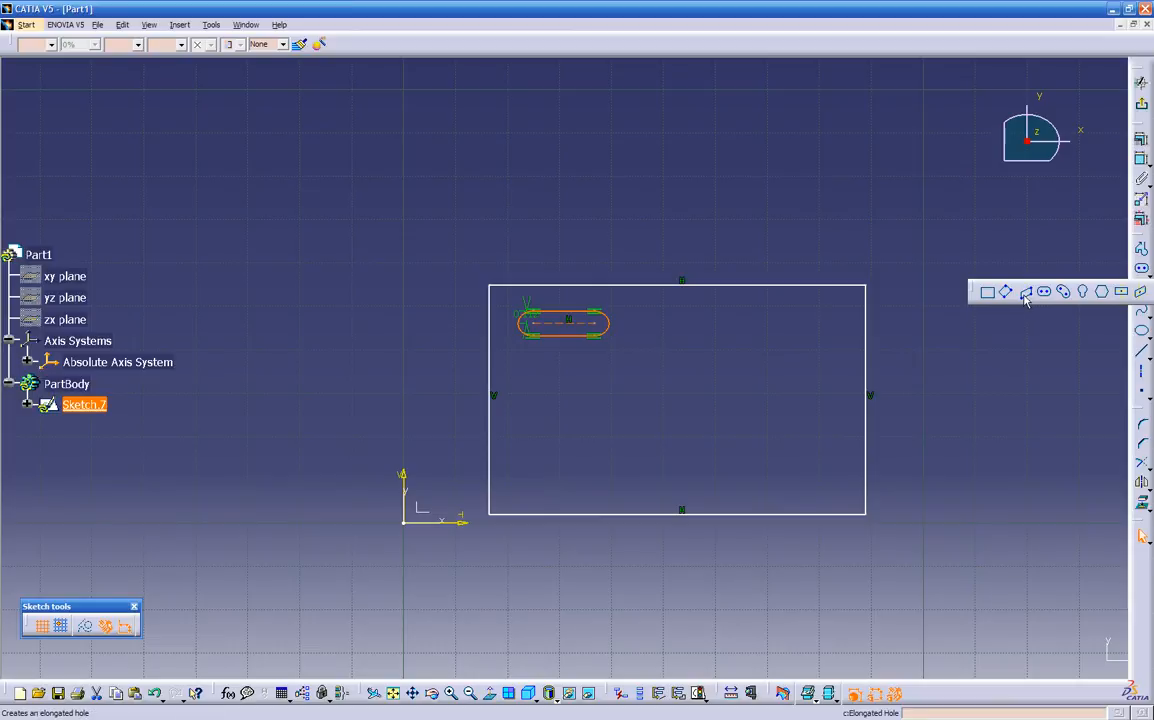
click(1064, 291)
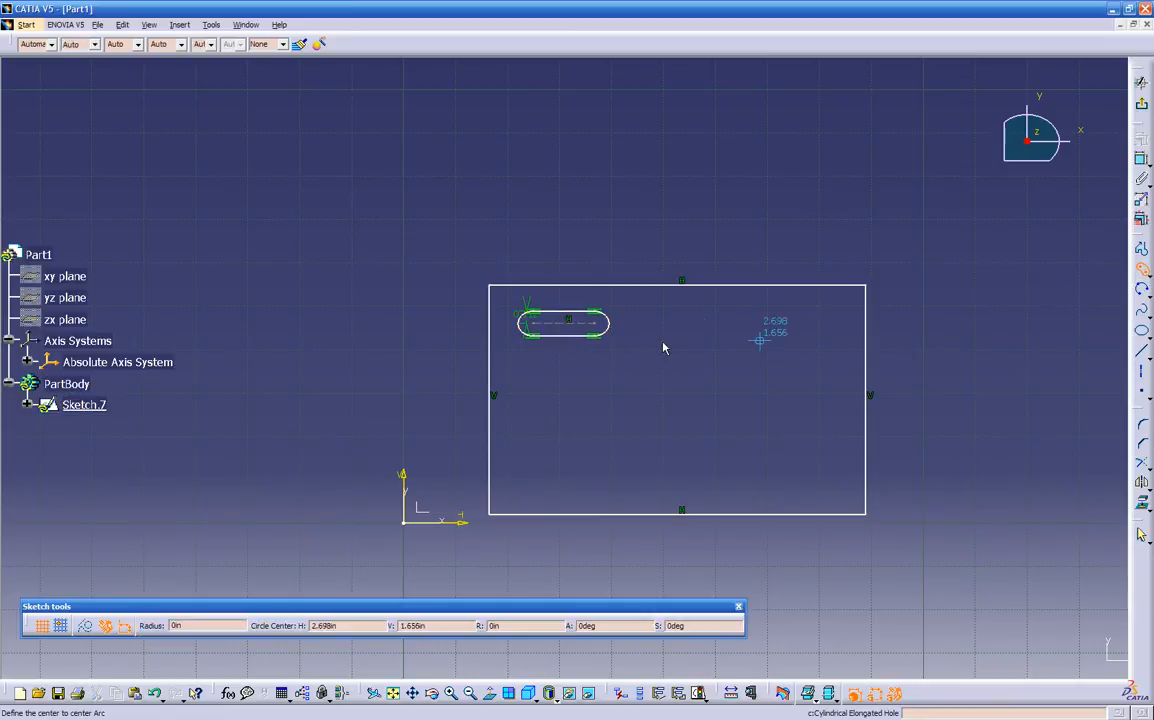
click(538, 380)
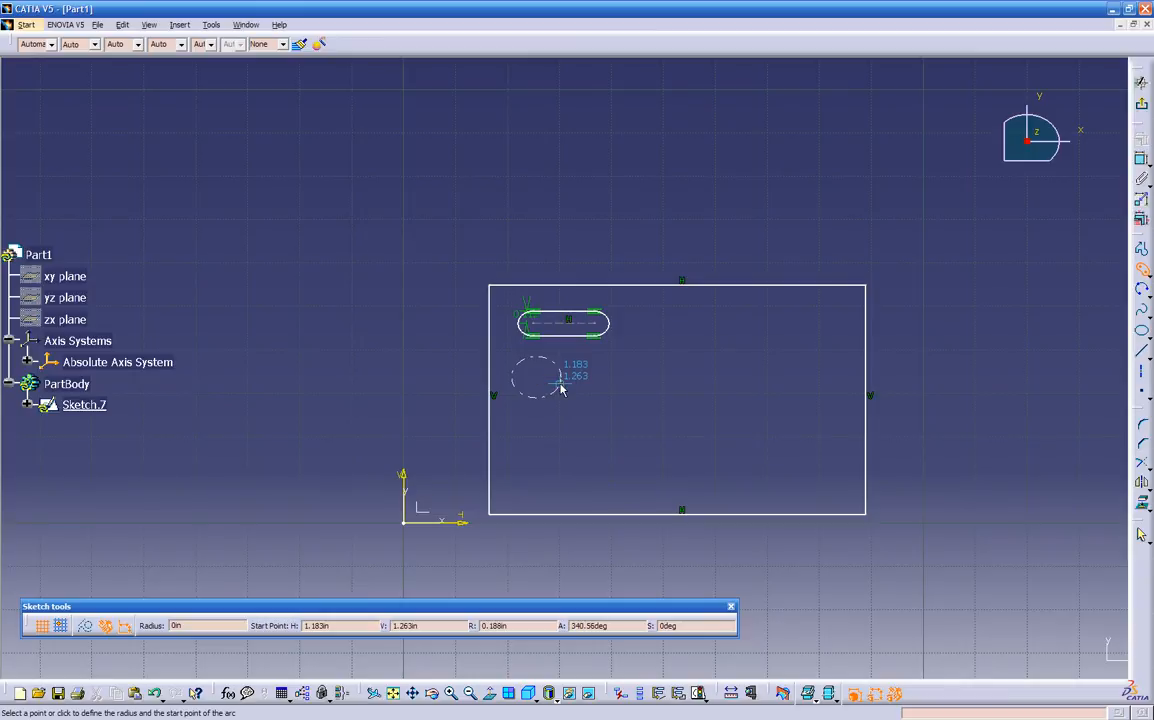
click(561, 390)
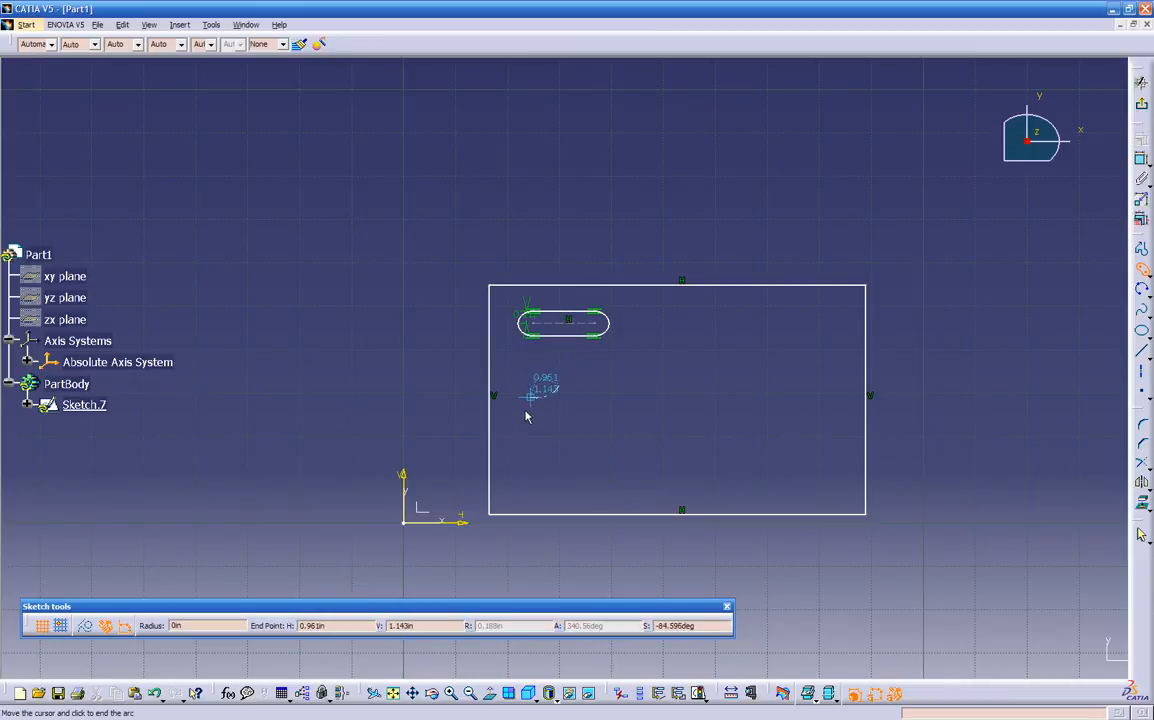
click(514, 376)
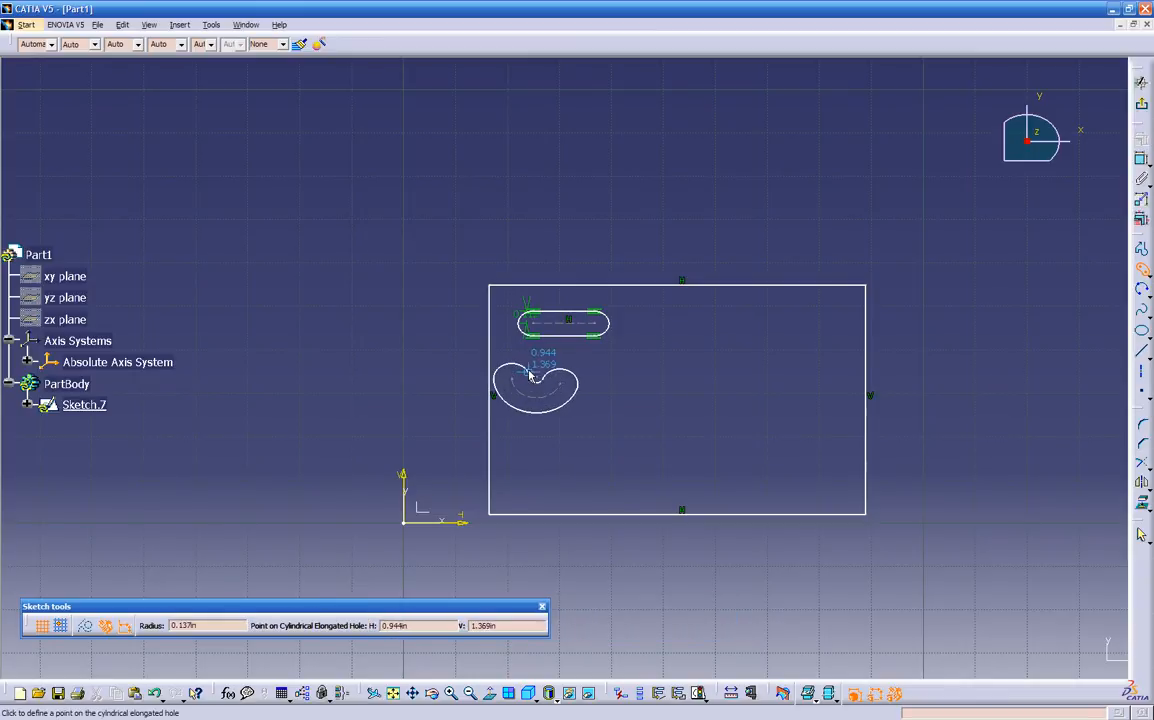
click(530, 376)
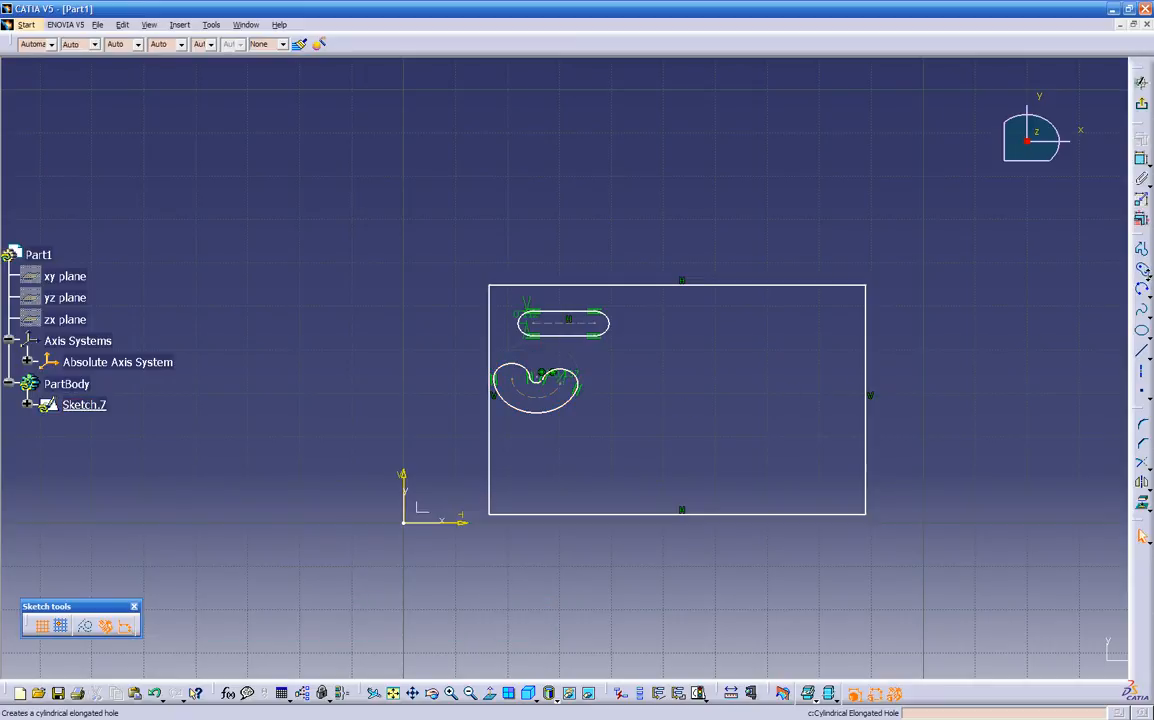
Sketch a small tilted hexagon inside the rectangle, below and to the right of the cylindrical elongated hole
click(1146, 271)
click(1103, 289)
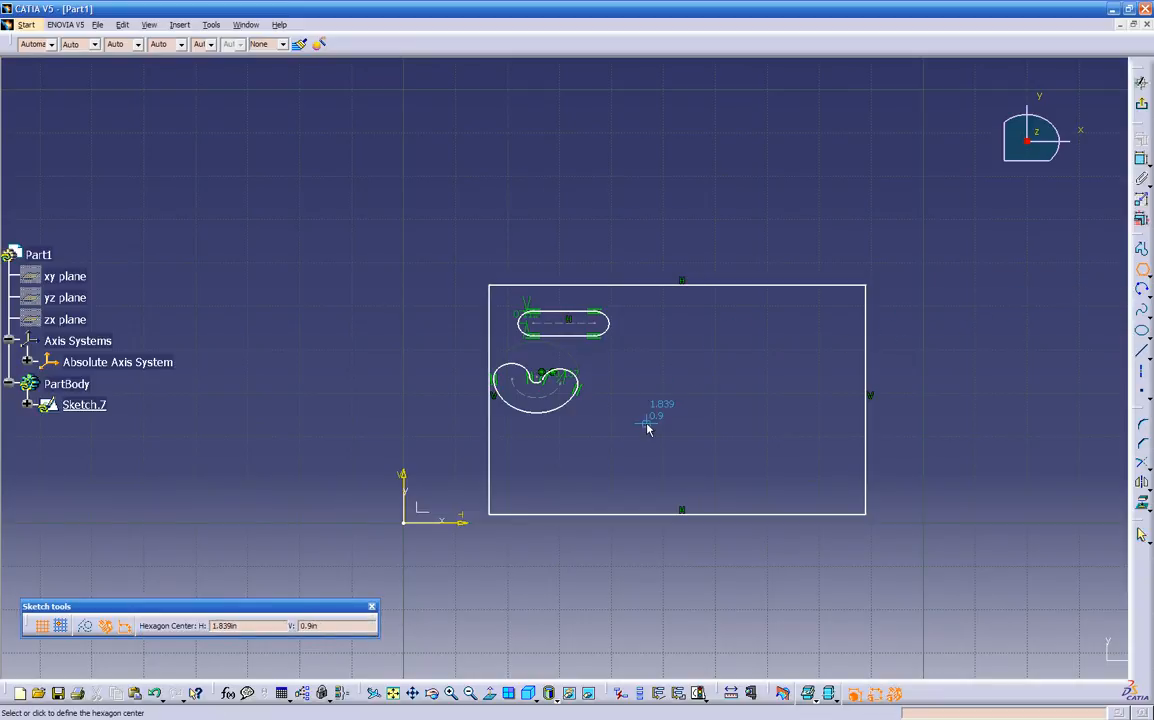
click(602, 442)
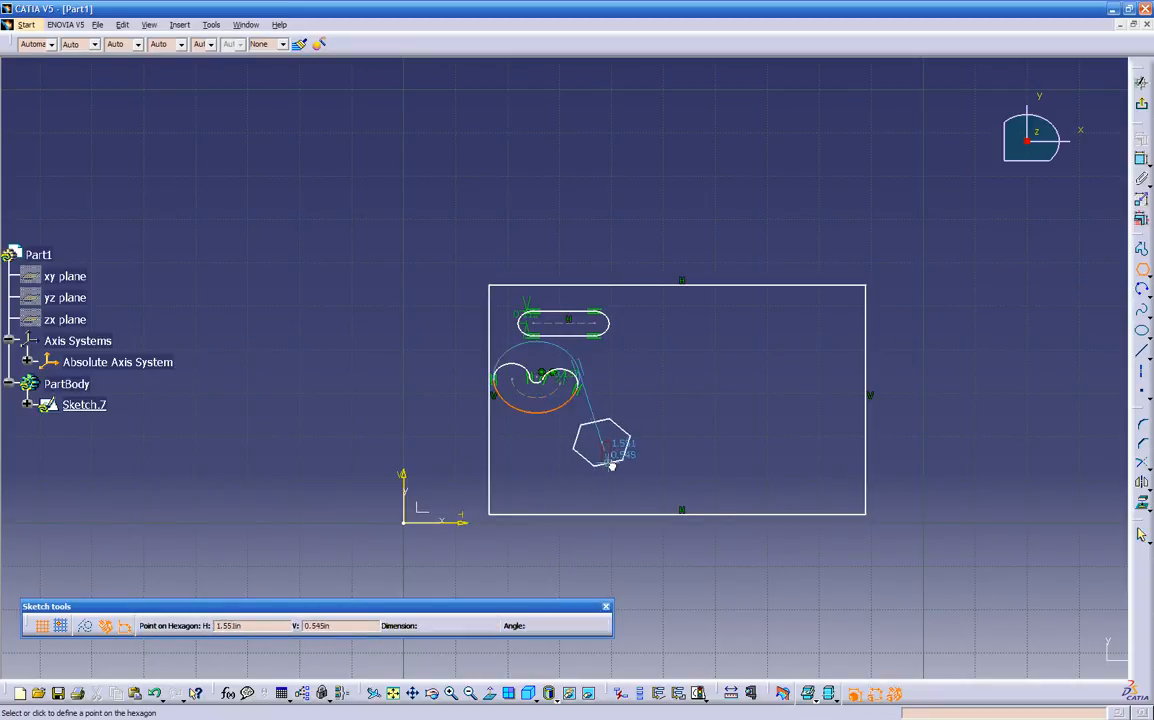
click(611, 468)
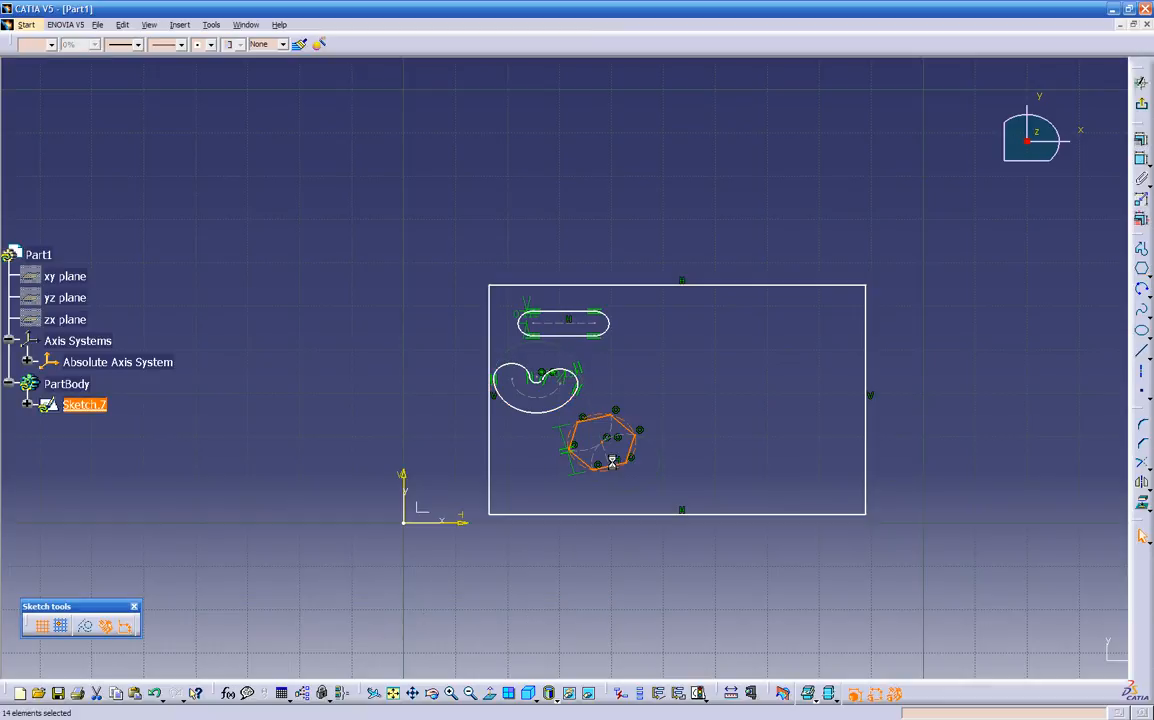
Sketch an ellipse inside the rectangle, to the right of the straight elongated hole
click(1141, 331)
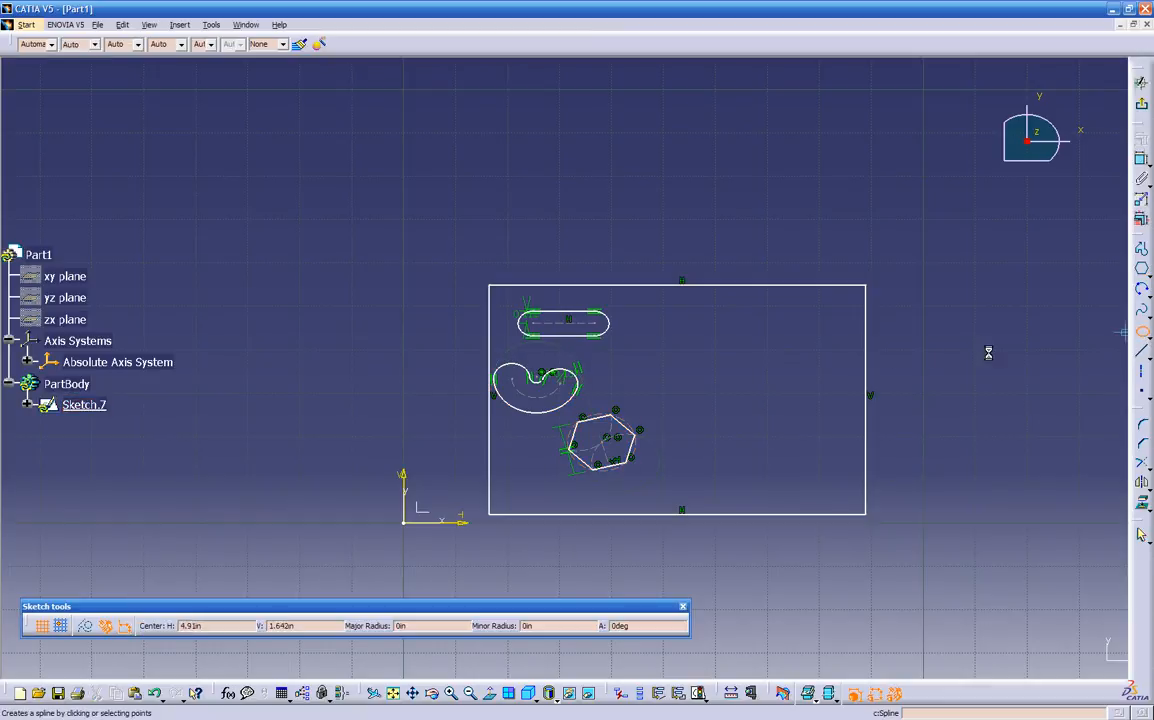
click(733, 334)
click(732, 306)
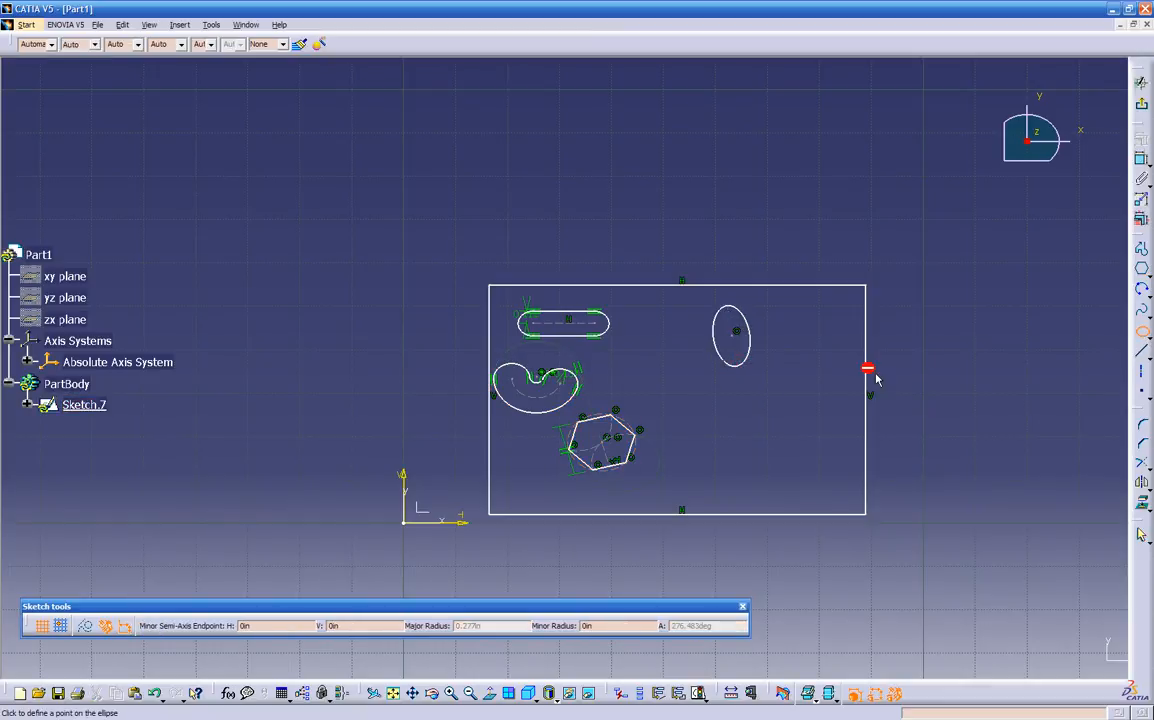
click(772, 330)
click(1018, 376)
Sketch a closed profile right of the hexagon from straight lines and a tangent arc of about 0.51 in radius ending at its start point
click(1150, 340)
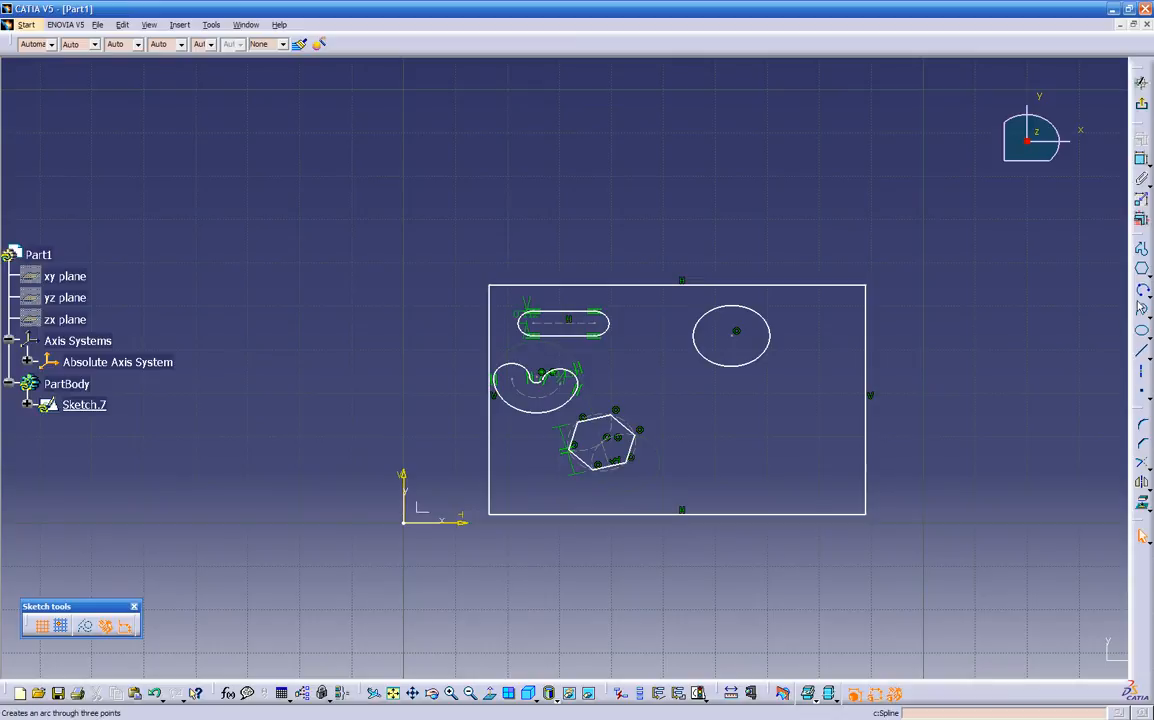
click(1142, 256)
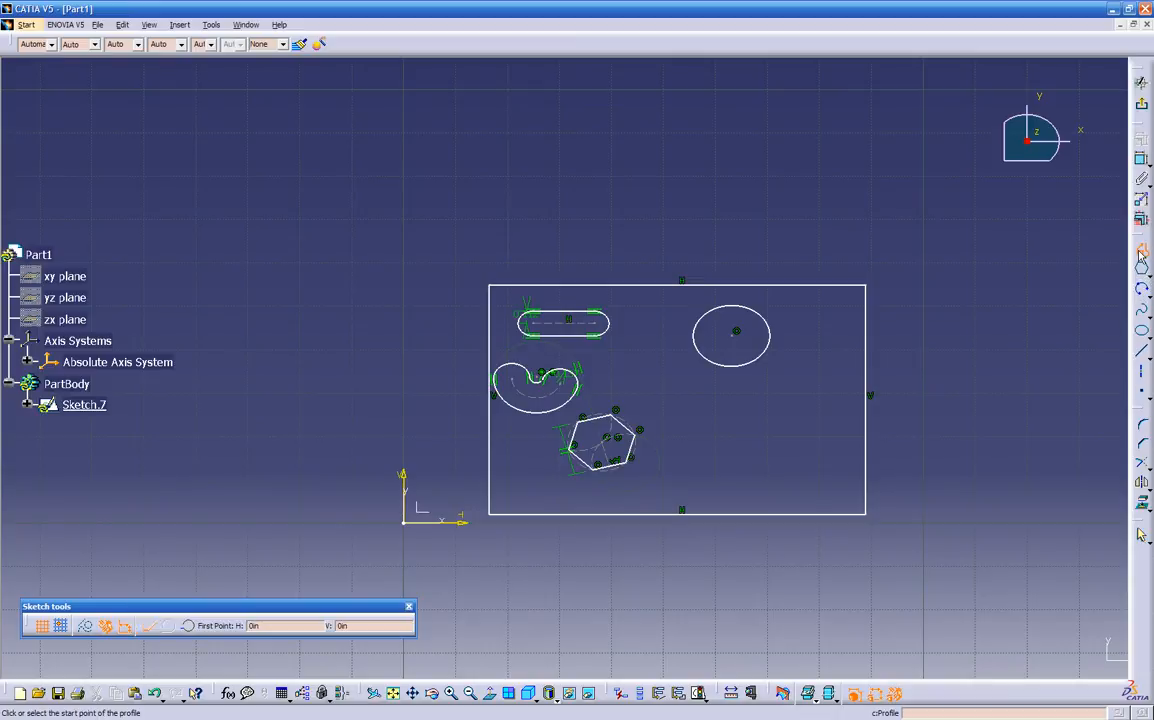
click(689, 467)
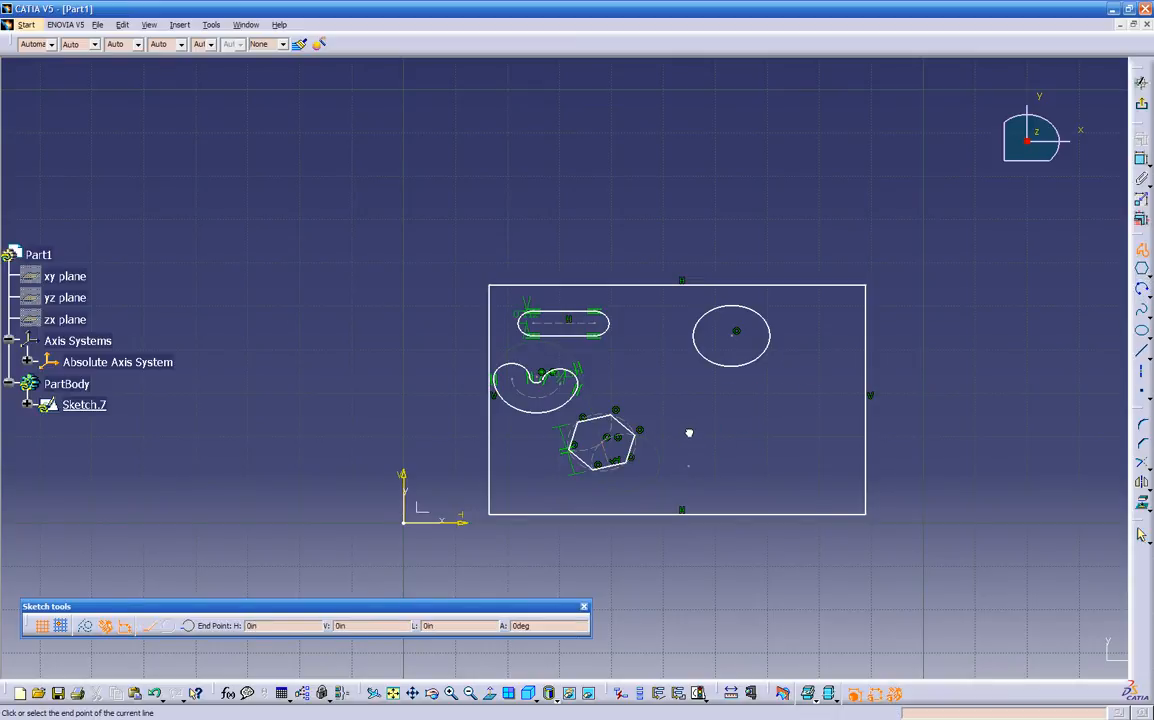
click(690, 397)
click(743, 391)
drag(726, 442, 717, 449)
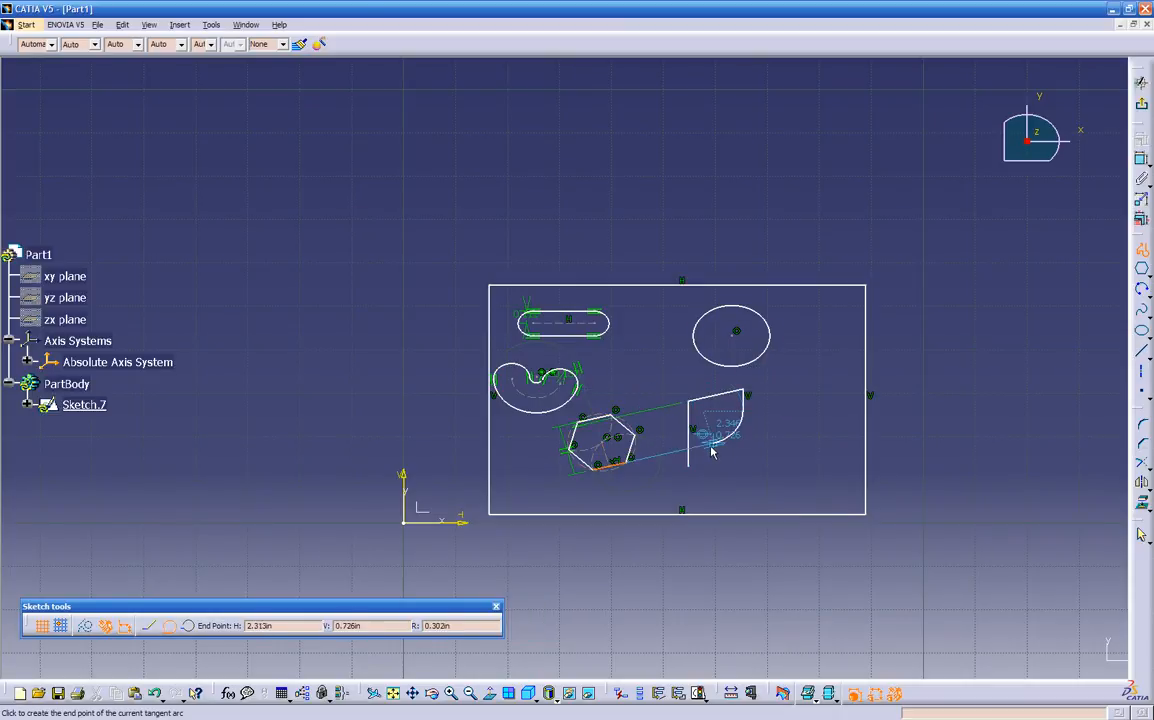
click(690, 465)
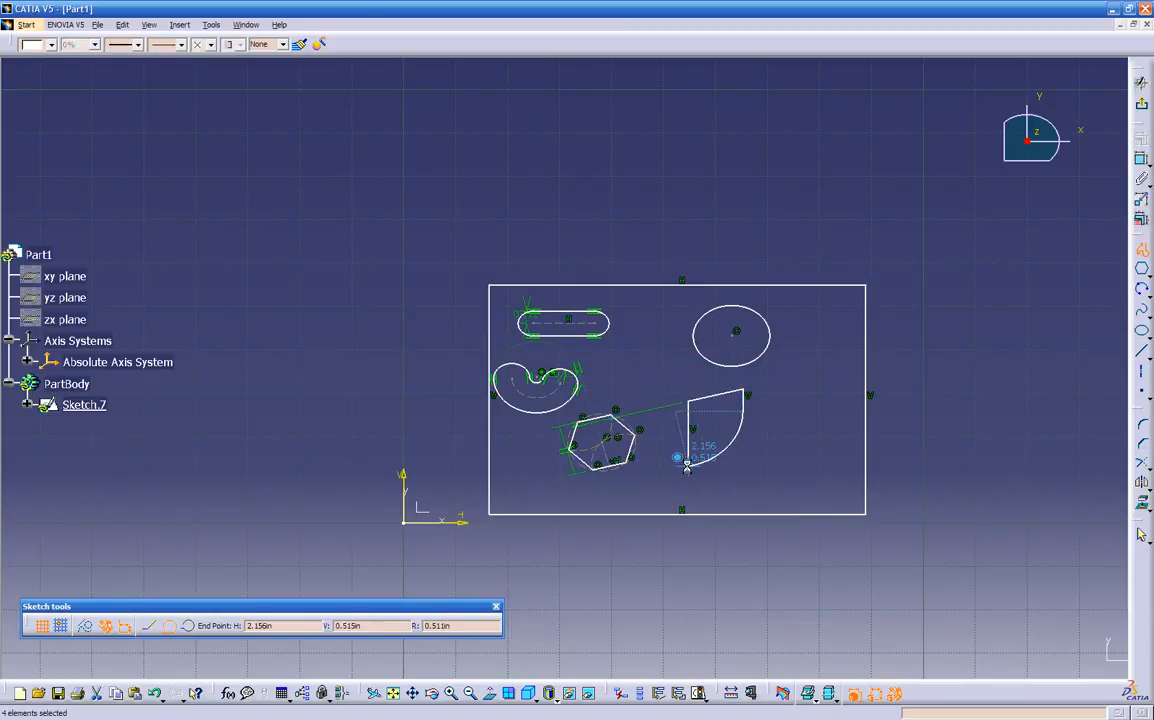
click(777, 441)
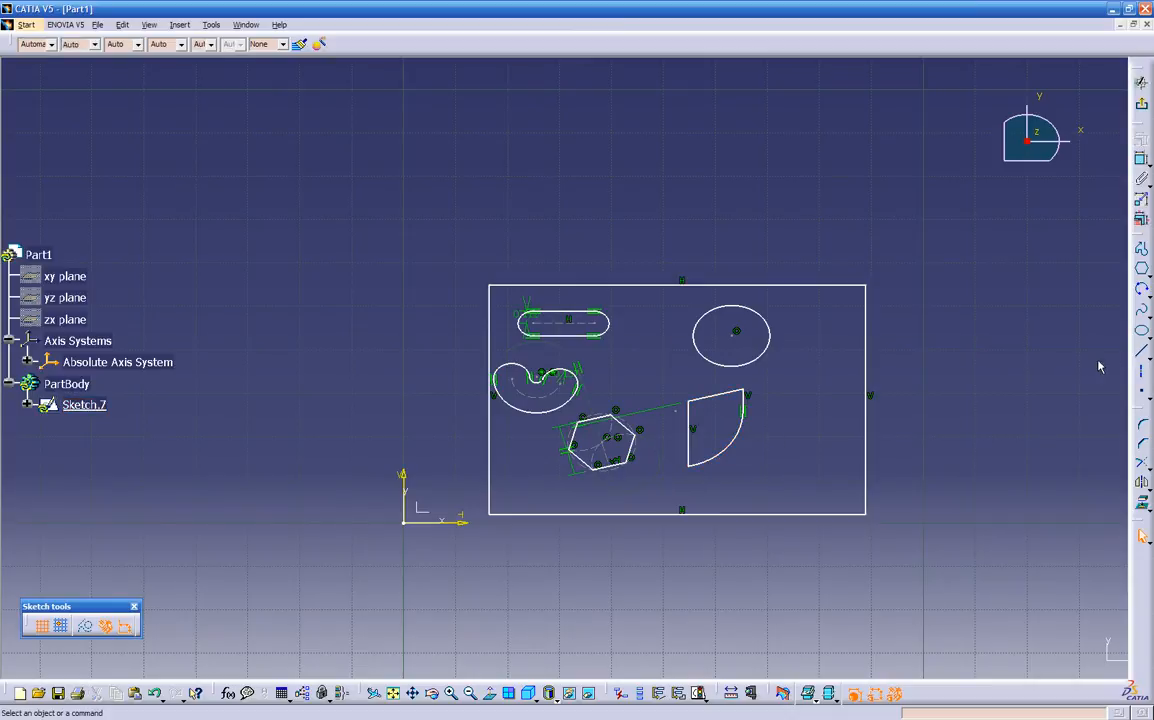
Sketch a free-form spline near the rectangle's lower-right corner and close it on its own start point
click(1141, 309)
click(786, 480)
click(828, 465)
click(824, 369)
click(800, 375)
click(786, 401)
click(775, 435)
click(762, 460)
click(770, 476)
mouse_move(795, 487)
middle_down()
mouse_move(543, 429)
mouse_move(540, 530)
mouse_move(885, 13)
middle_up()
mouse_move(736, 257)
middle_down()
mouse_move(706, 335)
mouse_move(594, 335)
middle_up()
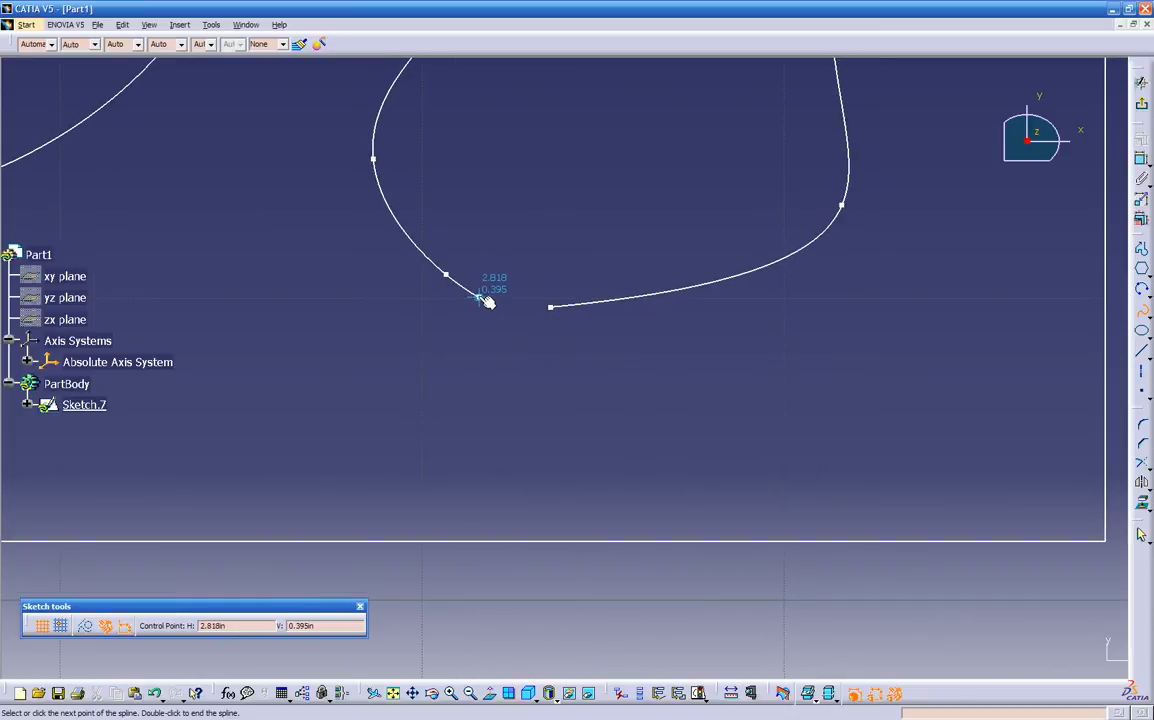
click(551, 306)
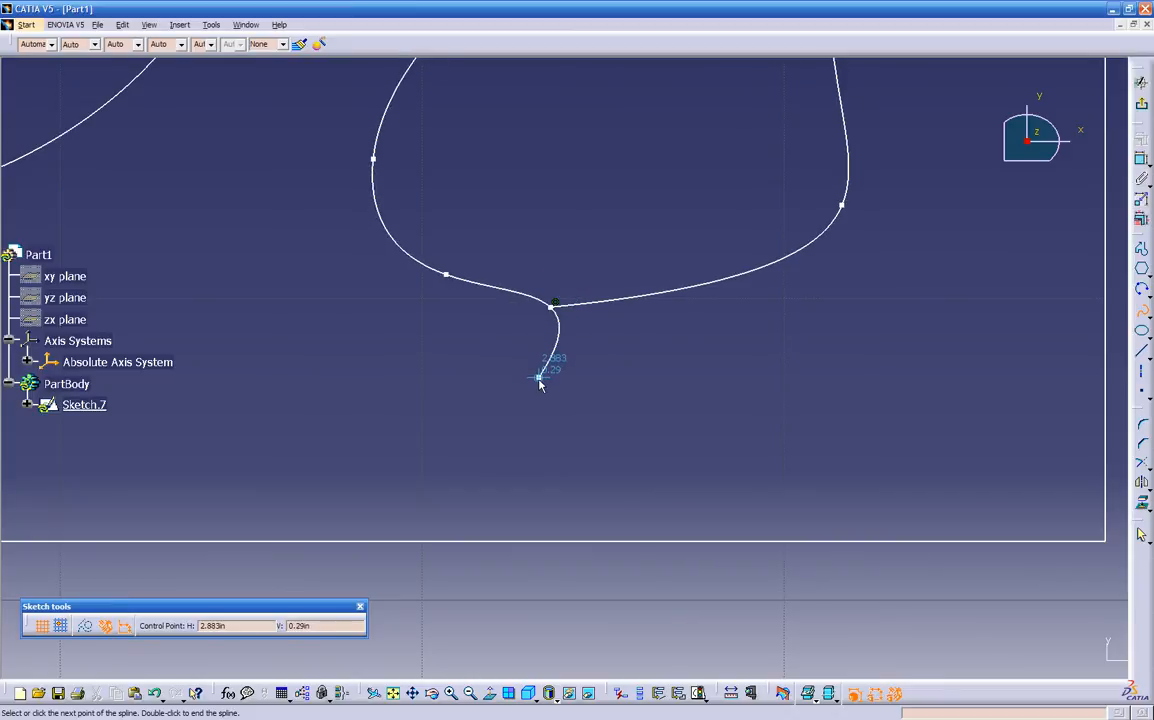
key(Escape)
mouse_move(543, 379)
middle_down()
mouse_move(542, 395)
mouse_move(497, 435)
mouse_move(572, 450)
mouse_move(530, 430)
mouse_move(505, 510)
mouse_move(543, 497)
mouse_move(644, 510)
middle_up()
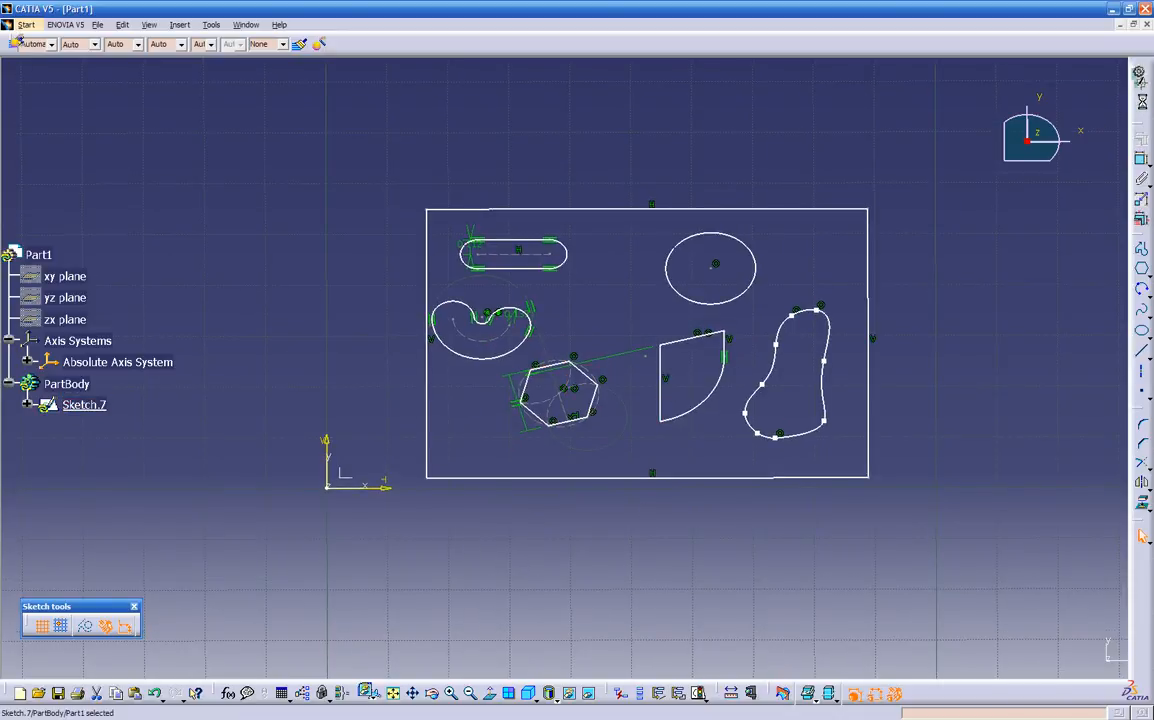
Exit the sketch and start a Multi-Pad from it
click(1142, 106)
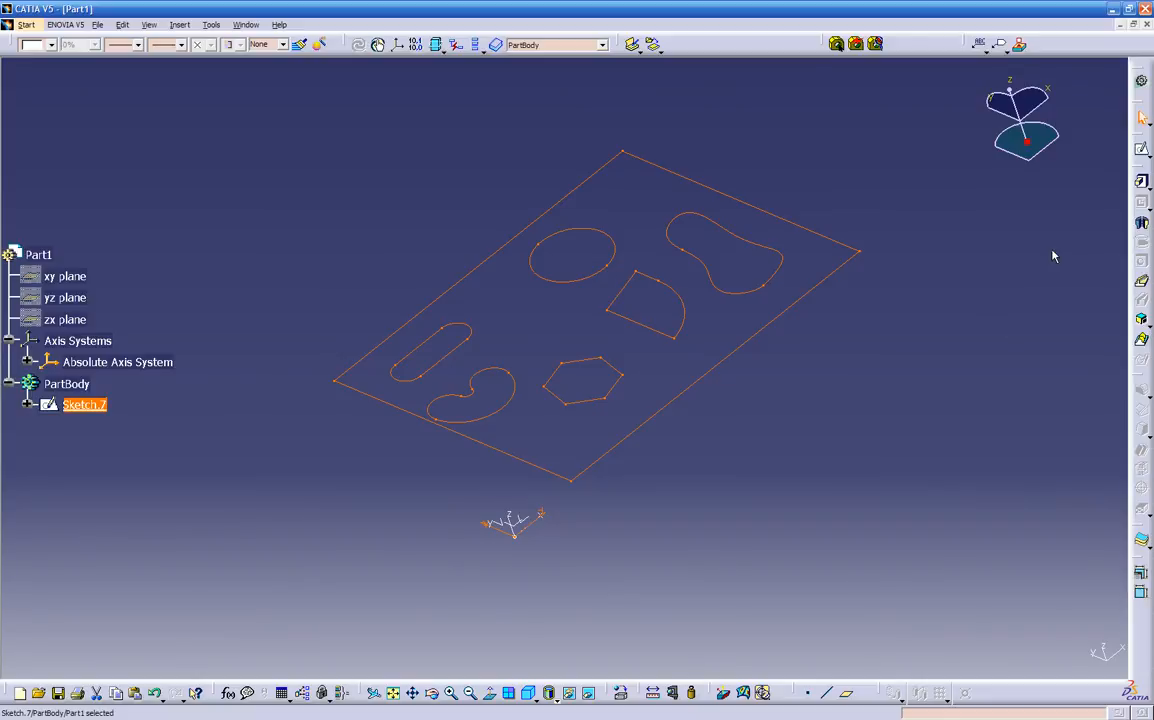
click(1145, 187)
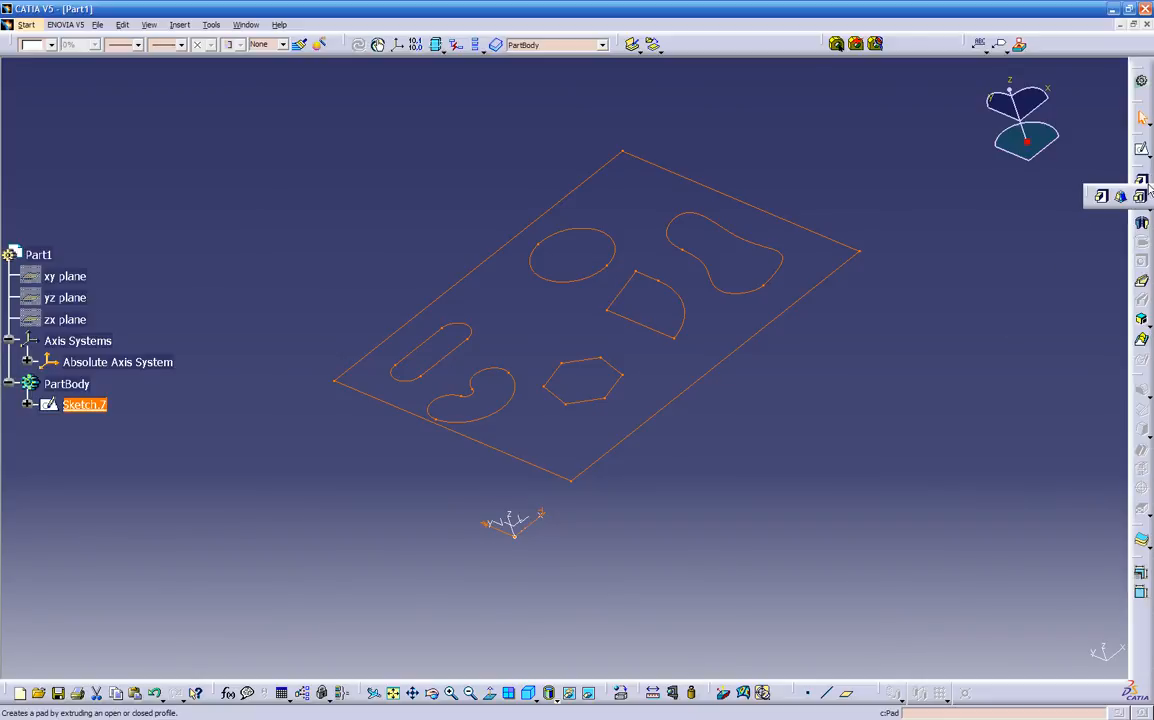
click(1142, 197)
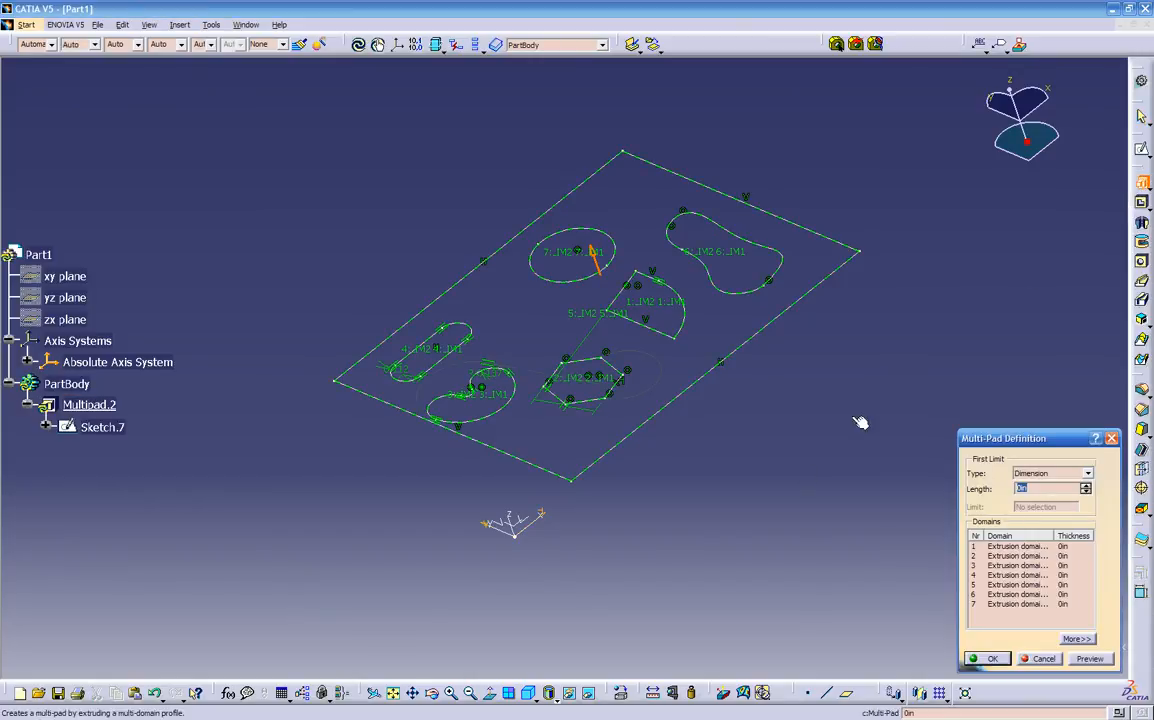
middle_drag(717, 530, 685, 536)
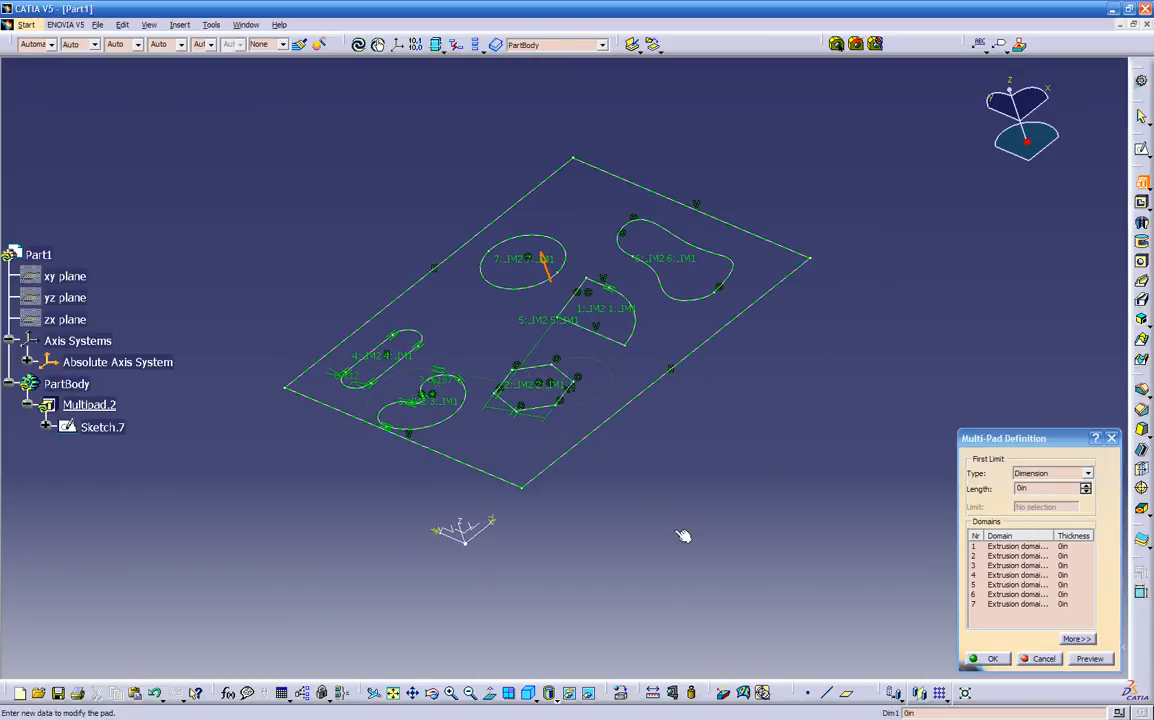
Highlight the multi-pad domains to identify their profiles and set the length of domain 1, the arc-sided profile, to 1 in
click(997, 556)
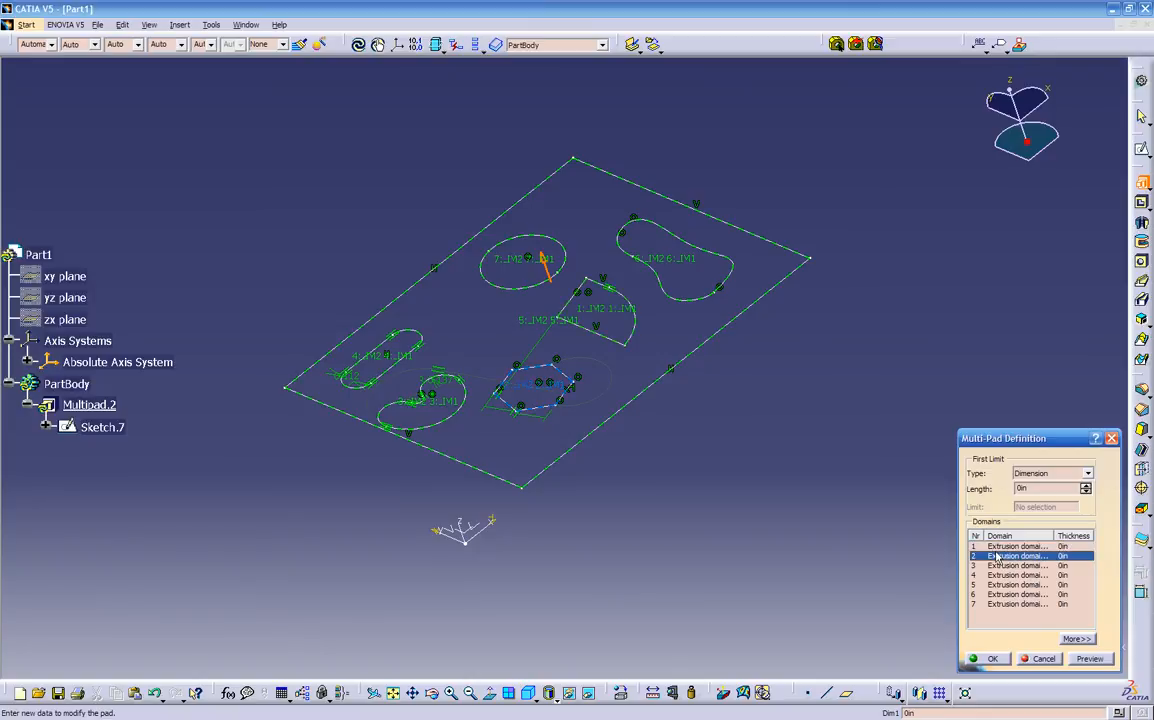
click(997, 566)
click(997, 576)
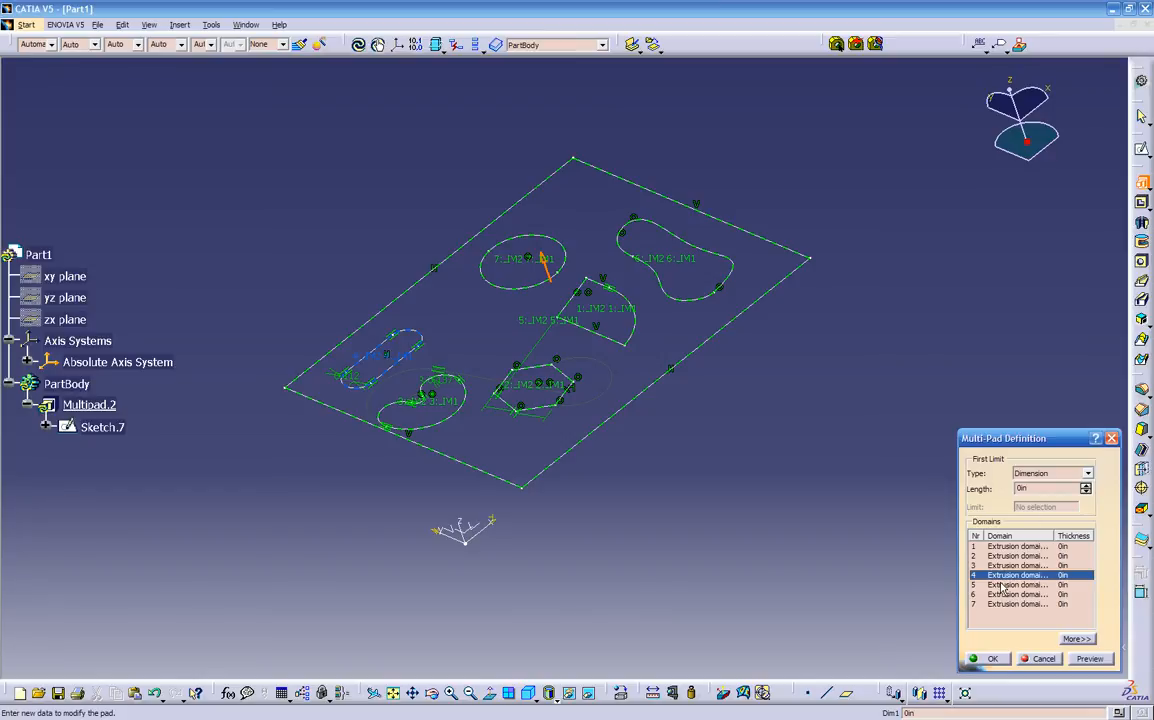
click(1001, 586)
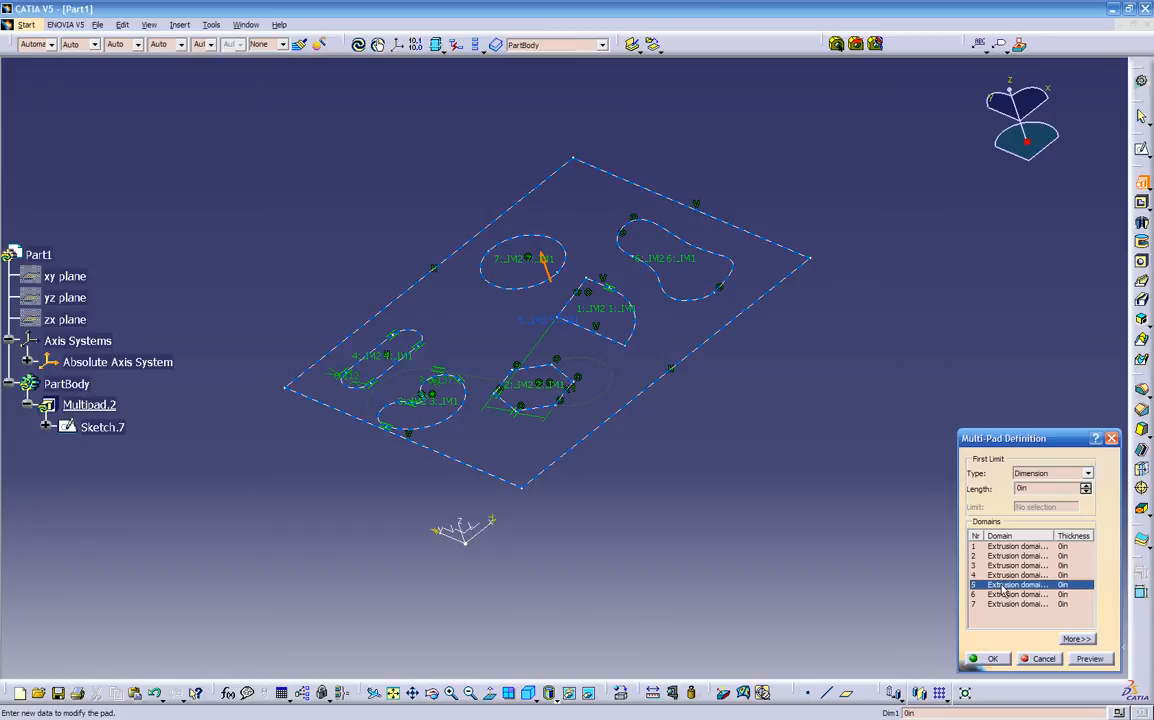
click(1001, 595)
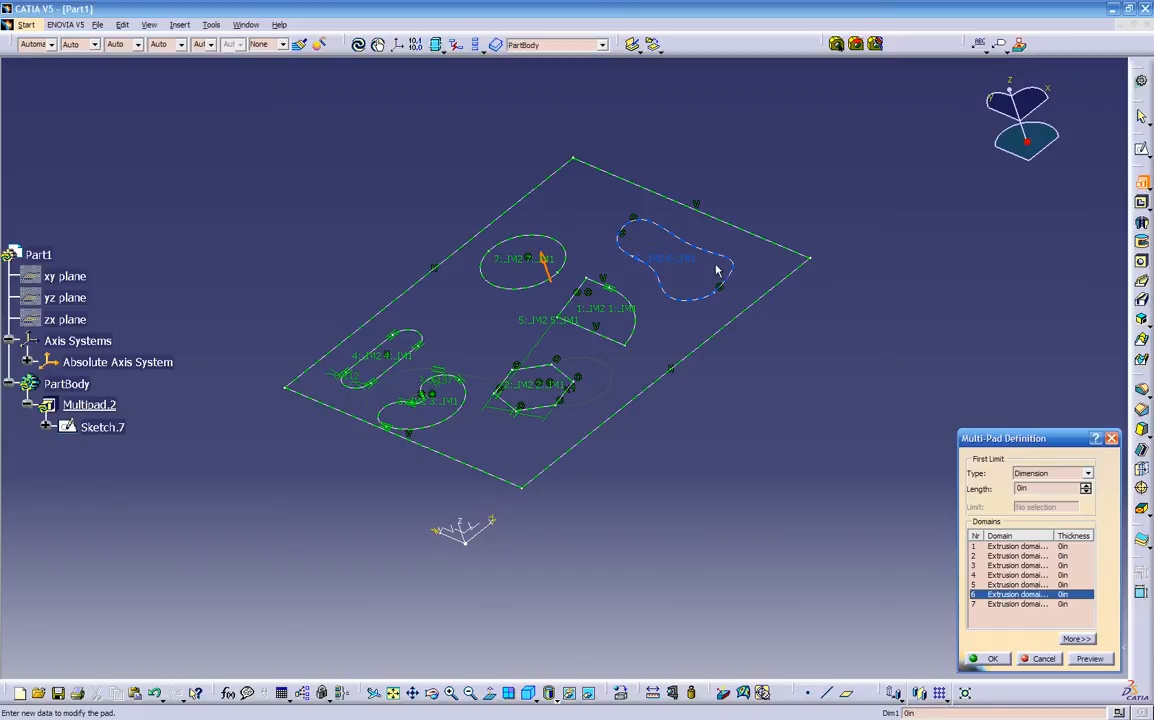
click(1027, 546)
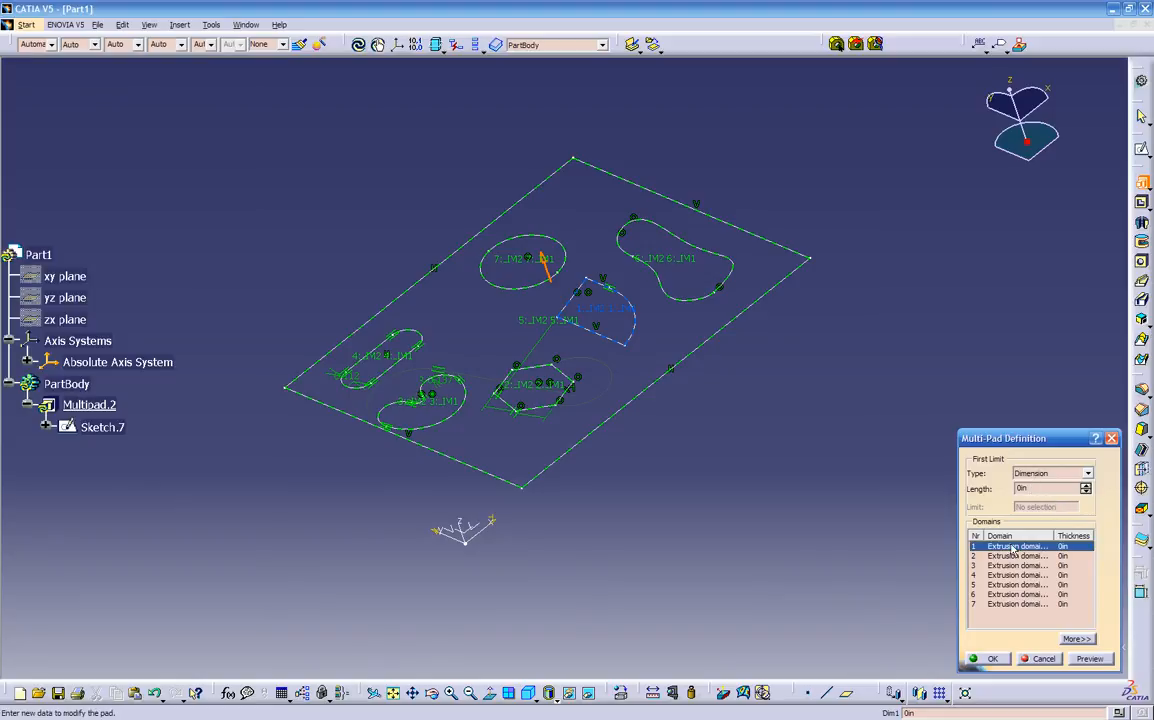
click(1085, 485)
click(1085, 485)
click(1085, 485)
click(1085, 491)
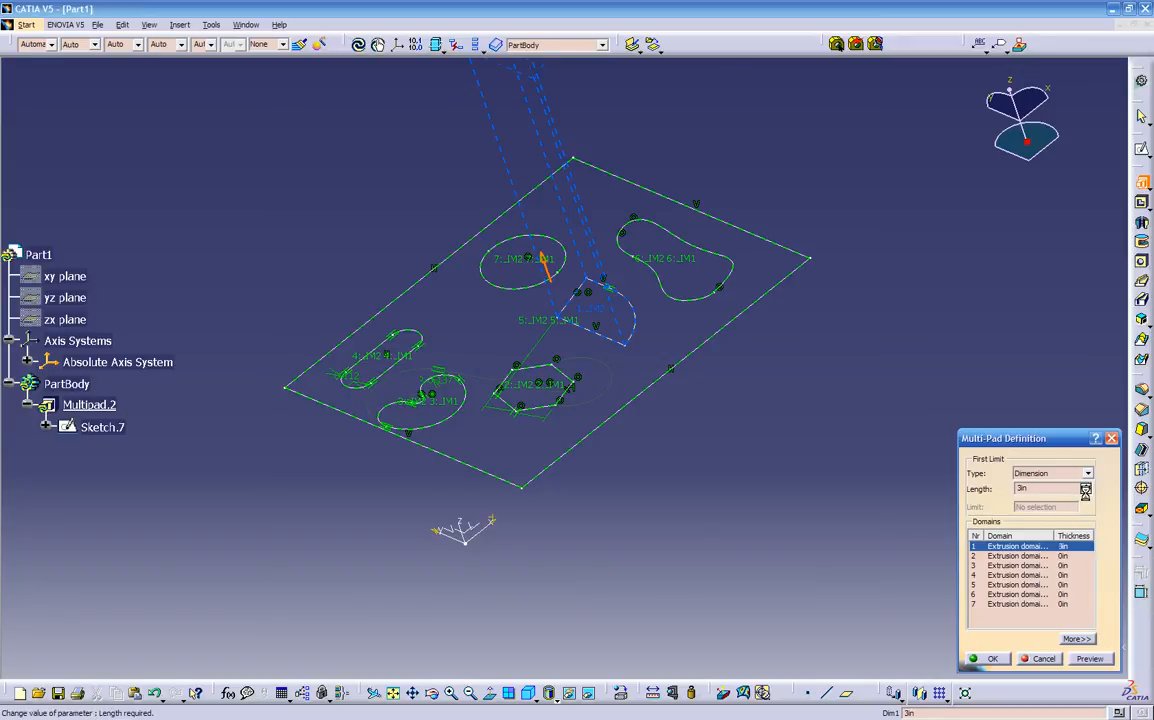
click(1085, 492)
Set the length of domains 2 and 3, the hexagon and the cylindrical elongated hole, together to 0.2 in
click(1030, 556)
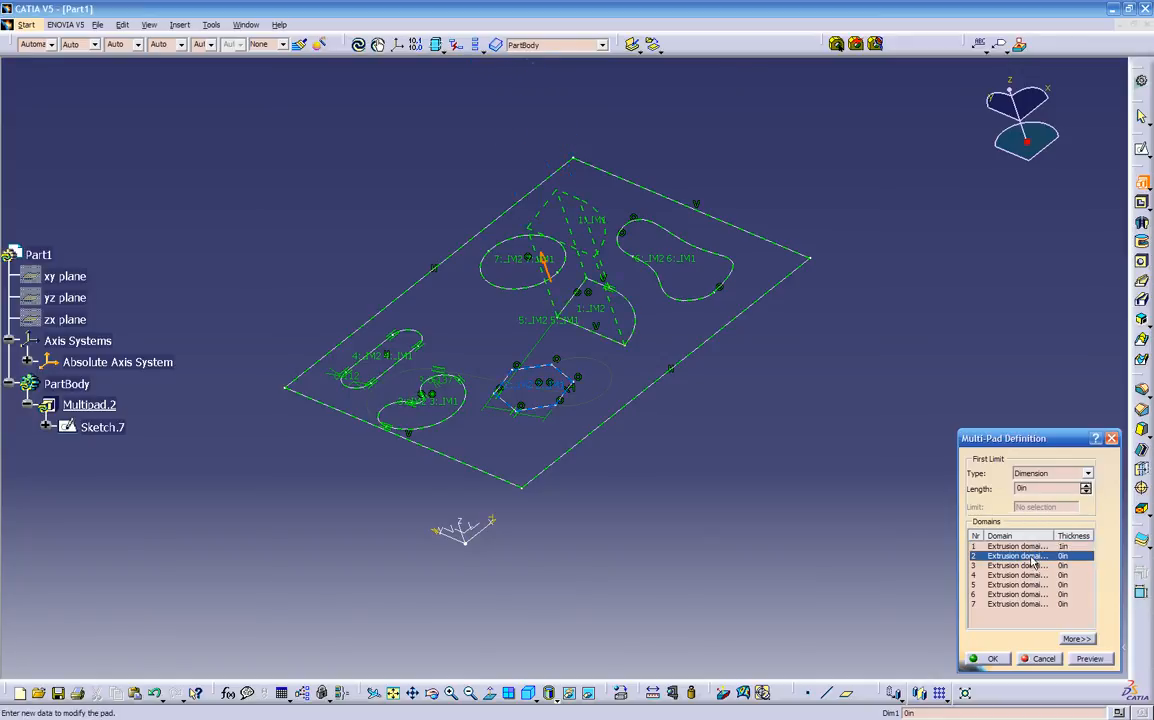
click(1027, 566)
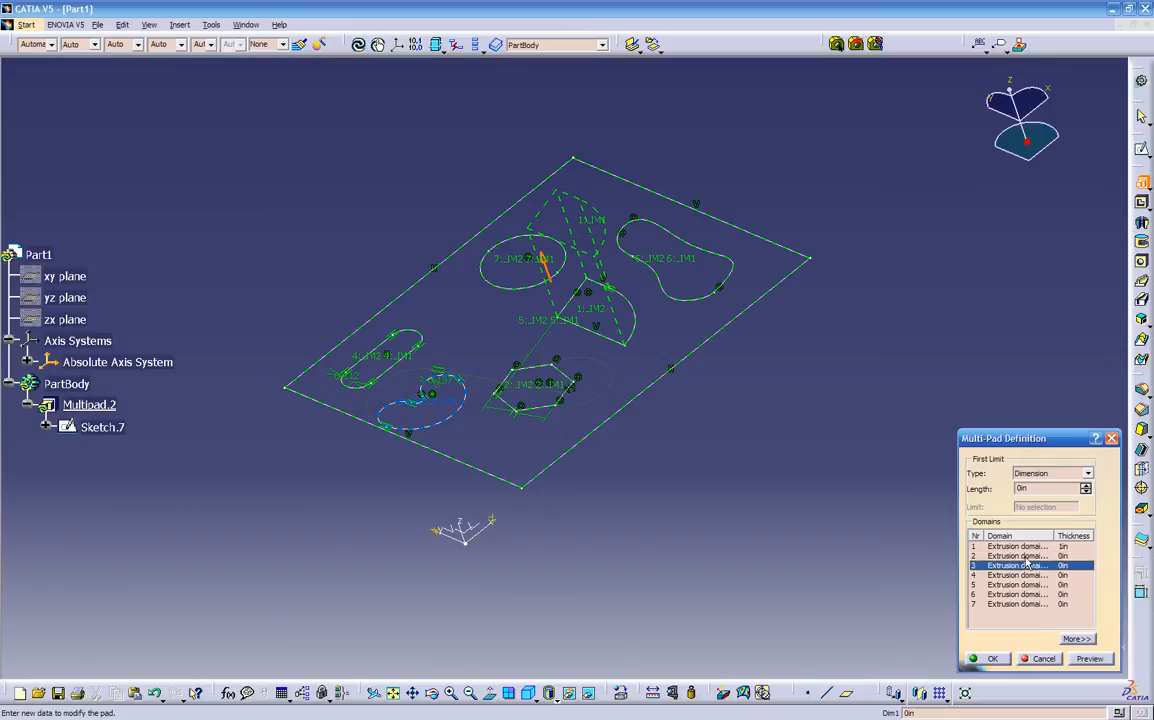
ctrl+click(1029, 556)
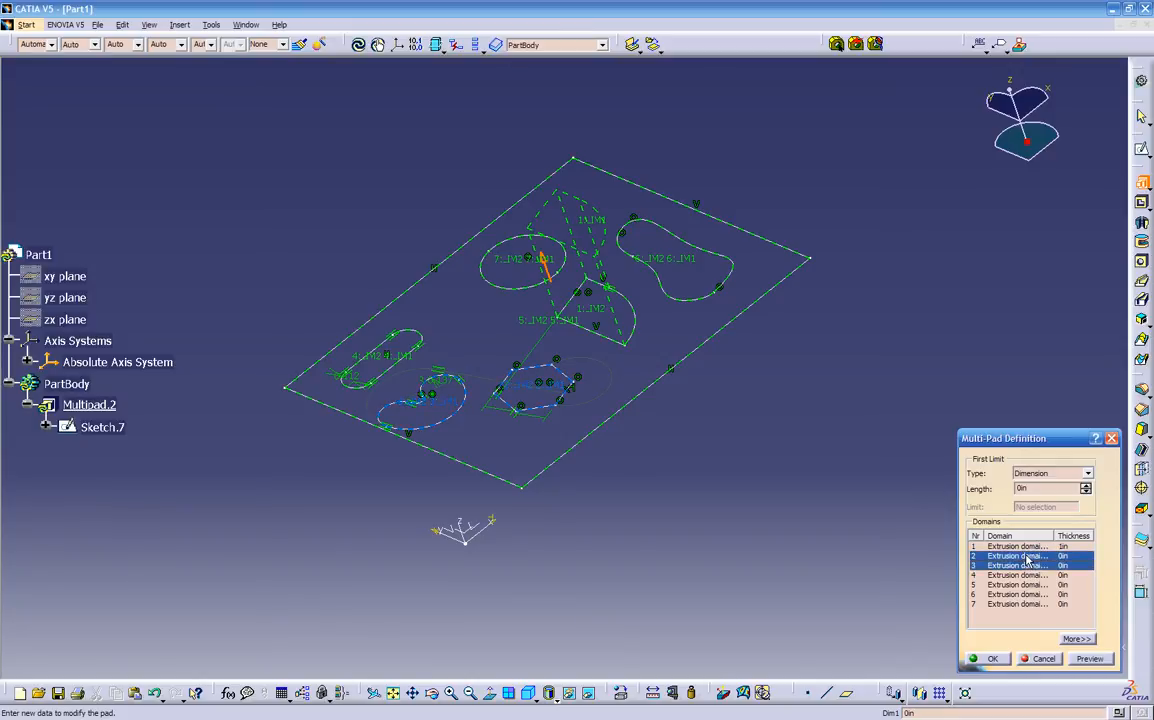
drag(1036, 490, 998, 497)
Set the length of domain 4, the straight elongated hole, to 0.1 in
click(1022, 576)
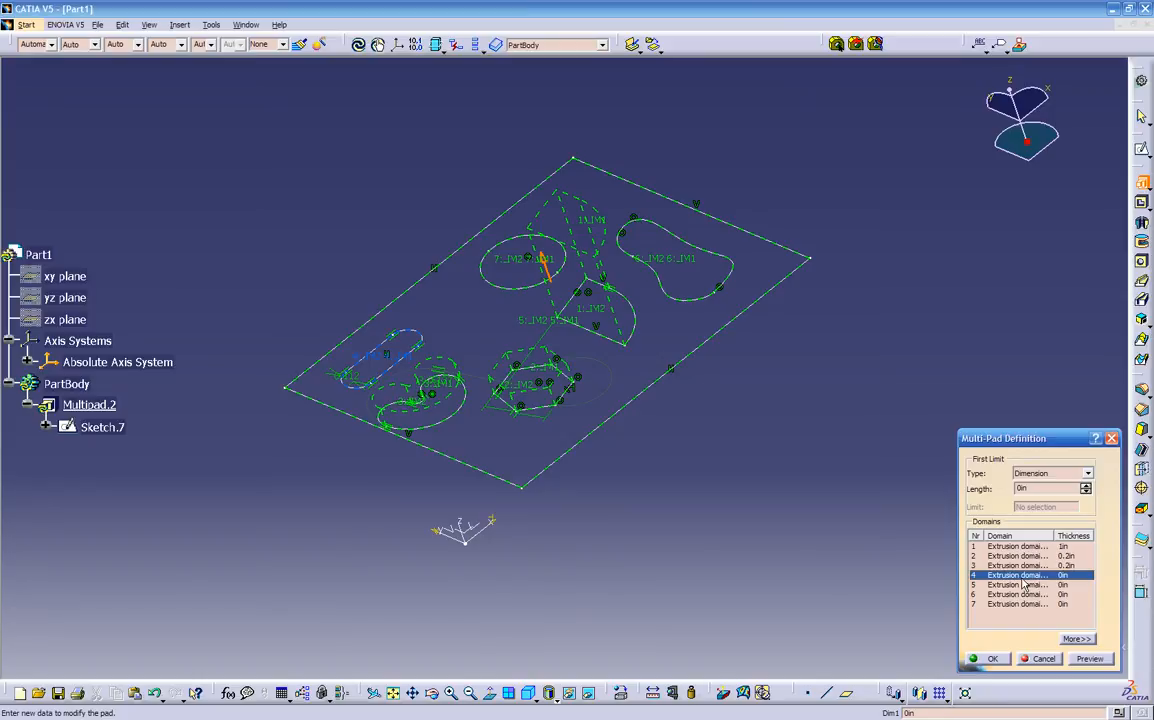
double_click(1024, 488)
text(.1)
key(Return)
Set the length of domain 5, the surrounding rectangle, to 0.5 in and reverse the multi-pad's extrusion direction
click(999, 586)
drag(1045, 488, 985, 495)
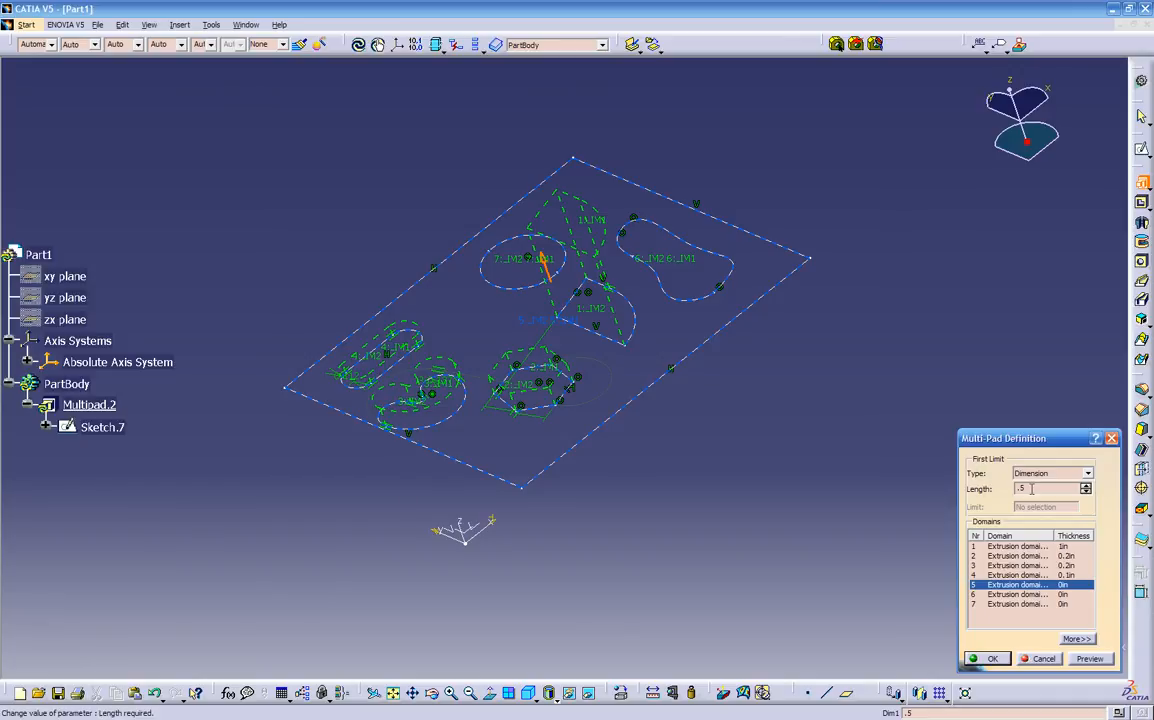
key(Return)
middle_drag(644, 531, 612, 423)
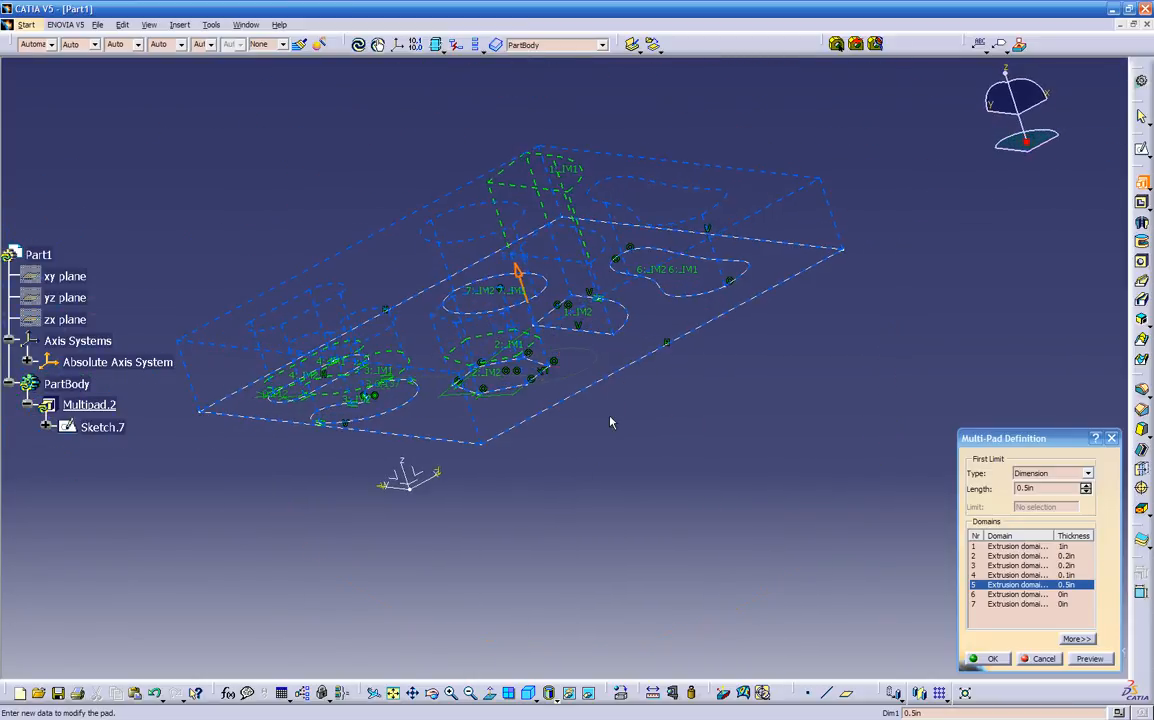
click(517, 278)
middle_drag(391, 479, 517, 340)
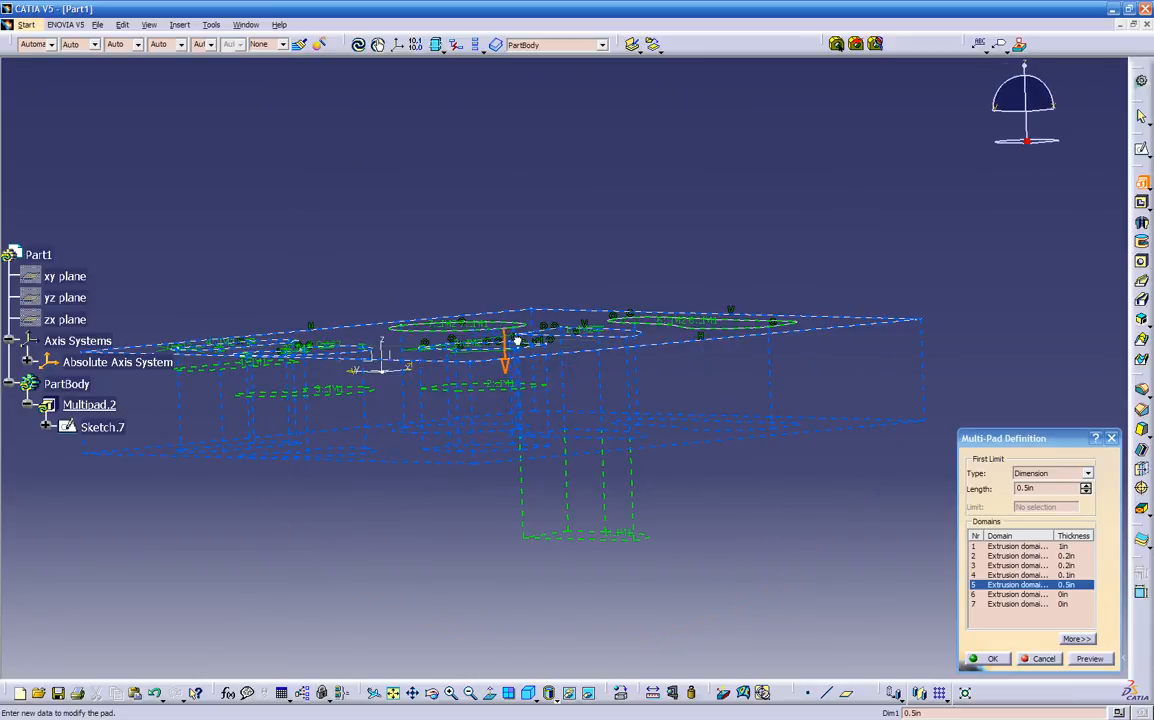
Set the length of domain 6, the closed spline, to 0.2 in
click(1036, 595)
middle_drag(948, 570, 840, 530)
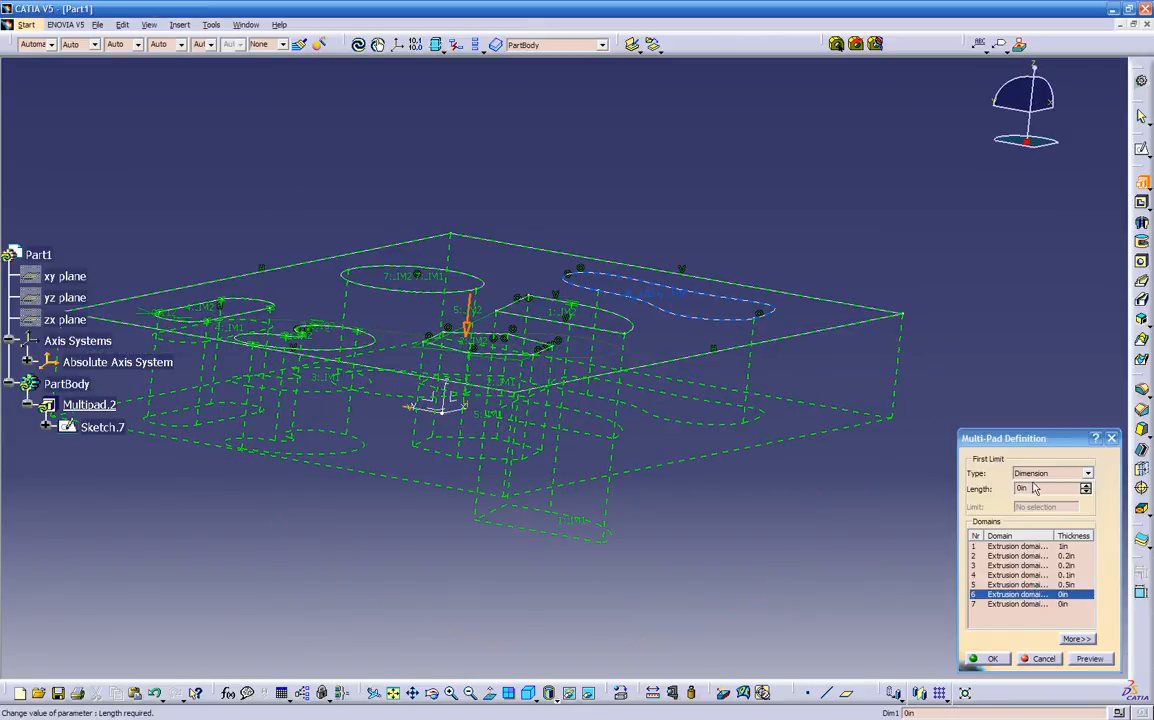
drag(1036, 489, 956, 493)
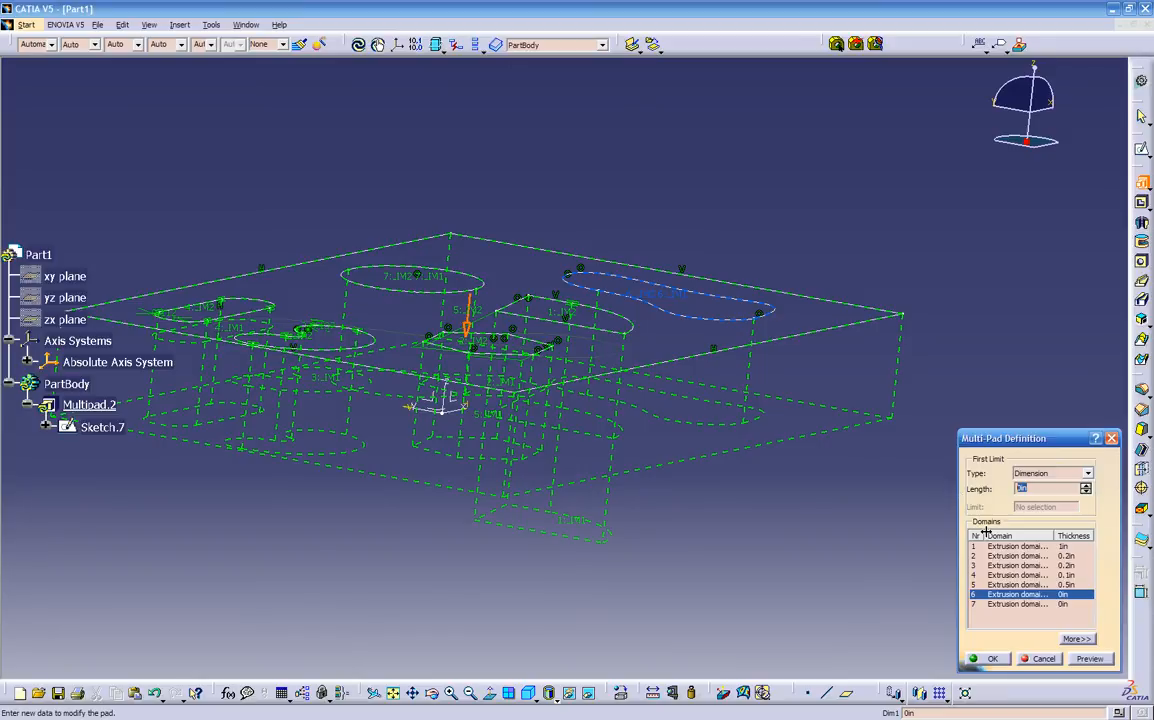
text(0.2)
key(Return)
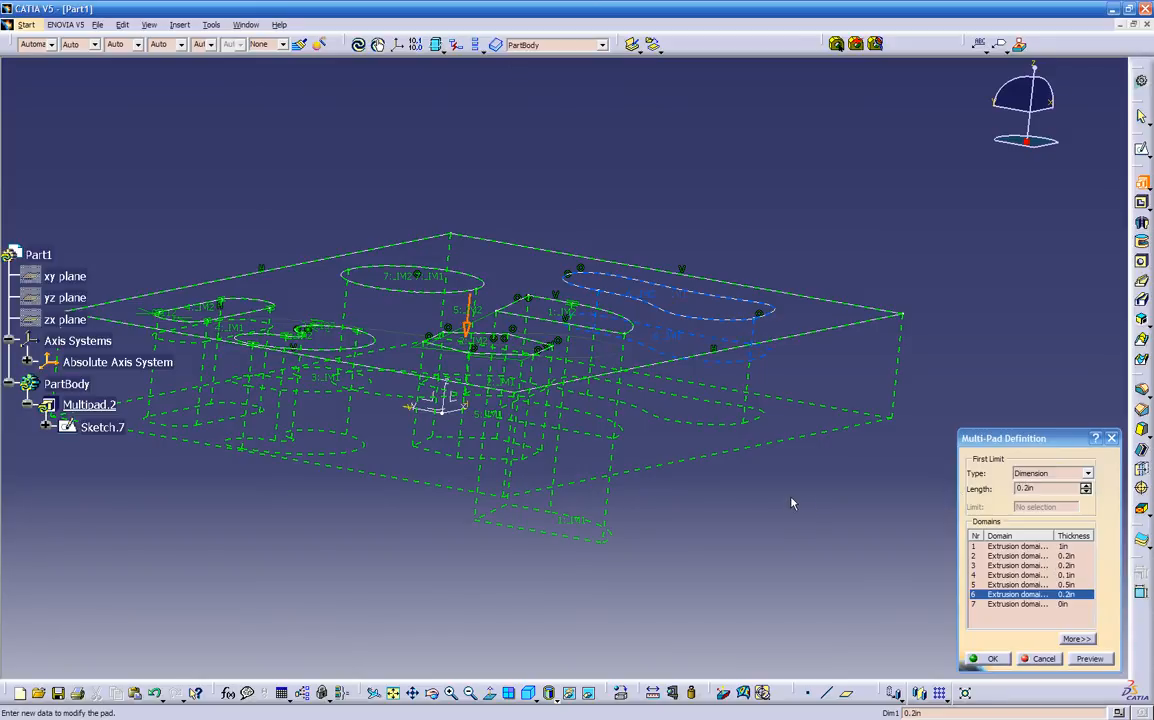
Set the length of domain 7, the ellipse, to 0.2 in and complete the multi-pad
click(1076, 638)
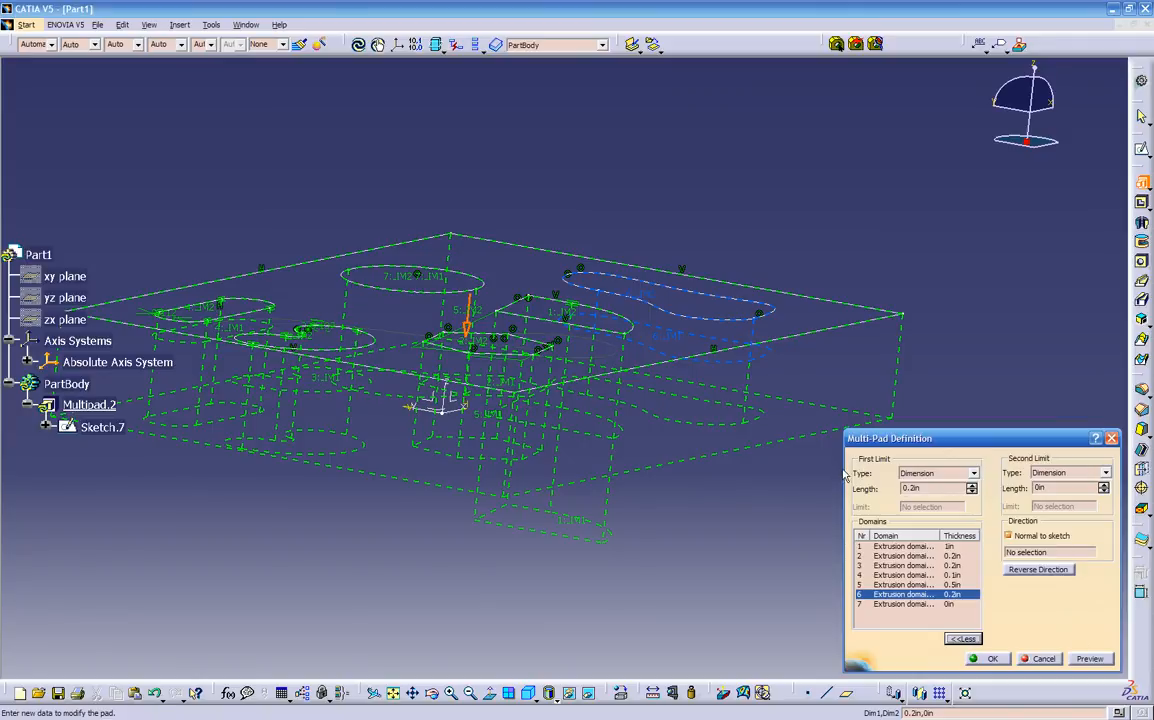
click(898, 605)
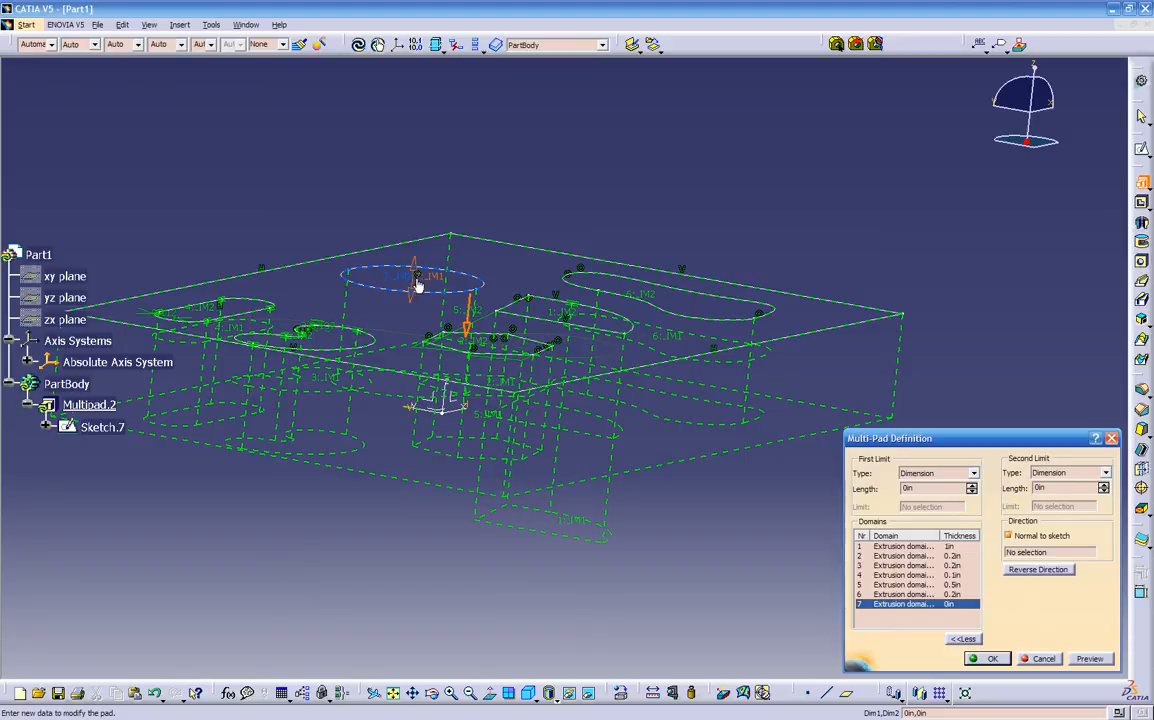
drag(415, 278, 414, 277)
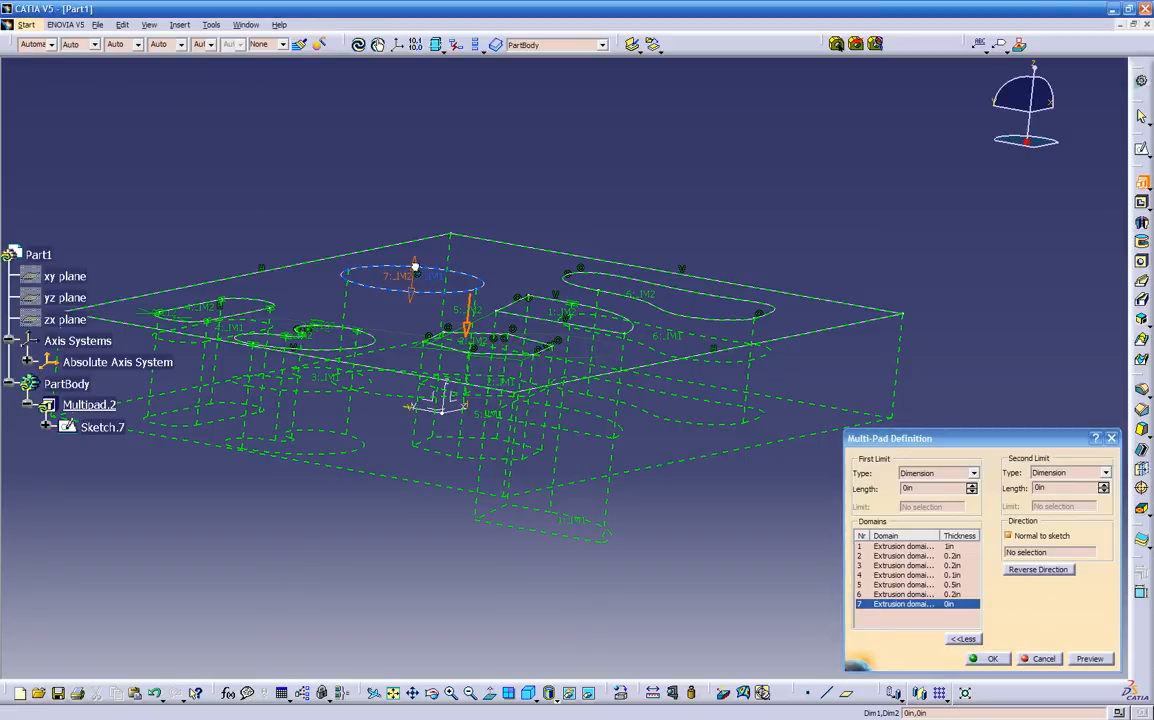
middle_drag(412, 300, 556, 284)
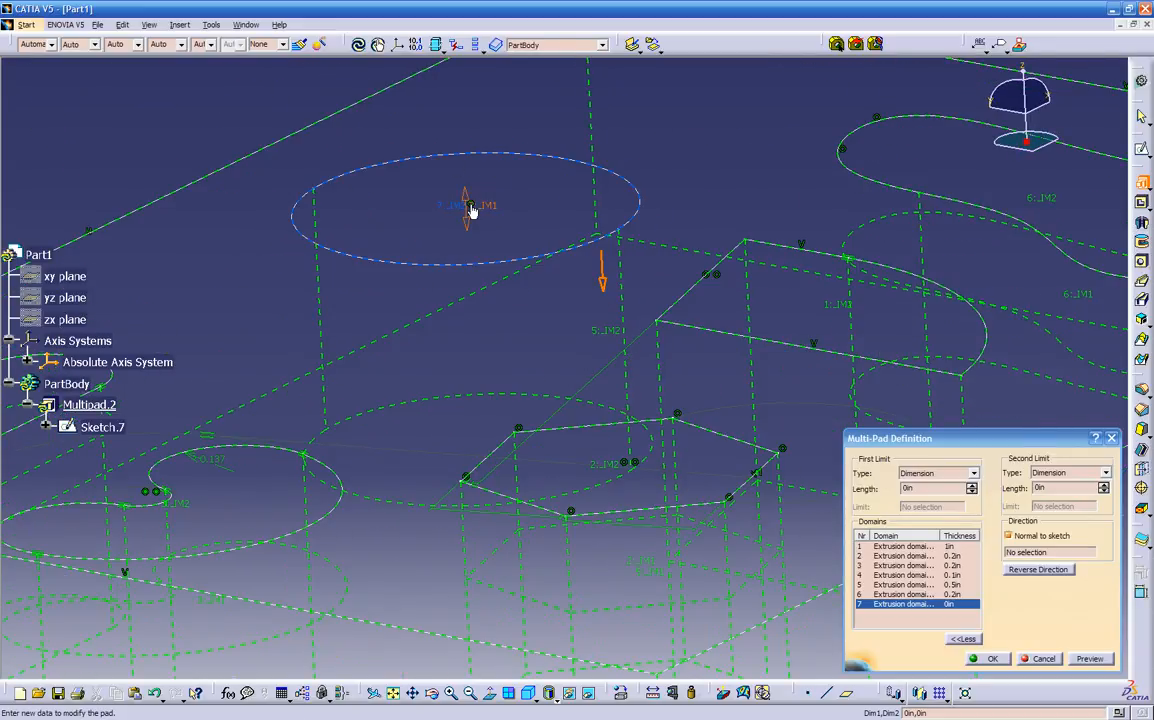
middle_drag(608, 291, 604, 340)
drag(922, 489, 861, 499)
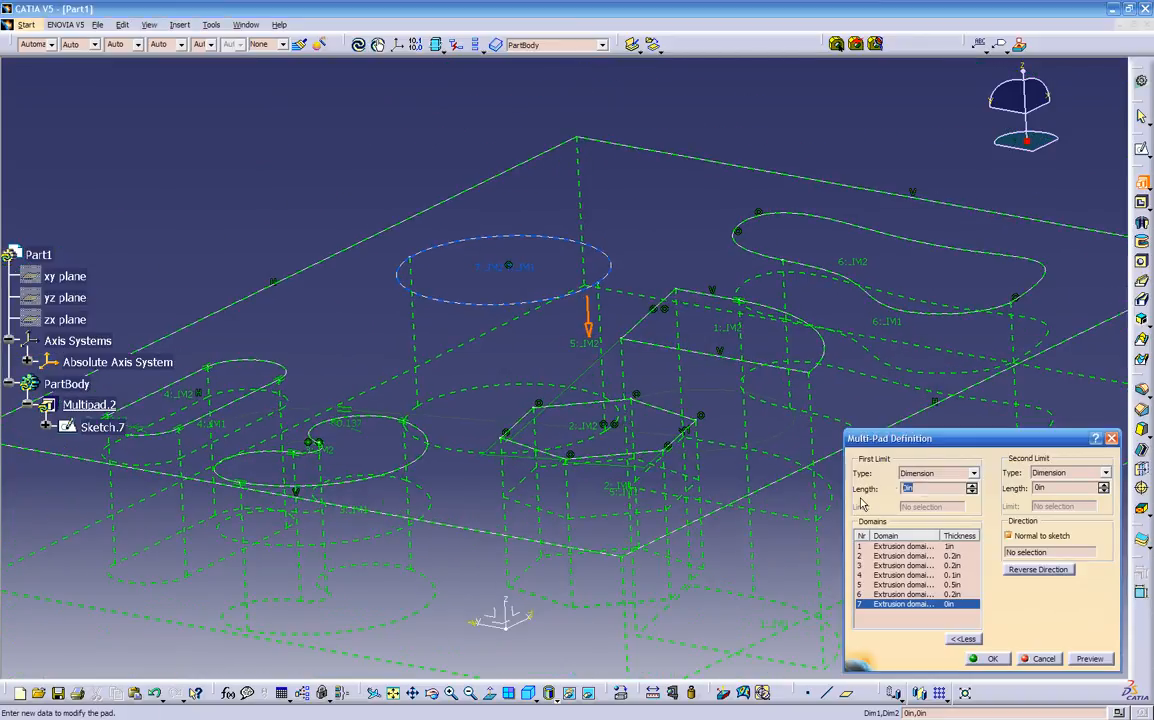
text(0.2)
click(1087, 659)
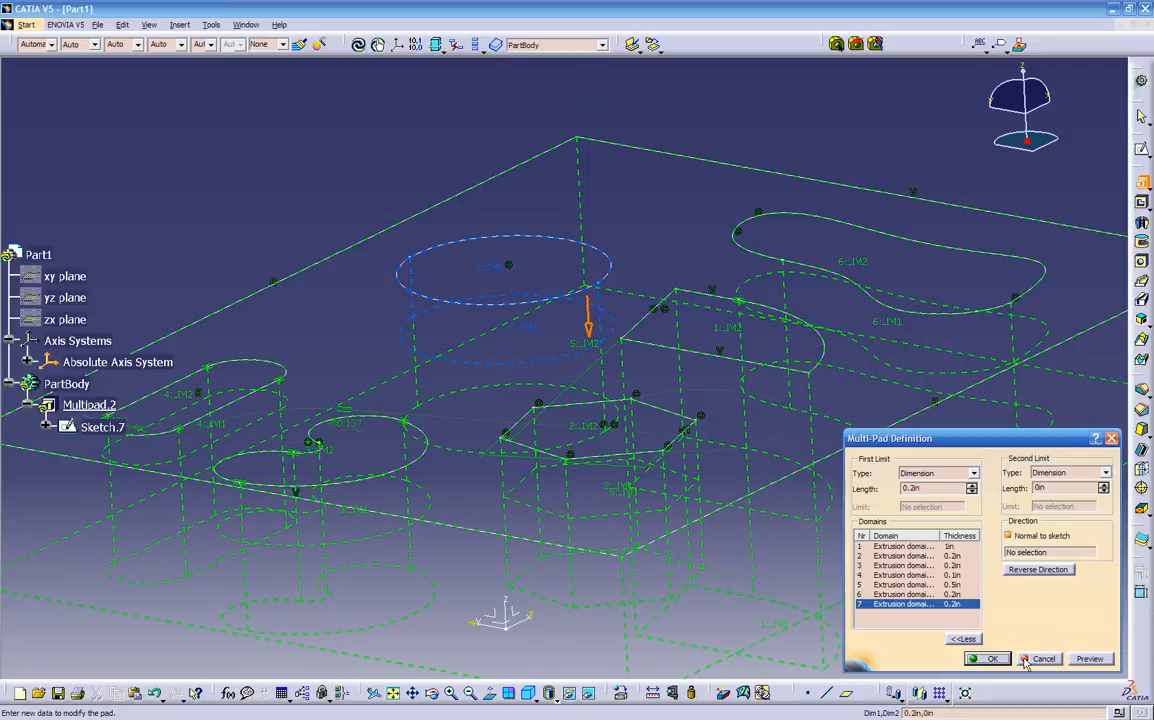
click(990, 659)
middle_drag(597, 478, 508, 491)
middle_drag(514, 558, 700, 452)
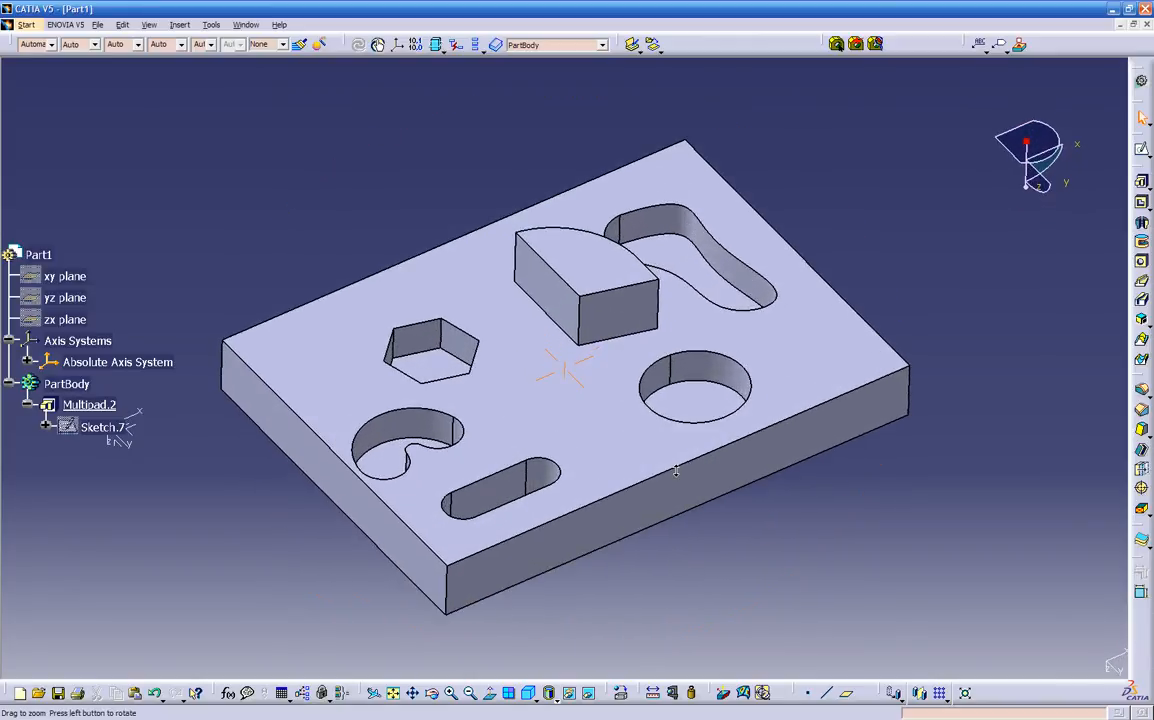
Edit the finished multi-pad and set the length of domain 3, the cylindrical elongated hole, to 0.5 in
double_click(689, 397)
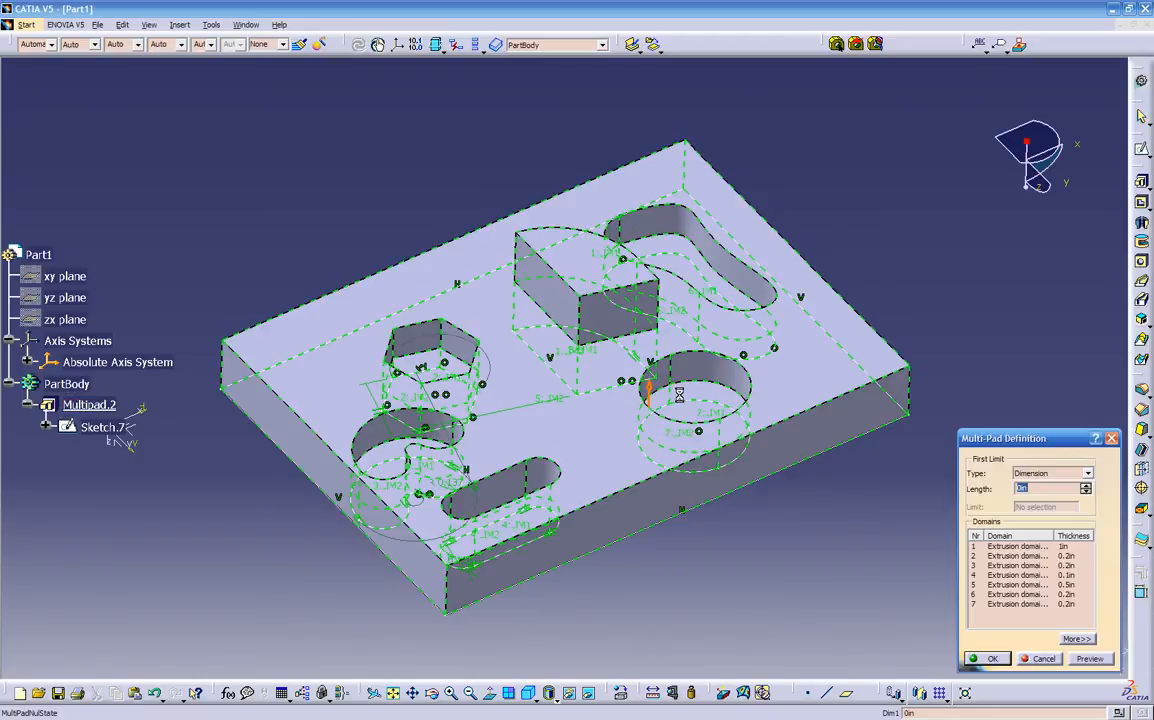
click(692, 400)
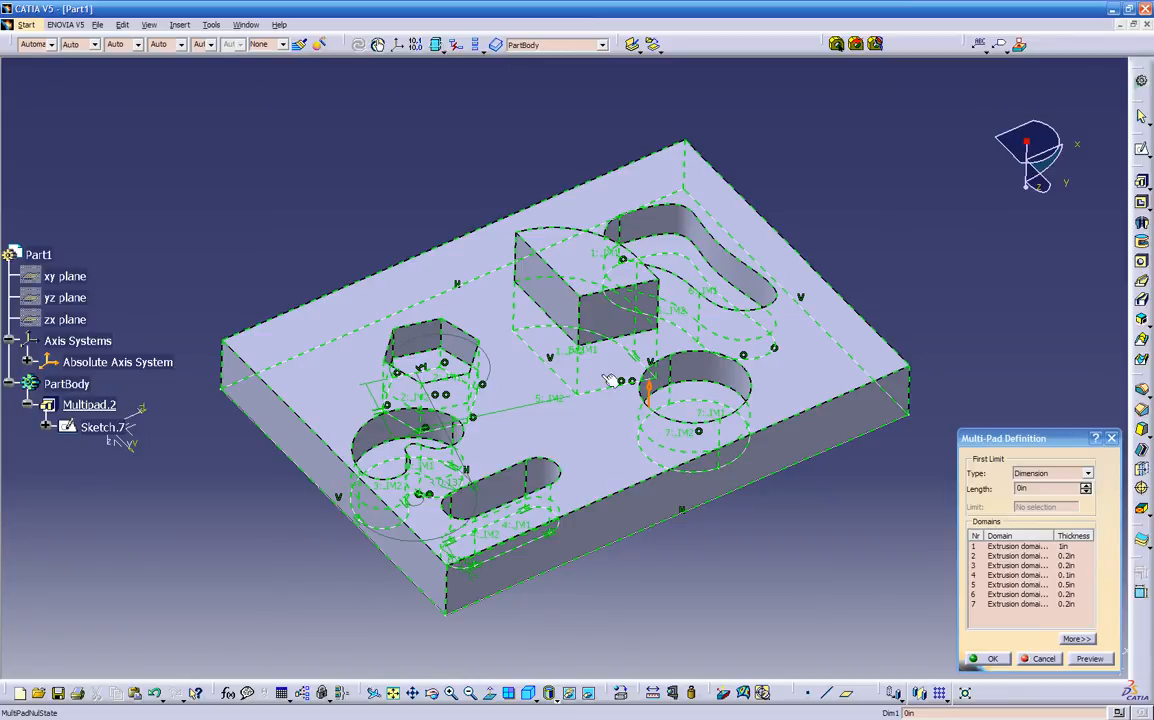
click(552, 400)
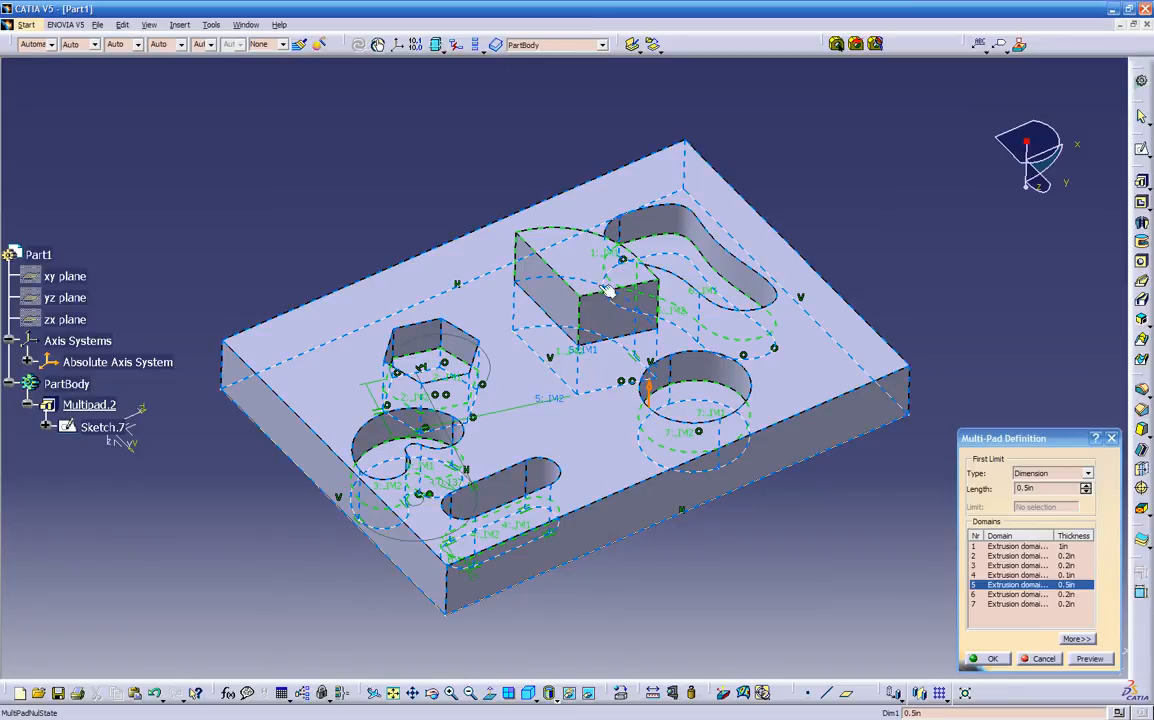
click(605, 254)
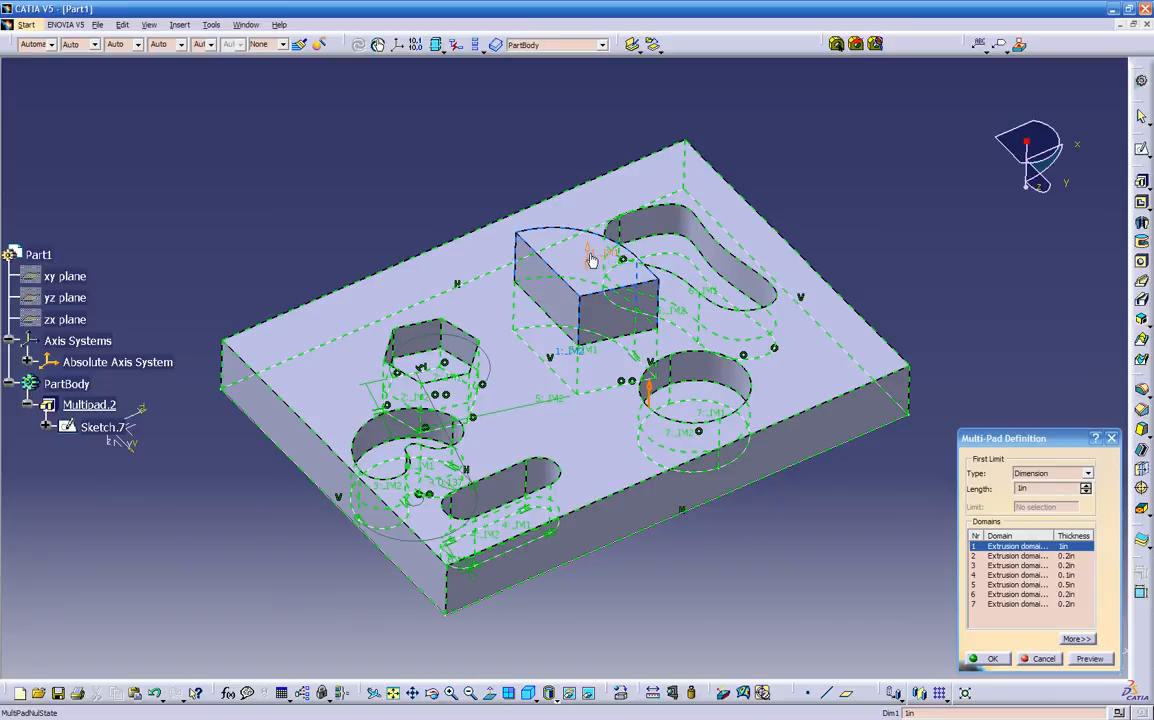
click(1025, 566)
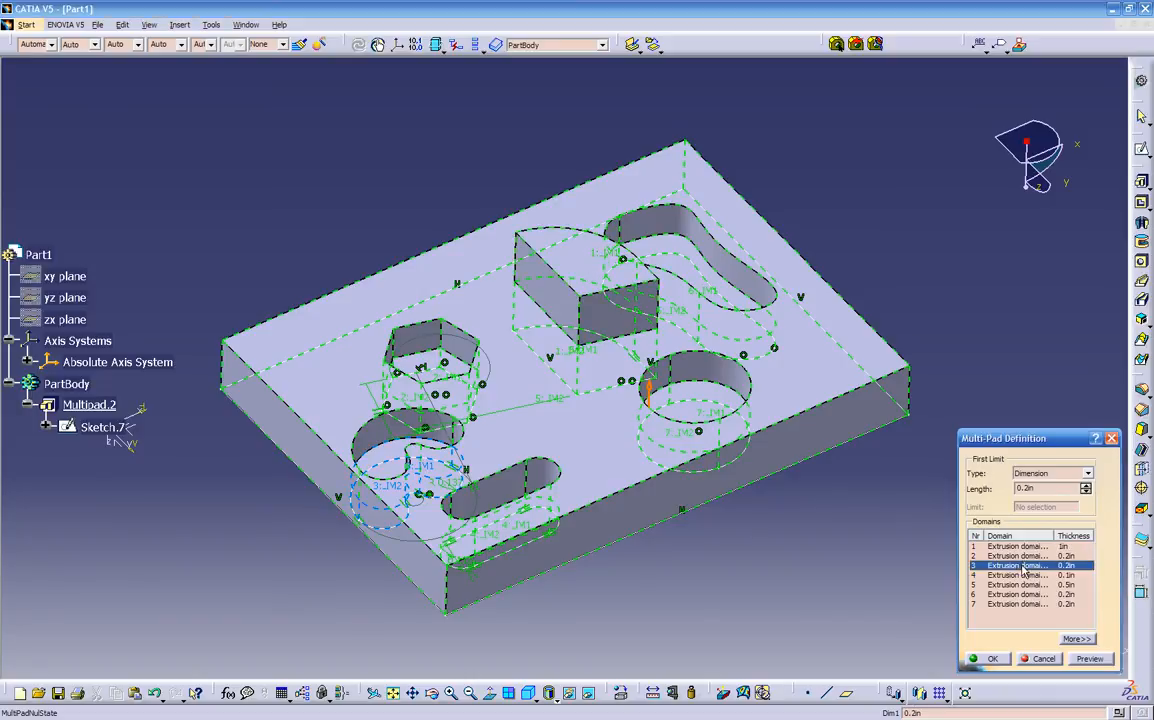
double_click(1040, 488)
text(.5)
key(Return)
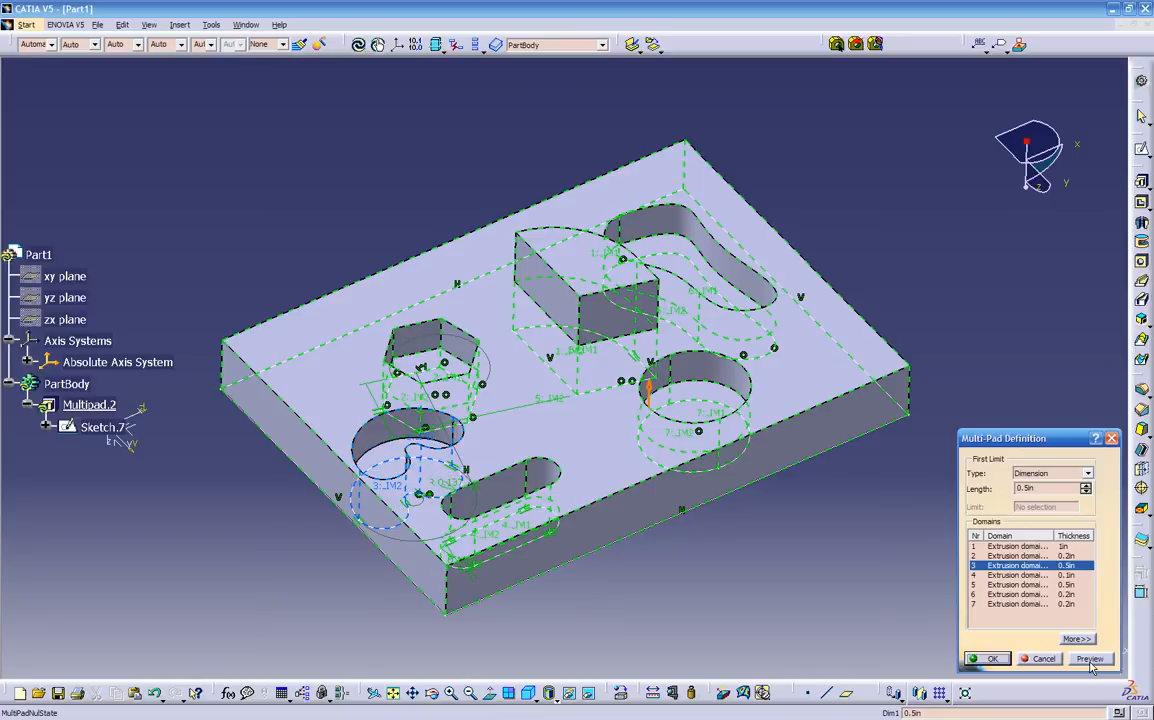
click(999, 658)
click(834, 573)
middle_drag(748, 512, 438, 470)
middle_drag(203, 511, 286, 479)
middle_drag(662, 538, 652, 430)
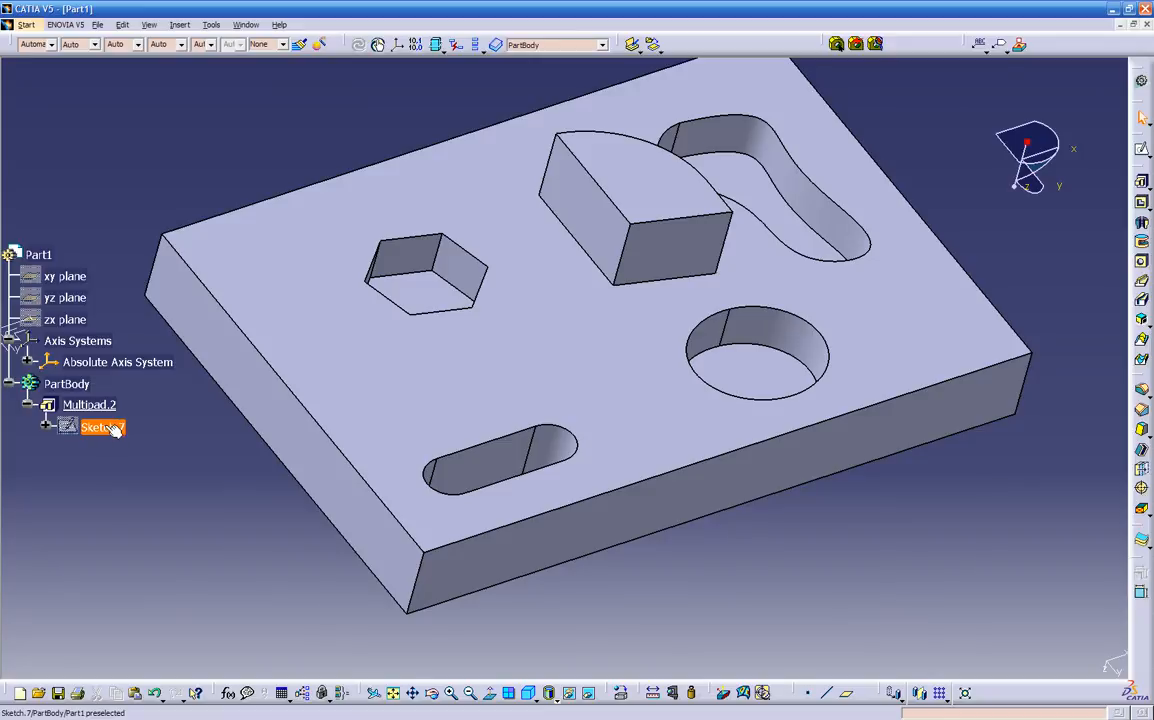
Delete the closed line-and-arc profile between the hexagon and the spline from the multi-pad's sketch, and exit the sketch
double_click(112, 427)
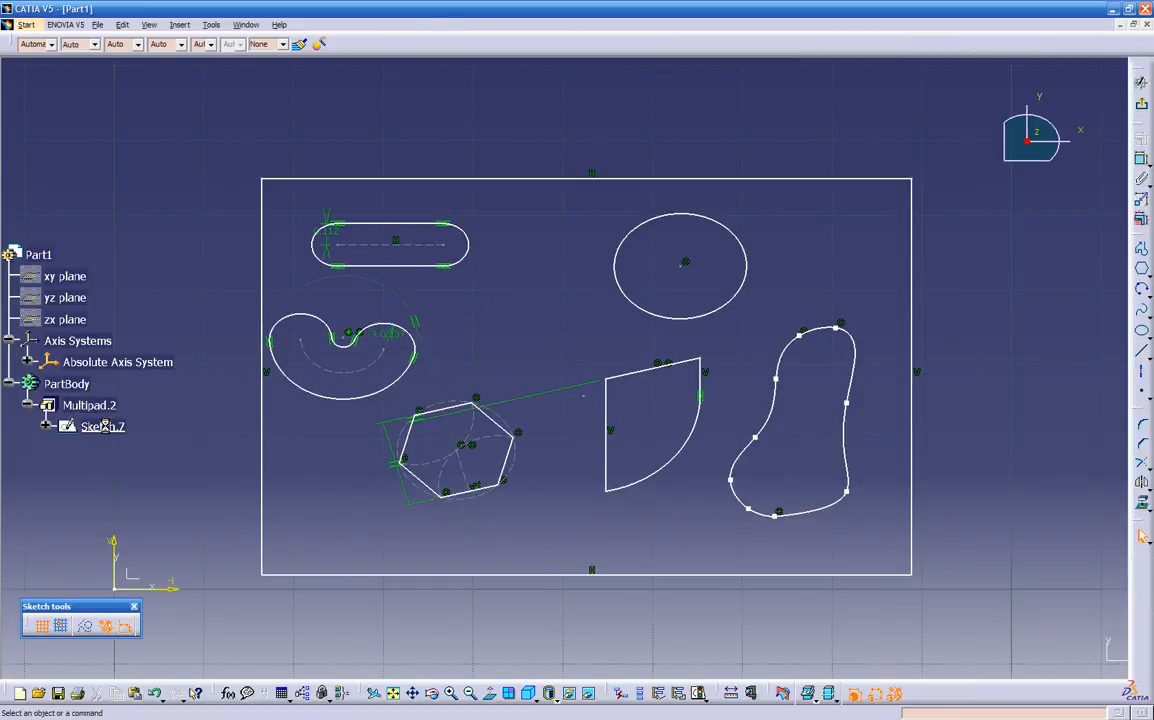
middle_drag(556, 361, 631, 348)
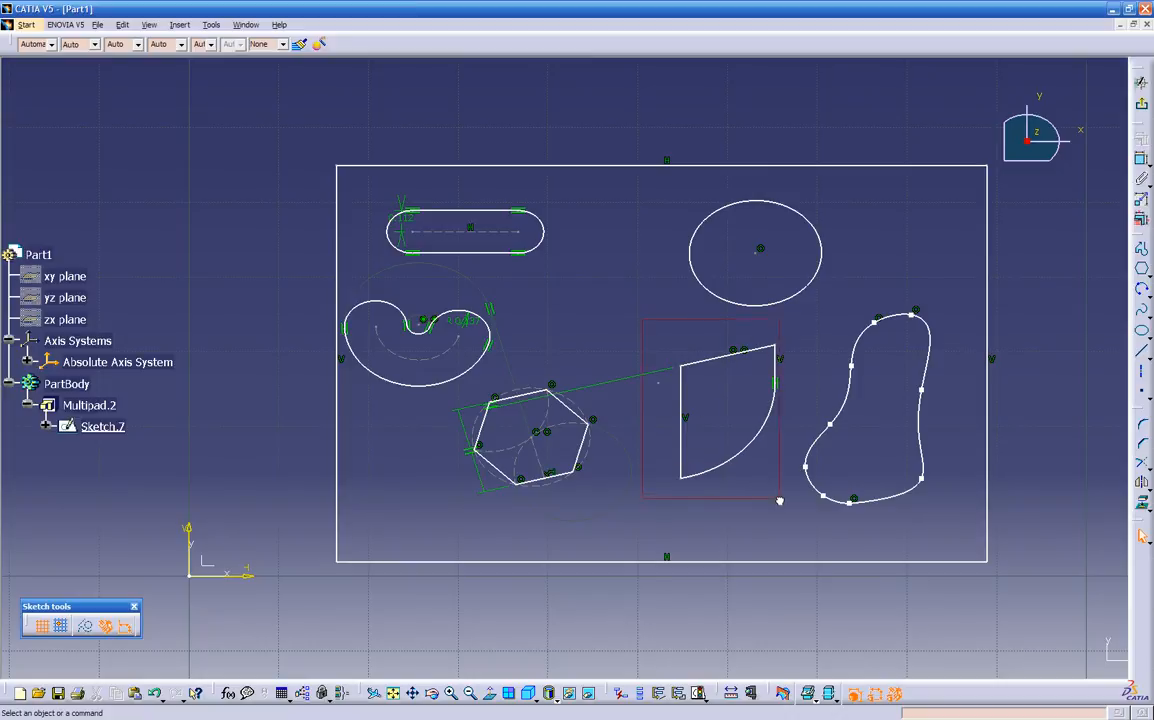
drag(793, 504, 792, 507)
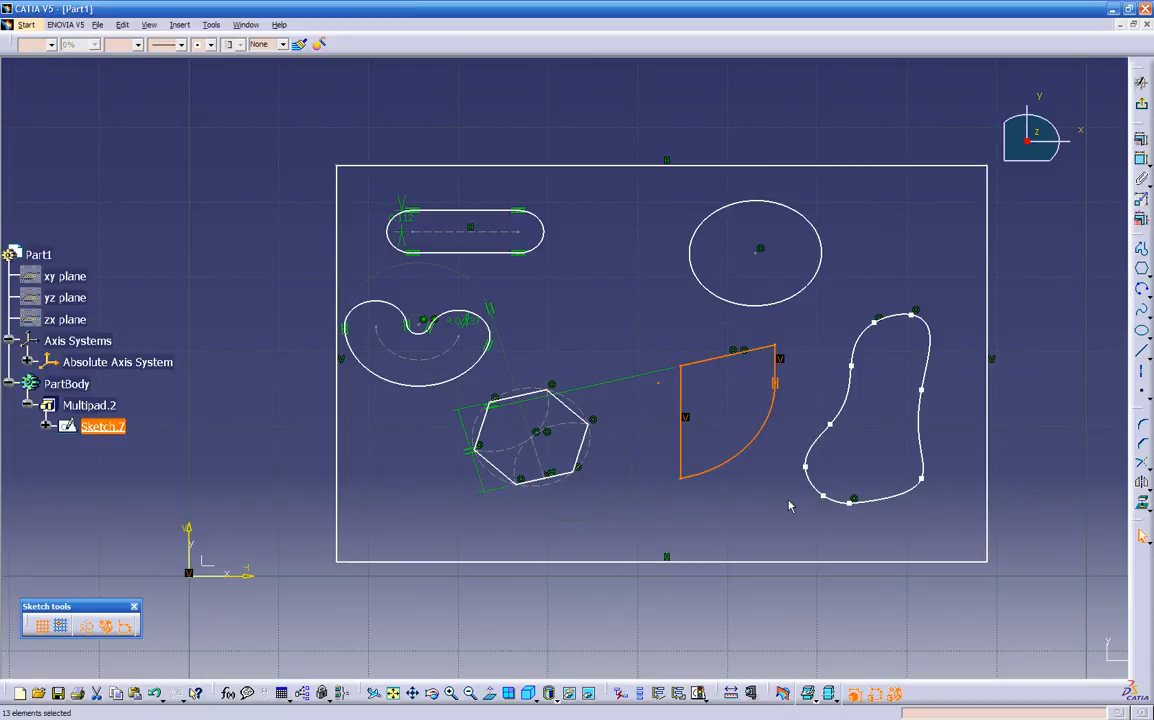
key(Delete)
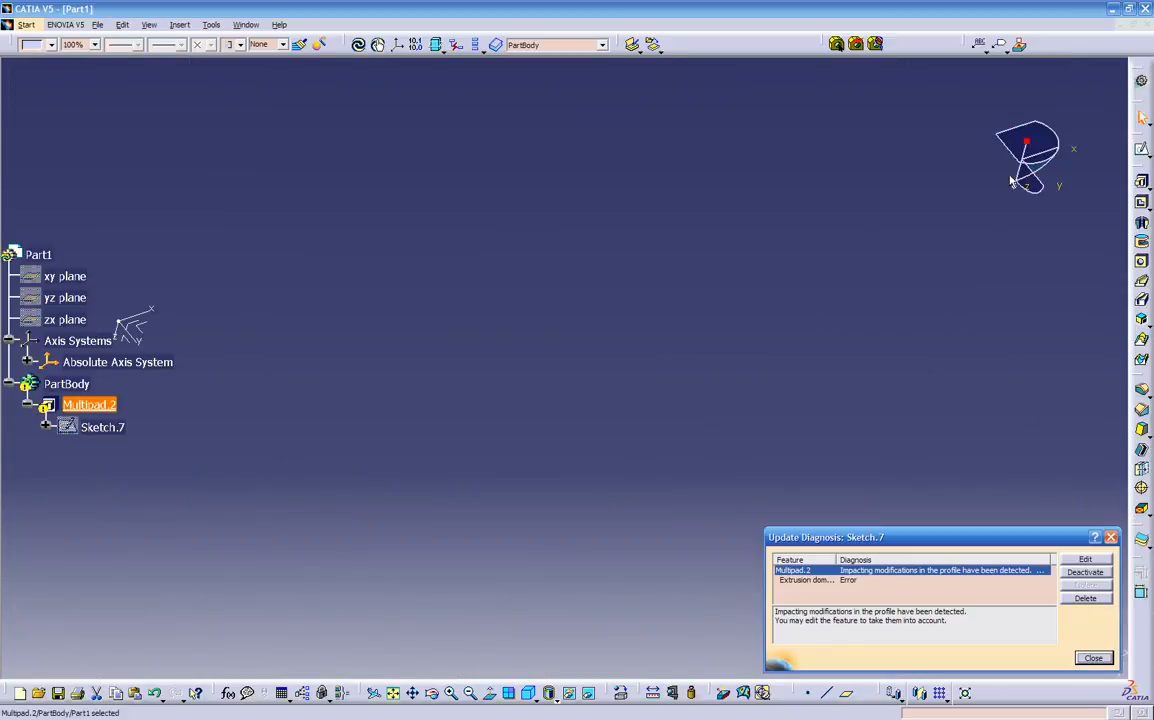
Edit Multipad.2 from the update diagnosis and accept its remaining six domains to rebuild the solid
mouse_move(538, 433)
middle_down()
mouse_move(497, 471)
mouse_move(549, 501)
middle_up()
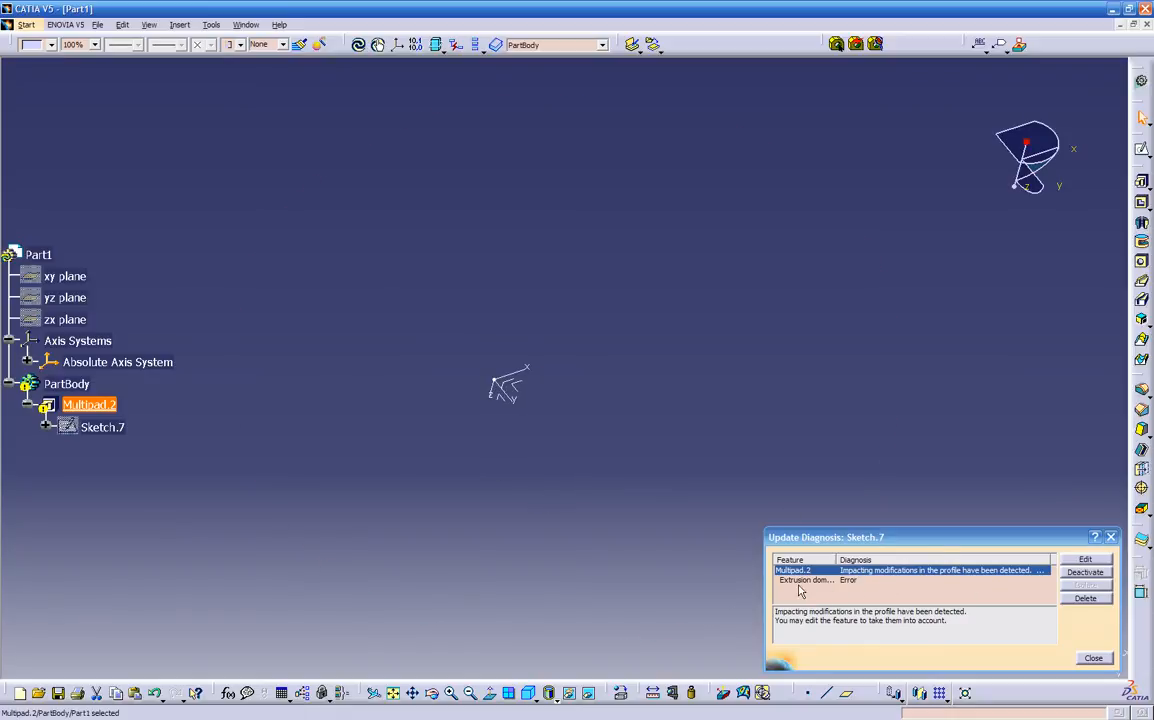
click(1084, 561)
click(576, 394)
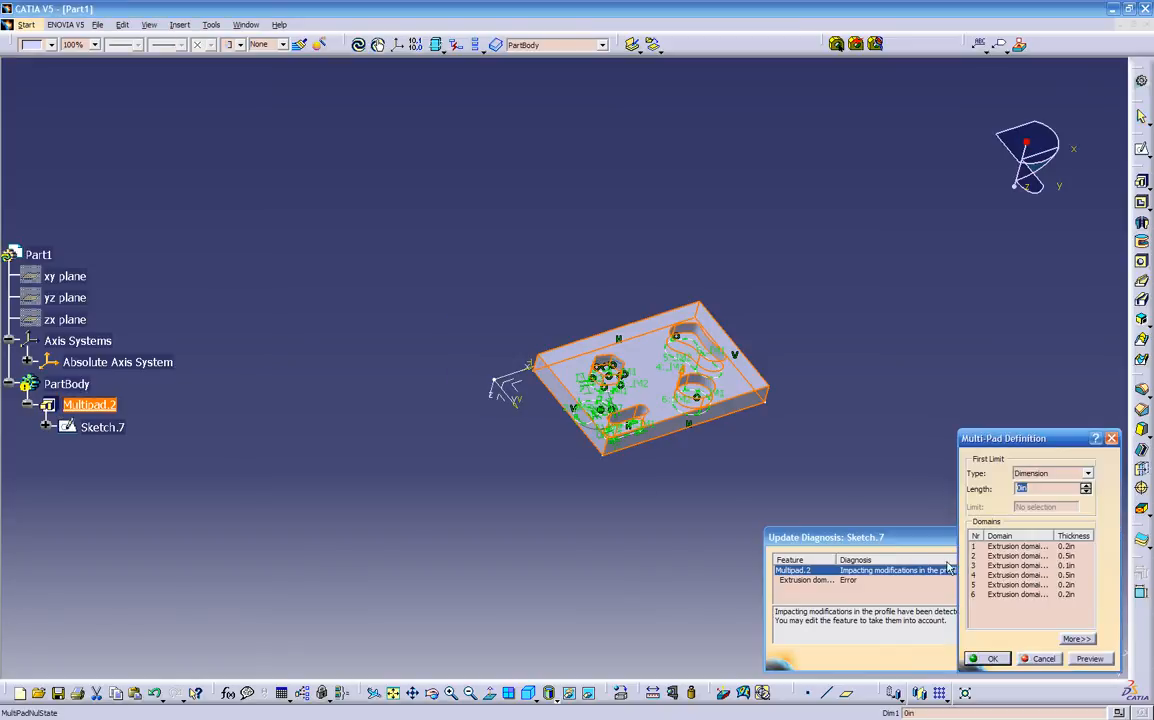
click(992, 659)
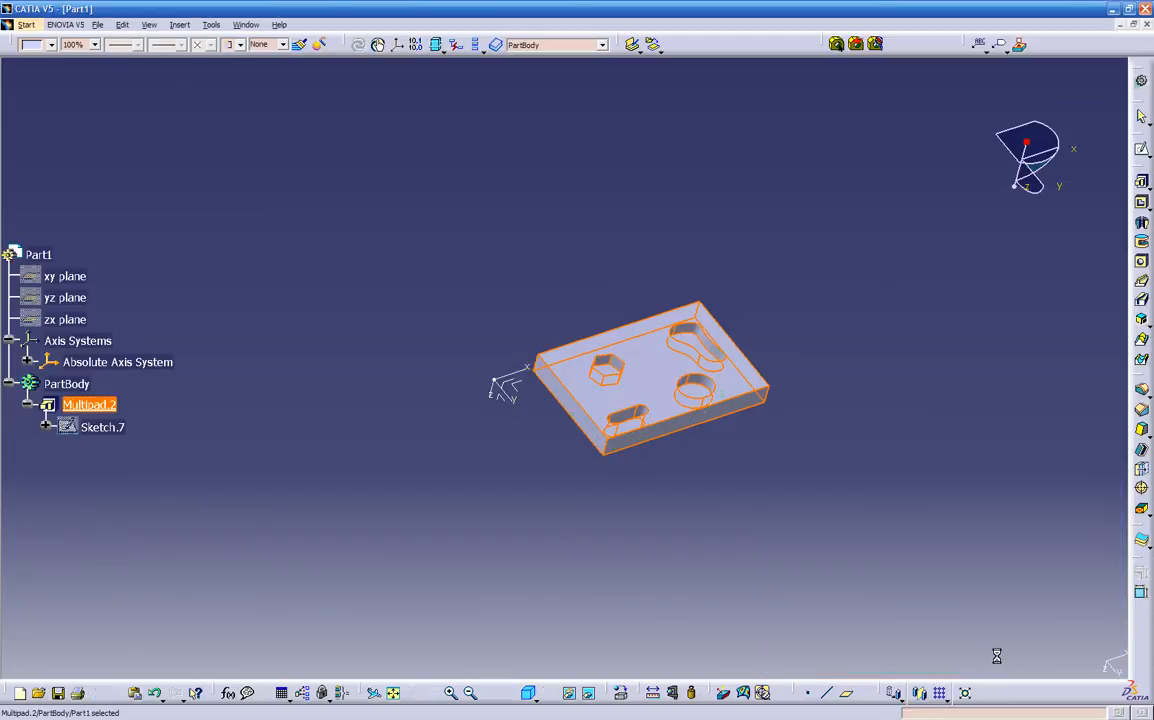
middle_drag(705, 554, 712, 392)
click(611, 484)
middle_drag(632, 407, 622, 481)
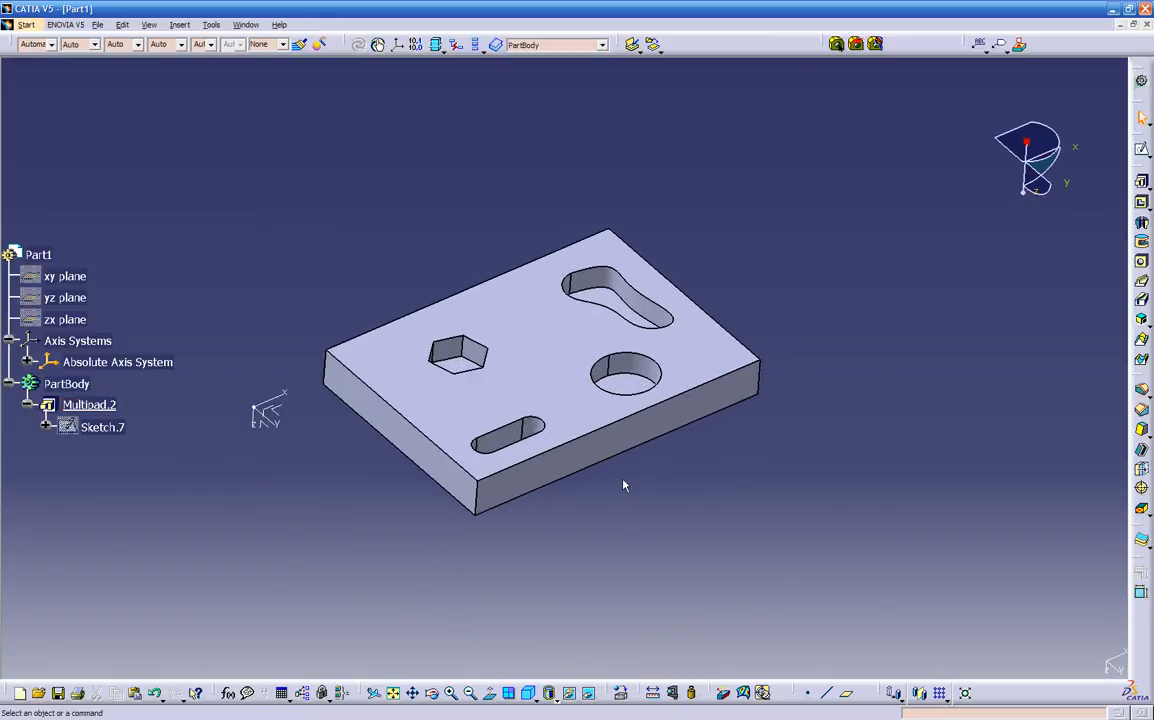
middle_drag(618, 477, 493, 404)
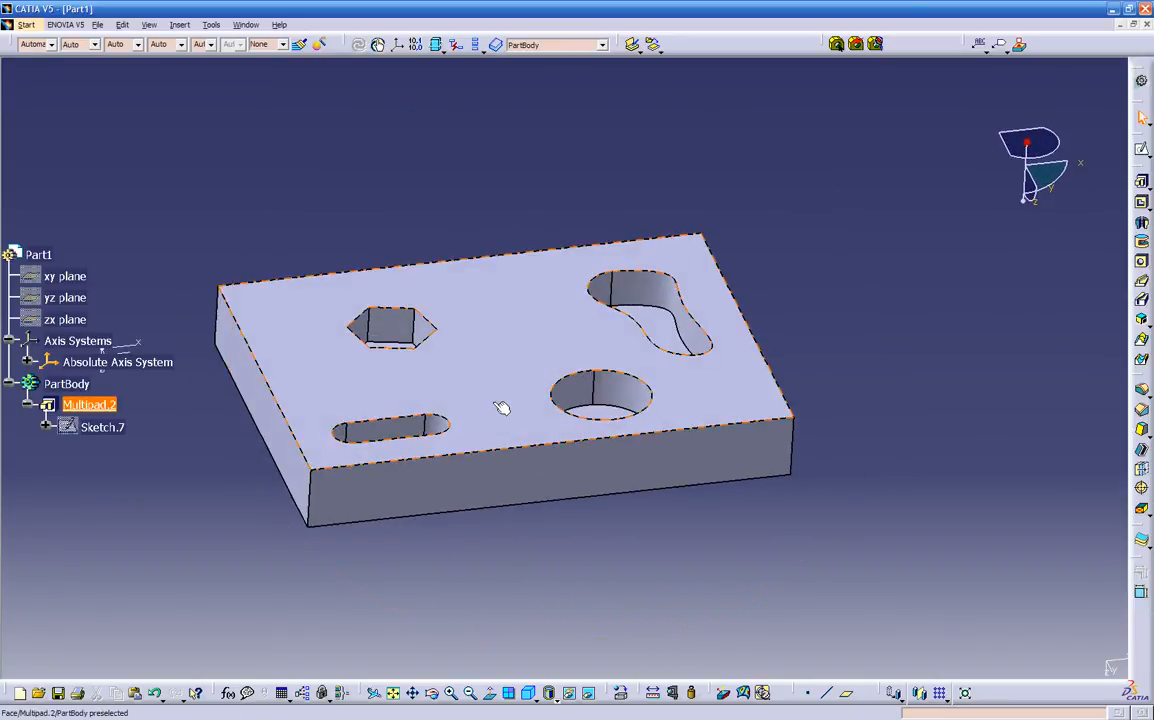